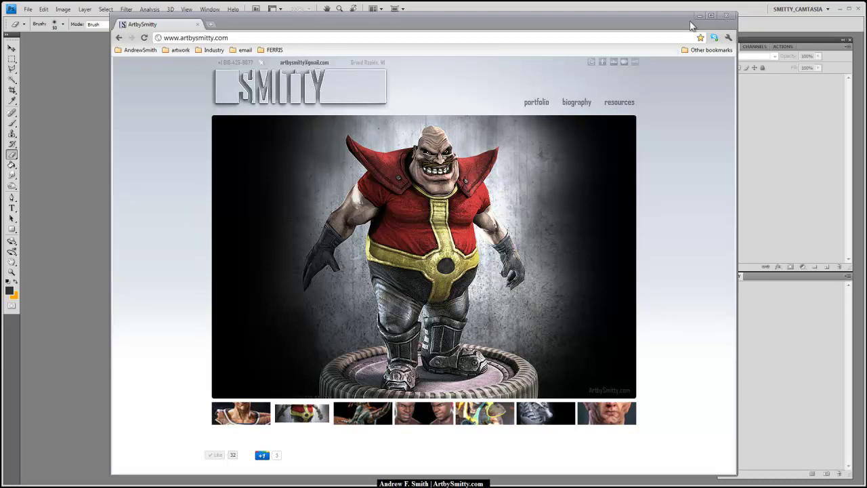
Close the website window, bring up the cracked lava rock reference image to examine it, and move it out of view.
left_click(726, 14)
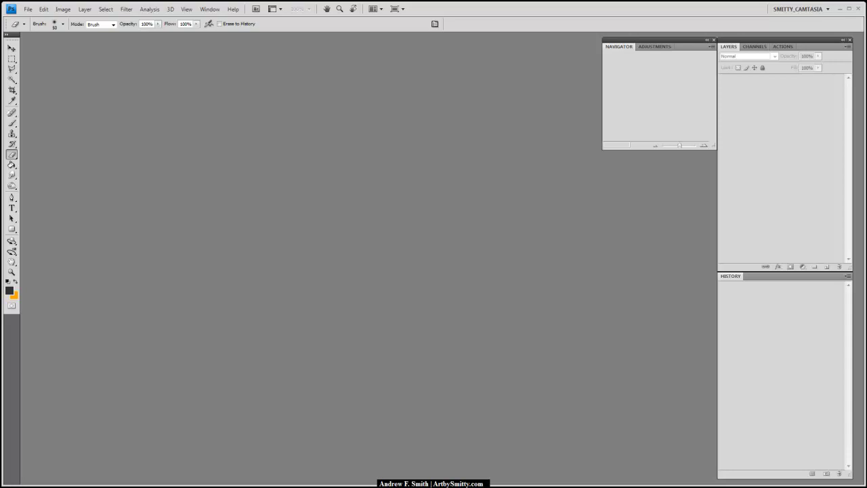
left_click_drag(866, 12, 401, 36)
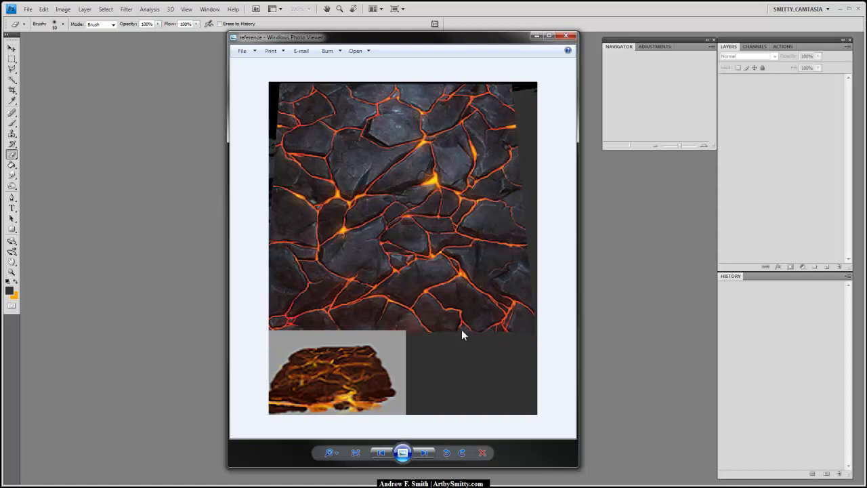
left_click_drag(473, 44, 866, 22)
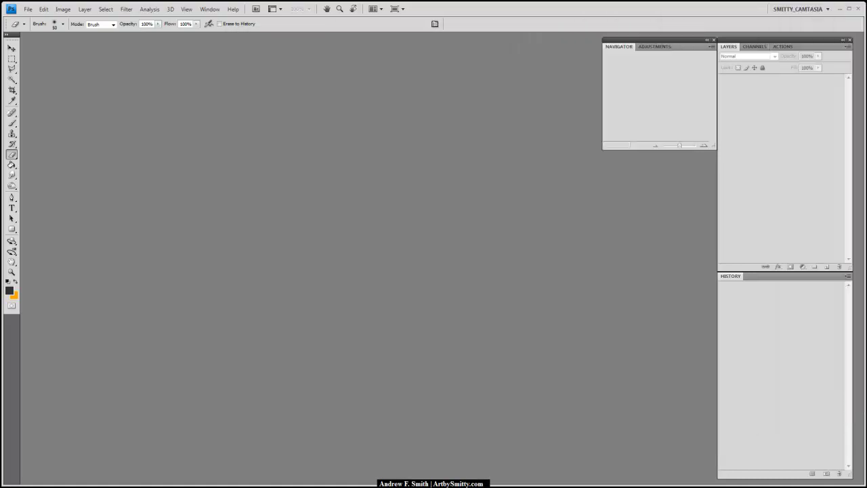
Create a new 512 by 512 pixel document at 300 pixels/inch in RGB Color with a white background.
left_click(28, 10)
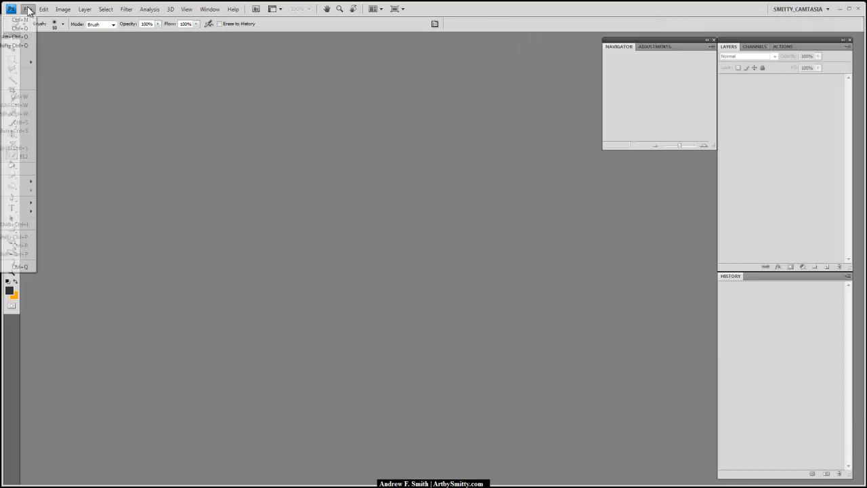
left_click(21, 20)
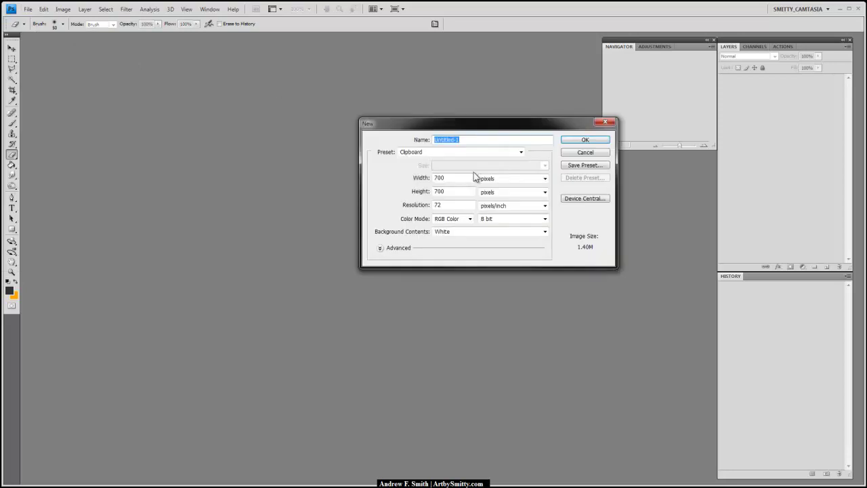
left_click(409, 178)
type("512")
key("Tab")
key("Tab")
type("512")
key("Tab")
key("Tab")
type("3")
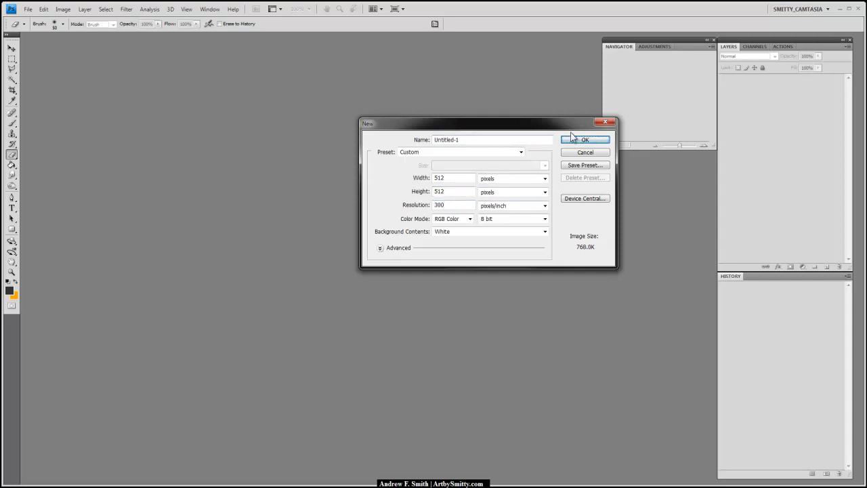
left_click(583, 139)
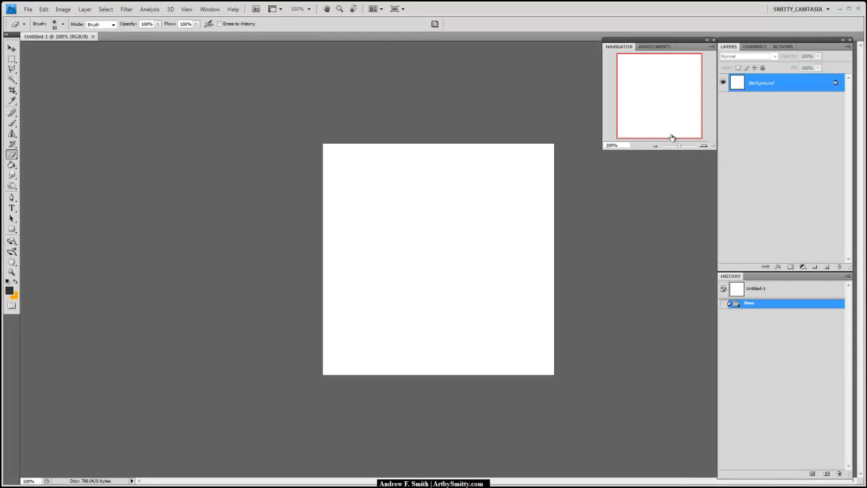
Convert the background into a regular layer named BG and add a new empty layer above it.
left_click(682, 145)
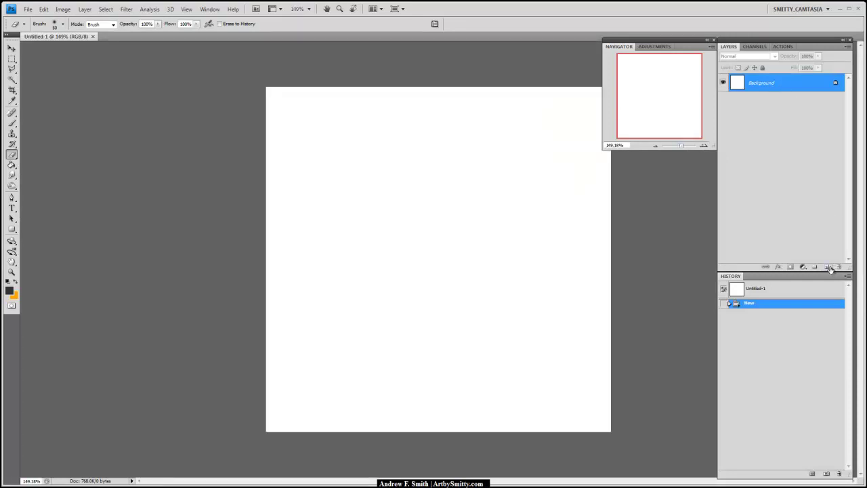
double_click(768, 85)
type("BG")
key("Return")
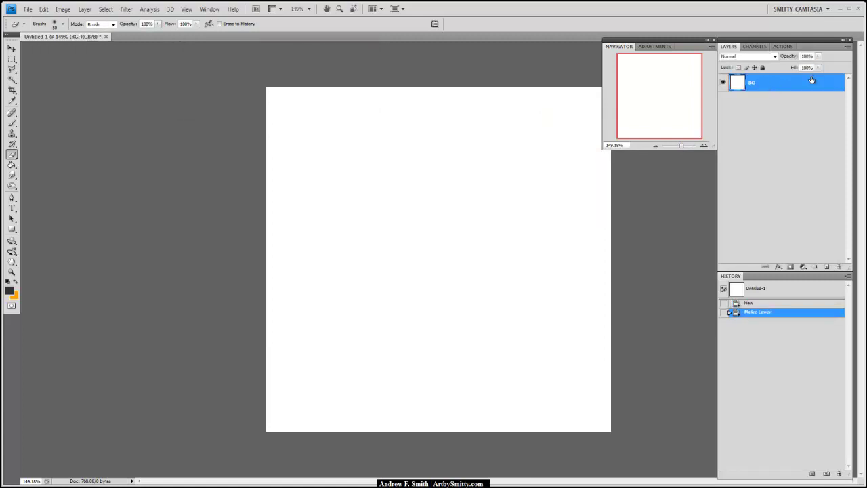
left_click(825, 267)
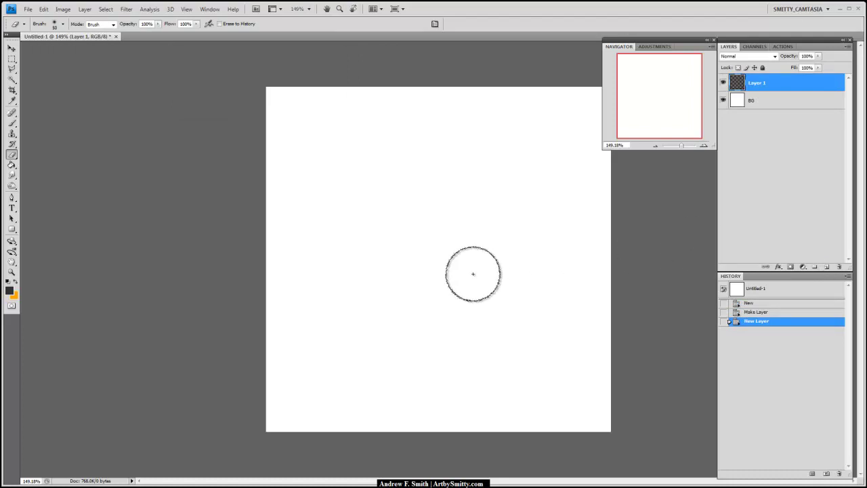
Choose the hard round 19 px brush preset for the Brush tool and reduce its size.
key("b")
left_click(64, 24)
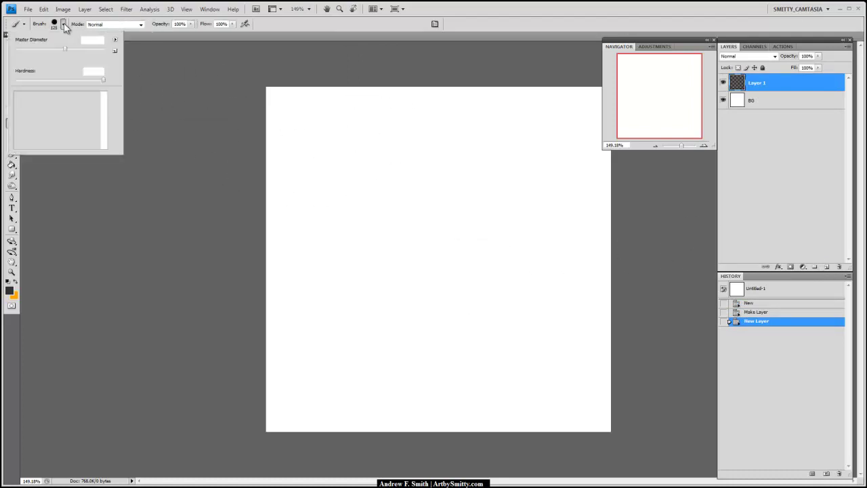
left_click(36, 97)
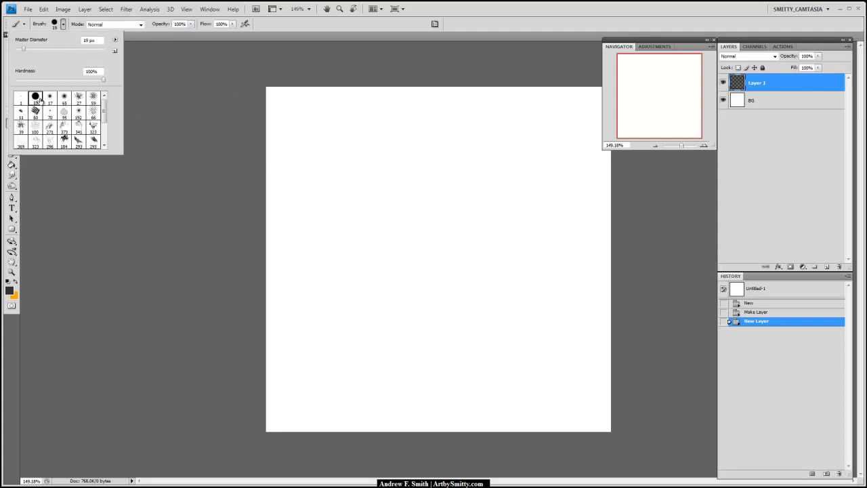
left_click(174, 71)
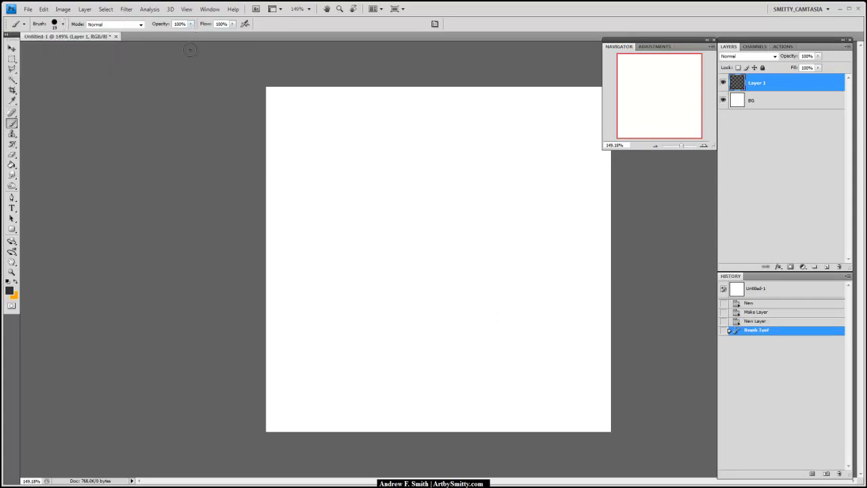
key("bracketleft")
Set the swapped-in foreground color to brown 6c5937 and fill Layer 1 with it using the Paint Bucket.
key("g")
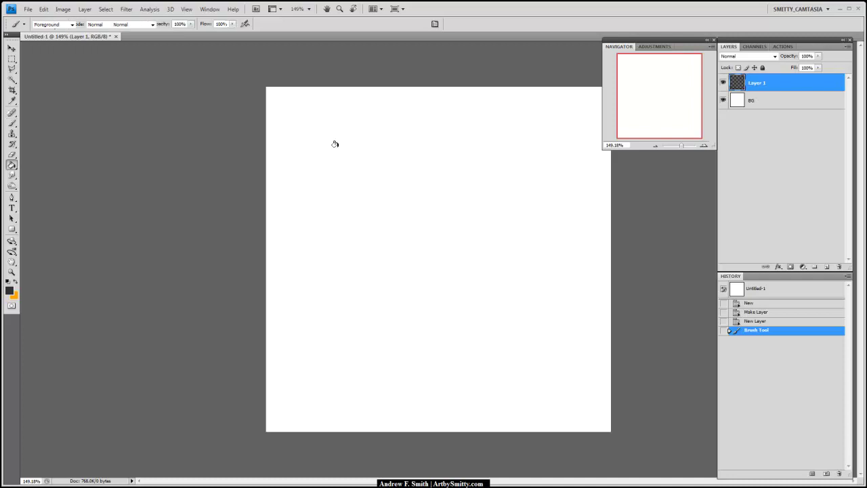
left_click(15, 281)
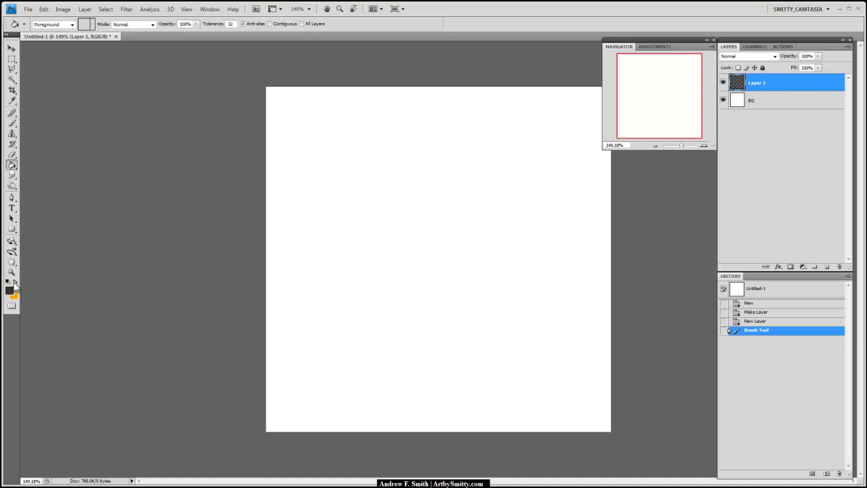
left_click(9, 290)
mouse_move(201, 251)
left_mouse_down()
mouse_move(186, 262)
mouse_move(184, 242)
left_mouse_up()
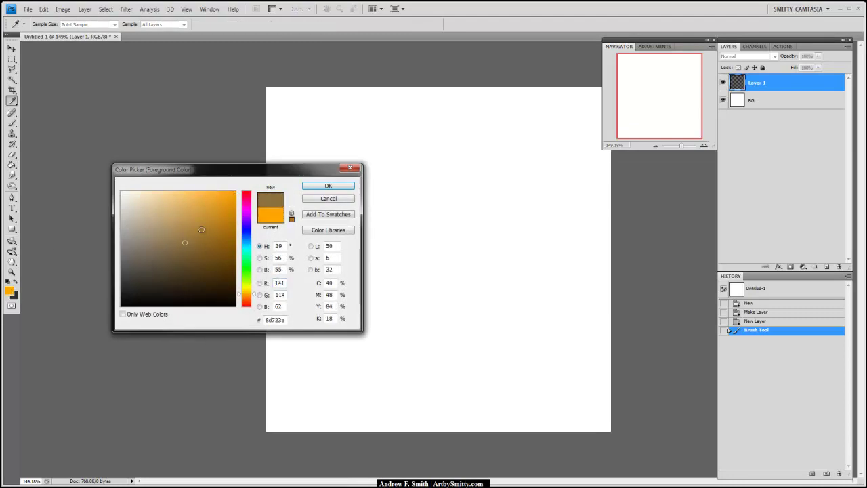
left_click(178, 257)
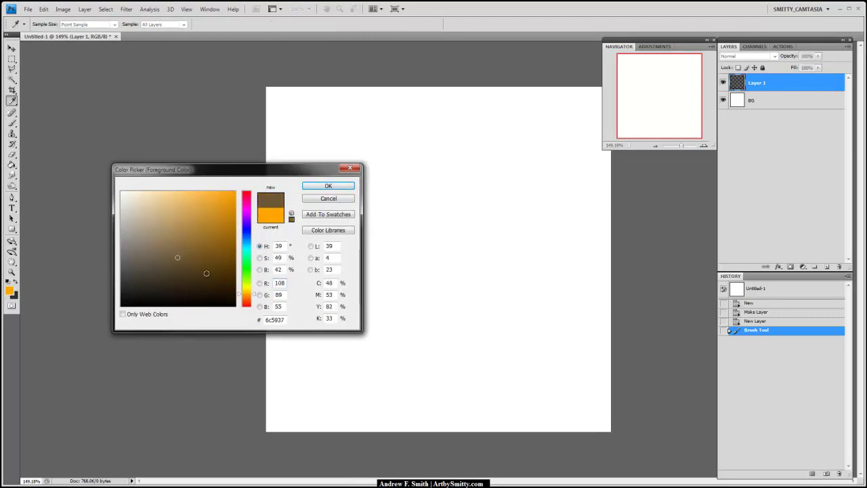
left_click(328, 185)
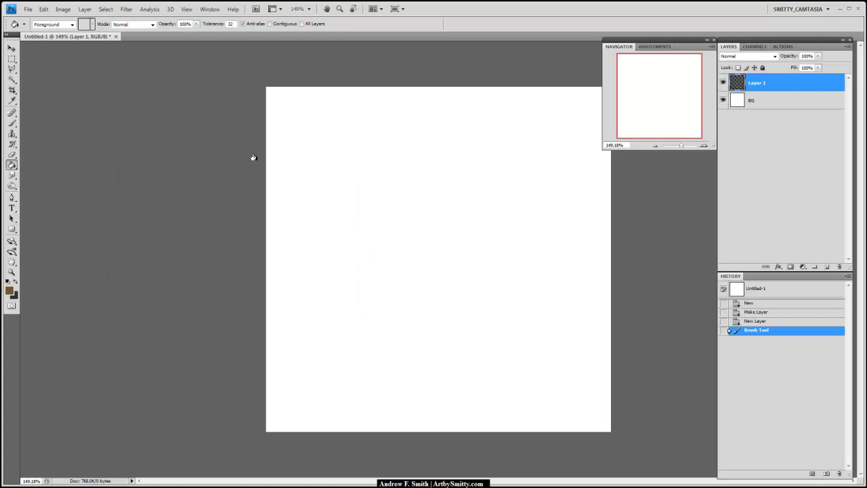
left_click(349, 239)
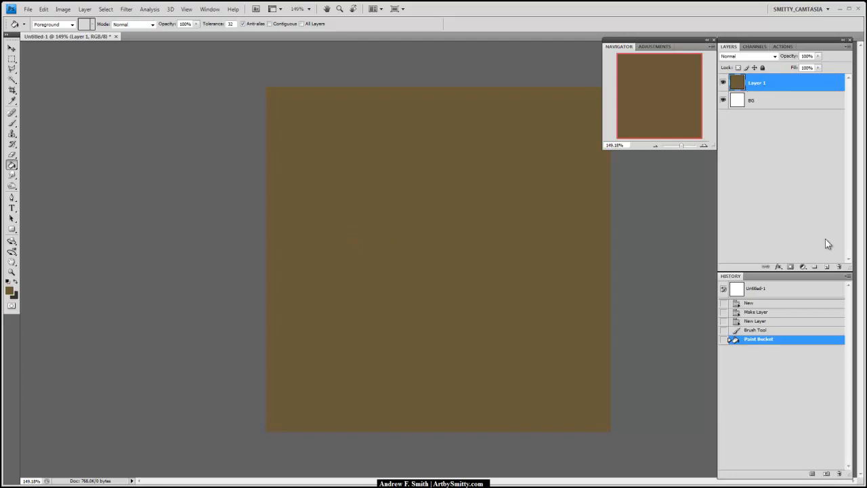
Add a new layer above the brown fill and paint the main dark gray crack lines across the canvas on it.
left_click(827, 266)
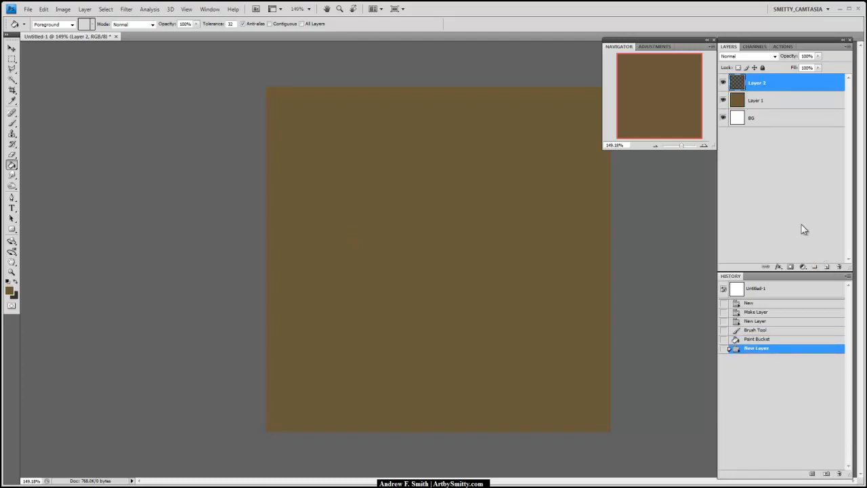
left_click(16, 281)
key("b")
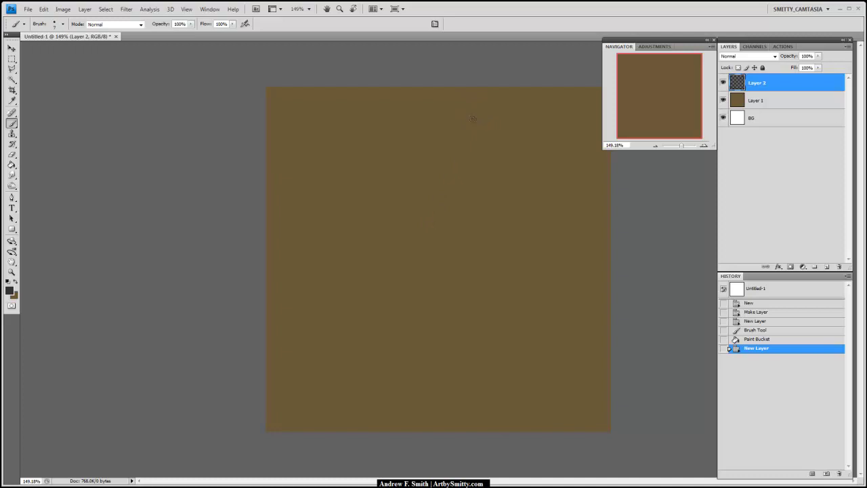
mouse_move(429, 75)
left_mouse_down()
mouse_move(451, 157)
mouse_move(482, 210)
mouse_move(545, 222)
mouse_move(617, 257)
left_mouse_up()
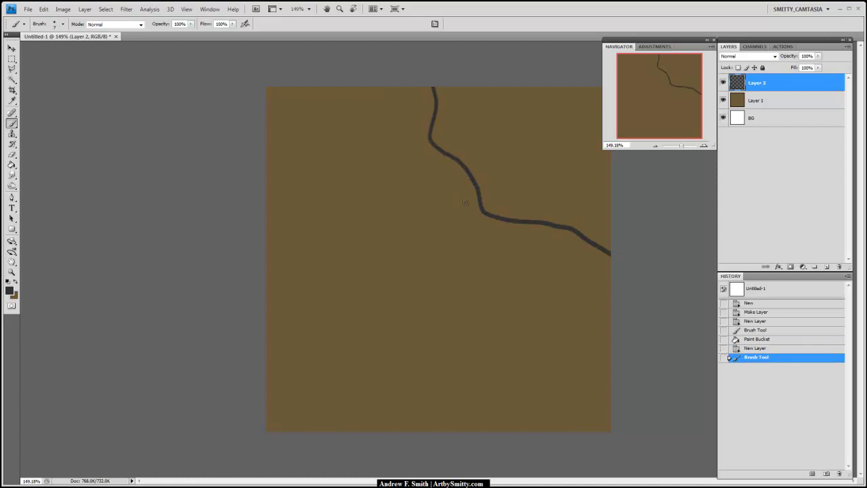
mouse_move(440, 149)
left_mouse_down()
mouse_move(374, 240)
mouse_move(315, 272)
mouse_move(265, 278)
left_mouse_up()
mouse_move(325, 71)
left_mouse_down()
mouse_move(315, 117)
mouse_move(361, 184)
mouse_move(395, 198)
left_mouse_up()
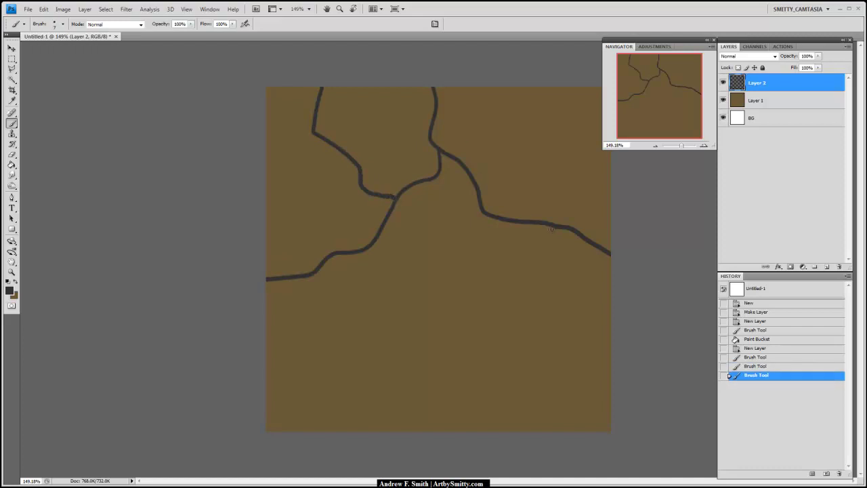
mouse_move(547, 220)
left_mouse_down()
mouse_move(541, 174)
mouse_move(567, 137)
mouse_move(626, 159)
left_mouse_up()
left_click_drag(566, 136, 542, 68)
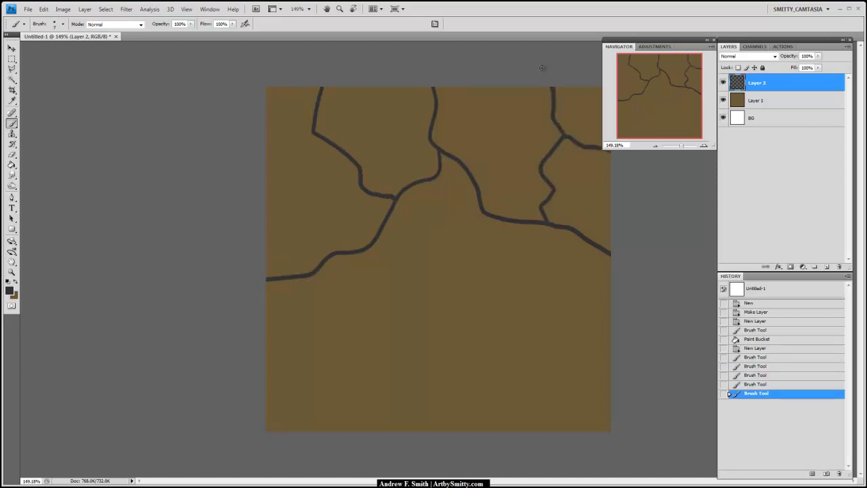
mouse_move(467, 166)
left_mouse_down()
mouse_move(484, 149)
mouse_move(499, 77)
left_mouse_up()
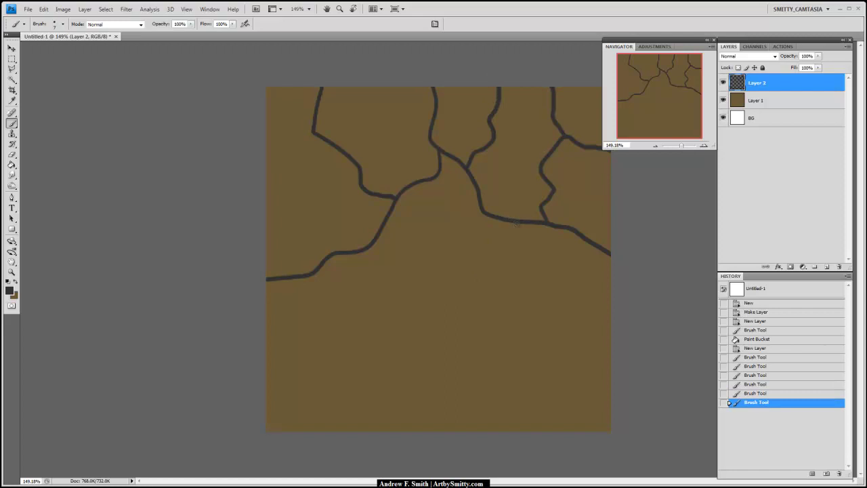
mouse_move(516, 223)
left_mouse_down()
mouse_move(461, 274)
mouse_move(460, 351)
mouse_move(519, 452)
left_mouse_up()
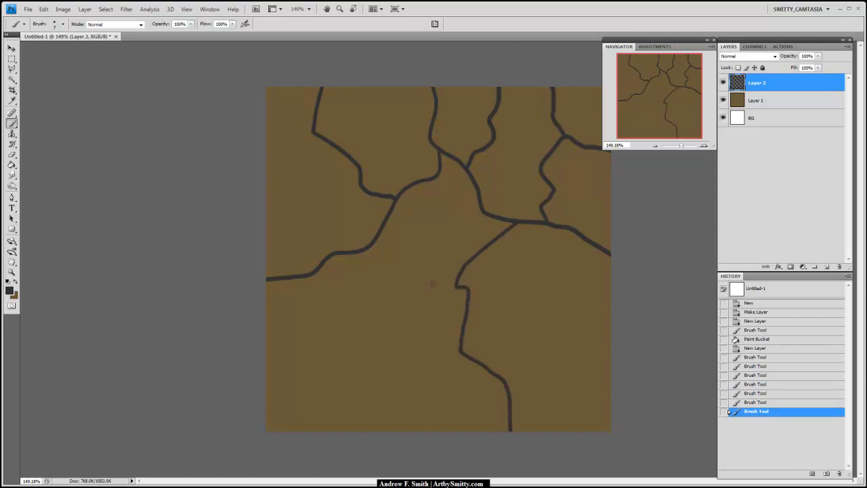
left_click_drag(456, 287, 377, 236)
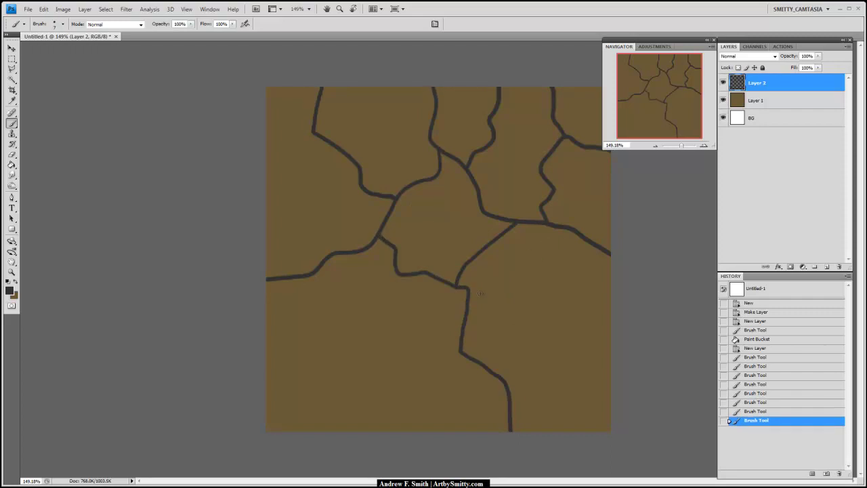
mouse_move(467, 299)
left_mouse_down()
mouse_move(505, 287)
mouse_move(554, 291)
mouse_move(557, 281)
mouse_move(618, 262)
left_mouse_up()
left_click_drag(407, 275, 464, 335)
mouse_move(404, 308)
left_mouse_down()
mouse_move(336, 372)
mouse_move(363, 431)
left_mouse_up()
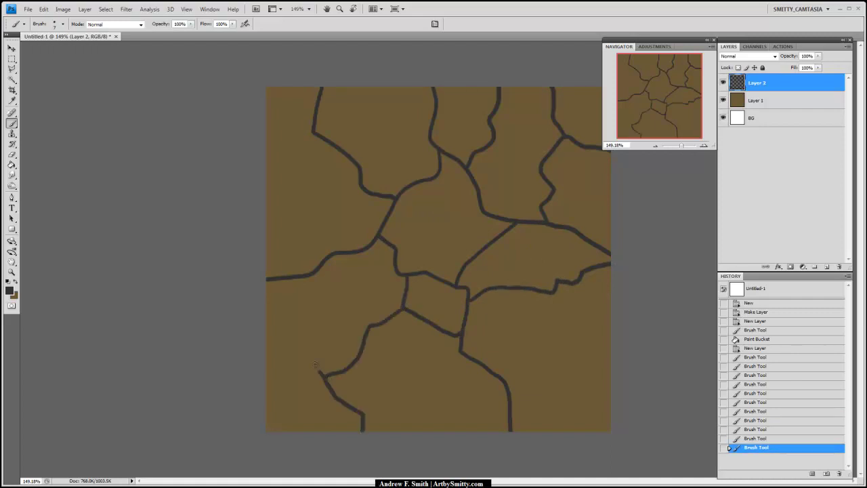
Paint more dark gray branching cracks to divide the remaining large areas into irregular stones out to the canvas edges.
left_click_drag(319, 367, 266, 387)
left_click(326, 373)
left_click_drag(317, 274, 369, 325)
left_click(316, 273)
mouse_move(336, 147)
left_mouse_down()
mouse_move(304, 164)
mouse_move(334, 252)
left_mouse_up()
left_click_drag(291, 213, 266, 201)
mouse_move(300, 165)
left_mouse_down()
mouse_move(267, 124)
mouse_move(315, 131)
mouse_move(313, 124)
left_mouse_up()
left_click_drag(510, 386, 611, 412)
mouse_move(586, 405)
left_mouse_down()
mouse_move(557, 358)
mouse_move(561, 332)
mouse_move(540, 292)
left_mouse_up()
left_click_drag(560, 337, 612, 334)
left_click_drag(540, 381, 557, 366)
mouse_move(460, 337)
left_mouse_down()
mouse_move(440, 363)
mouse_move(434, 431)
mouse_move(362, 411)
left_mouse_up()
left_click_drag(433, 409, 510, 405)
left_click_drag(357, 160, 388, 88)
left_click_drag(390, 125, 431, 130)
left_click_drag(568, 407, 567, 431)
left_click_drag(329, 392, 298, 431)
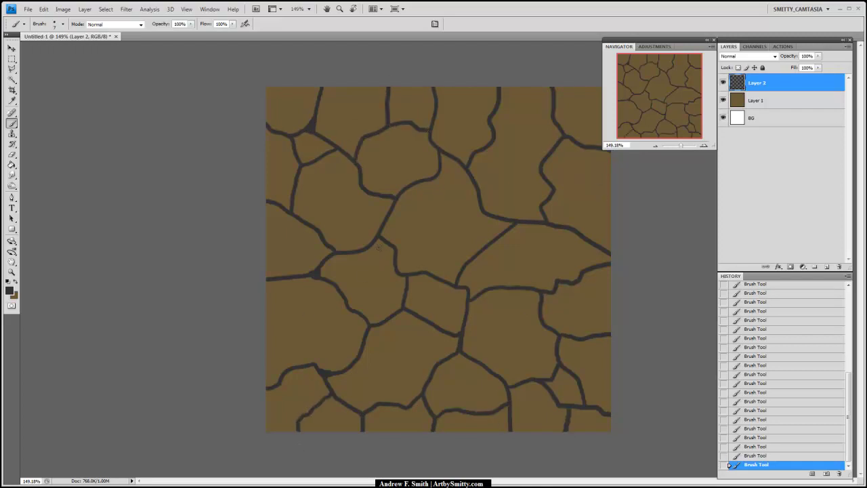
mouse_move(316, 366)
left_mouse_down()
mouse_move(306, 346)
mouse_move(289, 336)
mouse_move(292, 280)
left_mouse_up()
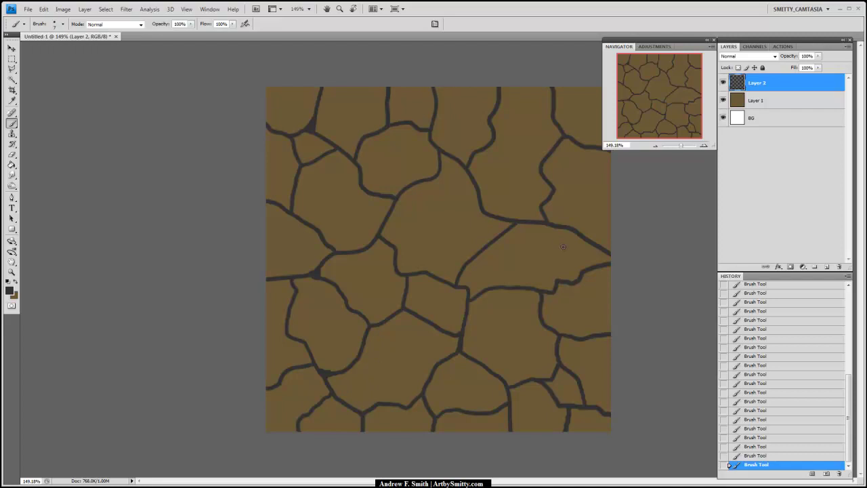
left_click_drag(488, 311, 486, 318)
mouse_move(542, 231)
left_mouse_down()
mouse_move(531, 234)
mouse_move(558, 231)
left_mouse_up()
left_click_drag(433, 192, 452, 194)
mouse_move(395, 334)
left_mouse_down()
mouse_move(380, 338)
mouse_move(429, 328)
left_mouse_up()
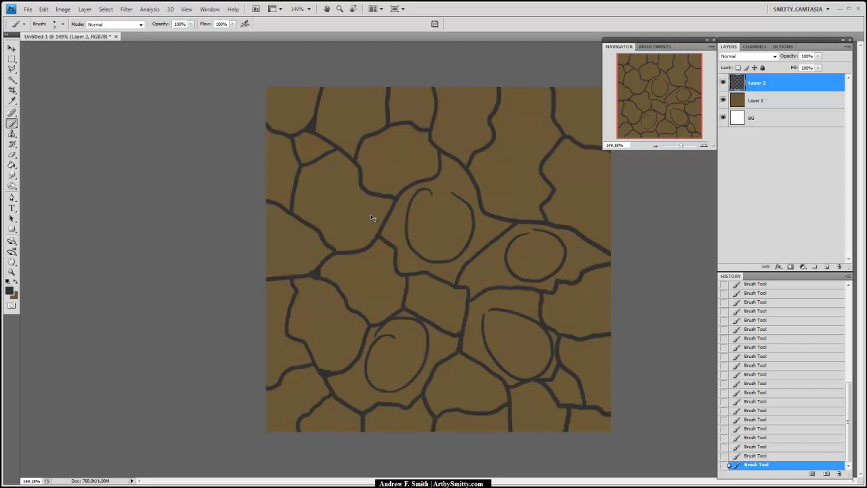
key("ctrl+alt+z")
key("ctrl+alt+z")
key("ctrl+alt+z")
key("ctrl+alt+z")
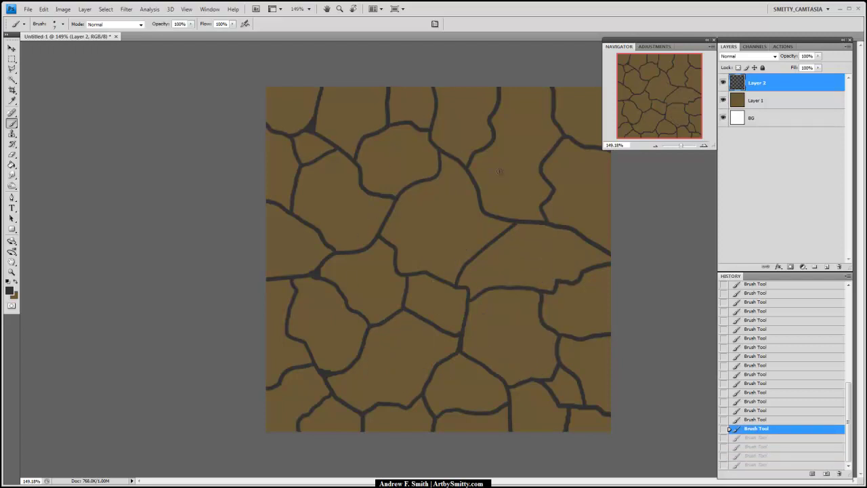
Paint three more cracks to split the long stones near the canvas's upper middle into smaller ones.
left_click_drag(499, 134, 552, 143)
left_click_drag(435, 114, 489, 117)
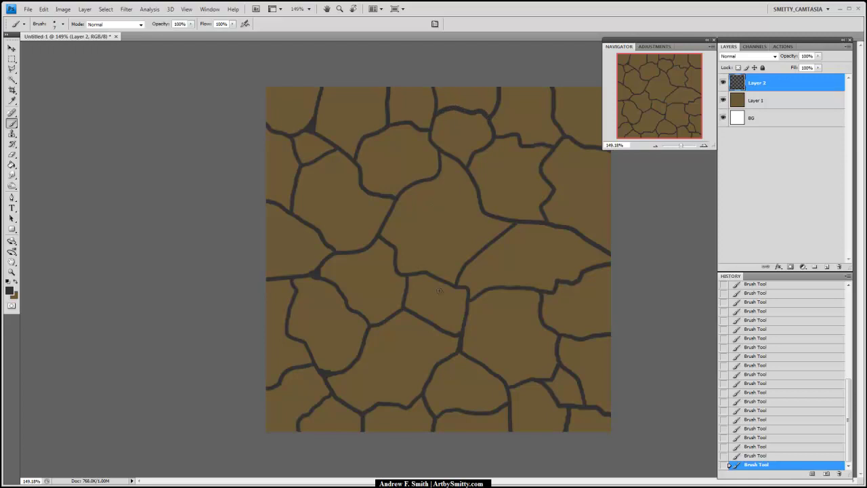
mouse_move(436, 178)
left_mouse_down()
mouse_move(467, 172)
mouse_move(441, 149)
mouse_move(438, 159)
mouse_move(473, 174)
left_mouse_up()
Apply an Offset filter to the crack layer with 256 pixels horizontal, 0 vertical and Wrap Around.
left_click(126, 10)
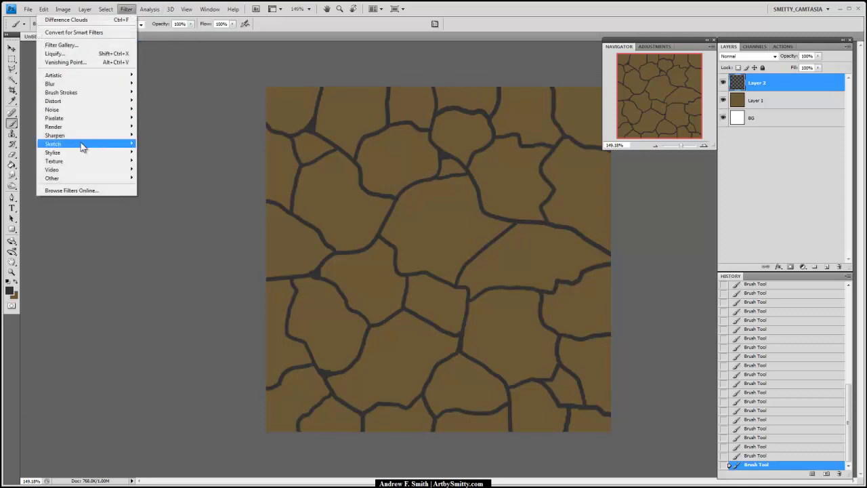
mouse_move(84, 178)
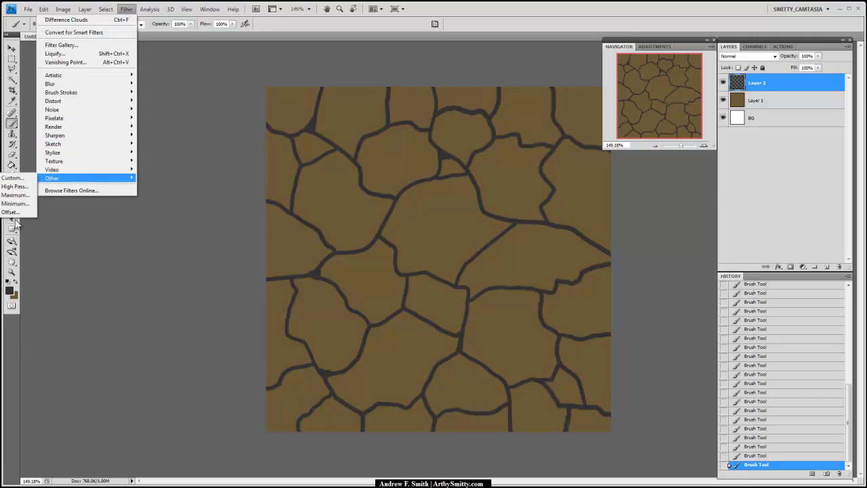
left_click(11, 212)
left_click_drag(461, 123, 541, 184)
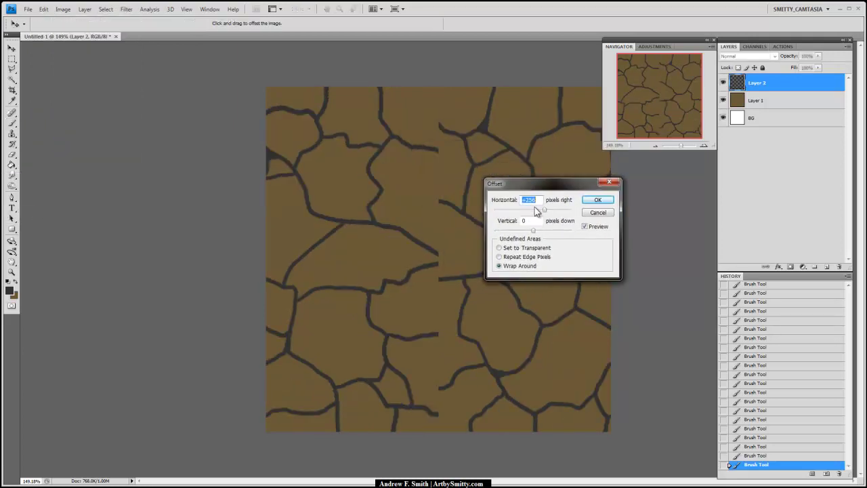
left_click(595, 201)
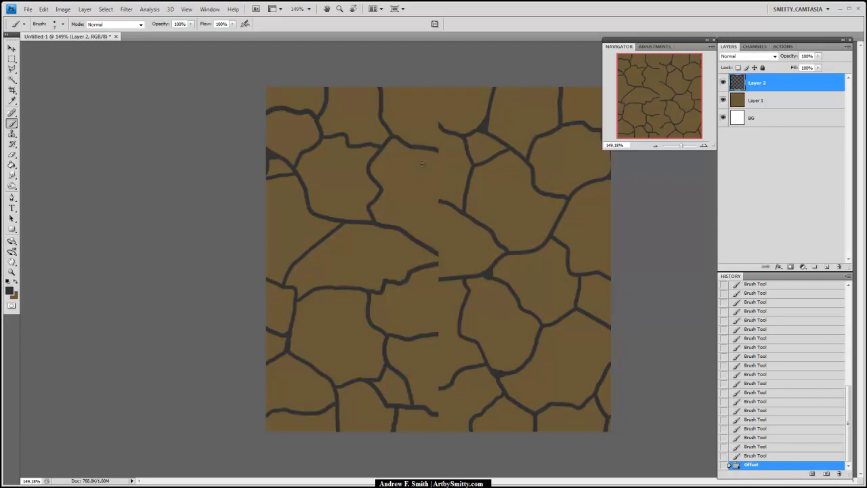
Join the mismatched crack near the middle of the vertical seam and erase its leftover stub with a small hard round eraser.
mouse_move(441, 278)
left_mouse_down()
mouse_move(435, 278)
mouse_move(413, 244)
mouse_move(420, 271)
mouse_move(401, 227)
mouse_move(438, 252)
left_mouse_up()
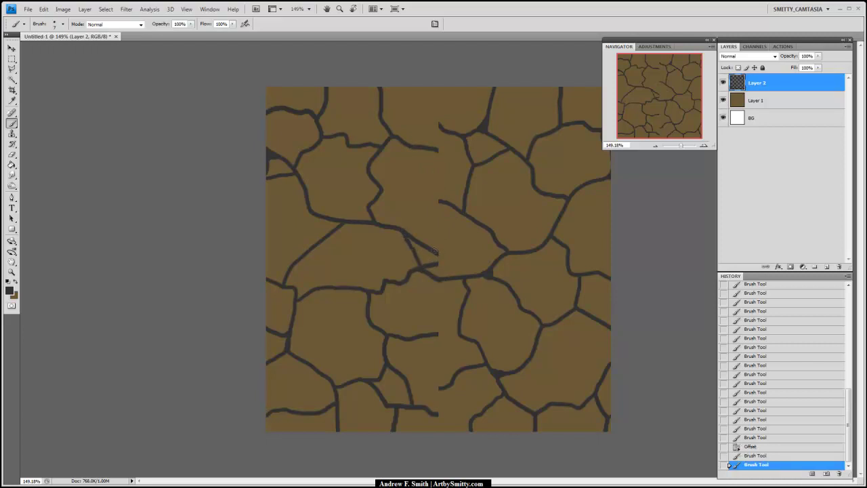
key("e")
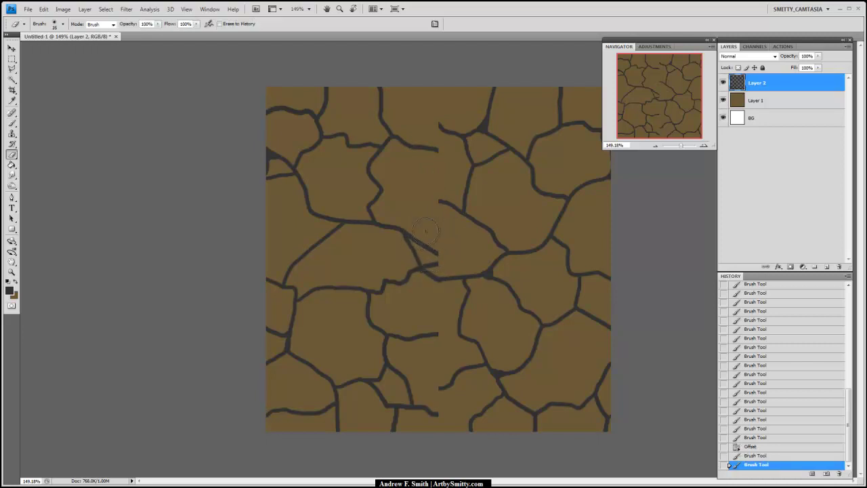
left_click_drag(434, 250, 426, 238)
left_click(63, 25)
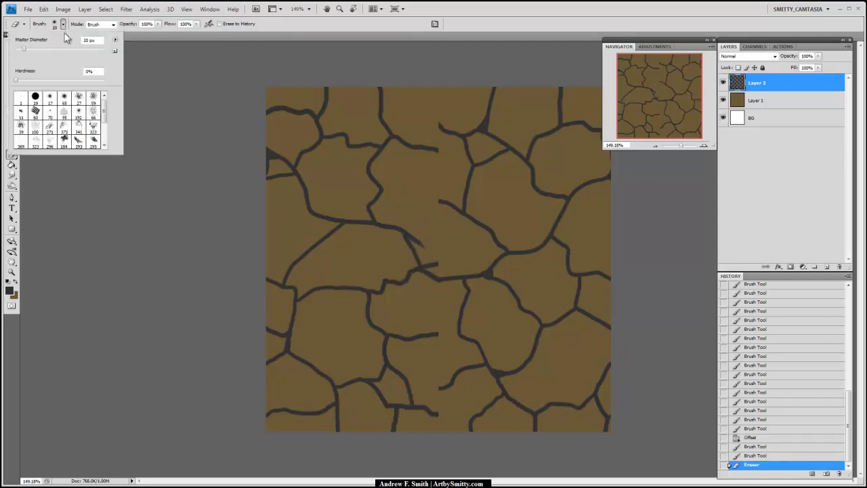
left_click(35, 95)
left_click(125, 219)
mouse_move(424, 234)
left_mouse_down()
mouse_move(429, 256)
mouse_move(417, 244)
mouse_move(425, 263)
mouse_move(437, 259)
left_mouse_up()
key("bracketleft")
key("bracketleft")
key("bracketleft")
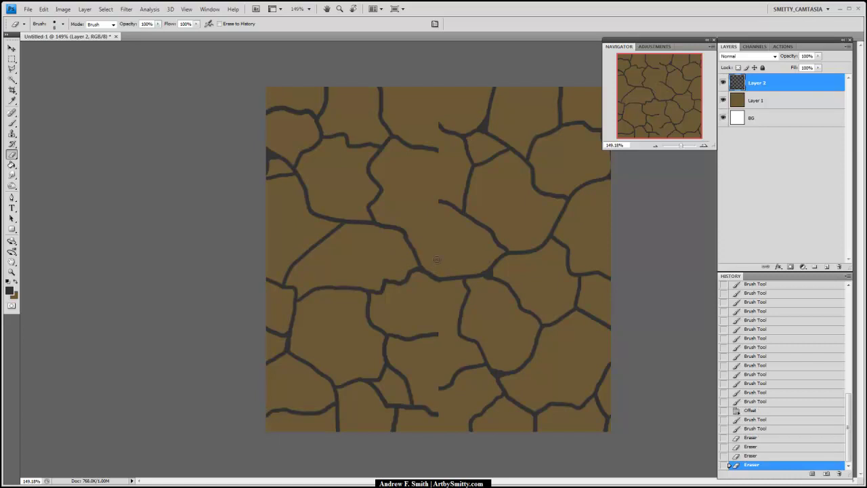
Paint dark gray cracks that connect the remaining broken line ends along the vertical center seam.
key("b")
mouse_move(441, 201)
left_mouse_down()
mouse_move(383, 186)
mouse_move(429, 177)
mouse_move(443, 150)
left_mouse_up()
mouse_move(406, 232)
left_mouse_down()
mouse_move(439, 218)
mouse_move(445, 205)
left_mouse_up()
mouse_move(442, 153)
left_mouse_down()
mouse_move(441, 124)
mouse_move(383, 102)
left_mouse_up()
left_click_drag(438, 333, 461, 336)
mouse_move(440, 388)
left_mouse_down()
mouse_move(438, 407)
mouse_move(450, 405)
mouse_move(468, 423)
left_mouse_up()
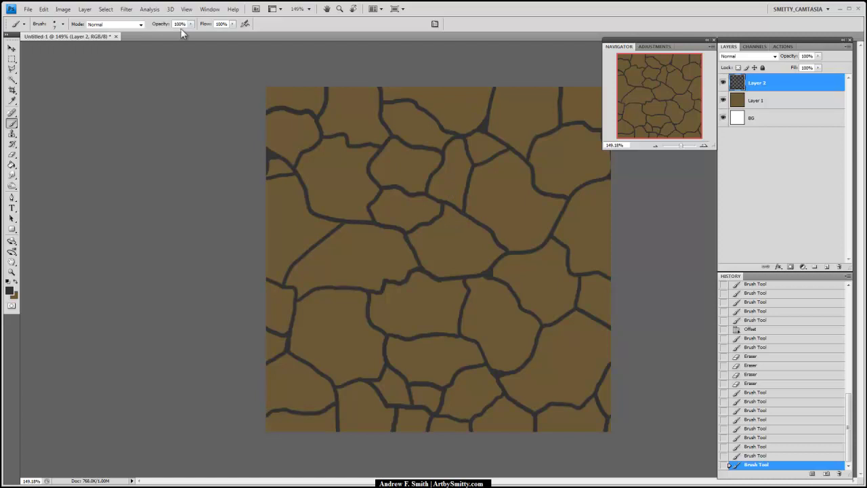
Offset the crack layer another 256 pixels horizontally with Wrap Around to restore its original position.
left_click(126, 9)
mouse_move(107, 184)
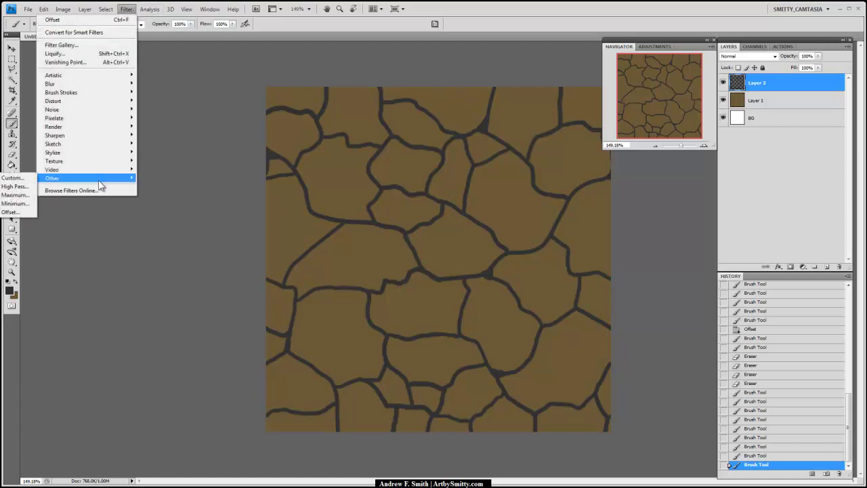
left_click(11, 212)
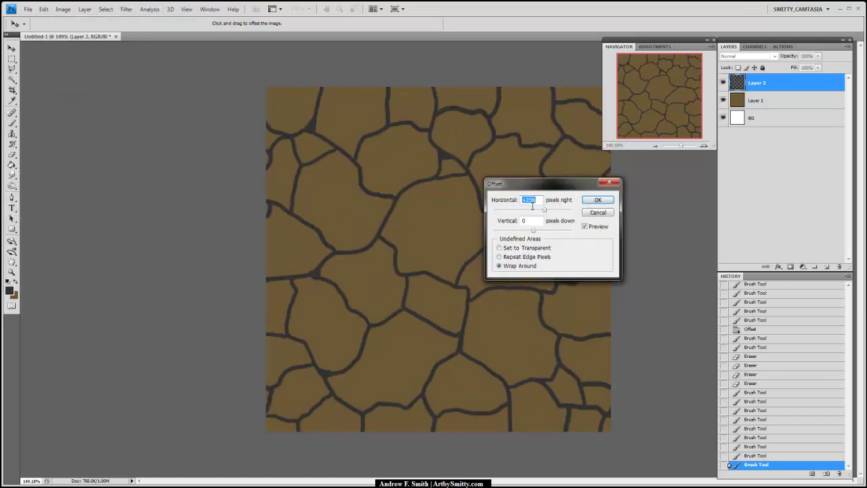
left_click_drag(536, 183, 567, 251)
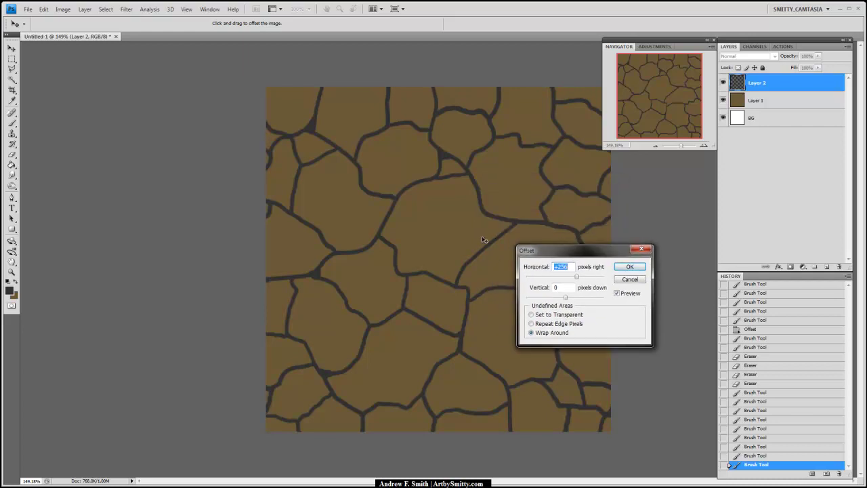
left_click(640, 269)
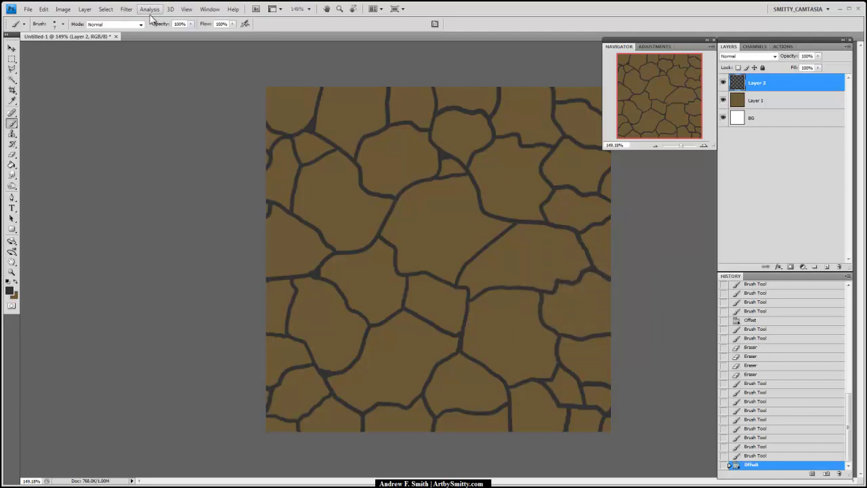
Offset the crack layer 0 pixels horizontally and 256 pixels vertically with Wrap Around.
left_click(126, 9)
mouse_move(80, 178)
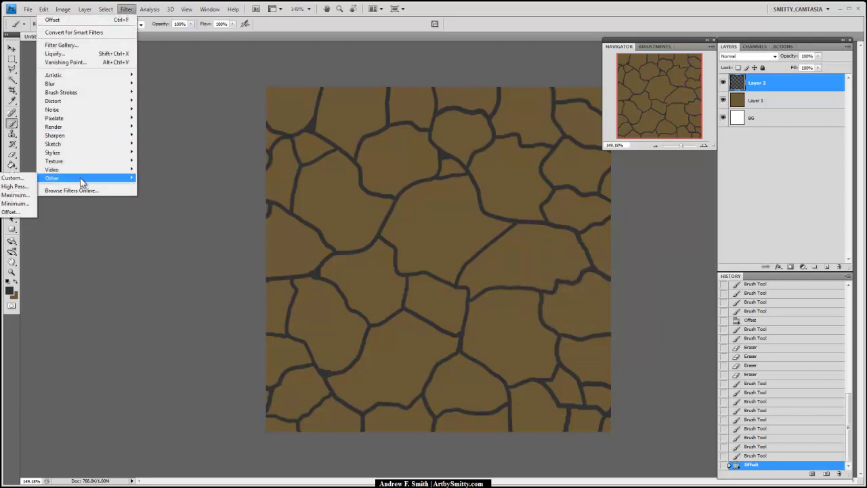
left_click(19, 213)
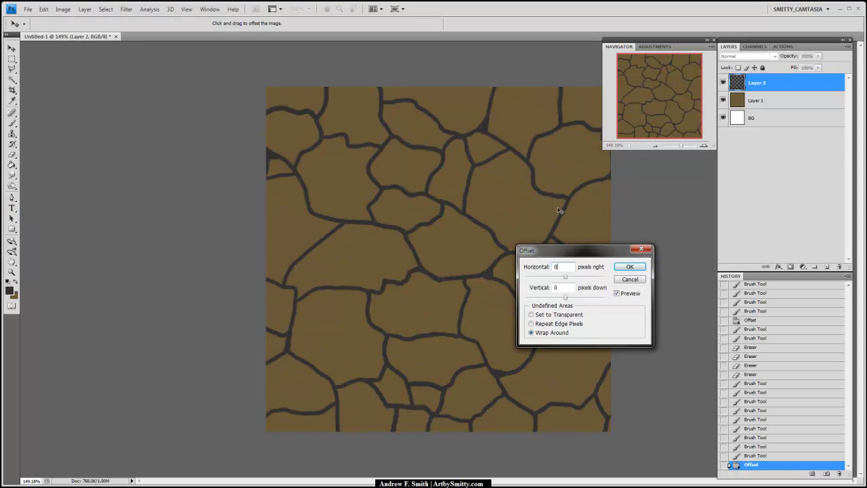
type("0")
left_click_drag(564, 289, 535, 281)
type("256")
key("Return")
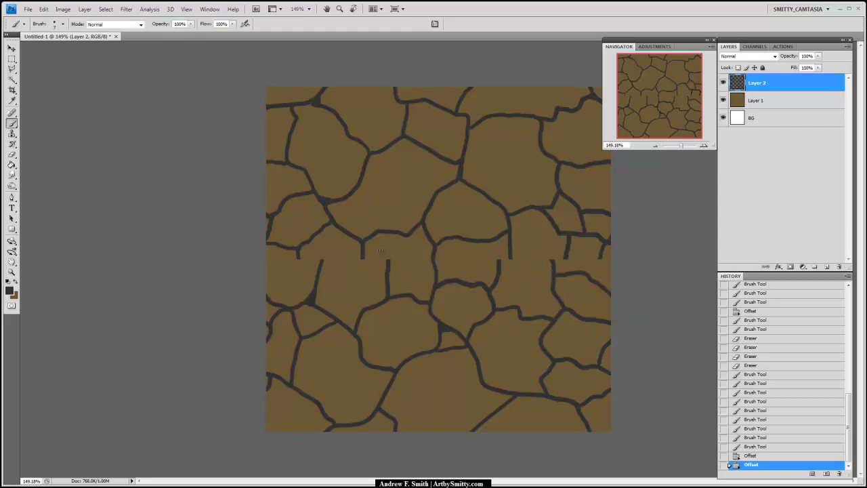
Paint dark gray cracks joining the broken line ends along the horizontal center seam, undoing strokes that miss and cleaning up stray bits.
mouse_move(388, 264)
left_mouse_down()
mouse_move(380, 235)
mouse_move(389, 258)
mouse_move(363, 270)
mouse_move(384, 275)
left_mouse_up()
left_click_drag(323, 261, 361, 267)
key("ctrl+z")
mouse_move(500, 261)
left_mouse_down()
mouse_move(506, 238)
mouse_move(494, 241)
mouse_move(511, 258)
mouse_move(540, 246)
mouse_move(553, 263)
left_mouse_up()
key("e")
key("v")
key("b")
left_click(509, 231)
mouse_move(567, 258)
left_mouse_down()
mouse_move(556, 273)
mouse_move(594, 280)
left_mouse_up()
mouse_move(298, 258)
left_mouse_down()
mouse_move(316, 271)
mouse_move(323, 259)
mouse_move(292, 305)
left_mouse_up()
key("ctrl+z")
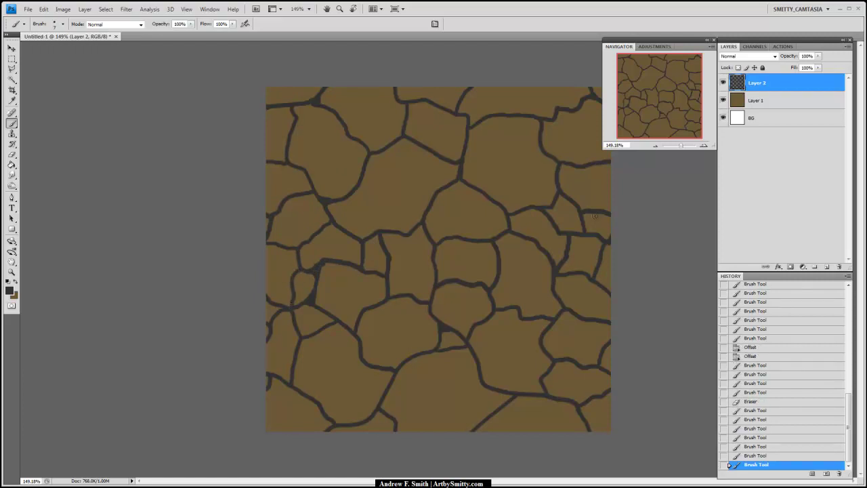
Offset the crack layer by 256 pixels vertically again with Wrap Around to return the lines to their original position.
left_click(127, 9)
mouse_move(78, 176)
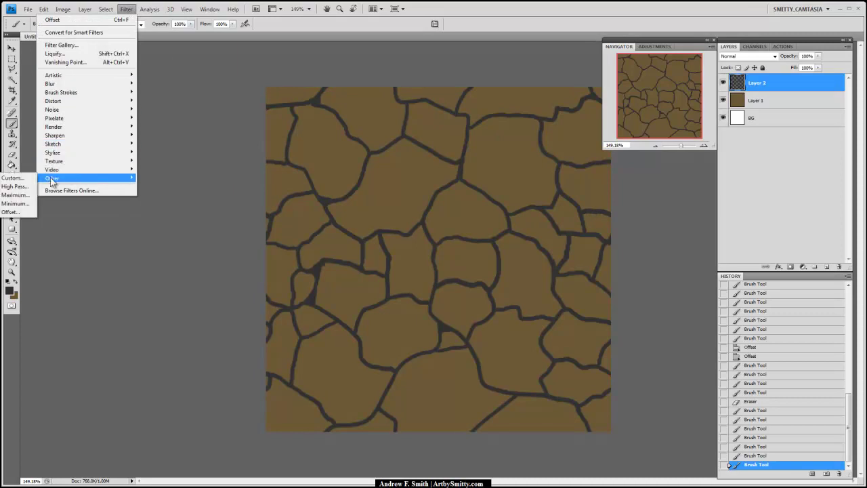
left_click(19, 214)
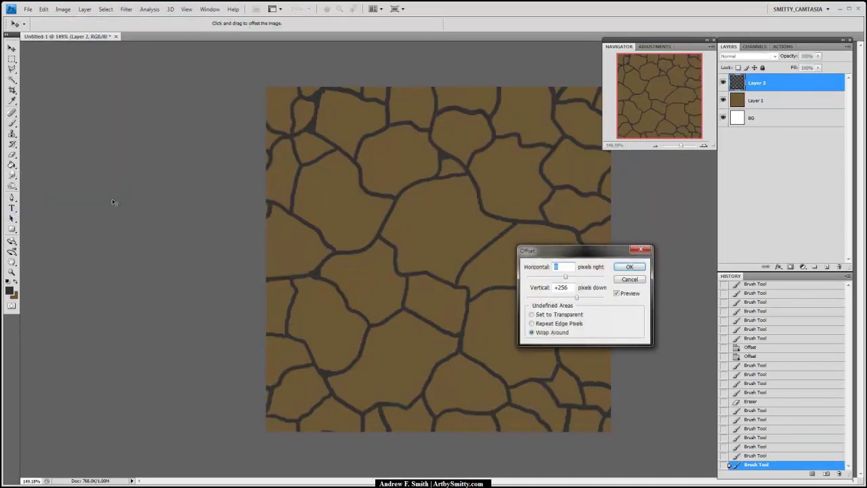
left_click(636, 269)
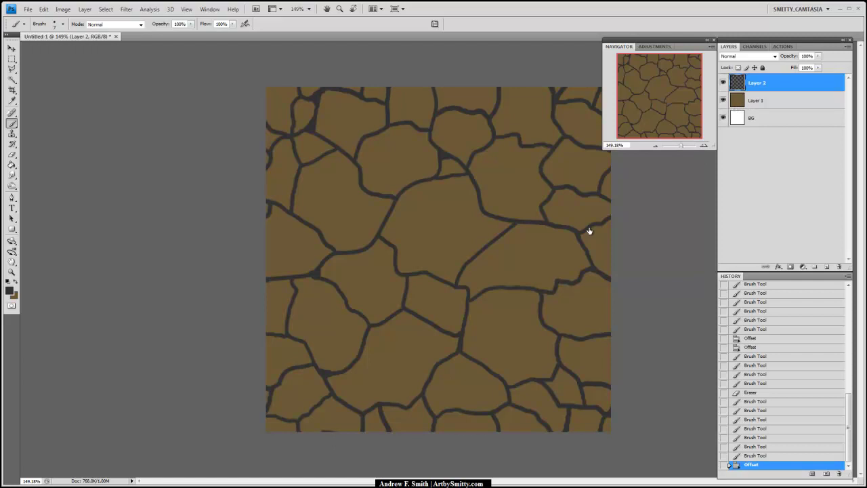
Paint short cracks at junctions near the canvas center and right of it to form small stone chips.
mouse_move(469, 288)
left_mouse_down()
mouse_move(482, 285)
mouse_move(462, 264)
left_mouse_up()
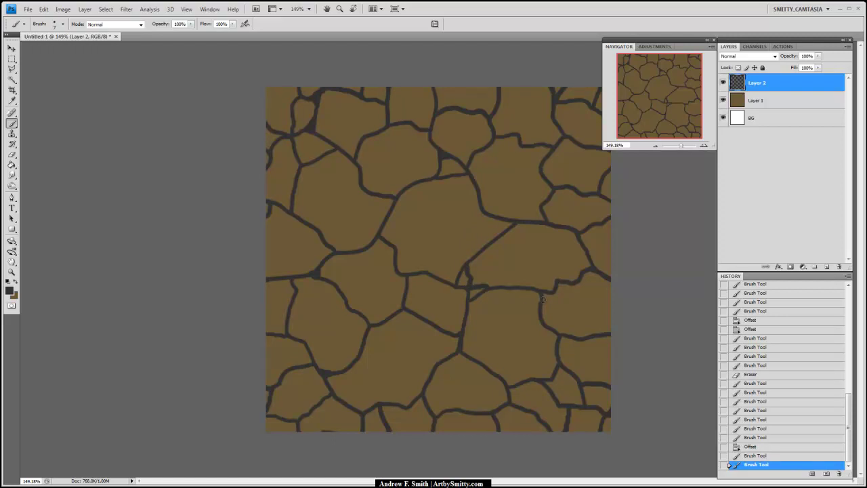
left_click_drag(548, 301, 574, 282)
left_click_drag(542, 206, 511, 215)
left_click(511, 217)
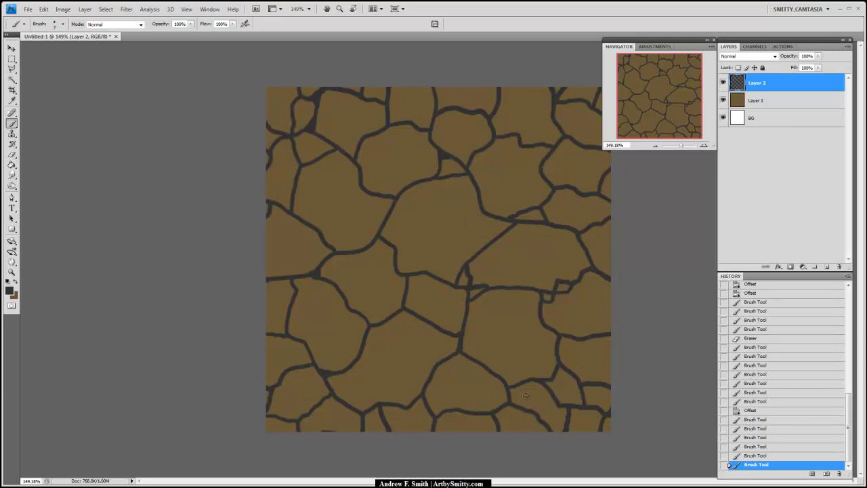
Fill in and thicken the crack junctions at the lower right, middle right and just right of the canvas center.
left_click_drag(551, 389, 555, 376)
key("ctrl+z")
left_click_drag(547, 385, 552, 395)
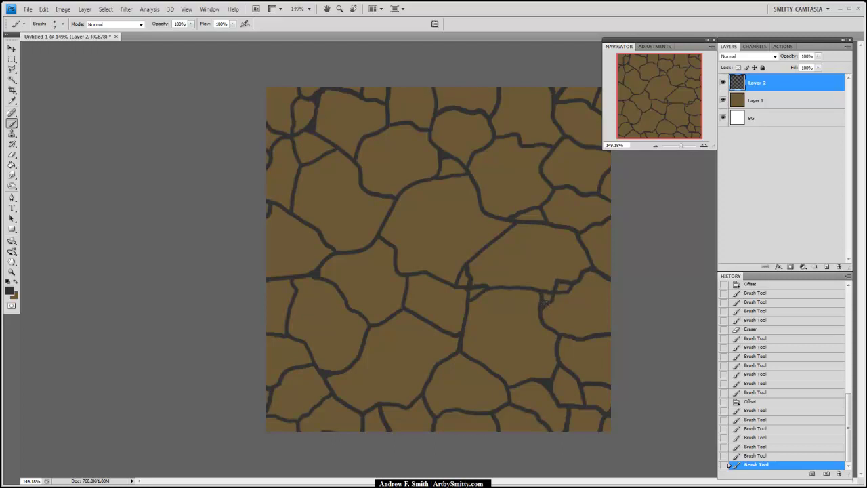
mouse_move(560, 294)
left_mouse_down()
mouse_move(574, 277)
mouse_move(555, 287)
left_mouse_up()
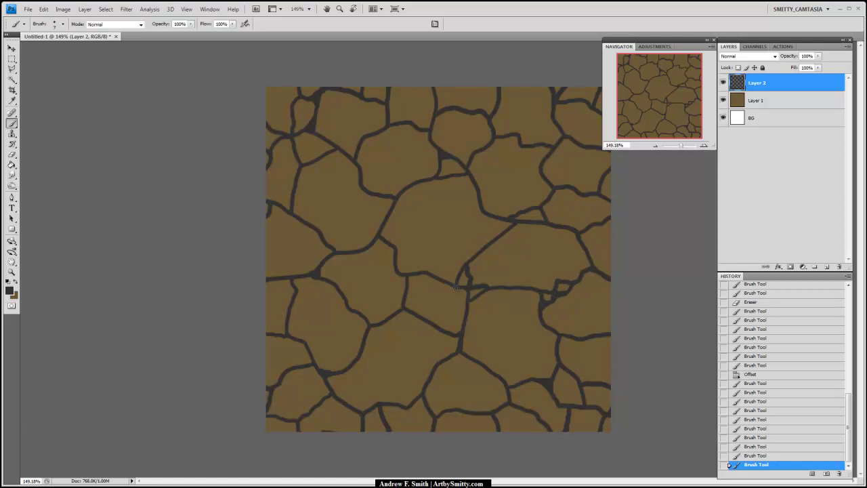
mouse_move(467, 300)
left_mouse_down()
mouse_move(458, 291)
mouse_move(469, 283)
mouse_move(465, 272)
left_mouse_up()
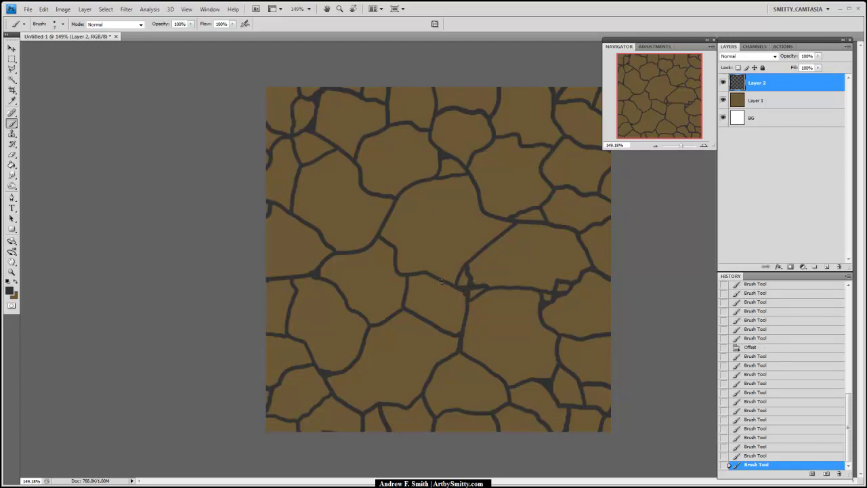
left_click_drag(453, 282, 456, 280)
Paint short cracks at three junctions in the left half of the canvas to form small stone chips.
mouse_move(364, 192)
left_mouse_down()
mouse_move(386, 218)
mouse_move(393, 202)
left_mouse_up()
left_click_drag(370, 194, 373, 197)
left_click_drag(317, 278, 297, 291)
mouse_move(332, 388)
left_mouse_down()
mouse_move(347, 371)
mouse_move(339, 397)
left_mouse_up()
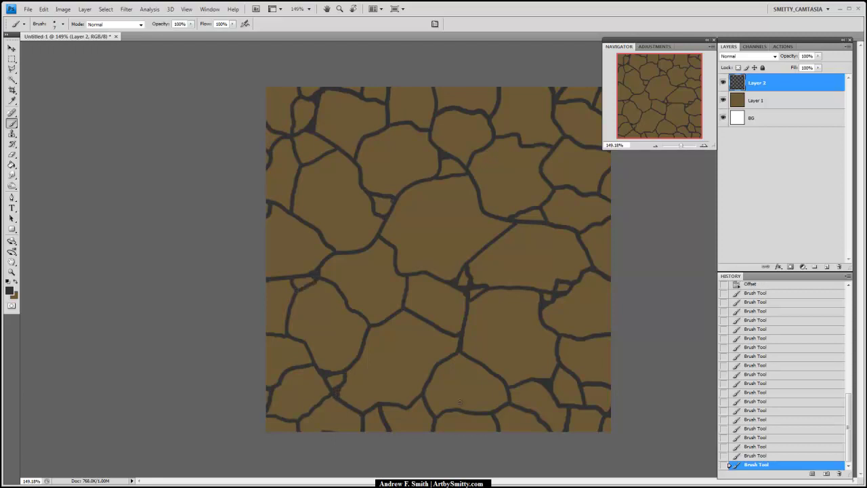
Add more small chips and thickened corners at crack junctions in the canvas's right half, upper left and left of center.
mouse_move(473, 294)
left_mouse_down()
mouse_move(467, 287)
mouse_move(504, 287)
left_mouse_up()
mouse_move(498, 111)
left_mouse_down()
mouse_move(520, 135)
mouse_move(561, 132)
left_mouse_up()
mouse_move(542, 209)
left_mouse_down()
mouse_move(545, 222)
mouse_move(506, 218)
left_mouse_up()
left_click_drag(587, 248, 595, 229)
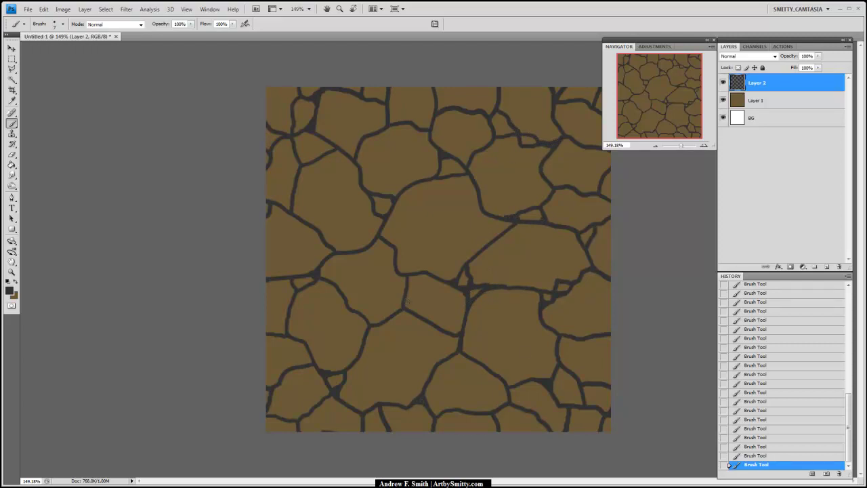
left_click_drag(302, 133, 336, 150)
mouse_move(370, 248)
left_mouse_down()
mouse_move(384, 252)
mouse_move(393, 272)
mouse_move(391, 254)
left_mouse_up()
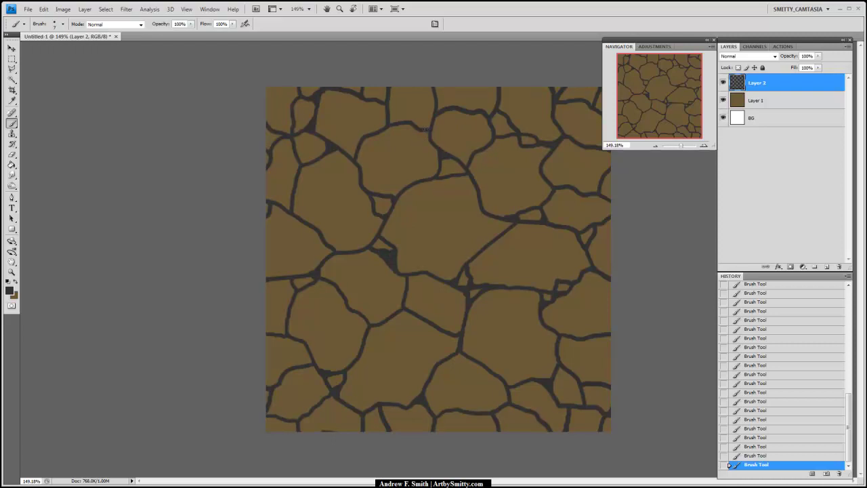
Toggle the crack layer's visibility to compare the canvas with and without the lines.
left_click(723, 82)
left_click(723, 82)
left_click(723, 82)
left_click(723, 82)
Select the empty stone areas on the crack layer with the Magic Wand and clear the selection.
key("w")
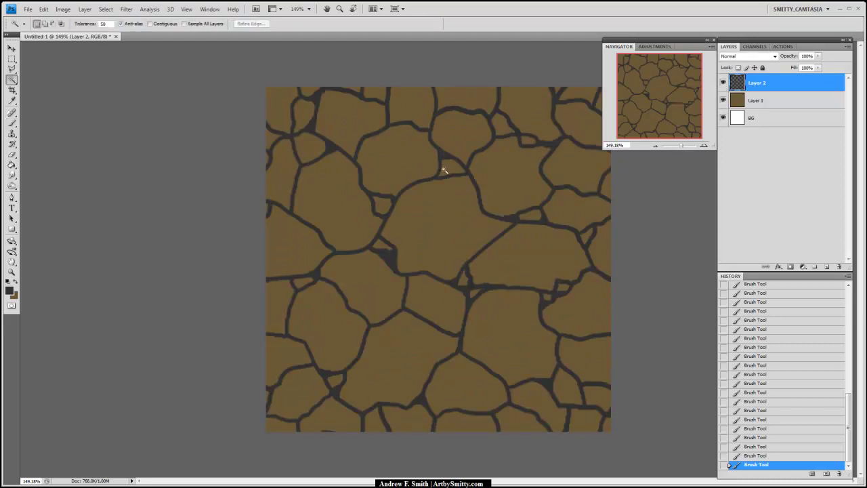
left_click(498, 181)
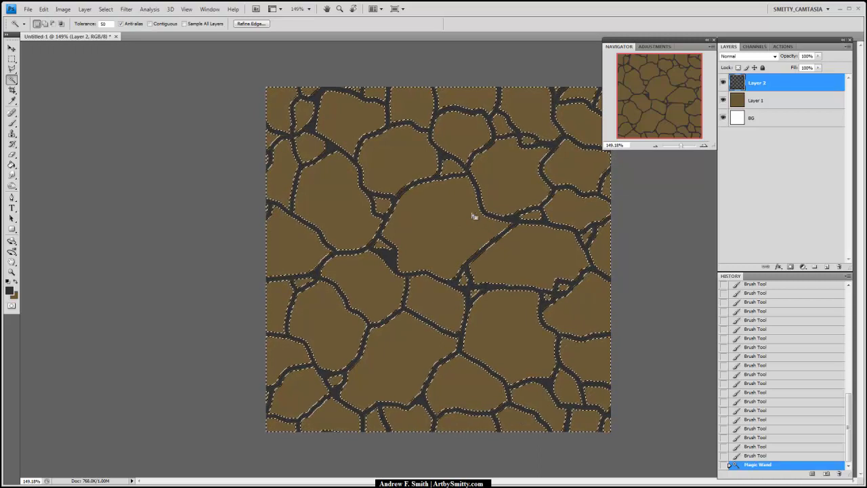
key("m")
key("ctrl+d")
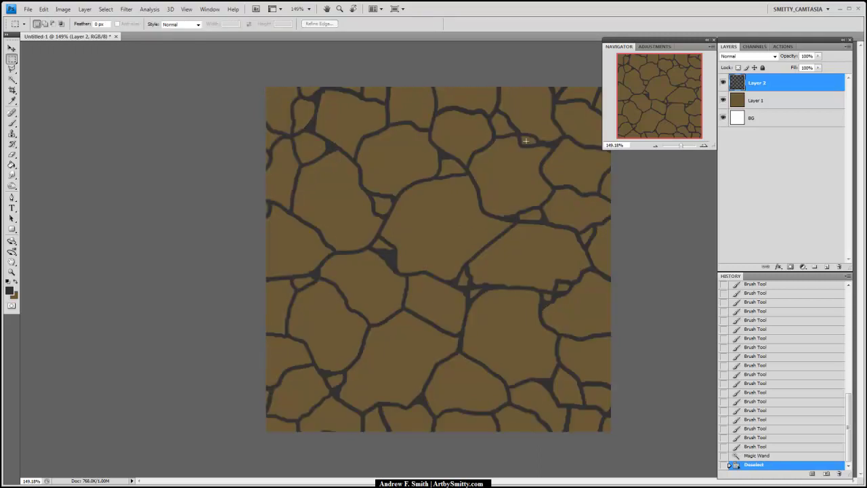
Make Layer 1 active, check its visibility, and select its entire brown fill with the Magic Wand.
left_click(752, 100)
left_click(723, 100)
left_click(723, 101)
key("w")
left_click(509, 197)
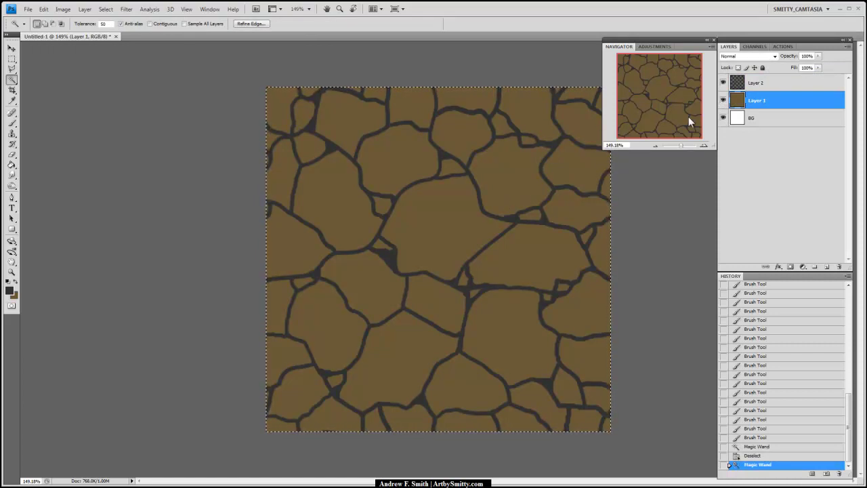
Rename the crack layer, Layer 2, to Lines.
left_click(757, 86)
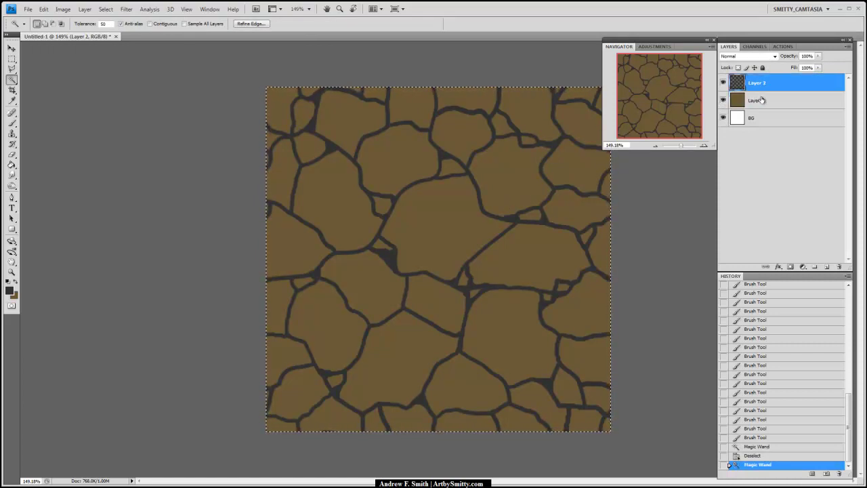
left_click(759, 101)
left_click(753, 86)
double_click(757, 83)
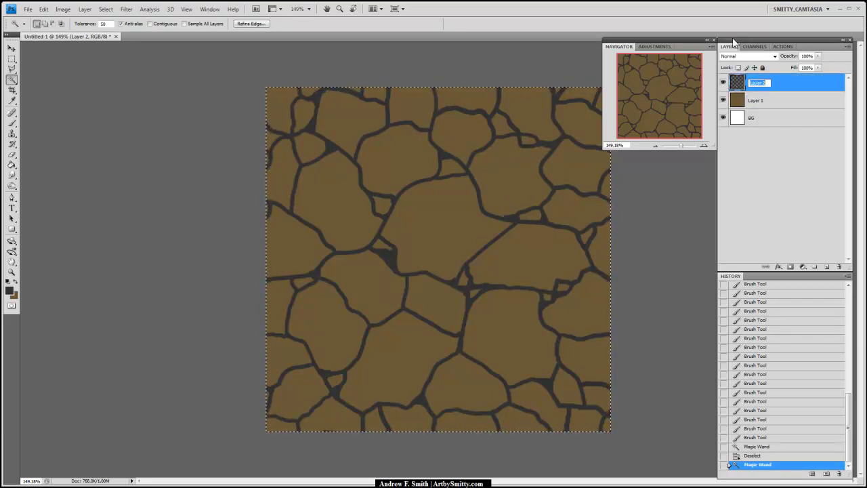
type("Lines")
key("Return")
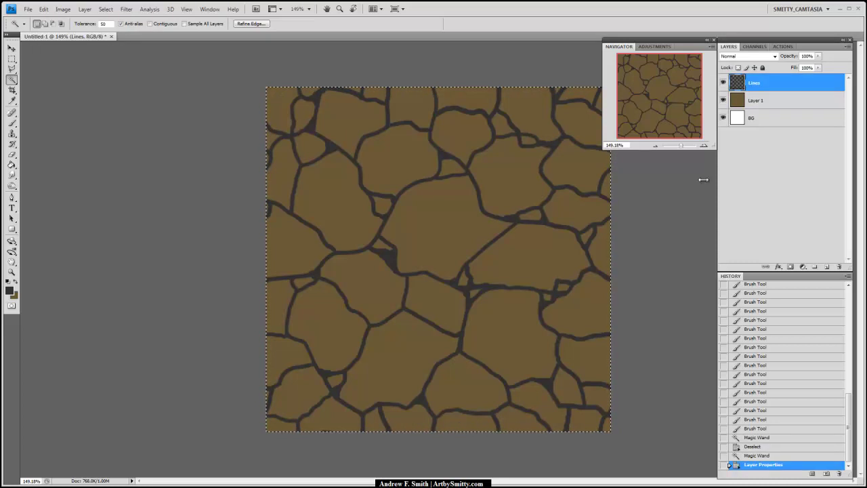
Rename Layer 1, the brown base layer, to Fill.
double_click(759, 101)
type("Fill")
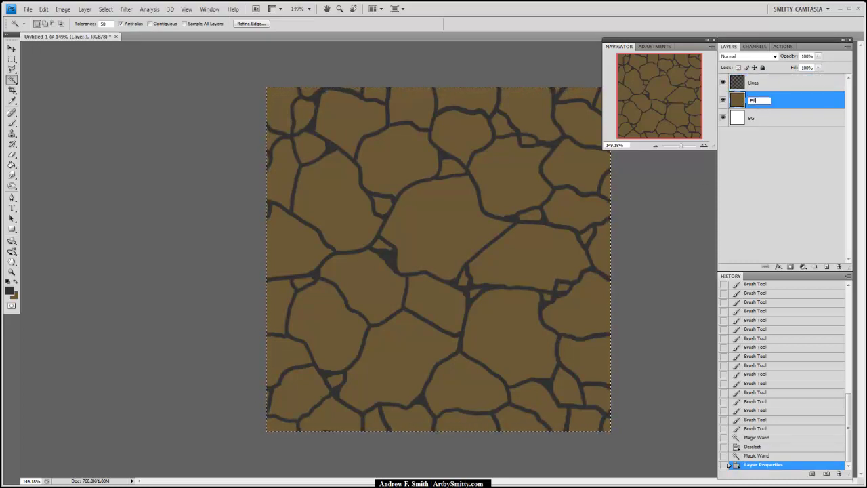
key("Return")
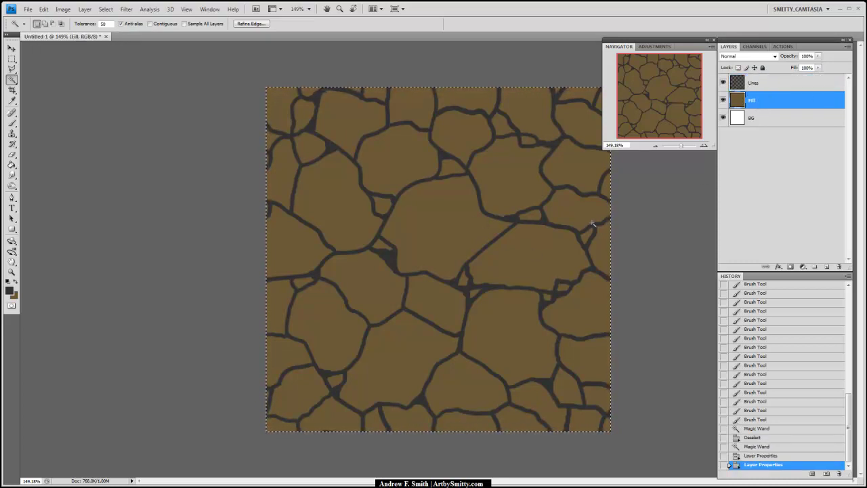
On the Lines layer, select the empty stone areas with the Magic Wand and invert the selection to the crack lines.
left_click(800, 85)
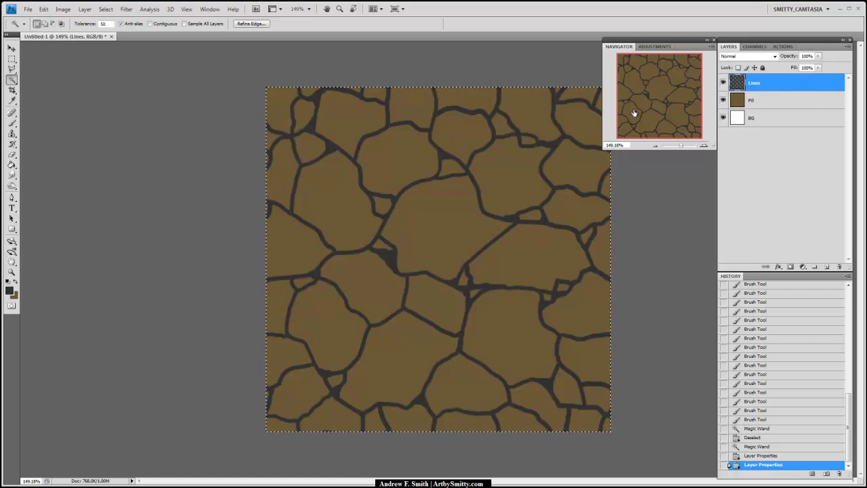
key("ctrl+d")
left_click(475, 126)
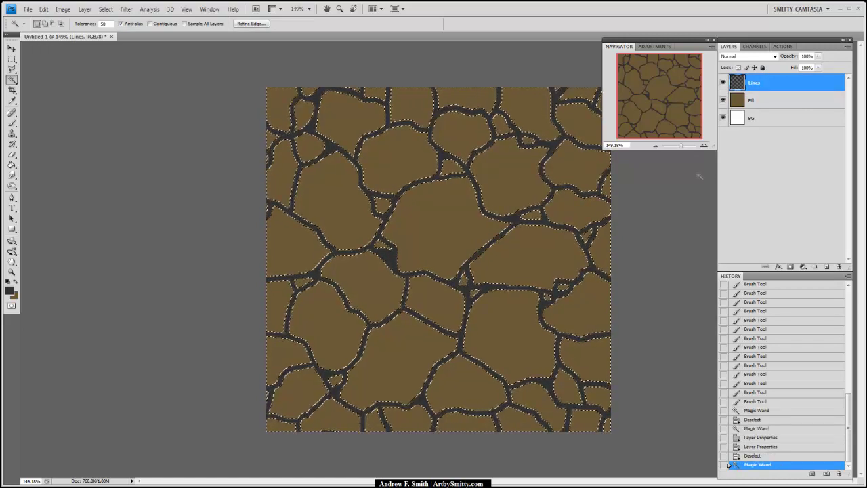
left_click_drag(690, 146, 682, 145)
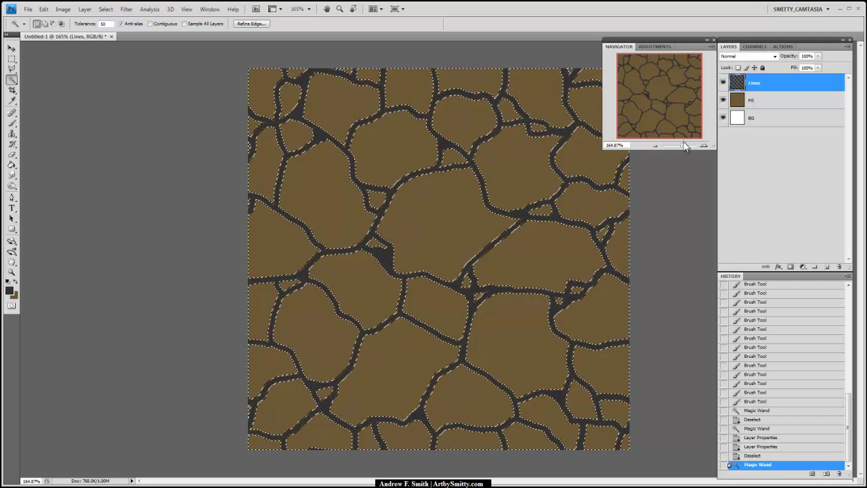
left_click_drag(687, 149, 683, 145)
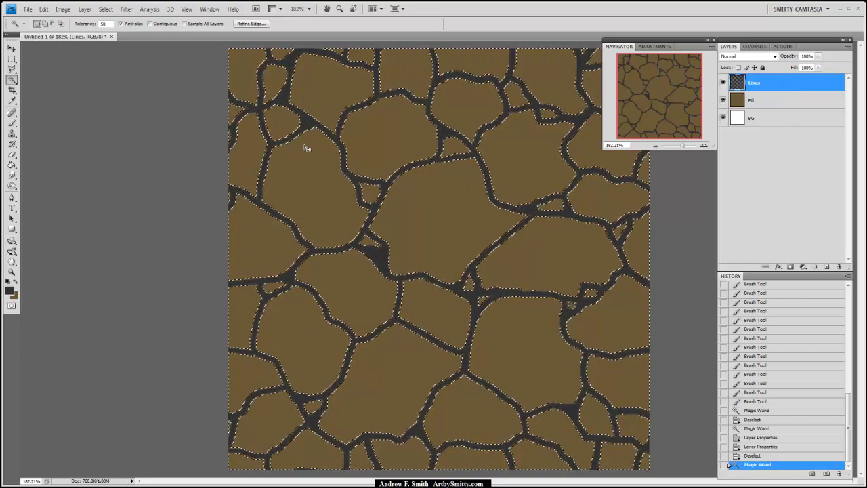
left_click(106, 9)
left_click(95, 45)
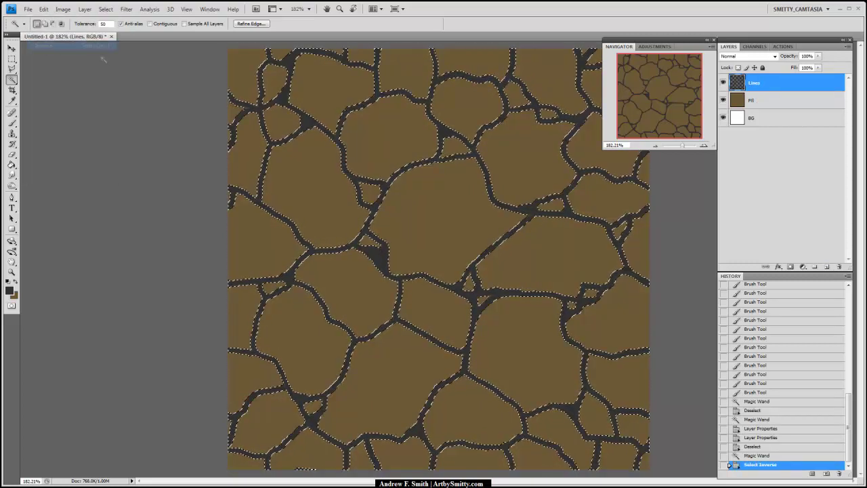
Try a red brush stroke inside the selected crack lines on the Lines layer and undo it.
key("b")
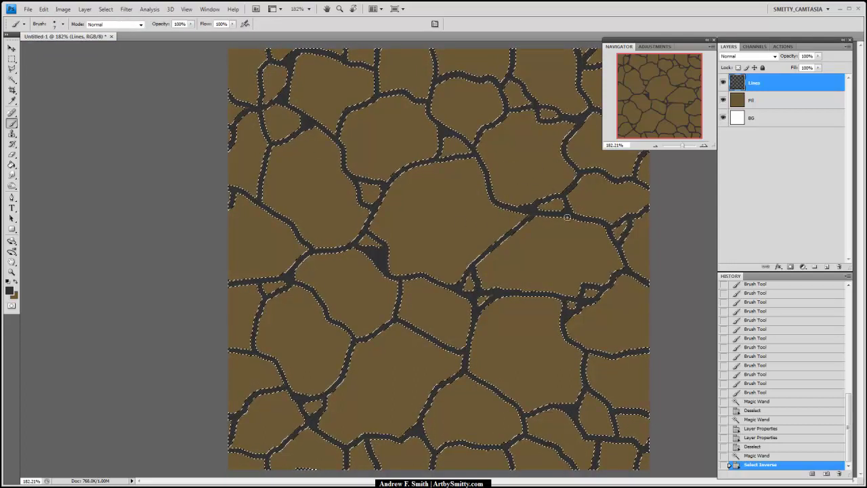
left_click(568, 174)
left_click(10, 291)
left_click(225, 229)
left_click(327, 187)
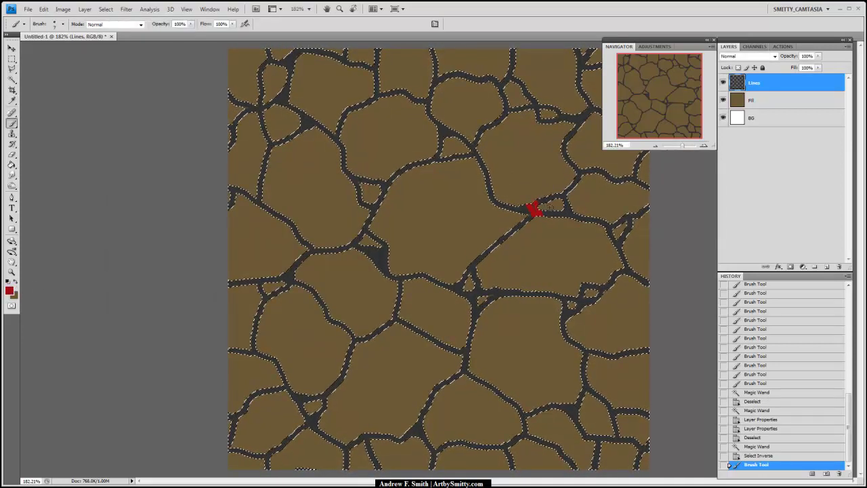
key("ctrl+z")
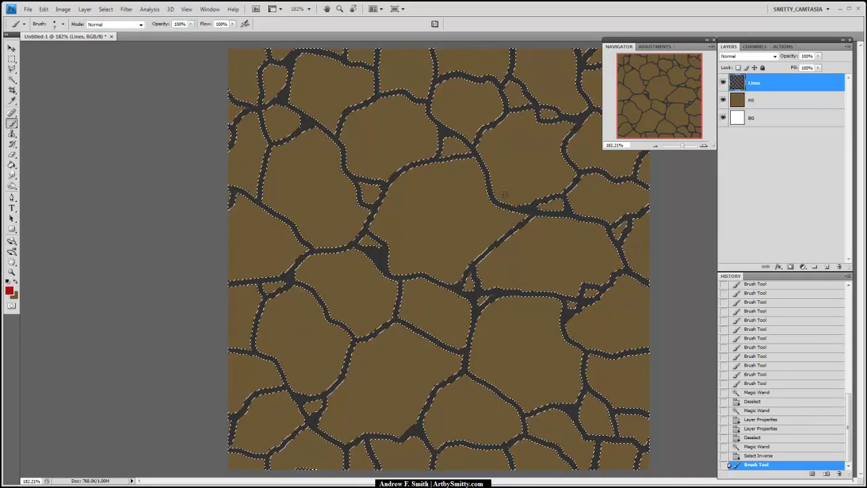
Sample the dark crack colour, enlarge the brush to 150, and paint over the selected crack lines.
left_click(105, 9)
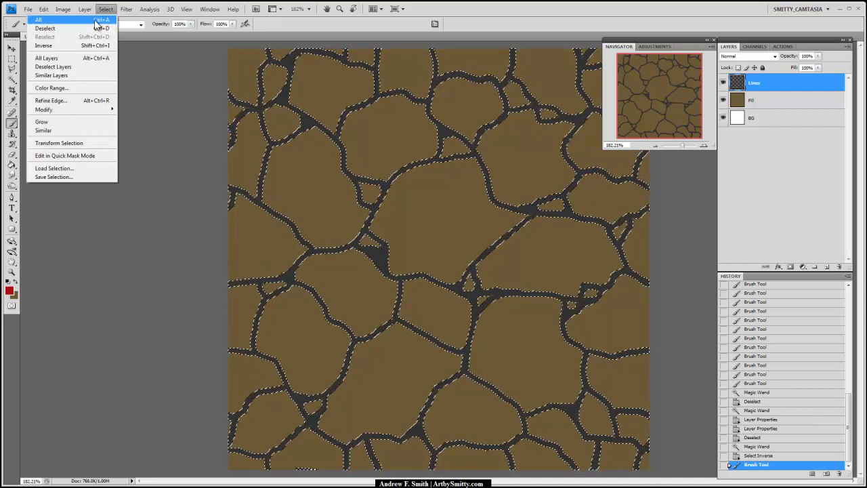
left_click(143, 223)
left_click(382, 253, "alt")
left_click_drag(682, 145, 681, 145)
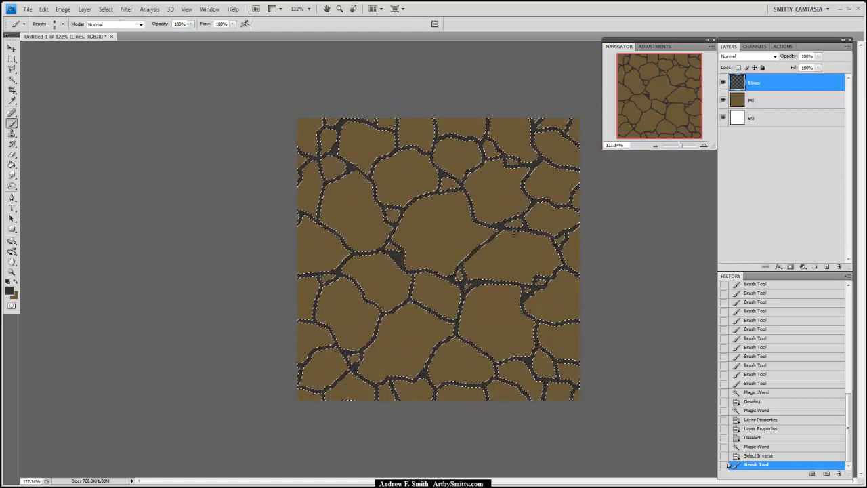
key("bracketright")
key("bracketright")
key("bracketright")
key("bracketright")
key("bracketright")
key("bracketright")
key("bracketright")
key("bracketright")
key("bracketright")
key("bracketright")
key("bracketright")
key("bracketright")
key("bracketright")
key("bracketright")
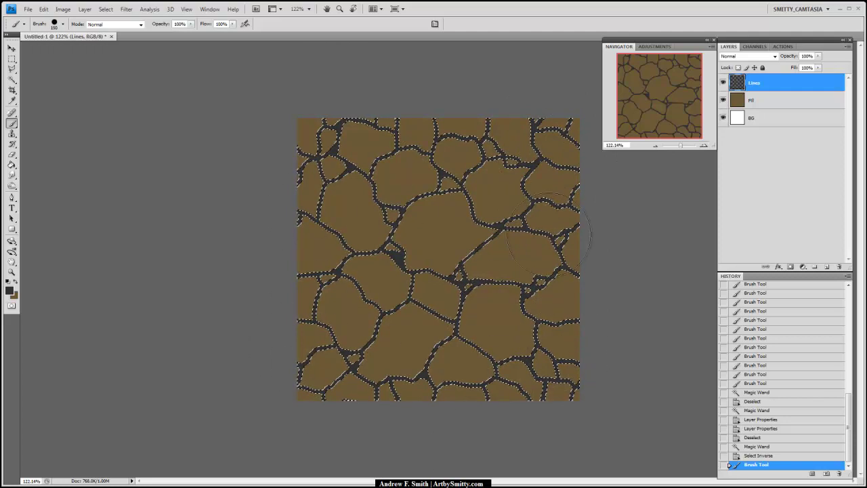
left_click_drag(427, 349, 536, 319)
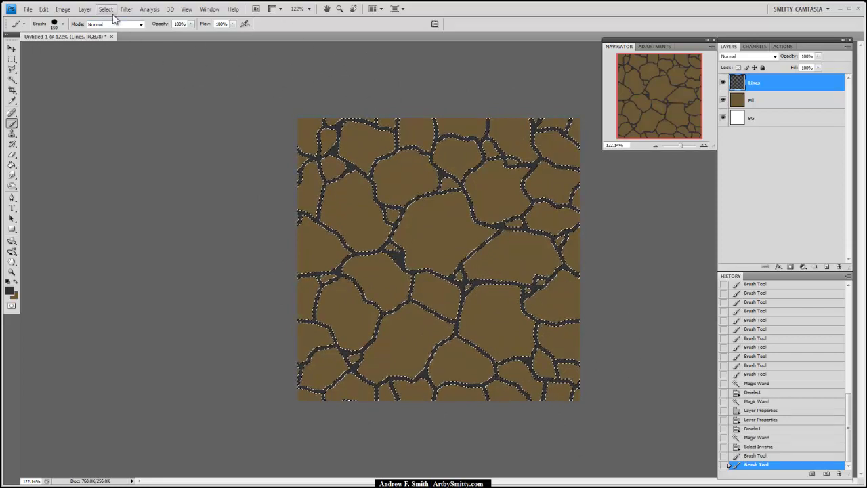
Add a layer mask to the Lines layer from the crack selection.
left_click_drag(680, 145, 682, 145)
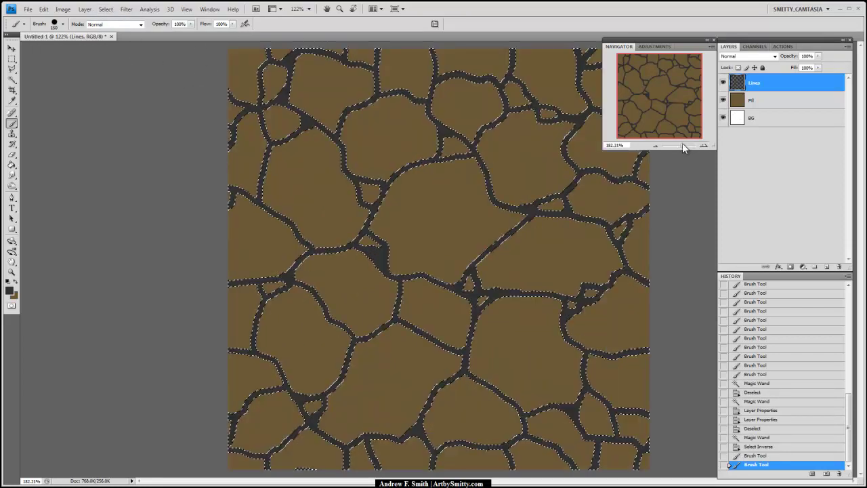
left_click(790, 268)
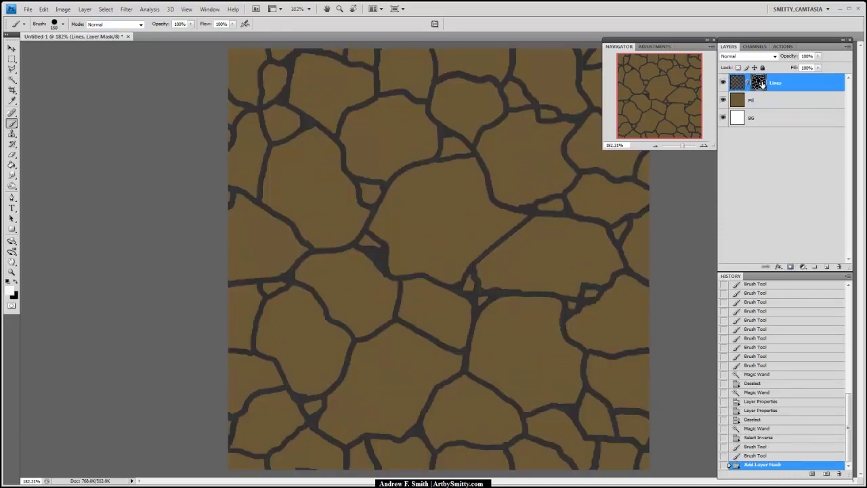
Try a white brush stroke on the Lines layer's mask and undo it.
left_click(759, 84)
mouse_move(616, 244)
left_mouse_down()
mouse_move(641, 263)
mouse_move(651, 313)
mouse_move(620, 291)
left_mouse_up()
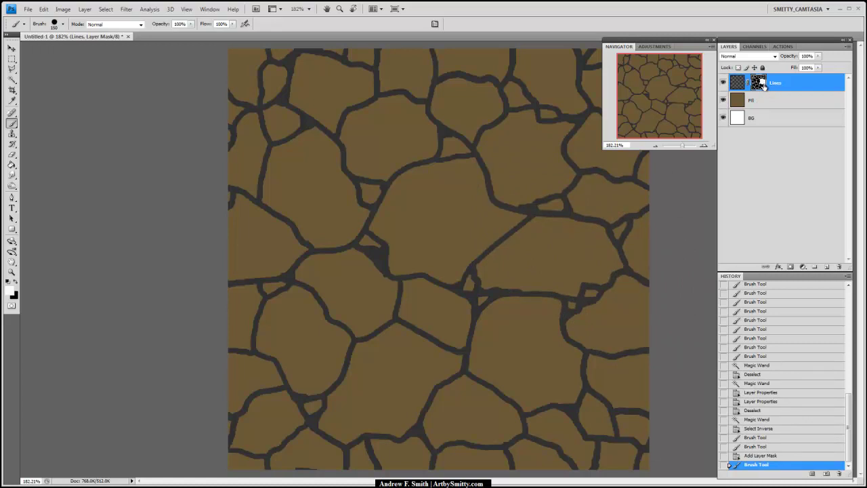
key("ctrl+z")
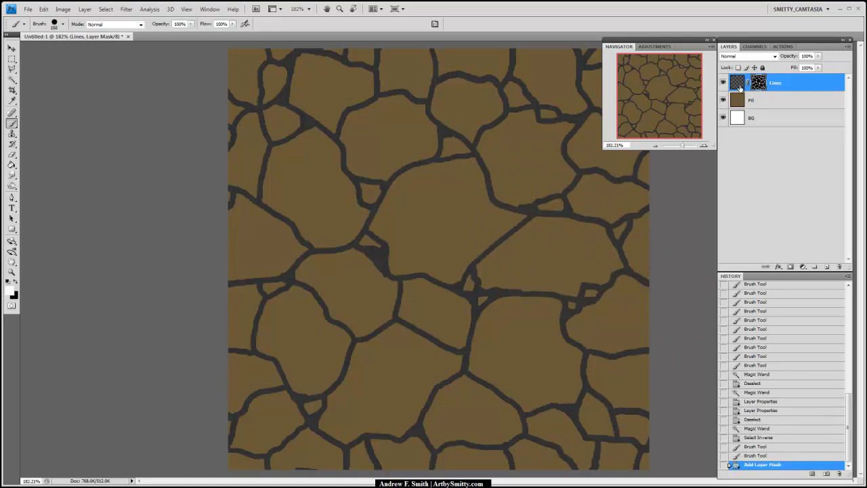
Try painting the masked cracks on the Lines layer's artwork in red 9e1919 with the large brush.
left_click(739, 84)
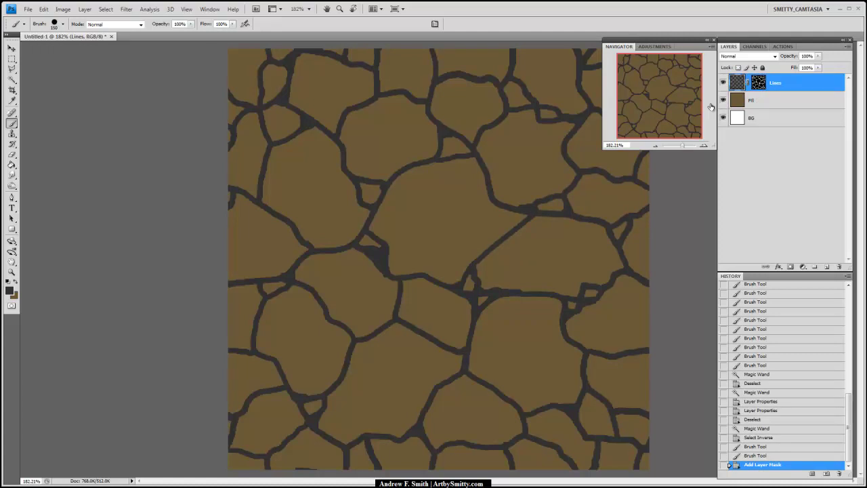
left_click(591, 308)
left_click(9, 290)
left_click(217, 233)
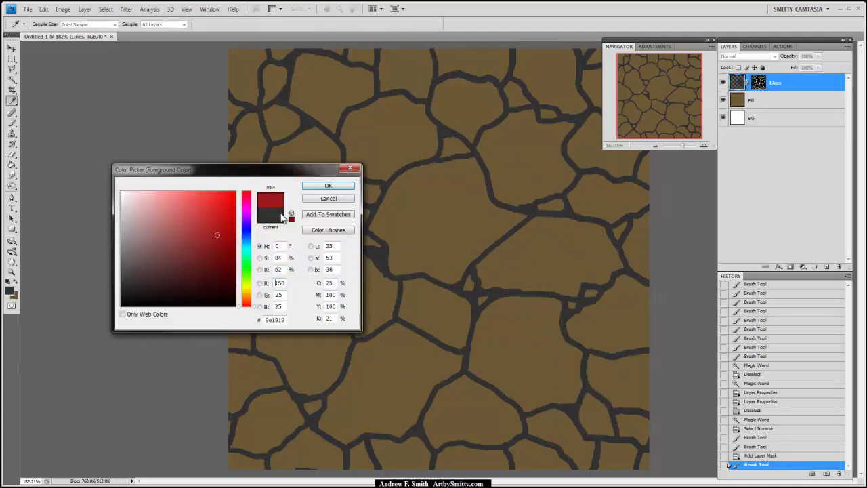
left_click(329, 186)
mouse_move(382, 159)
left_mouse_down()
mouse_move(436, 276)
mouse_move(596, 298)
mouse_move(488, 379)
left_mouse_up()
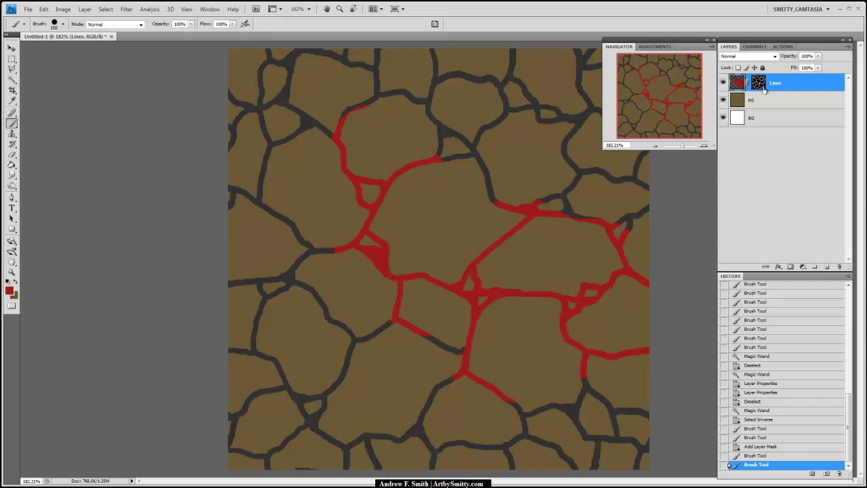
mouse_move(416, 328)
left_mouse_down()
mouse_move(434, 413)
mouse_move(308, 295)
left_mouse_up()
key("ctrl+alt+z")
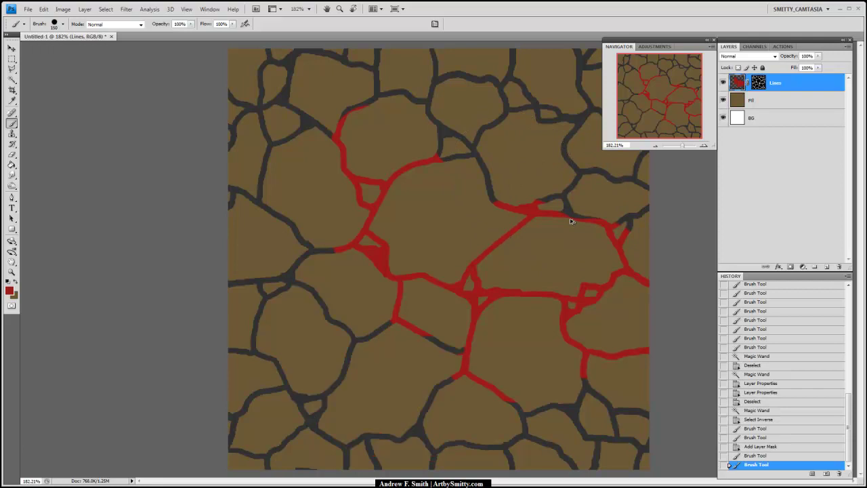
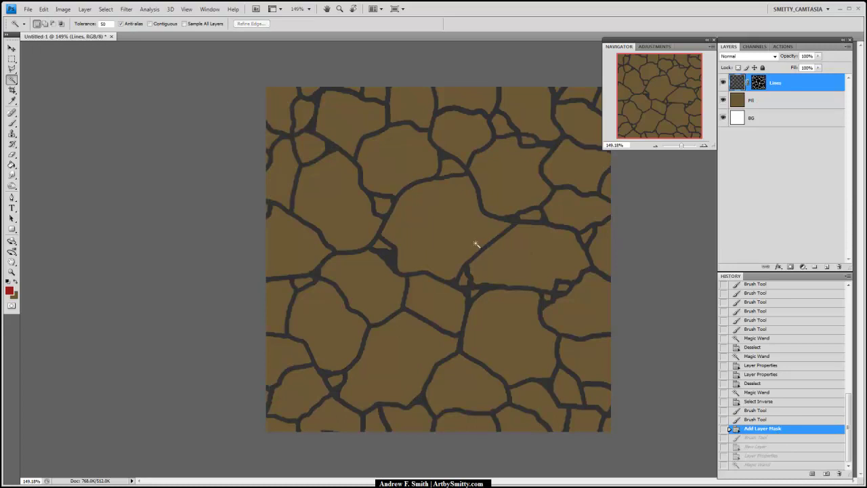
Select the stone areas with the Magic Wand and add a new layer named Rocks above Lines.
left_click(505, 201)
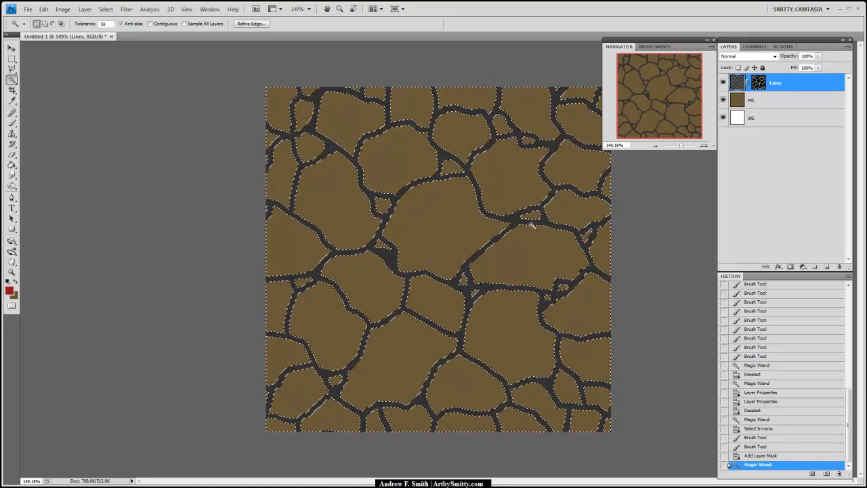
left_click(827, 267)
double_click(759, 82)
type("Rocks")
key("Return")
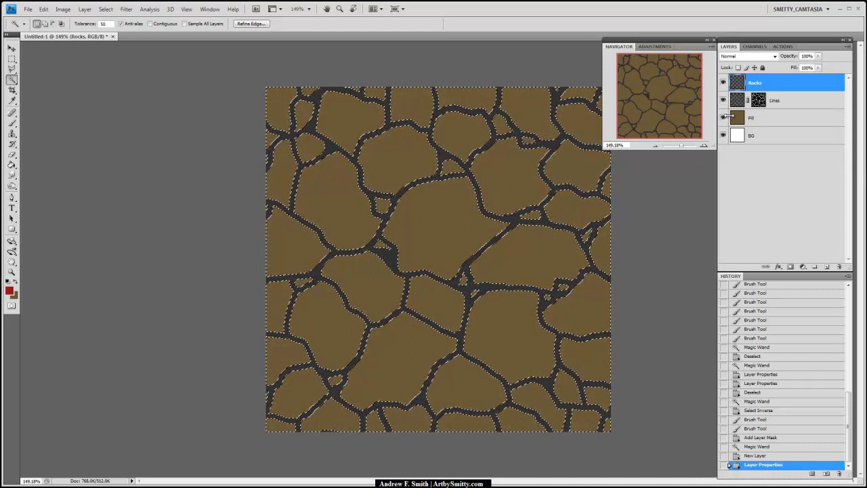
Switch to the Brush and set the foreground colour to a slate blue-grey, 424c56.
key("b")
left_click(16, 283)
left_click(9, 290)
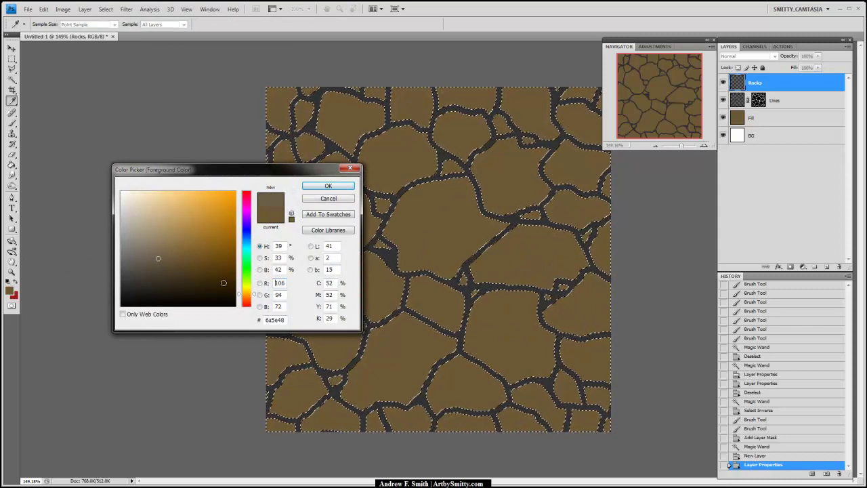
left_click_drag(256, 299, 248, 292)
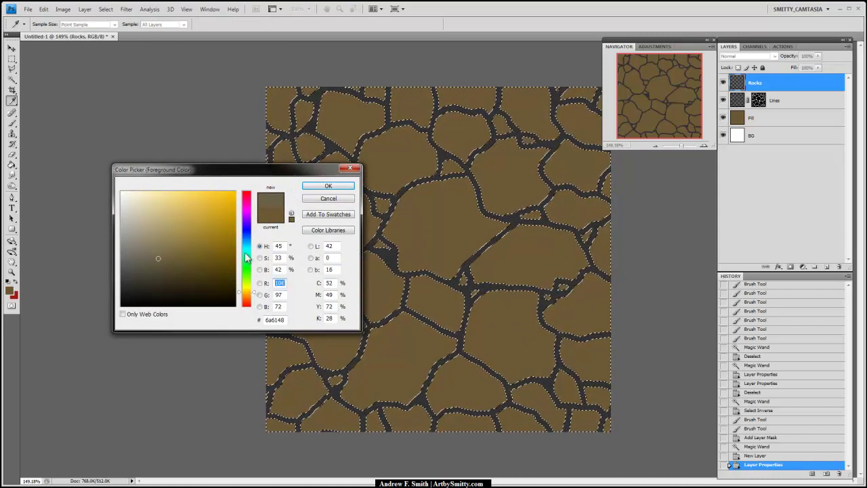
left_click(328, 186)
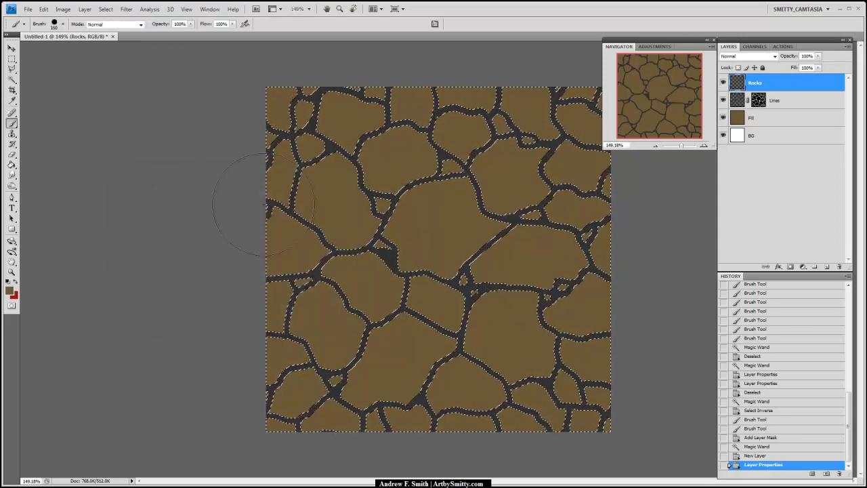
left_click(10, 290)
left_click(247, 241)
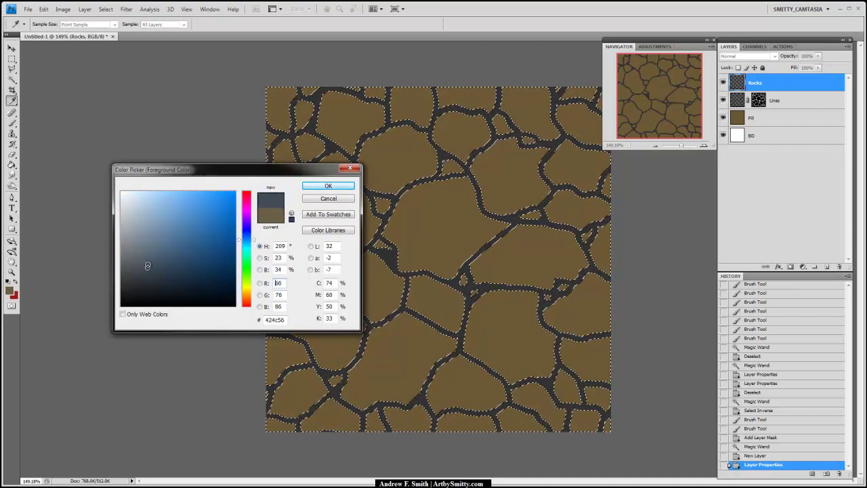
left_click(312, 197)
Paint slate blue-grey over all the selected stone areas on the Rocks layer.
mouse_move(261, 206)
left_mouse_down()
mouse_move(262, 230)
mouse_move(312, 192)
left_mouse_up()
mouse_move(516, 232)
left_mouse_down()
mouse_move(593, 136)
mouse_move(658, 387)
mouse_move(505, 335)
left_mouse_up()
mouse_move(336, 434)
left_mouse_down()
mouse_move(285, 380)
mouse_move(441, 271)
left_mouse_up()
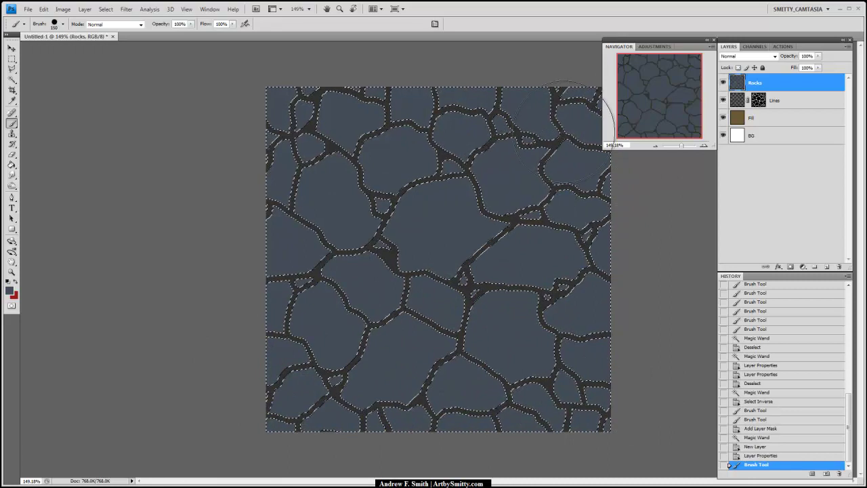
Try masking the Rocks layer with the stone selection, inspect its edges with Fill hidden, and revert to the state before the mask.
left_click(790, 267)
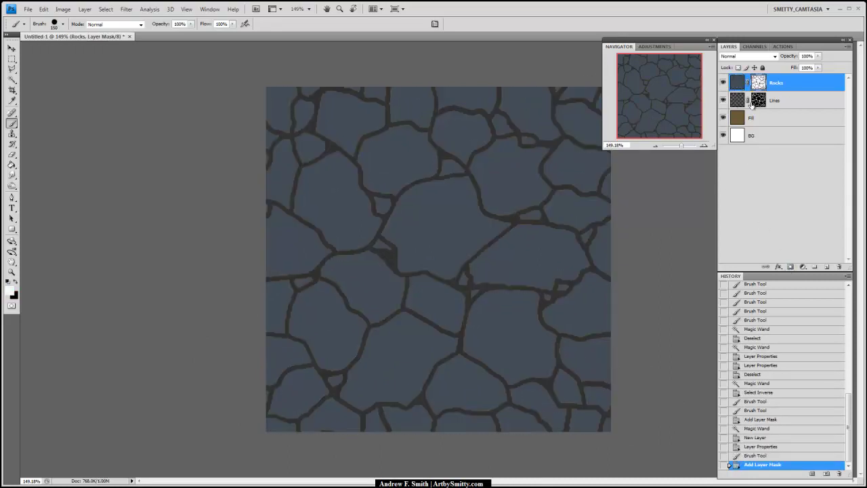
left_click(723, 119)
left_click_drag(682, 148, 687, 145)
left_click_drag(303, 69, 307, 129)
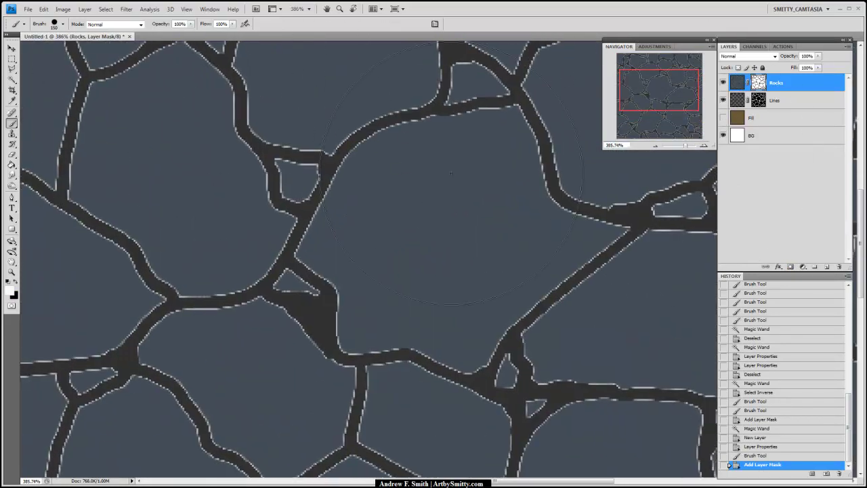
left_click_drag(583, 210, 544, 225)
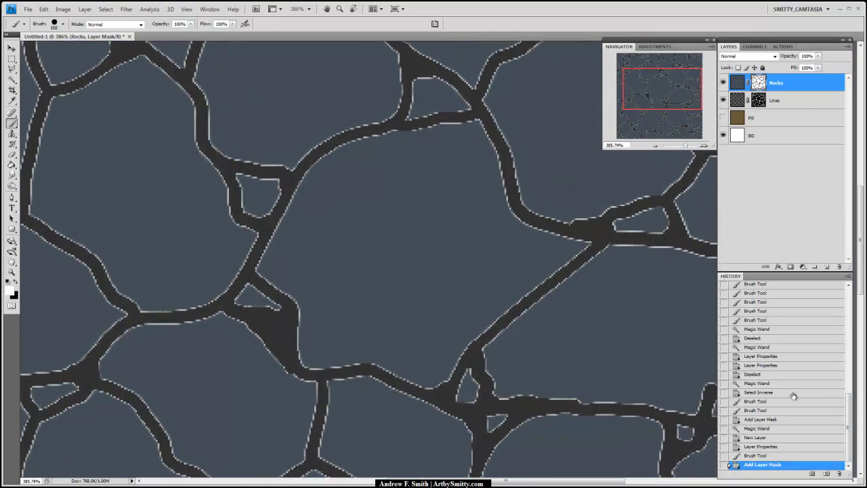
left_click(780, 456)
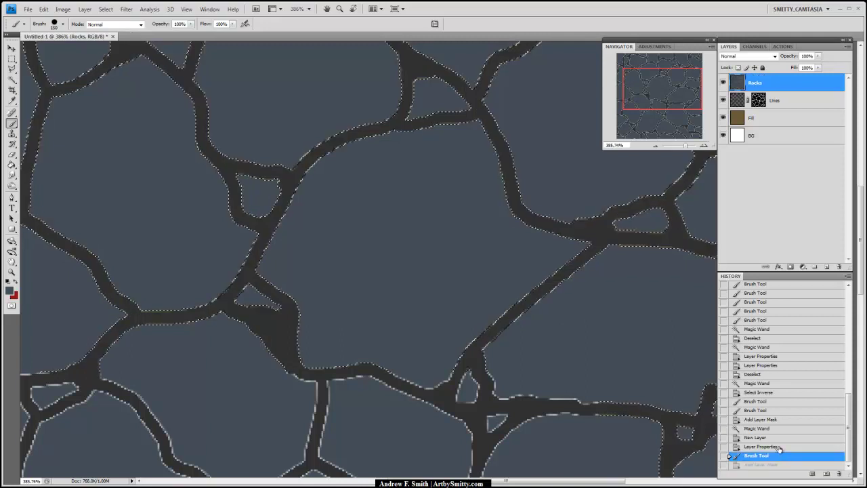
Expand the stone selection slightly outward so it reaches into the dark crack lines.
left_click(106, 9)
mouse_move(95, 110)
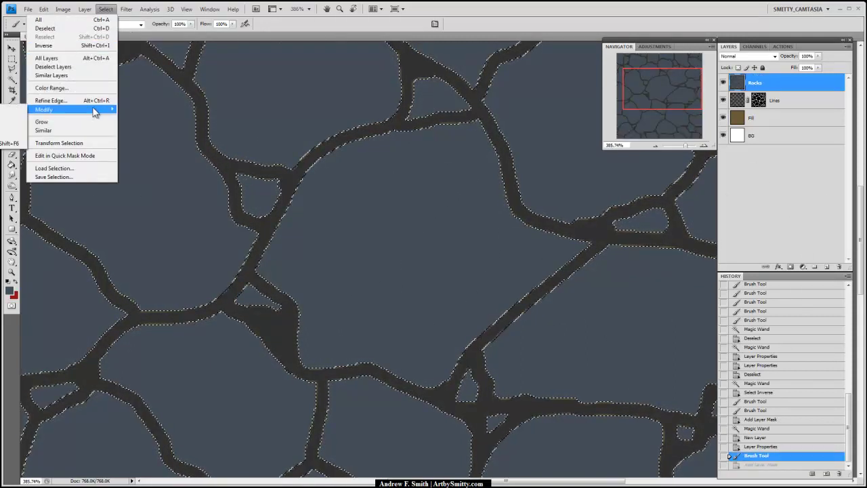
left_click(13, 127)
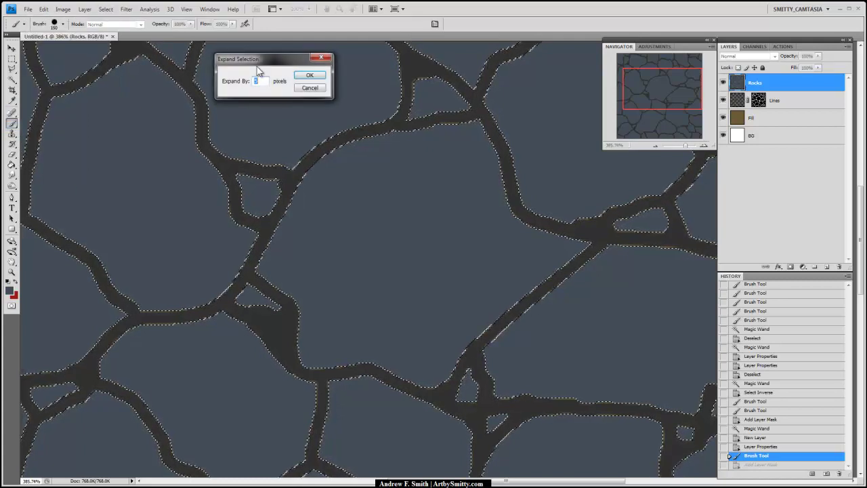
key("Return")
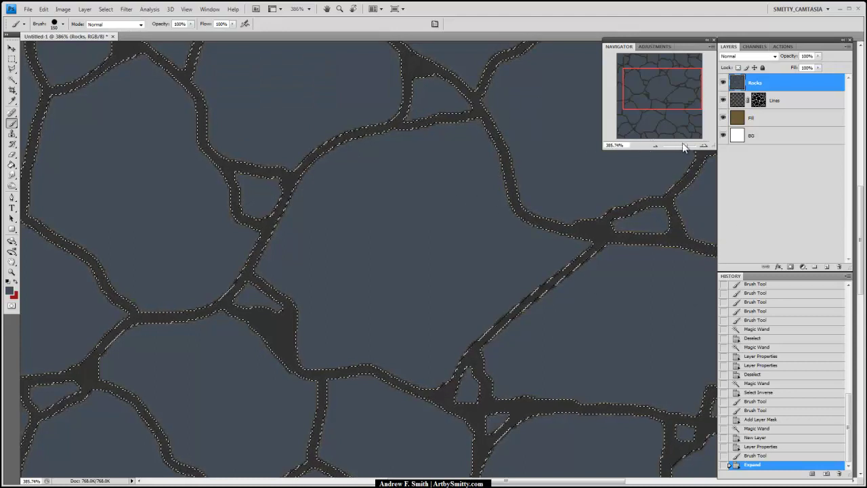
Paint the expanded selection slate blue-grey with the brush enlarged to 300 px, and mask the Rocks layer with that selection.
left_click_drag(686, 145, 681, 144)
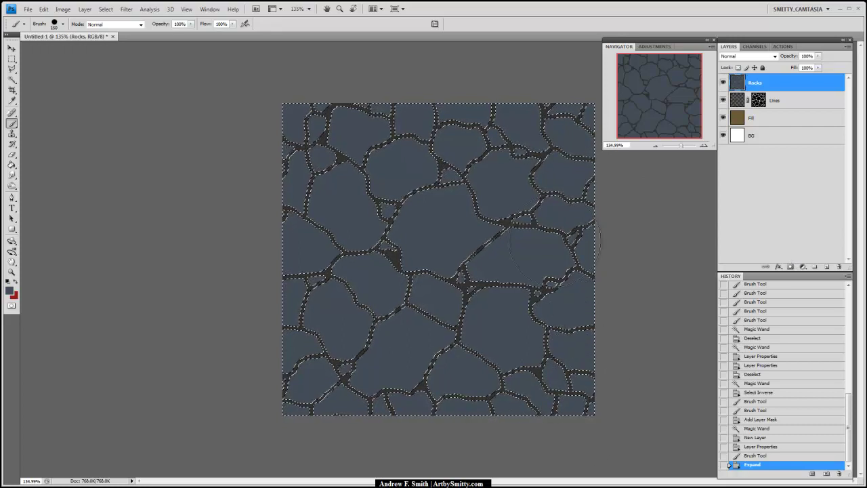
left_click_drag(330, 368, 292, 348)
key("bracketright")
key("bracketright")
key("bracketright")
key("bracketright")
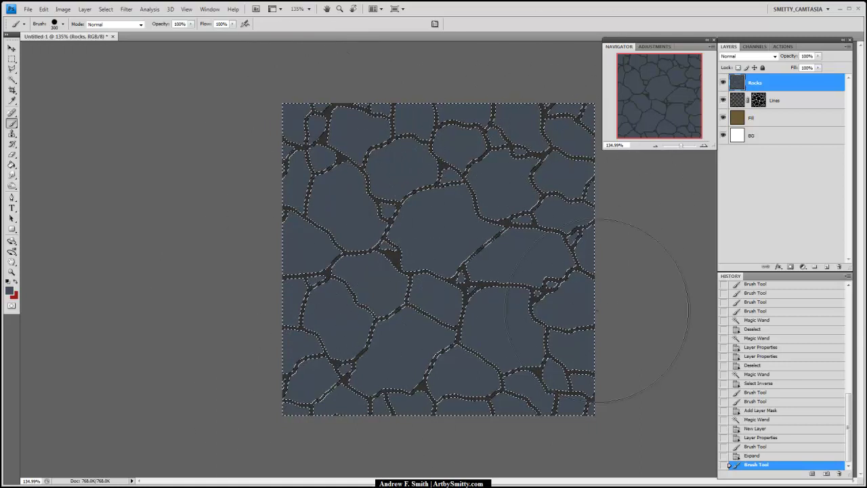
left_click_drag(518, 362, 600, 269)
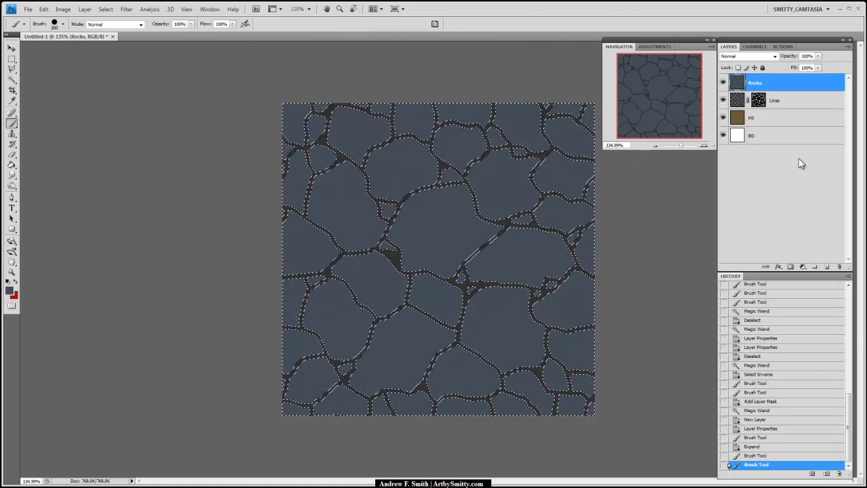
left_click(791, 266)
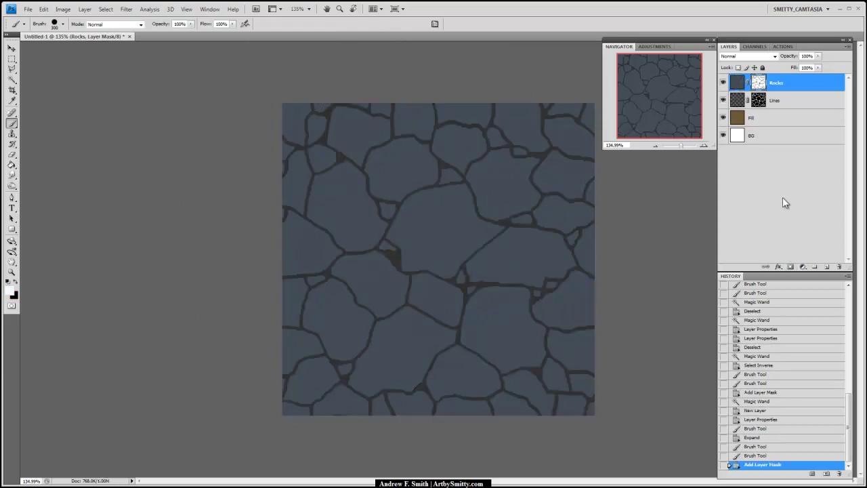
Try painting broad strokes across the Rocks layer mask with a newly picked foreground colour, undoing each stroke.
left_click_drag(681, 145, 683, 143)
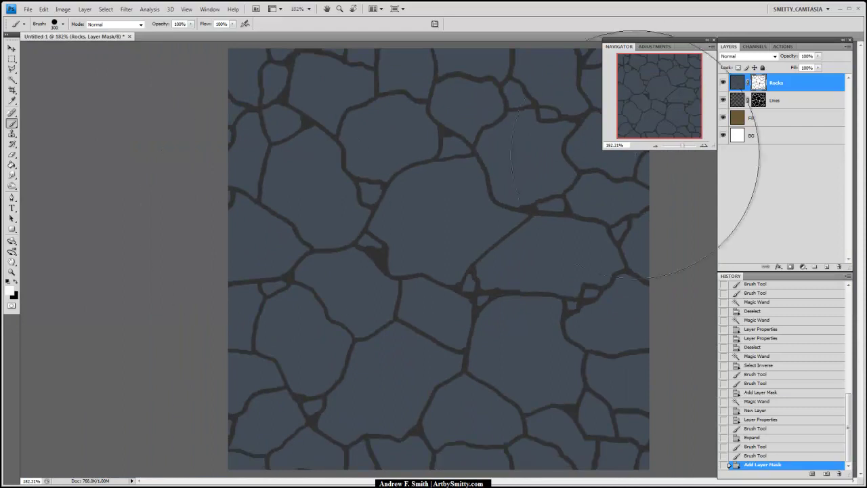
left_click(11, 290)
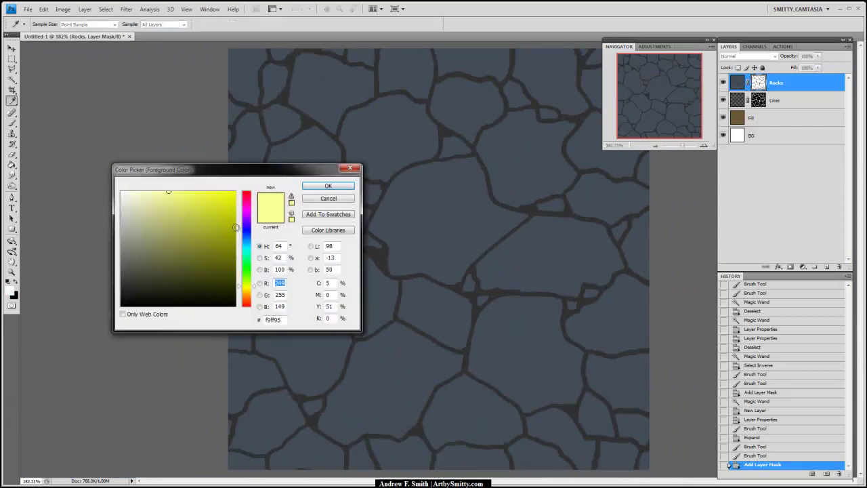
left_click(218, 236)
left_click(320, 187)
mouse_move(386, 210)
left_mouse_down()
mouse_move(441, 249)
mouse_move(467, 305)
left_mouse_up()
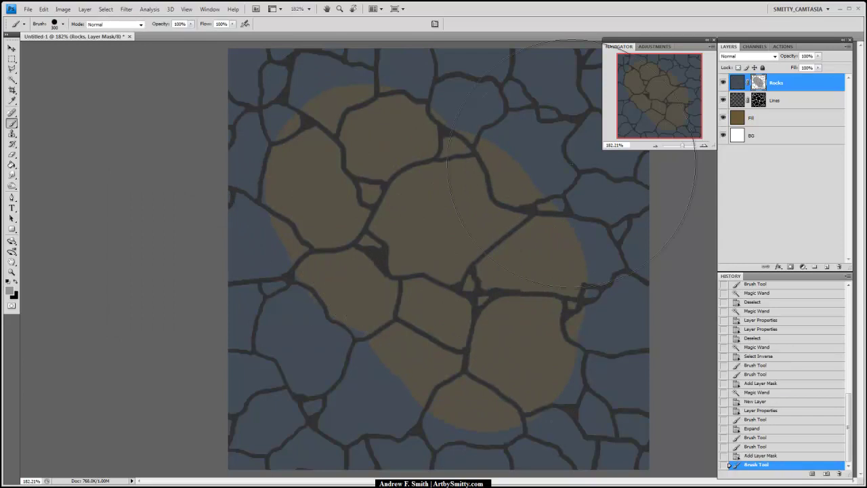
key("ctrl+z")
mouse_move(434, 274)
left_mouse_down()
mouse_move(473, 311)
mouse_move(548, 299)
left_mouse_up()
key("ctrl+z")
Duplicate the Rocks layer and enable a Bevel and Emboss effect on the copy.
left_click_drag(686, 145, 682, 145)
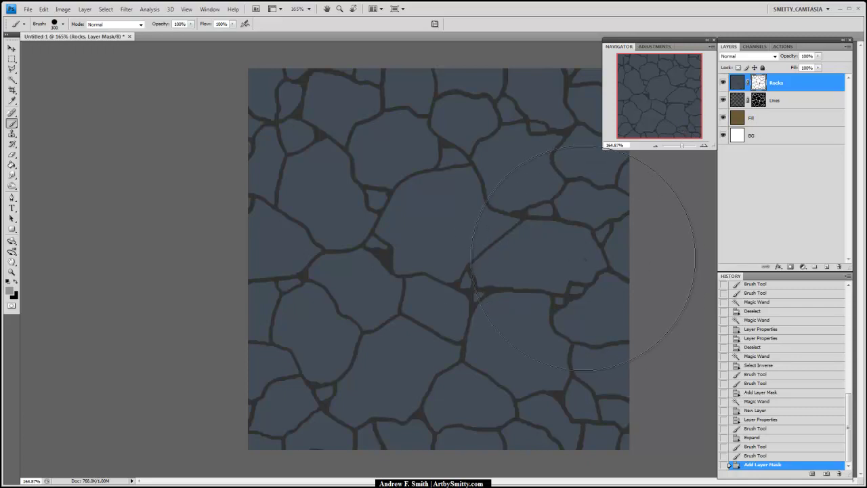
left_click_drag(807, 87, 827, 267)
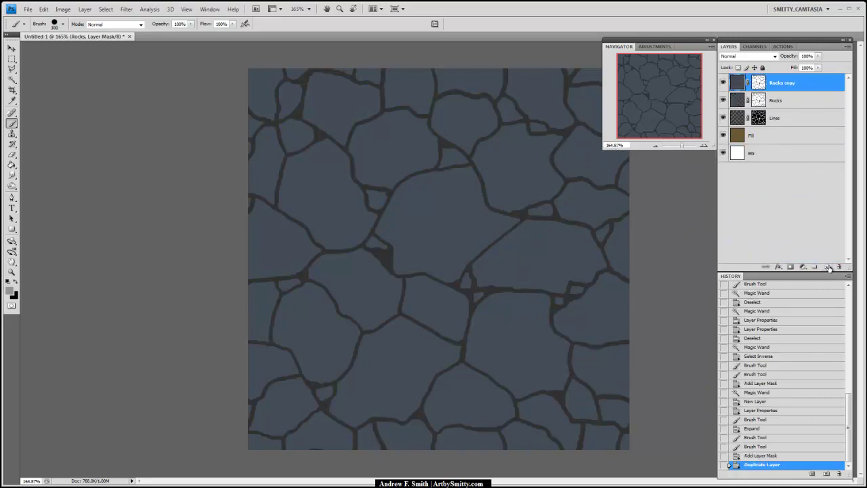
right_click(792, 88)
left_click(813, 98)
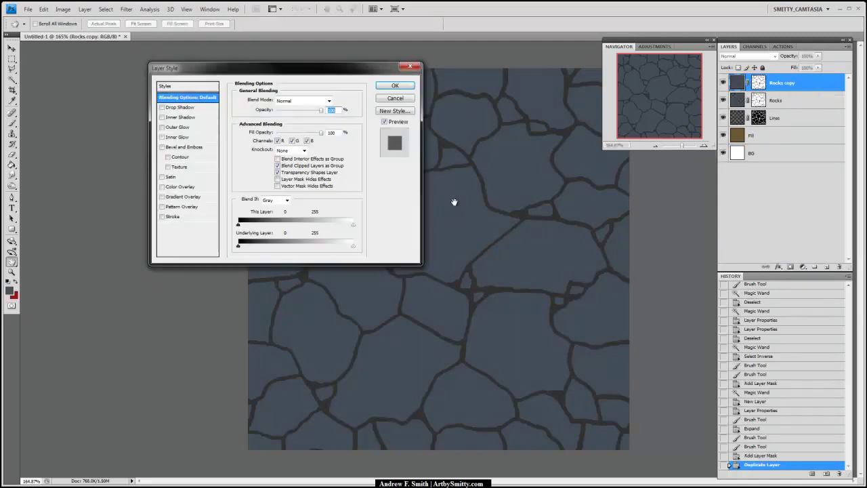
left_click(185, 147)
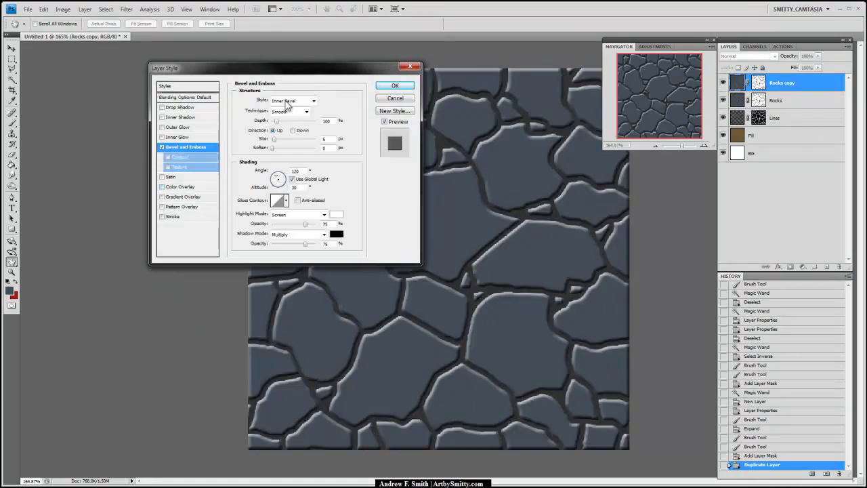
Set the bevel technique to Chisel Hard, keeping the texture in view around the layer style settings.
left_click_drag(308, 80, 477, 180)
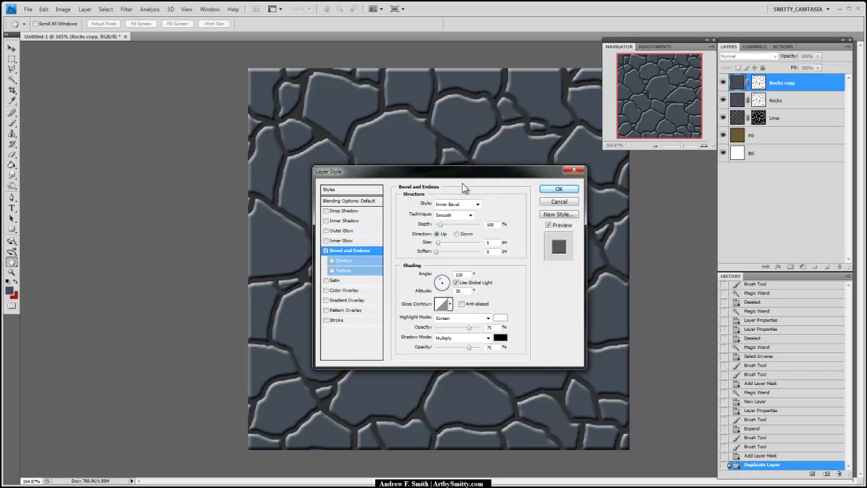
left_click_drag(468, 171, 487, 175)
left_click(486, 208)
left_click(477, 225)
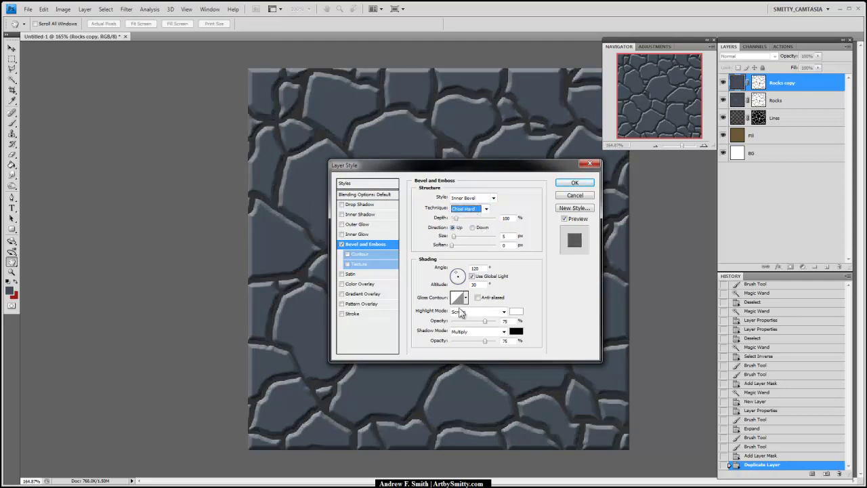
Set the bevel size to 100 px and apply the layer style to Rocks copy.
left_click_drag(456, 239, 460, 240)
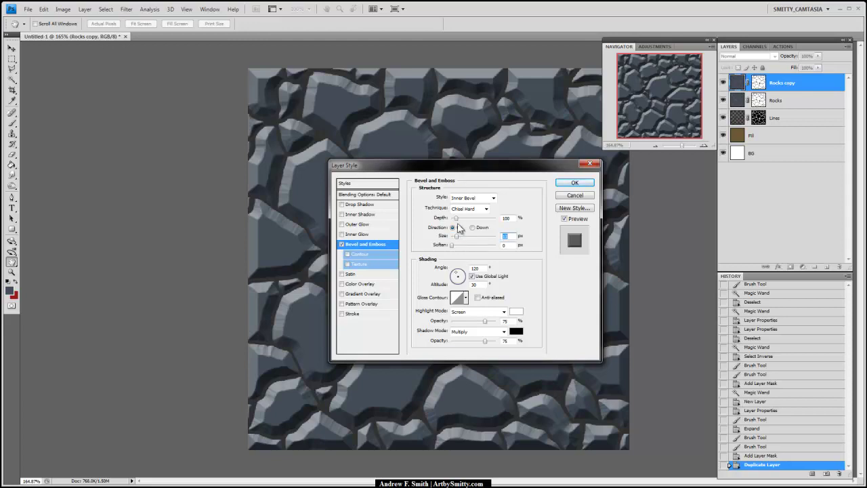
type("101")
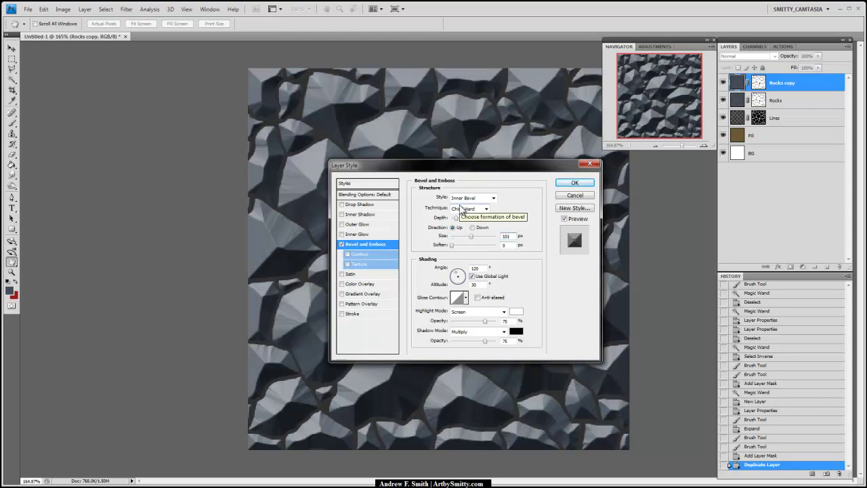
key("BackSpace")
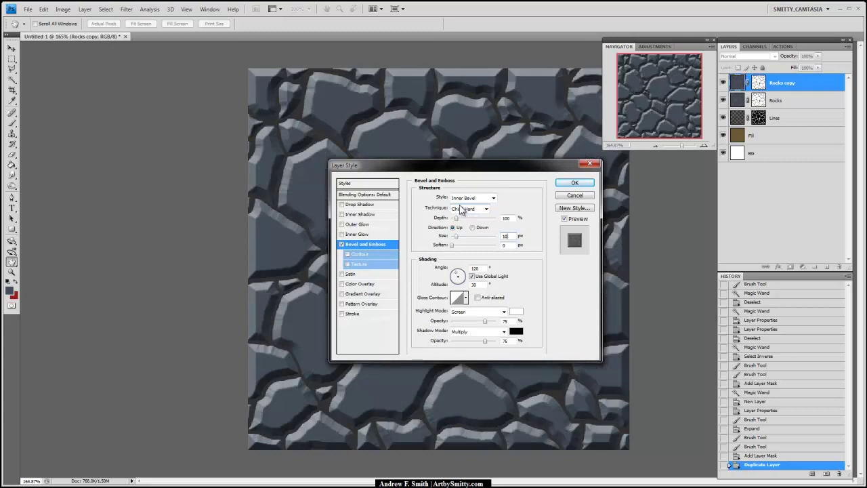
type("0")
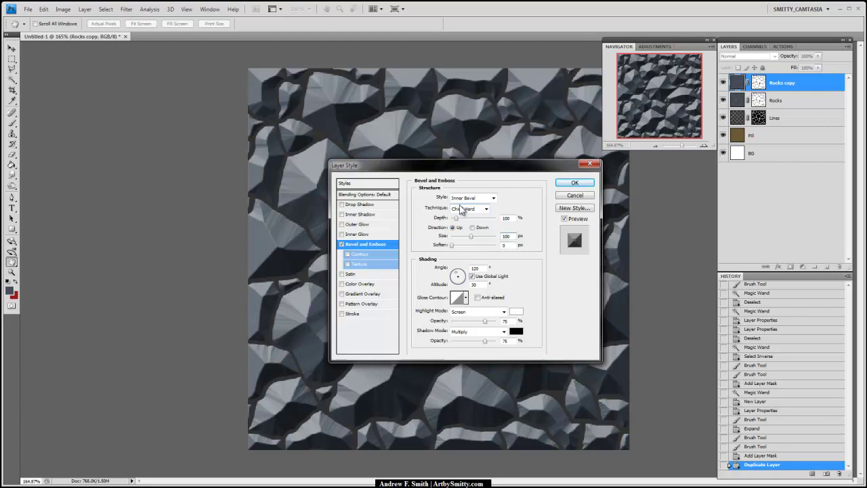
left_click_drag(540, 166, 552, 219)
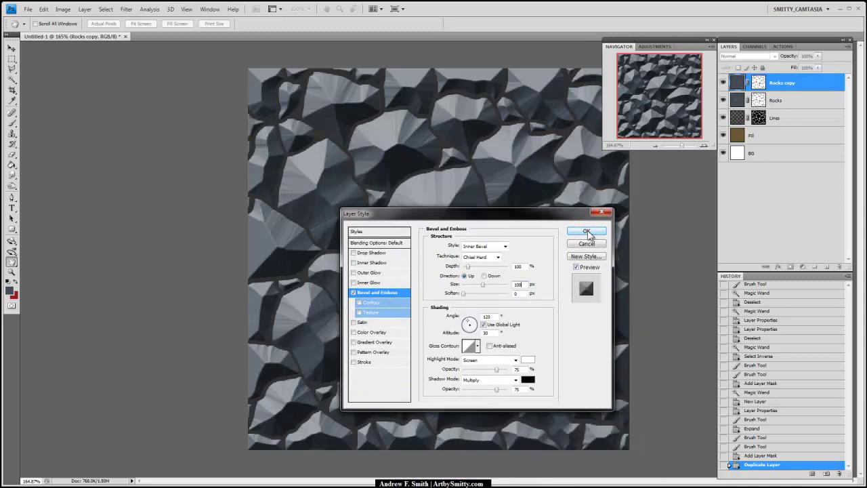
left_click(586, 232)
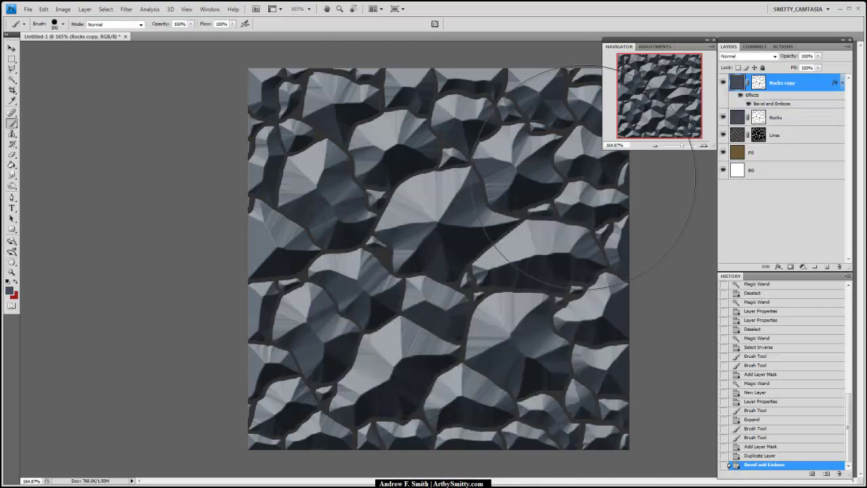
Try the Offset filter on Rocks copy with a vertical shift of 256 pixels and Wrap Around, and cancel it.
key("ctrl+1")
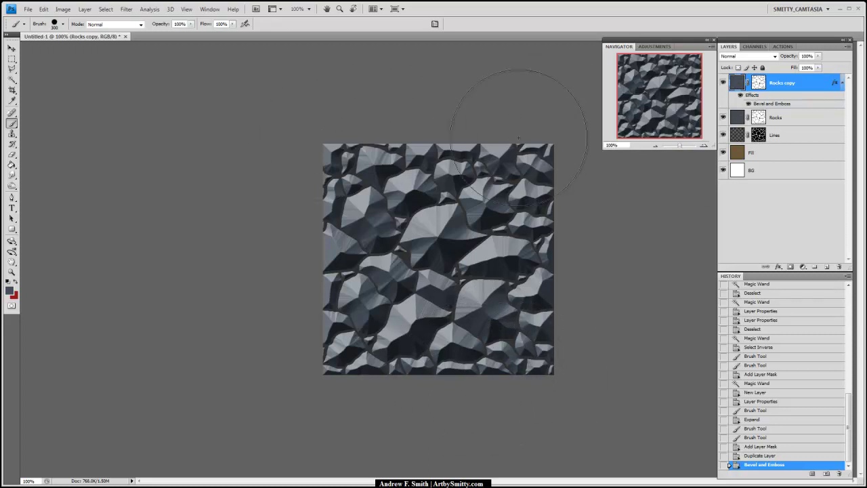
left_click(128, 11)
mouse_move(67, 178)
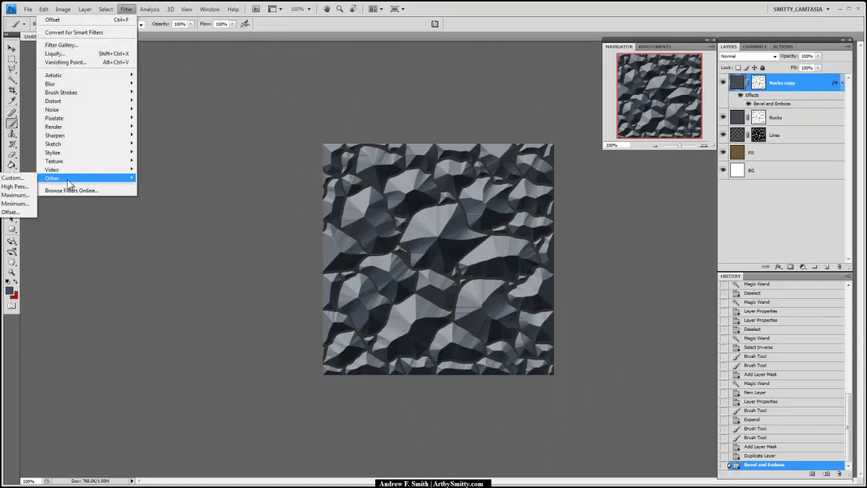
left_click(21, 212)
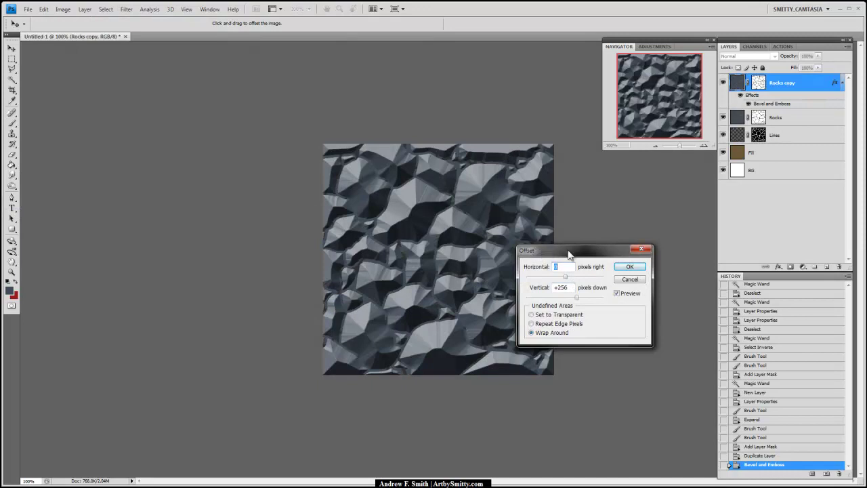
left_click(629, 279)
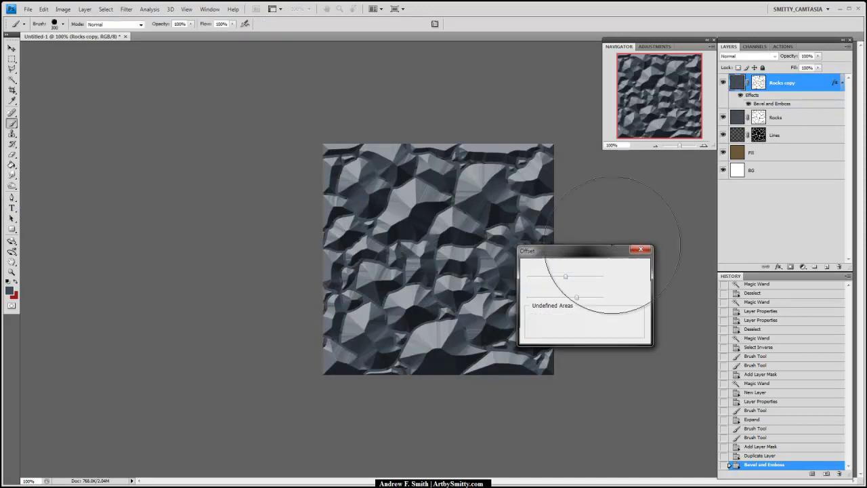
left_click(683, 147)
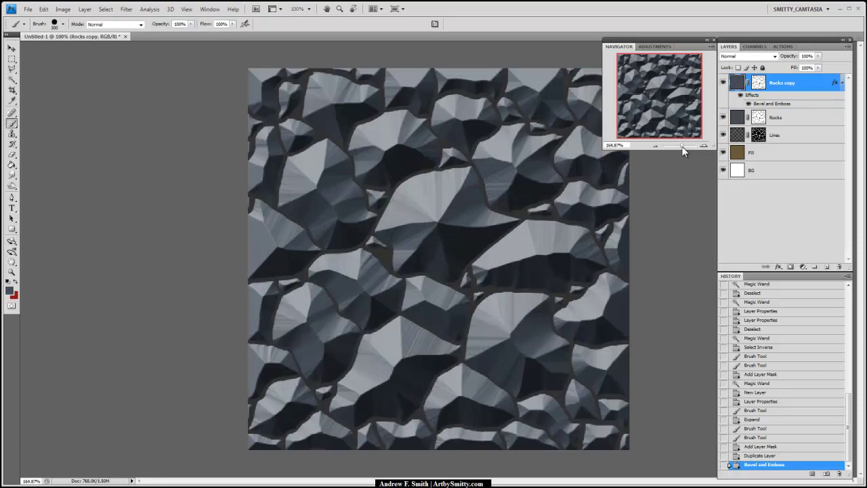
Add a blank layer above Rocks copy, merge the two to flatten the bevel, and compare with the merged layer hidden and shown.
left_click(826, 266)
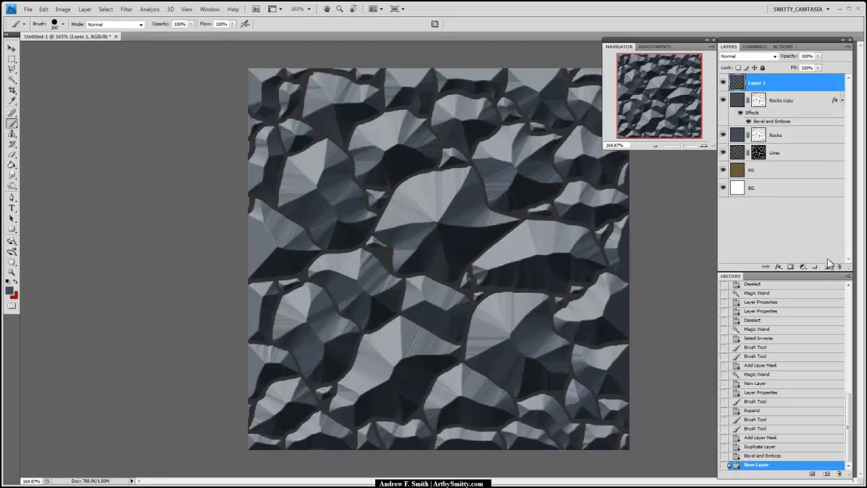
left_click(784, 101, "shift")
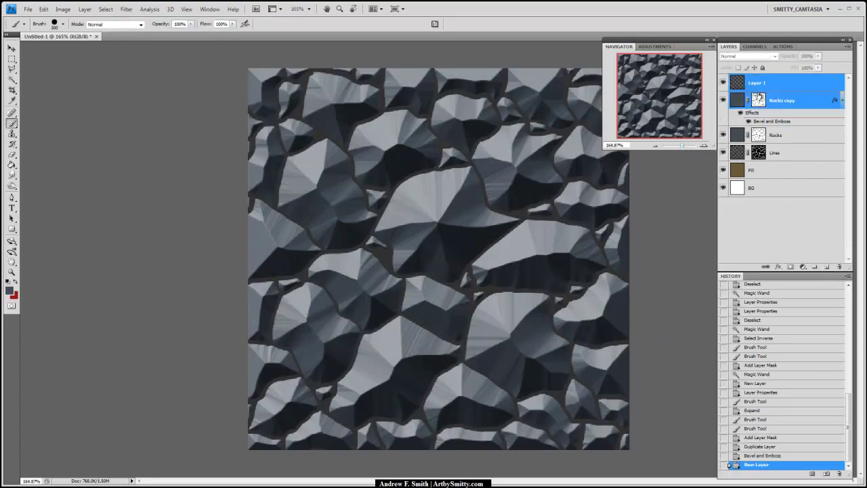
key("ctrl+e")
left_click(723, 82)
left_click(723, 82)
left_click(723, 82)
left_click(723, 82)
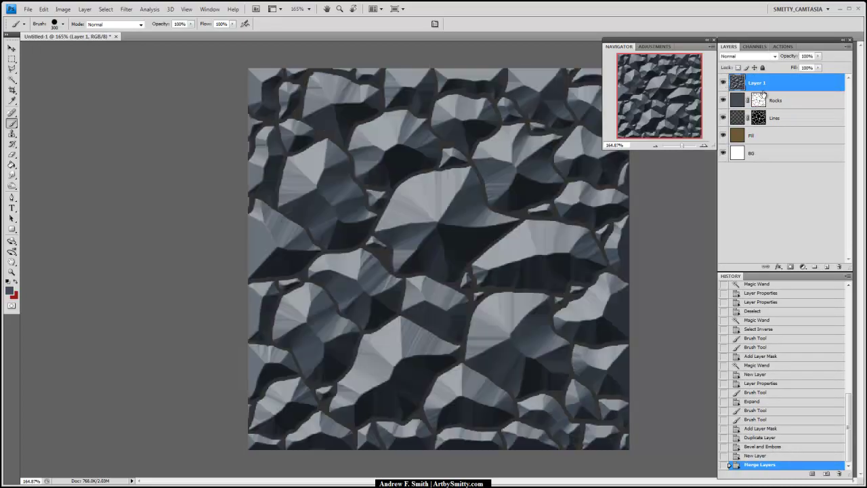
Select the stone areas of the Rocks layer with the Magic Wand, make Layer 1 active, and drop the selection.
left_click(788, 103)
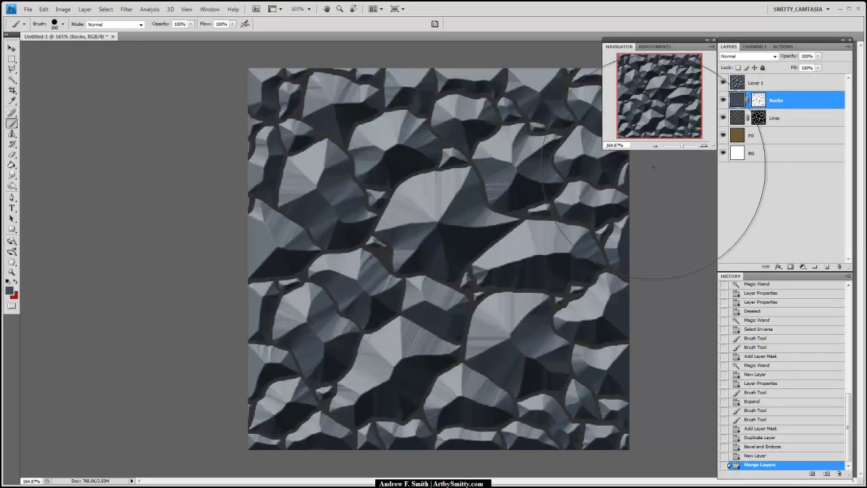
key("w")
left_click(583, 174)
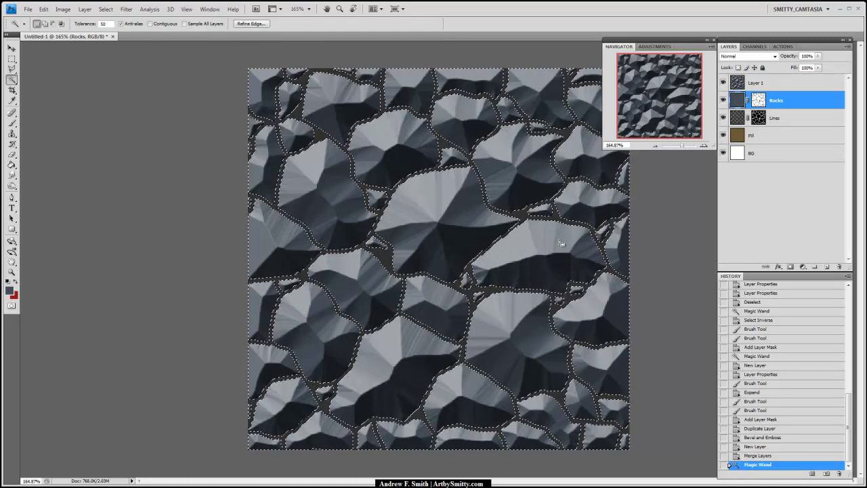
left_click(772, 86)
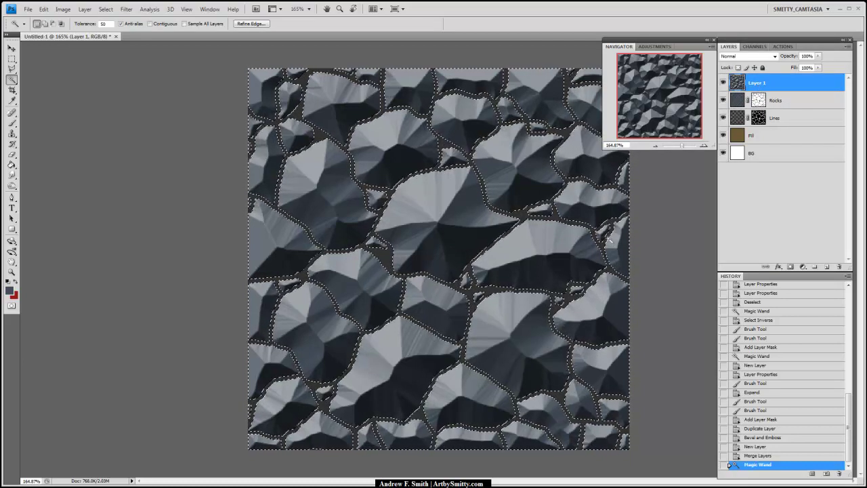
key("m")
key("ctrl+d")
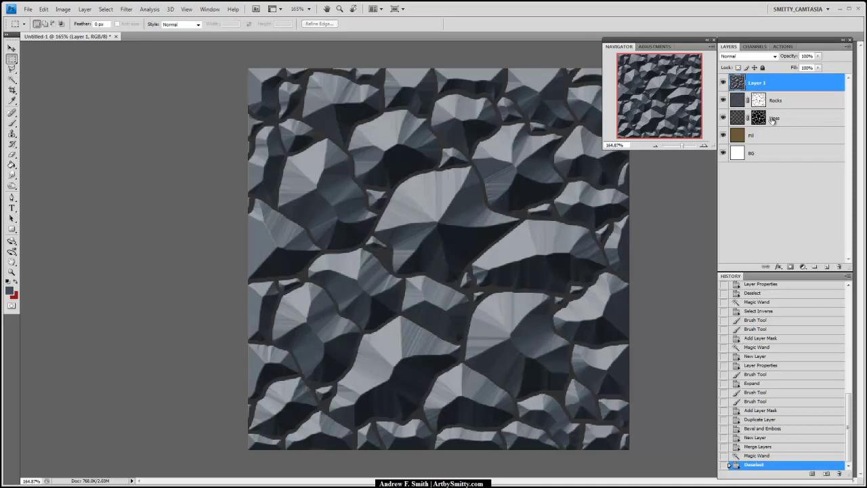
Create a layer group named Selection and place it directly below Layer 1.
left_click(815, 267)
double_click(755, 80)
type("M")
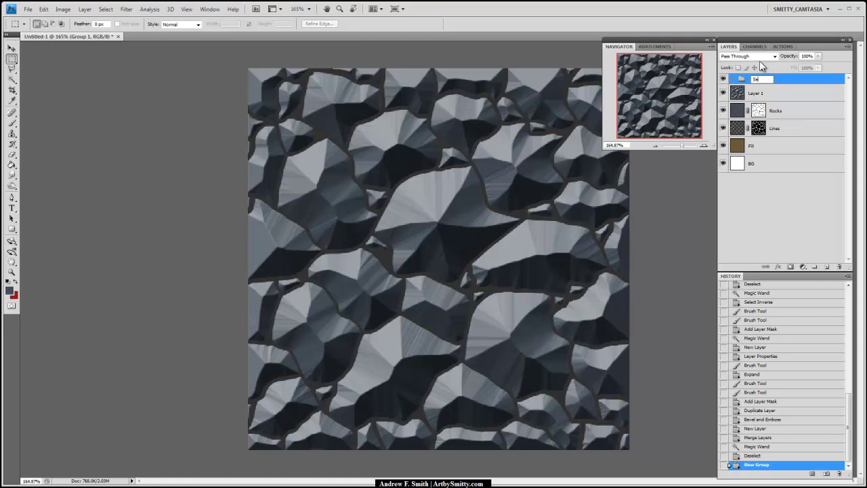
type("election")
key("Return")
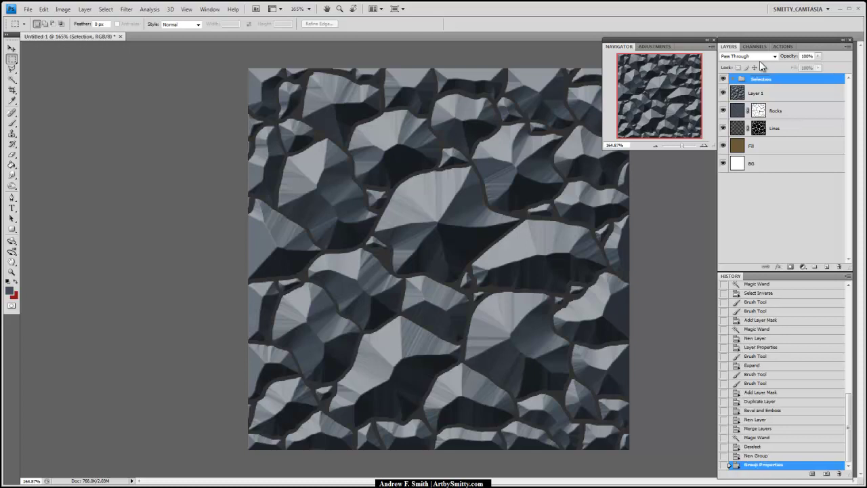
left_click_drag(797, 83, 793, 101)
Delete the brown Fill layer beneath the Lines layer.
left_click(791, 112)
left_click(790, 131)
left_click_drag(782, 147, 839, 266)
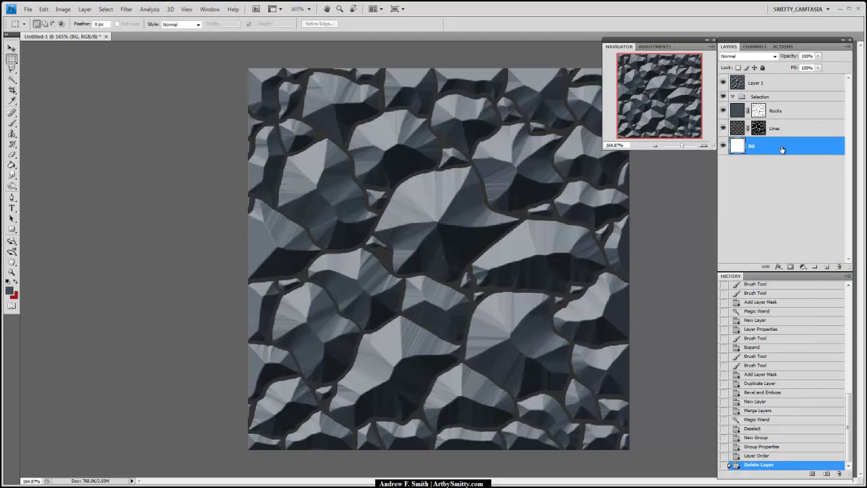
Move the Rocks and Lines layers into the Selection group, collapse it, and make Layer 1 active.
left_click(786, 128)
left_click(789, 113, "shift")
left_click_drag(791, 115, 756, 98)
left_click(735, 98)
left_click(764, 131)
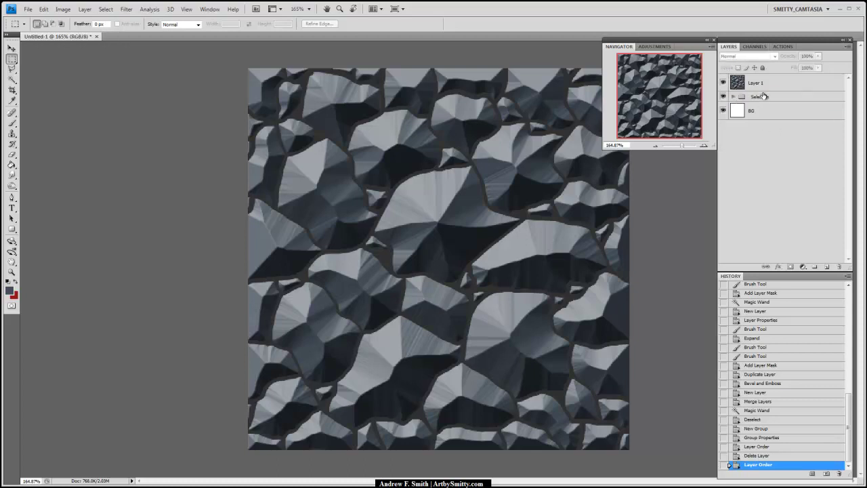
left_click(789, 86)
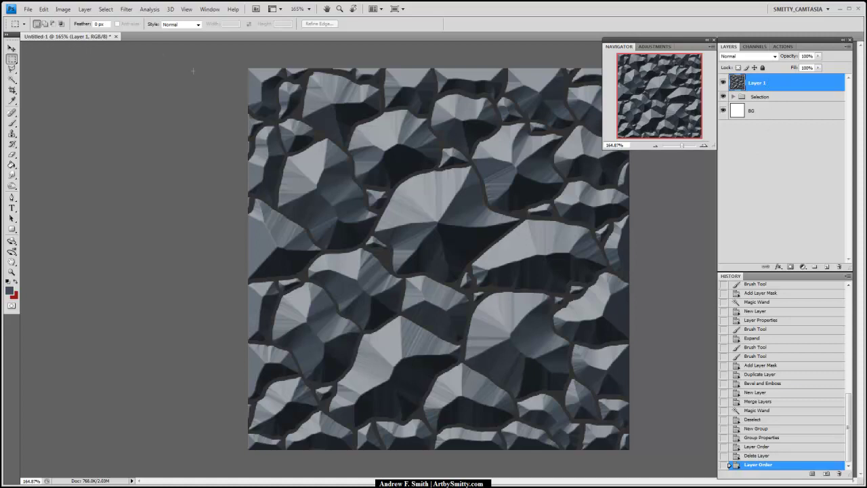
Open the Filter Gallery for Layer 1 and preview artistic filters such as Fresco and Rough Pastels.
left_click(126, 8)
mouse_move(105, 80)
left_click(17, 86)
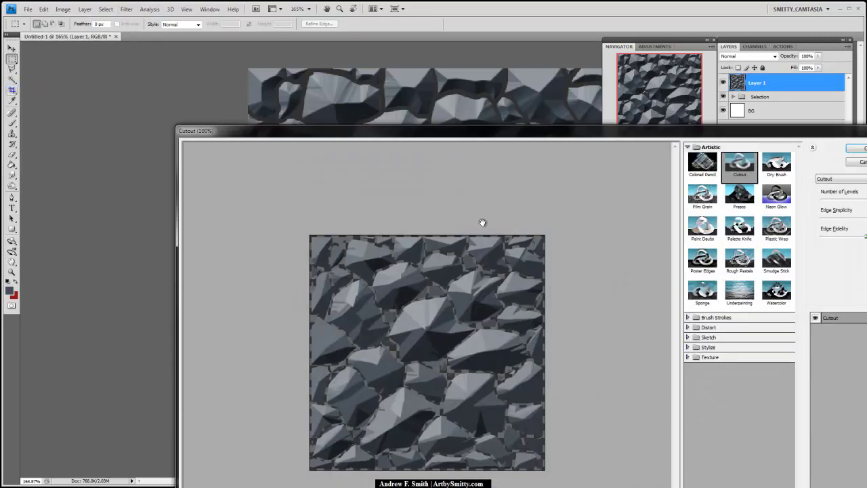
left_click(735, 195)
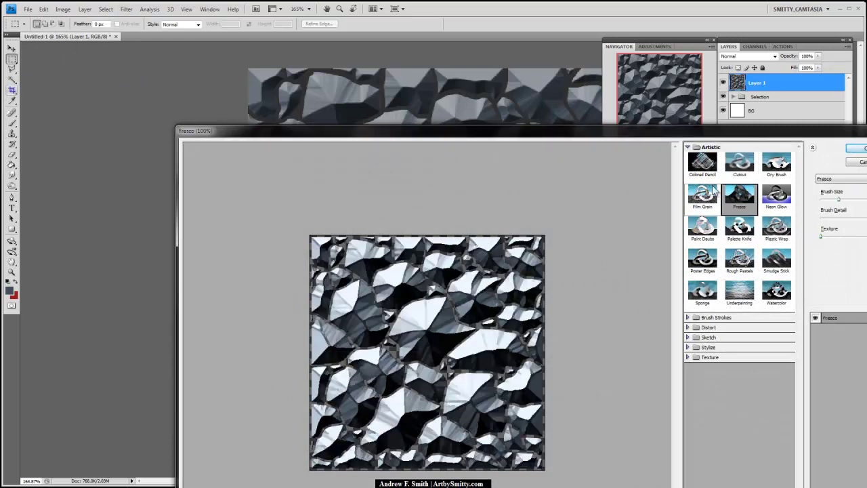
left_click(706, 195)
left_click(733, 208)
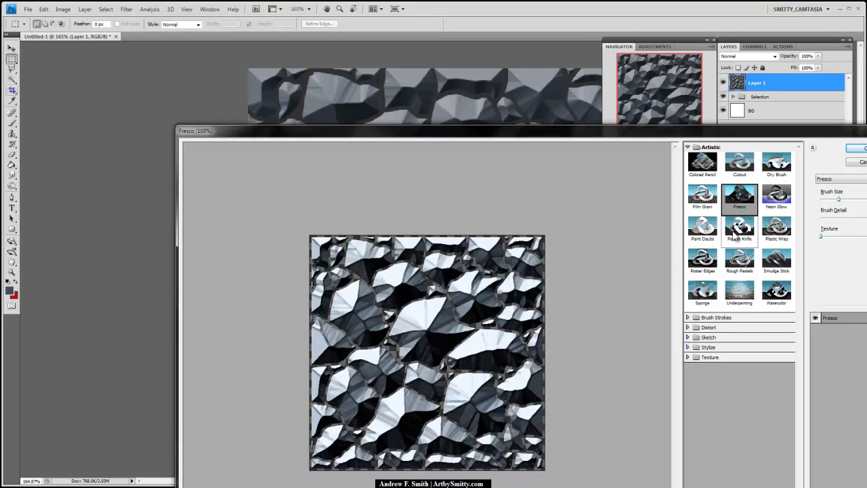
left_click(738, 245)
left_click(717, 271)
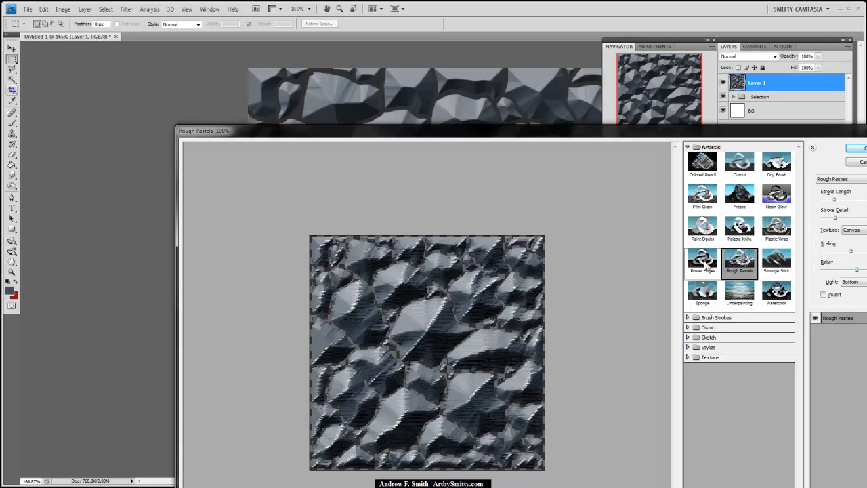
Apply the Dark Strokes brush stroke filter to Layer 1.
left_click(713, 317)
left_click(703, 334)
left_click(749, 339)
left_click(706, 366)
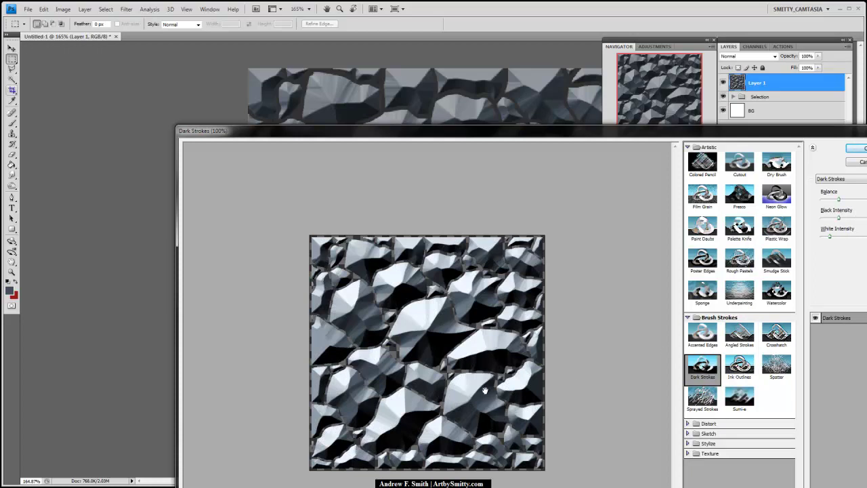
left_click(857, 148)
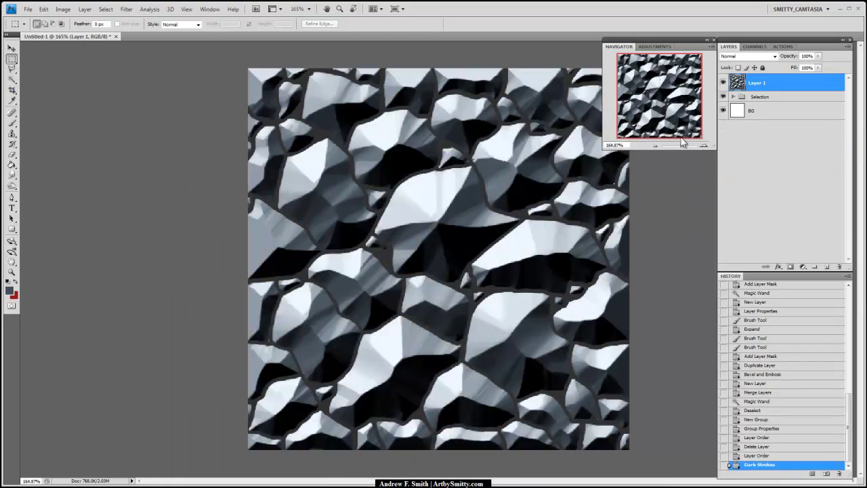
Lower the opacity of Layer 1 to 43%.
left_click_drag(678, 143, 680, 144)
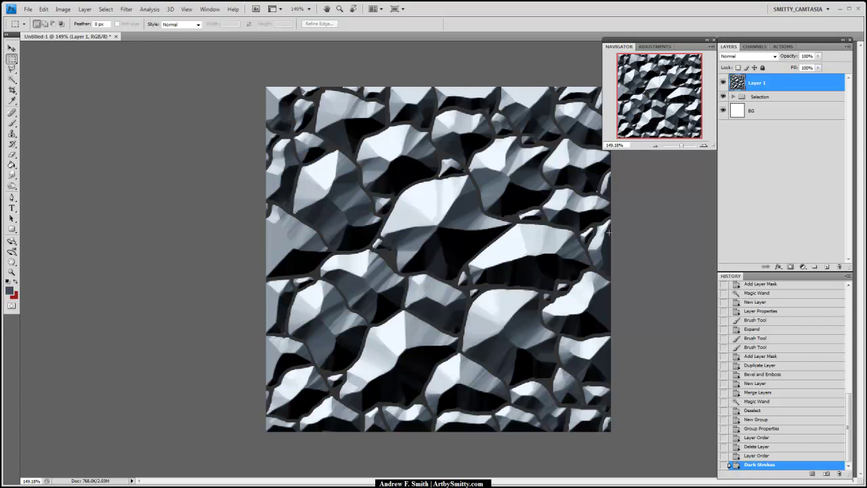
left_click(818, 55)
left_click_drag(822, 66, 792, 66)
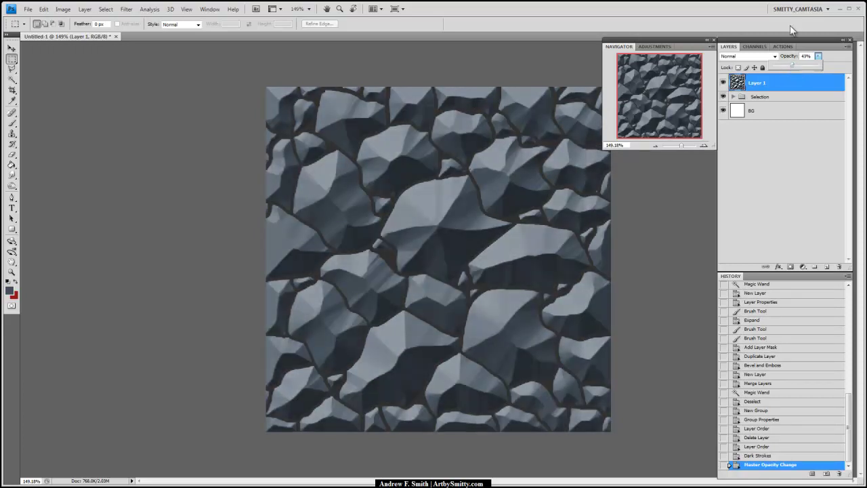
Open Paper_Texture_by_Spiteful_Pie_Stock.jpg, copy the entire crumpled paper image, and close the file.
left_click_drag(866, 25, 837, 54)
key("alt+Tab")
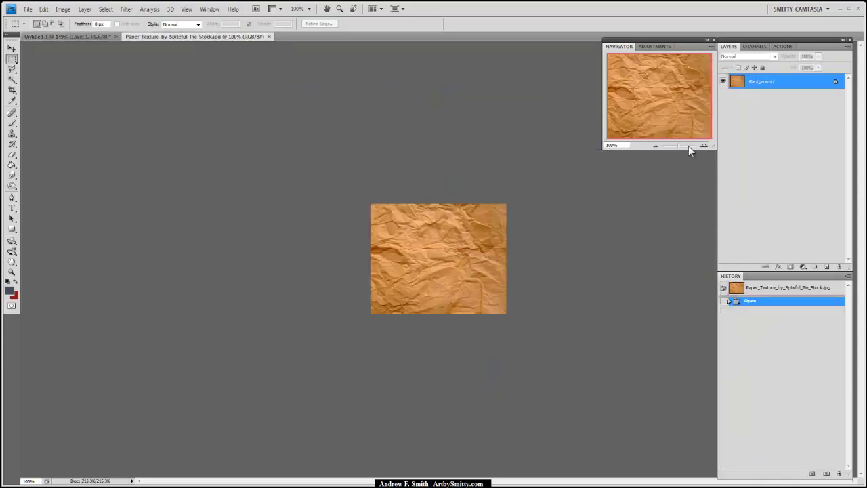
left_click_drag(689, 149, 685, 148)
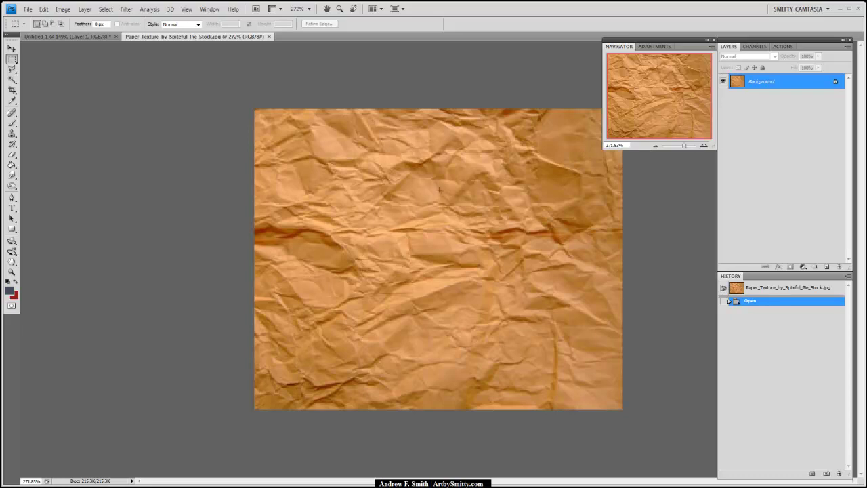
key("ctrl+a")
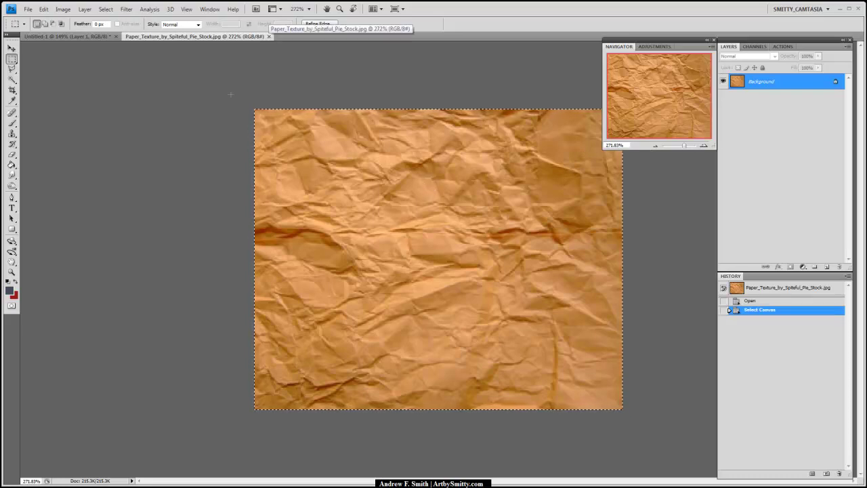
left_click(269, 37)
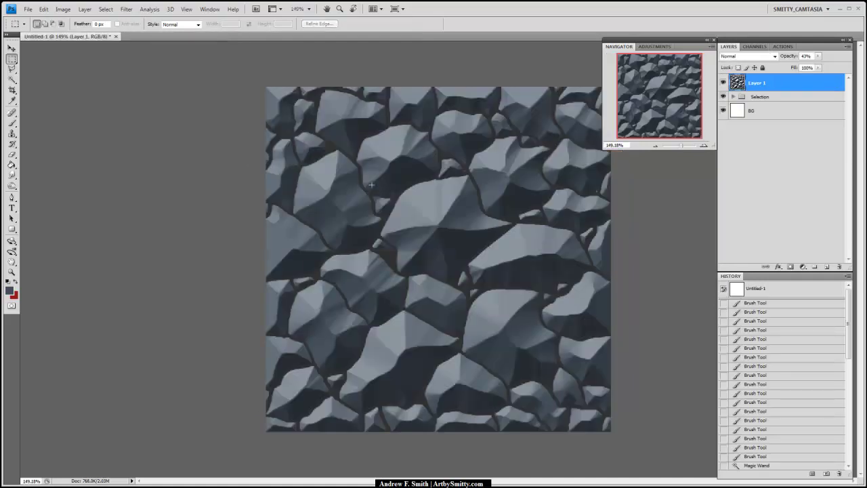
Paste the paper texture above Layer 1 and scale it to about 251% so it covers the whole canvas.
key("ctrl+v")
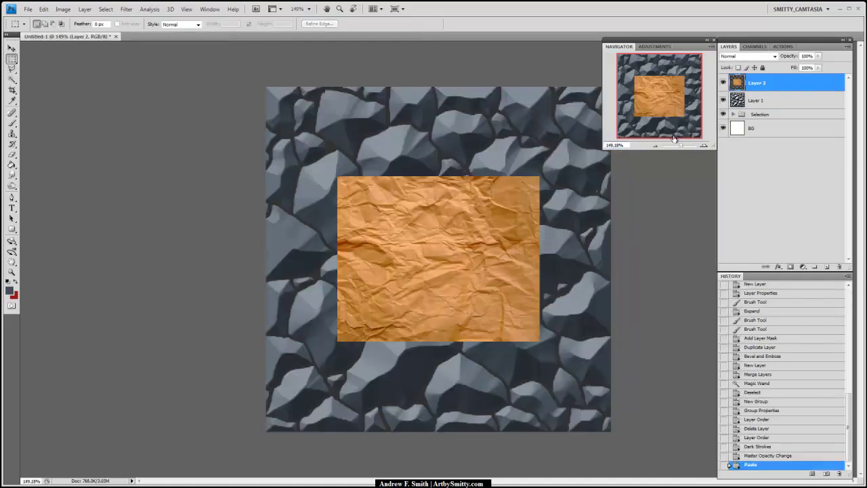
left_click_drag(678, 145, 678, 146)
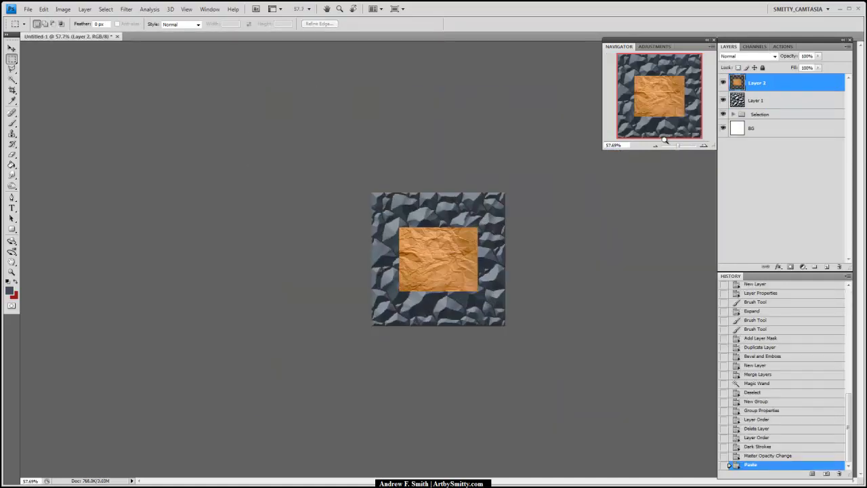
key("ctrl+t")
left_click_drag(482, 227, 507, 234)
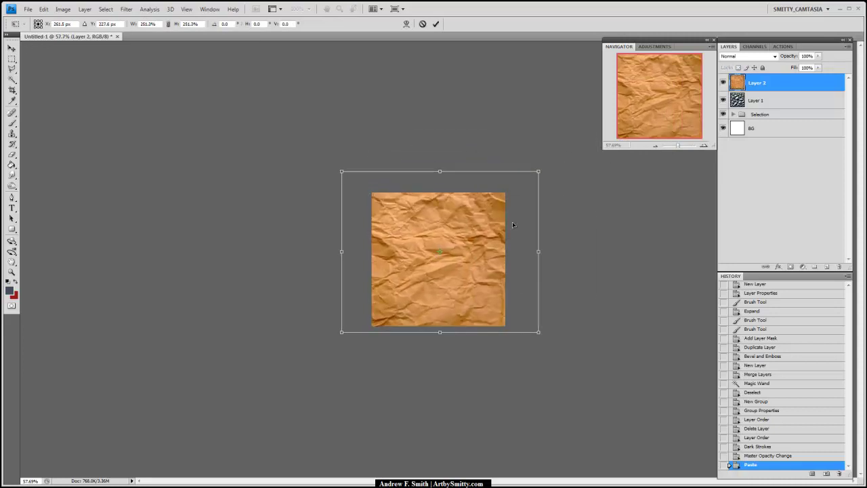
key("Return")
left_click_drag(680, 146, 685, 146)
Try the Overlay and Soft Light blending modes on the paper texture layer.
left_click(742, 59)
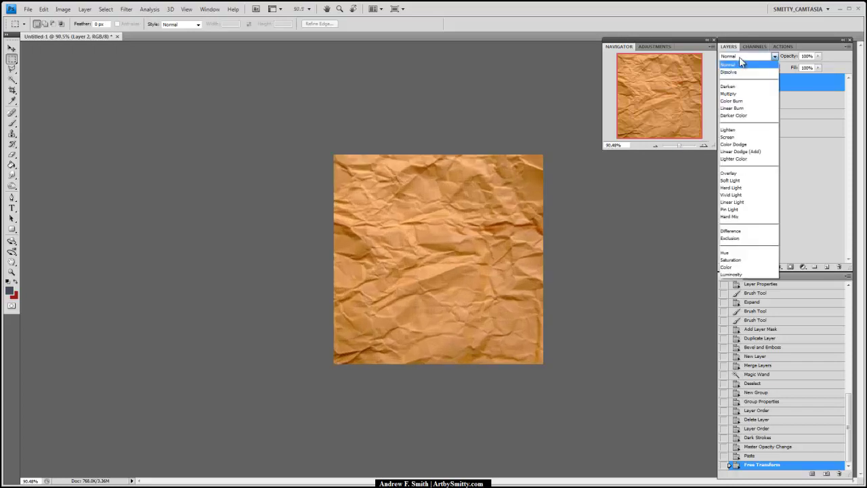
left_click(738, 173)
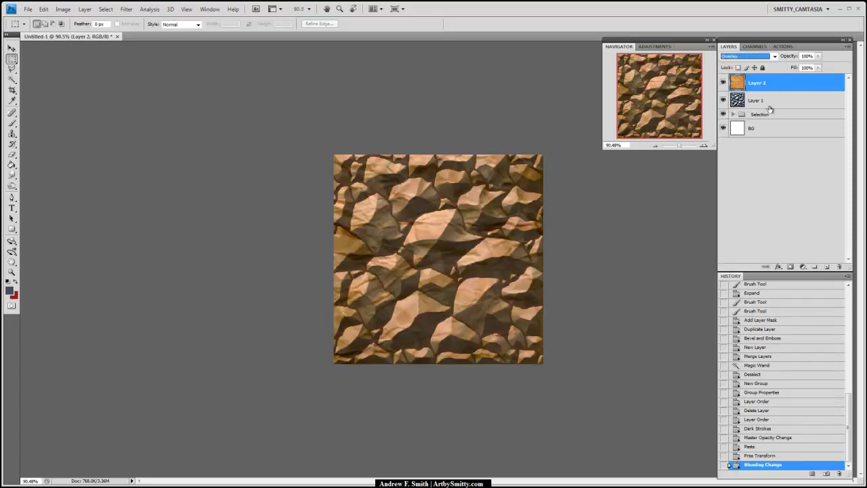
left_click(772, 56)
left_click(727, 183)
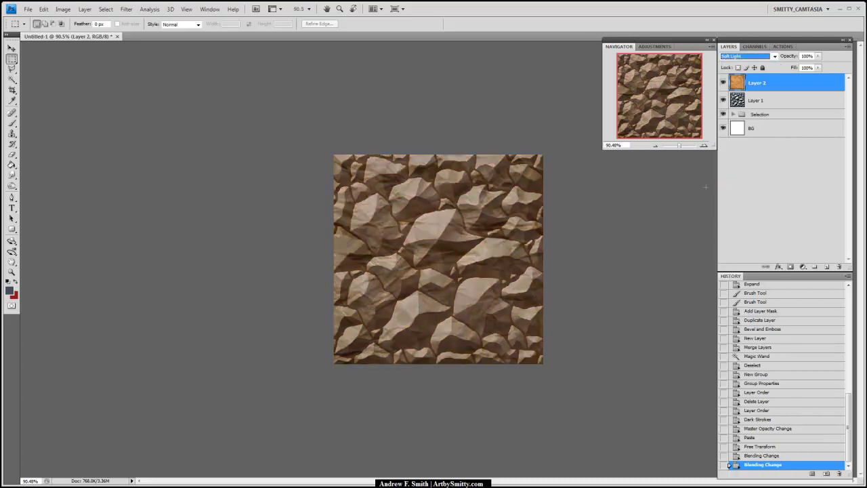
Cycle the paper layer through the preceding blending modes, from Linear Dodge (Add) and Darker Color to Multiply.
key("Up")
key("Up")
key("Up")
key("Up")
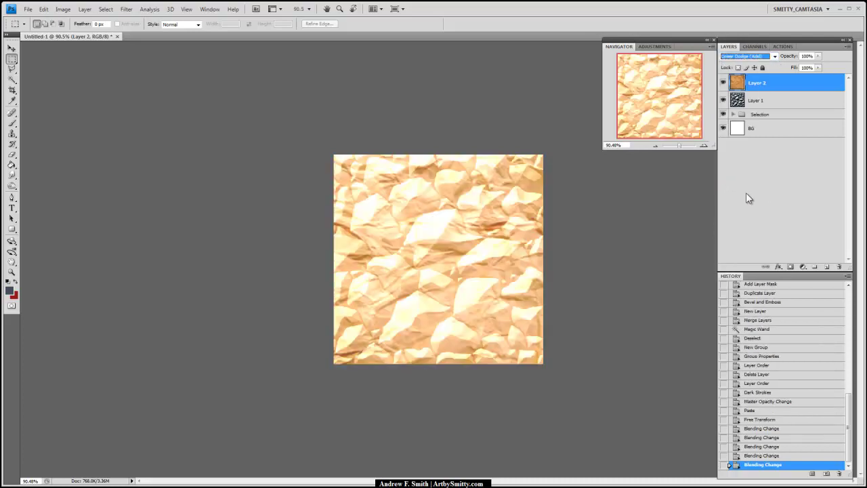
key("Up")
key("Up")
key("Up")
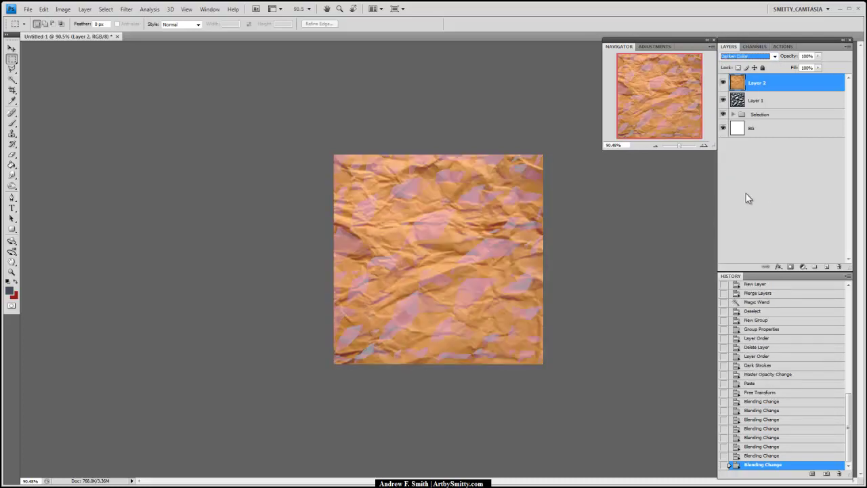
key("Up")
key("Up")
key("Up")
key("Up")
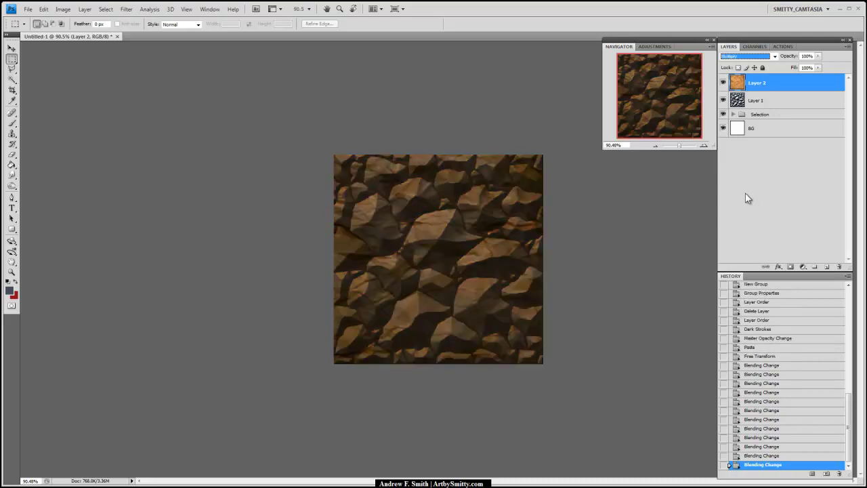
key("Down")
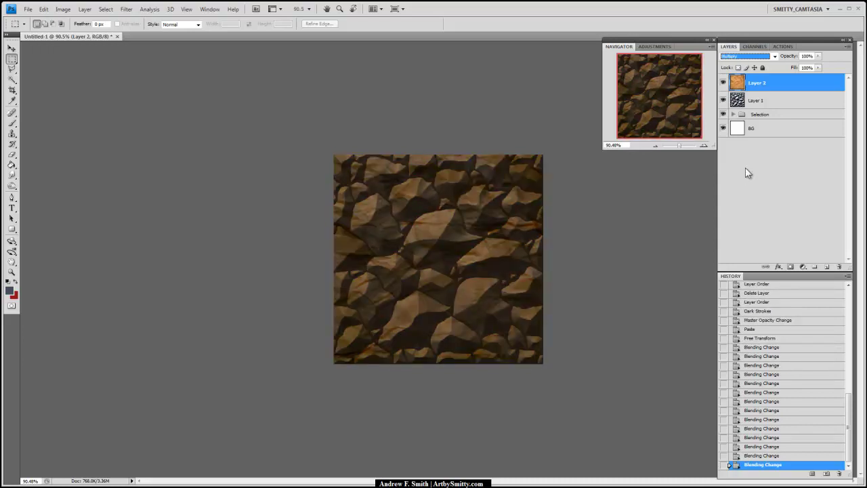
Try Vivid Light and Soft Light on the paper layer, and settle on Overlay.
left_click(775, 57)
left_click(746, 196)
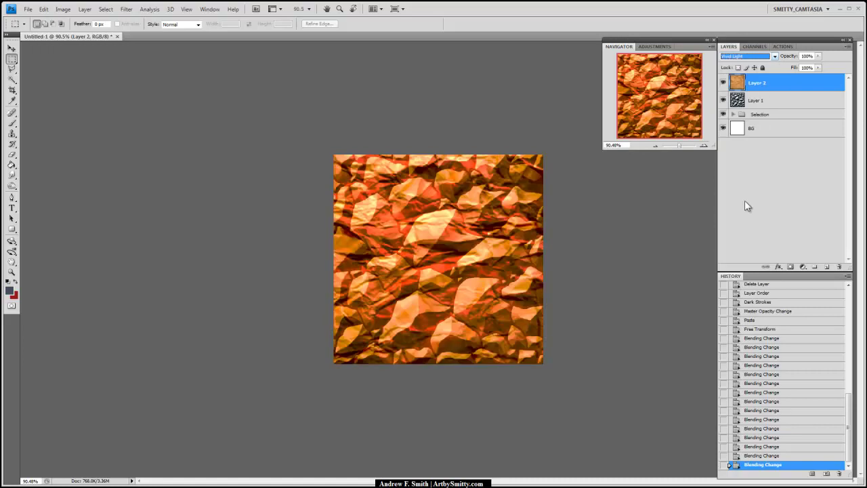
key("Up")
key("Up")
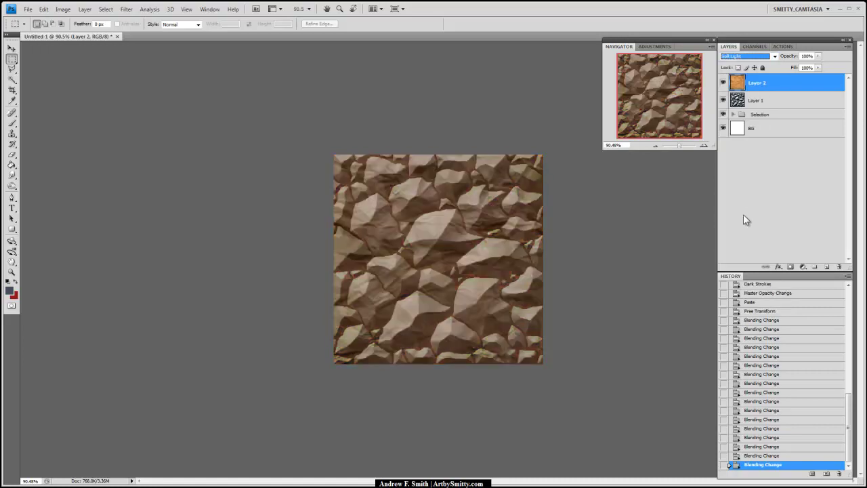
key("Up")
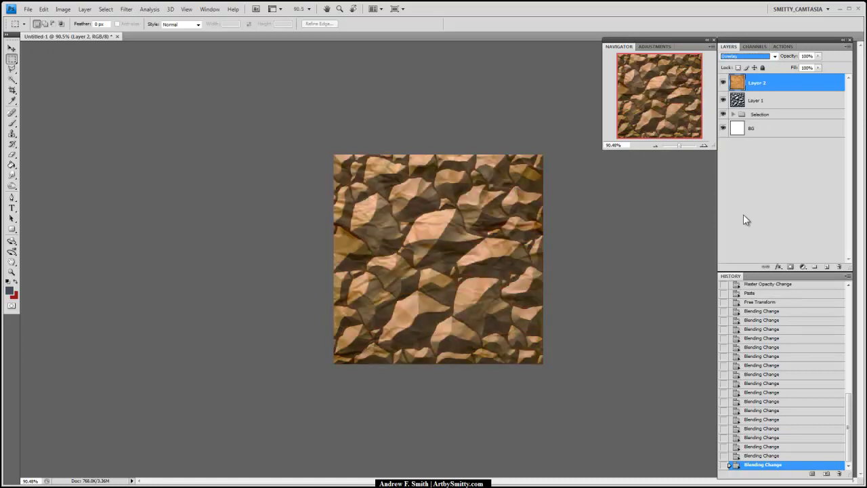
Try the paper texture layer at 58% opacity over the rocks, and delete the layer.
left_click_drag(680, 148, 682, 145)
left_click(818, 56)
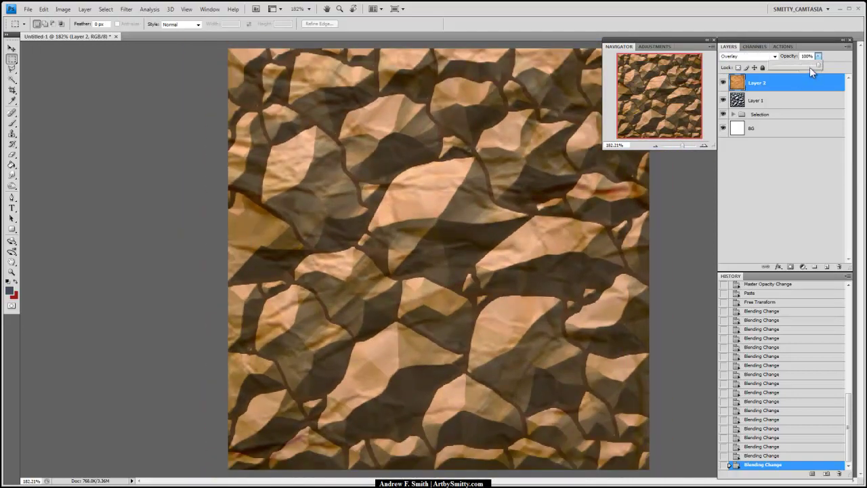
left_click_drag(800, 68, 819, 68)
left_click(819, 57)
left_click(781, 86)
double_click(778, 87)
left_click(573, 246)
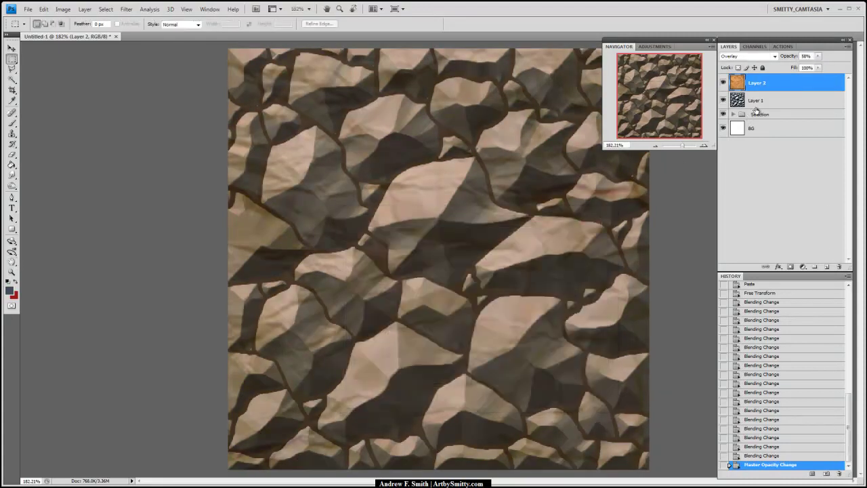
left_click_drag(776, 84, 838, 266)
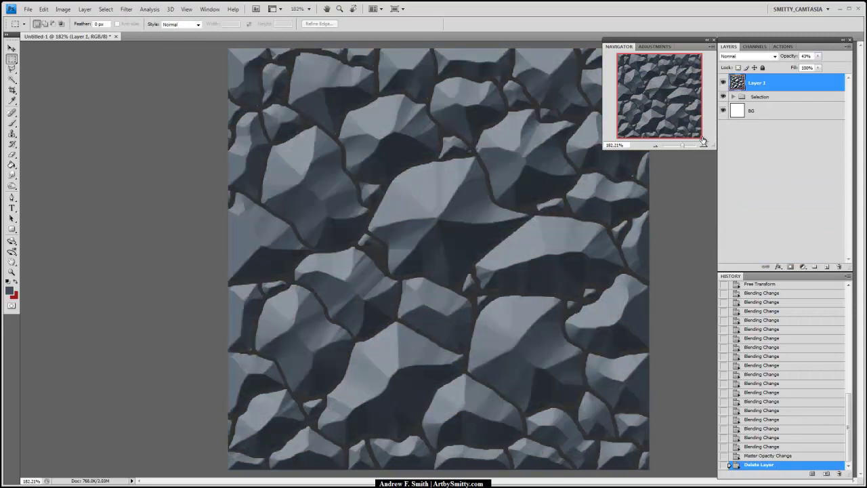
Expand the Selection group and duplicate the Lines layer inside it.
left_click_drag(683, 145, 681, 145)
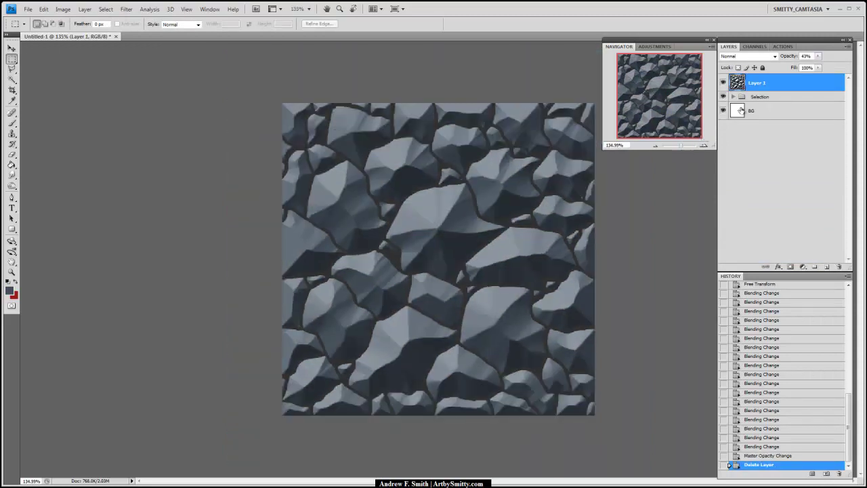
left_click(732, 96)
left_click(784, 128)
left_click_drag(784, 128, 828, 266)
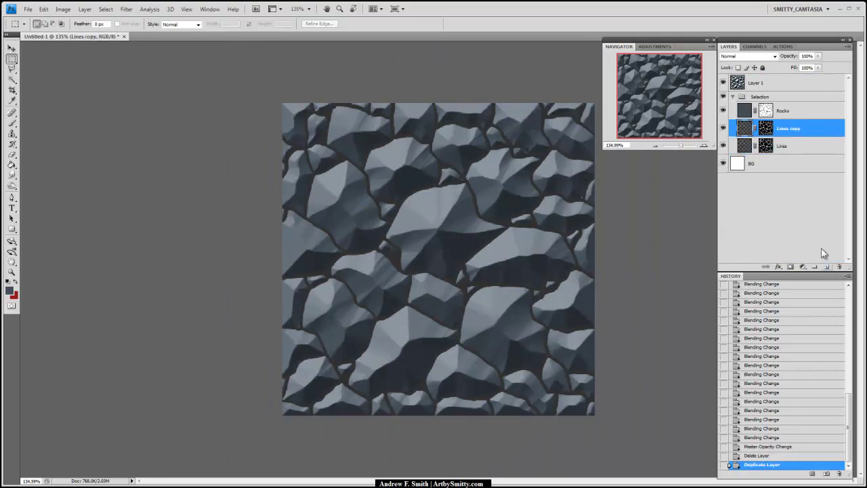
Move the Lines copy layer out of the Selection group to just above it, and add a Color Overlay style.
mouse_move(812, 111)
left_mouse_down()
mouse_move(810, 89)
mouse_move(809, 101)
left_mouse_up()
left_click(733, 114)
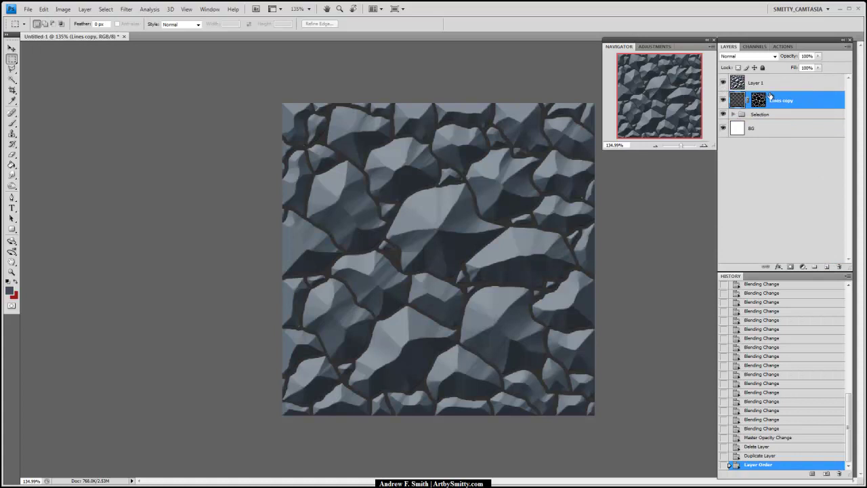
right_click(778, 102)
left_click(789, 115)
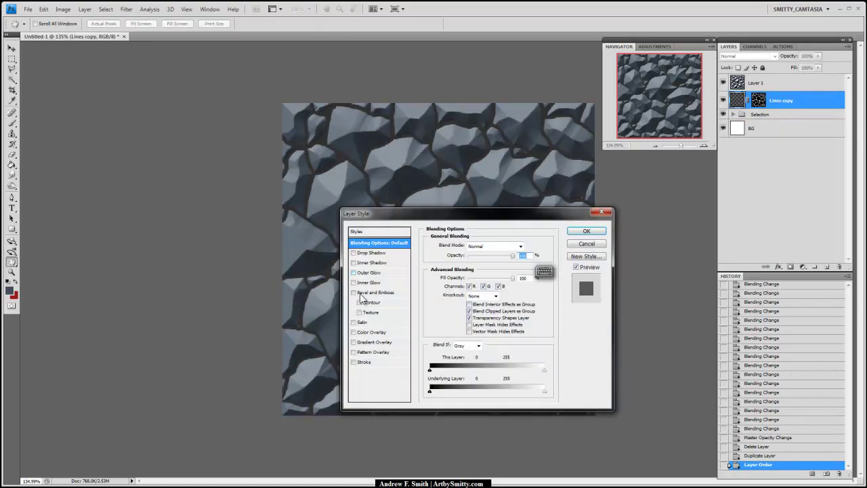
left_click(372, 333)
left_click_drag(501, 217, 533, 212)
left_click(555, 240)
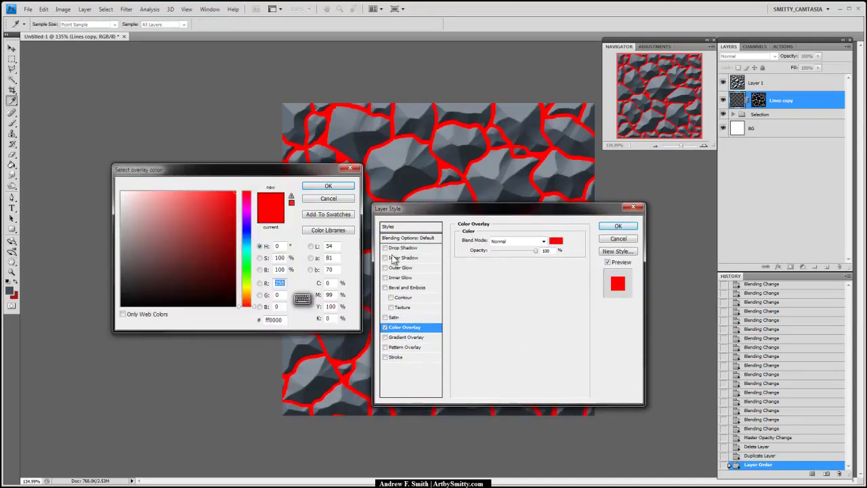
Set the overlay colour to burnt orange 994b16 and apply the layer style.
left_click_drag(252, 303, 252, 299)
left_click(166, 269)
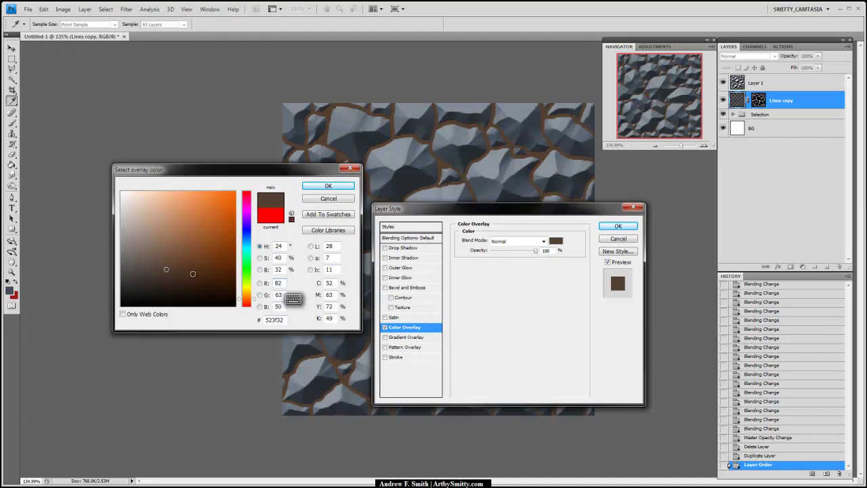
left_click_drag(209, 272, 232, 250)
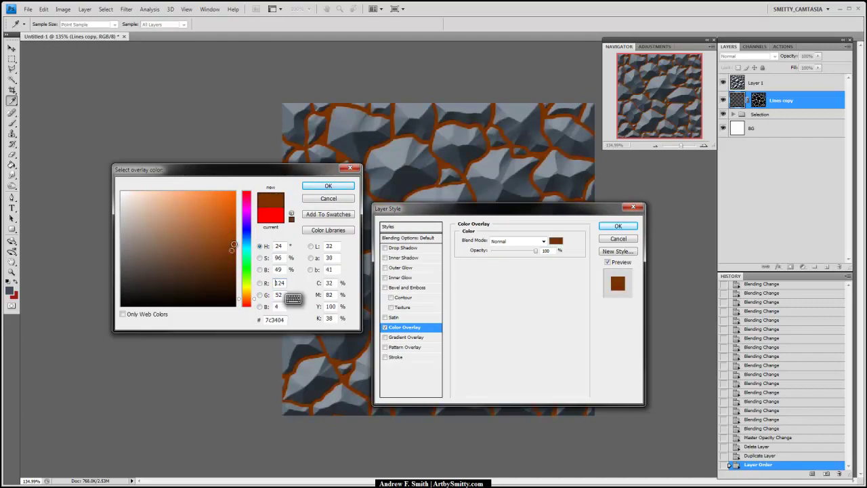
left_click(214, 244)
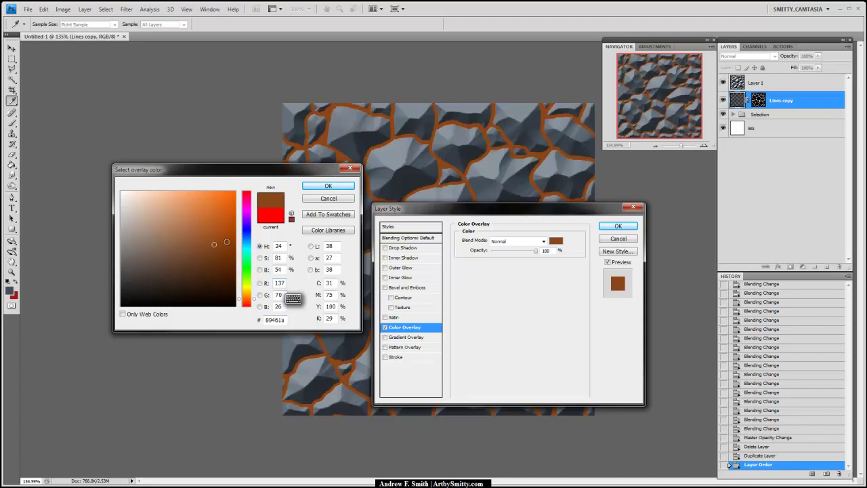
left_click(216, 237)
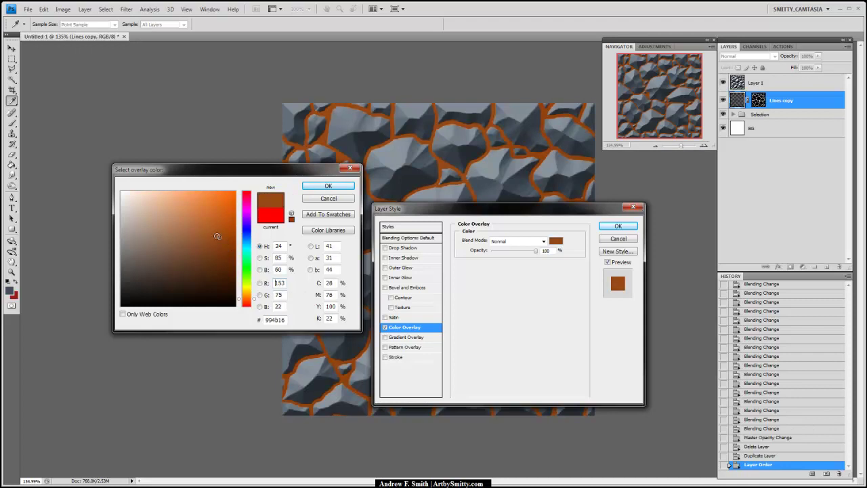
left_click(347, 185)
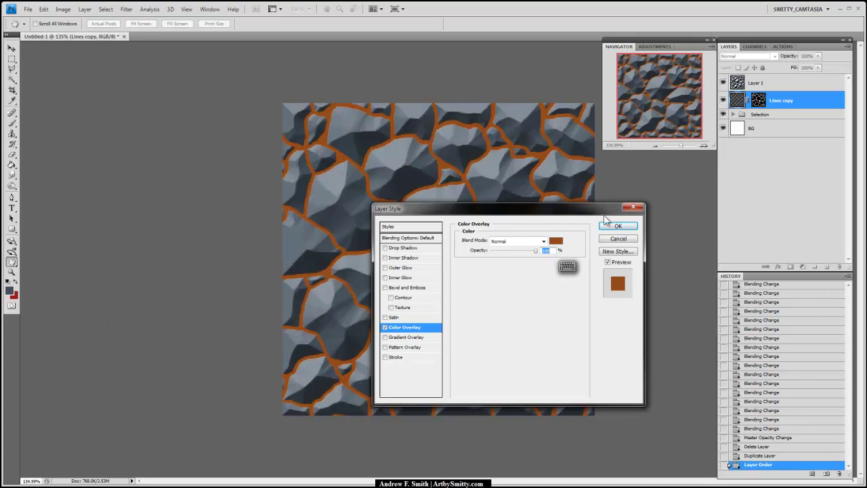
left_click_drag(608, 212, 599, 211)
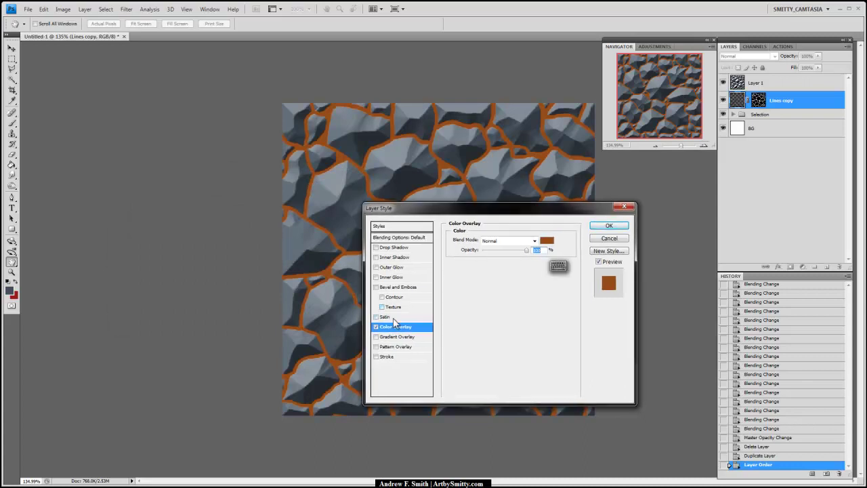
left_click(609, 227)
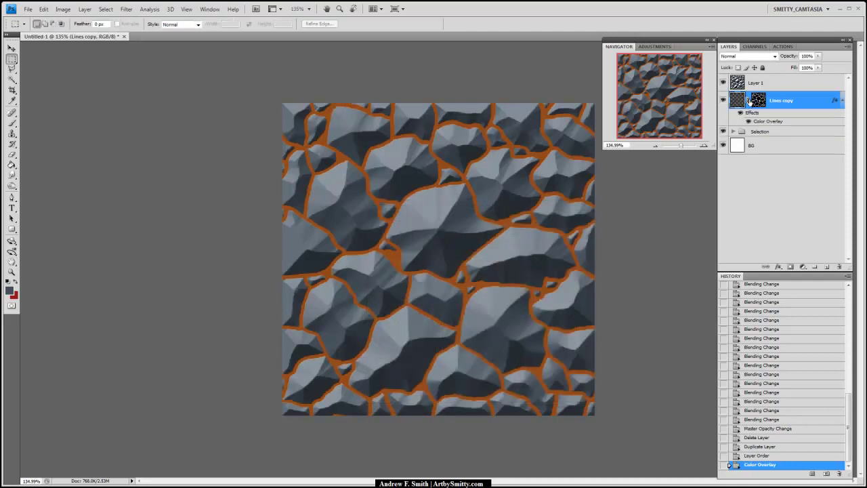
Set the background colour to a muted brown and the foreground colour to a near-black.
left_click(10, 291)
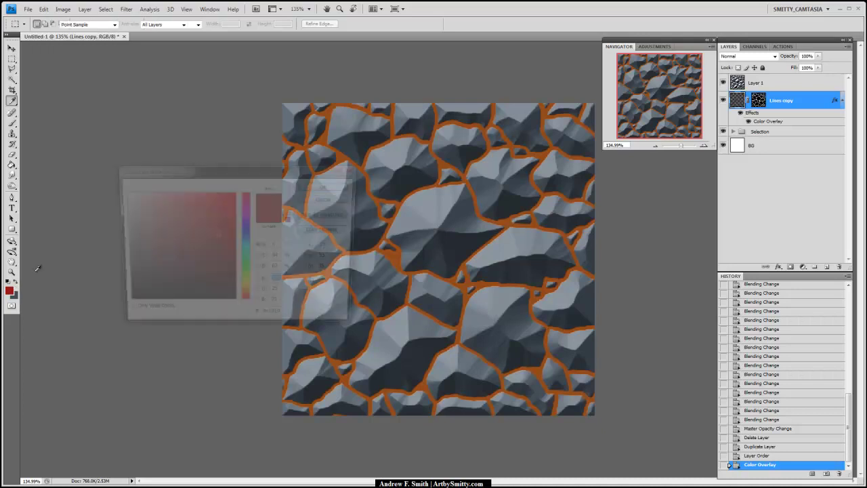
left_click_drag(248, 287, 248, 296)
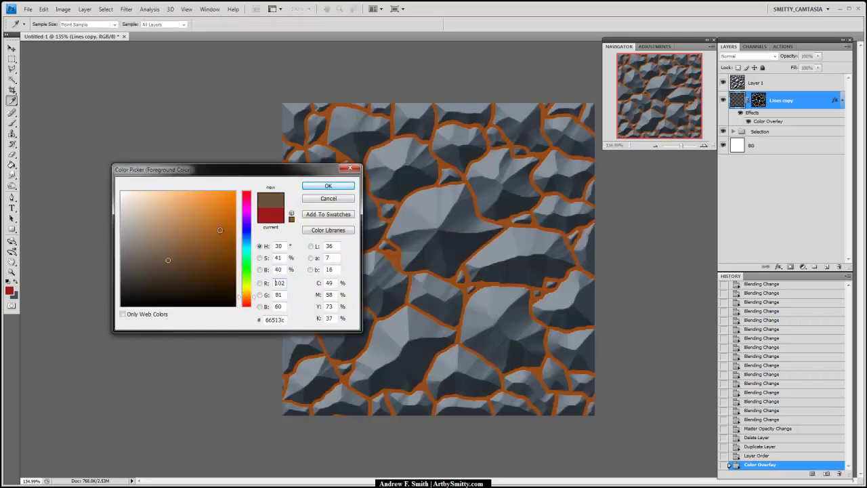
left_click(328, 186)
left_click(14, 287)
left_click(194, 286)
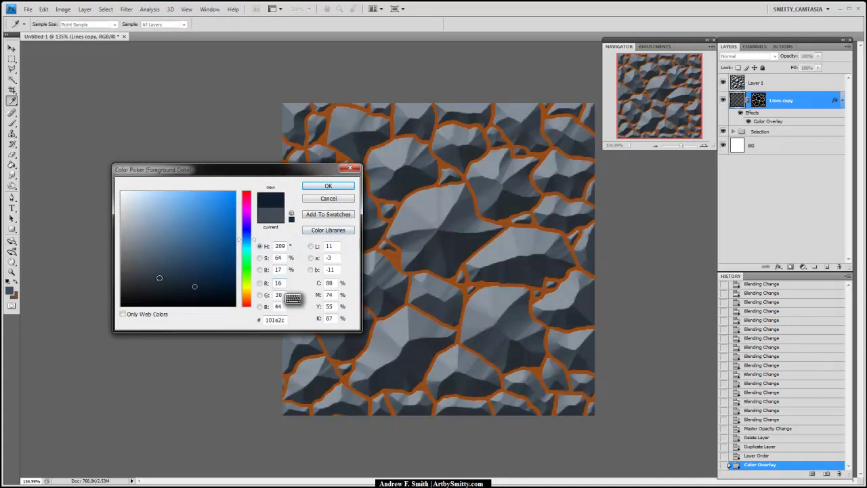
left_click(328, 186)
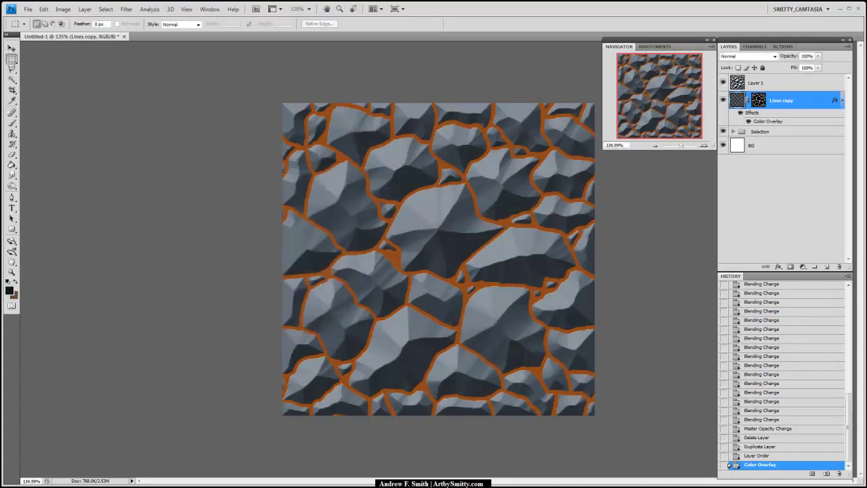
Add a new layer above Lines copy and fill it with the Clouds filter.
left_click(827, 267)
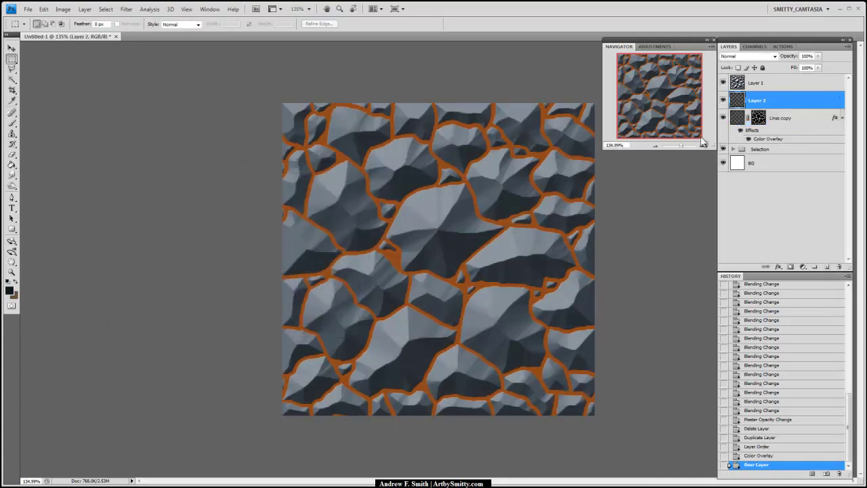
left_click(126, 9)
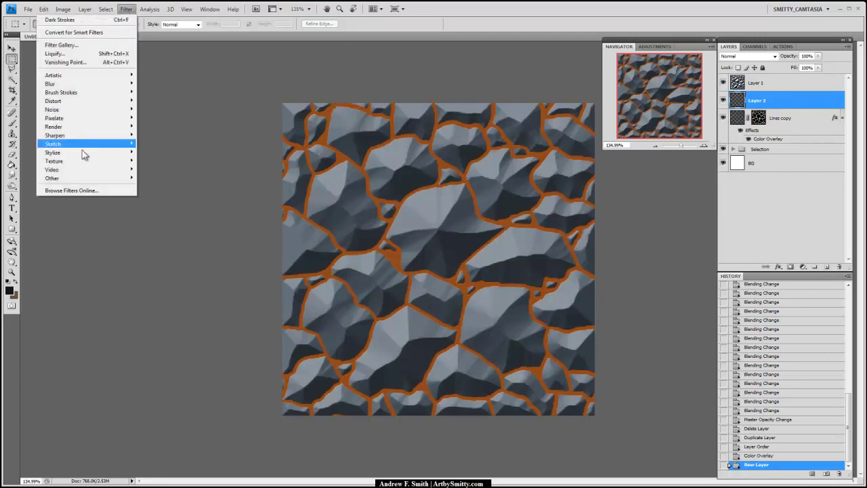
mouse_move(90, 128)
left_click(17, 127)
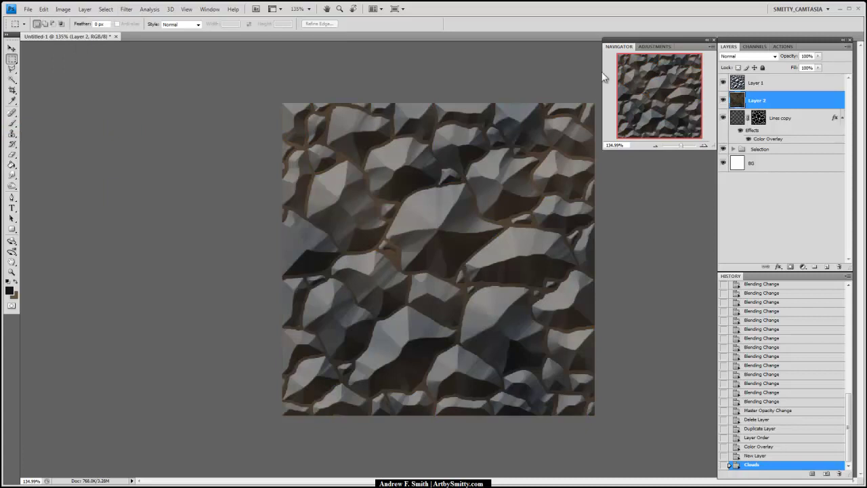
Hide Layer 1 and apply the Difference Clouds filter four times to the cloud layer.
left_click(723, 83)
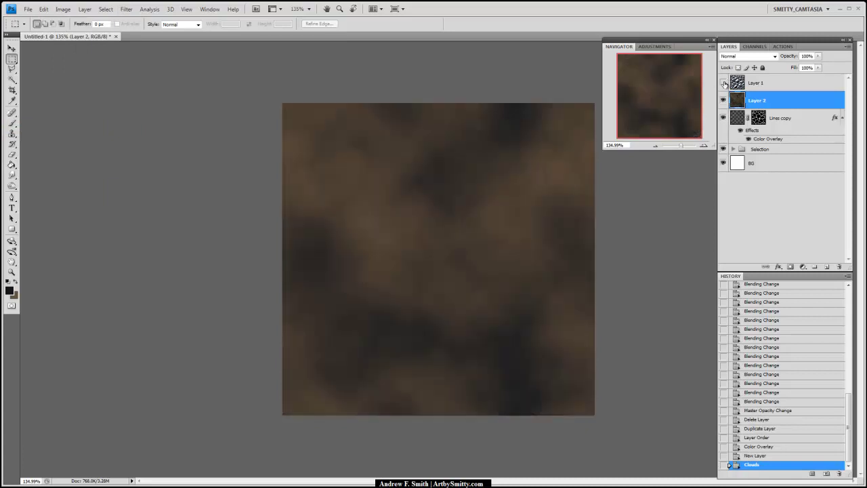
left_click(127, 9)
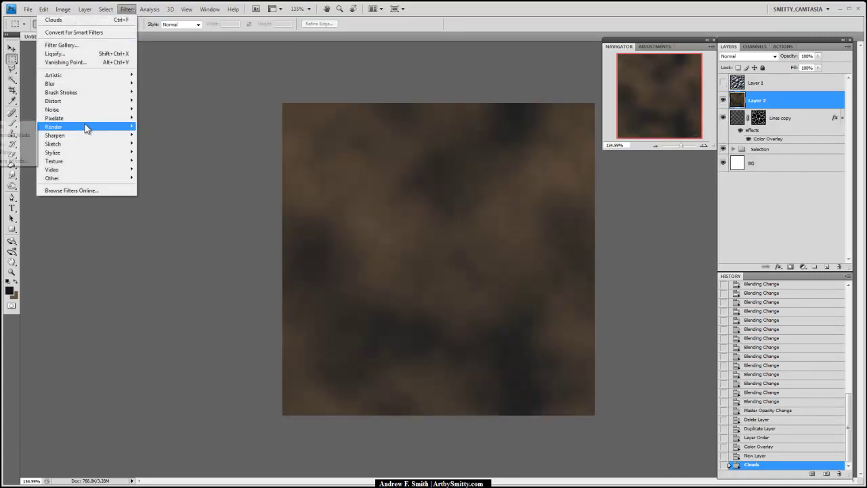
left_click(26, 137)
left_click(127, 9)
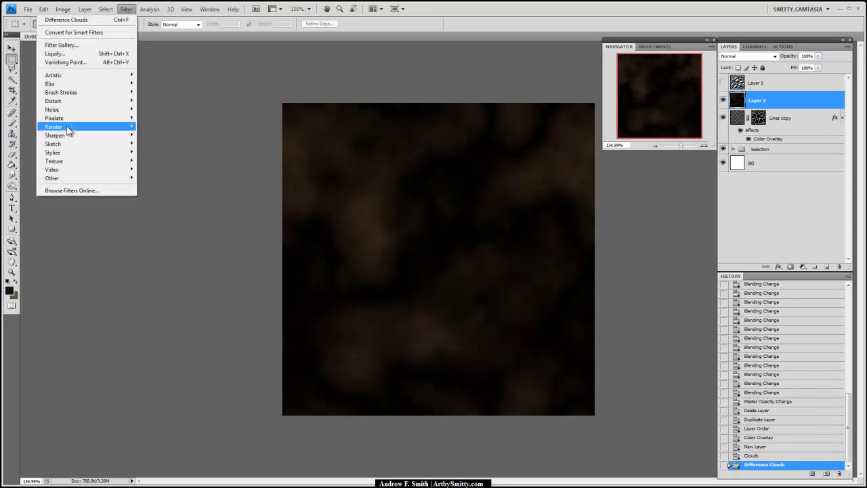
mouse_move(69, 131)
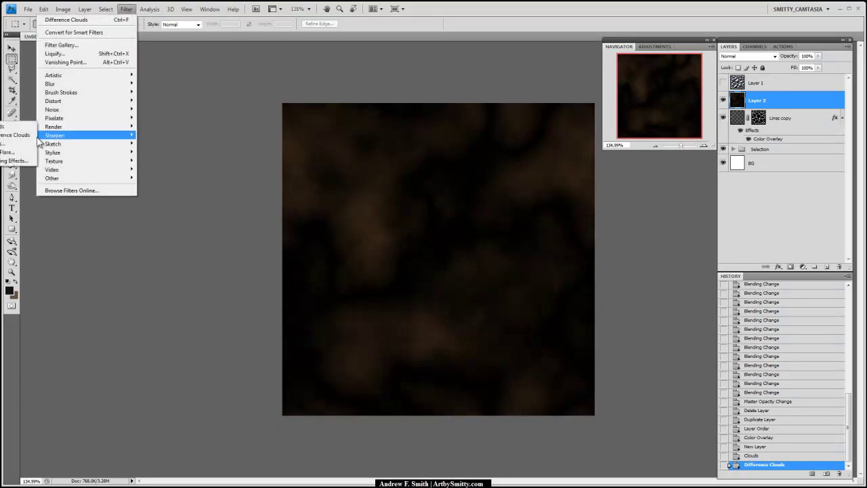
left_click(24, 135)
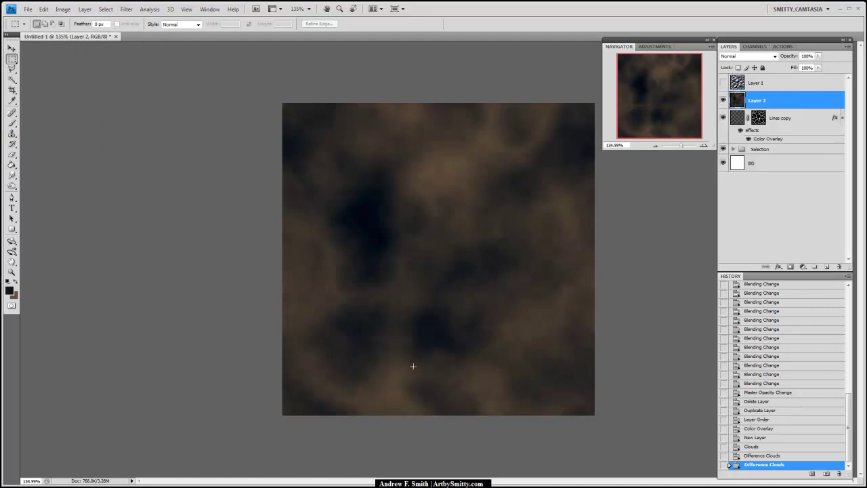
left_click(126, 9)
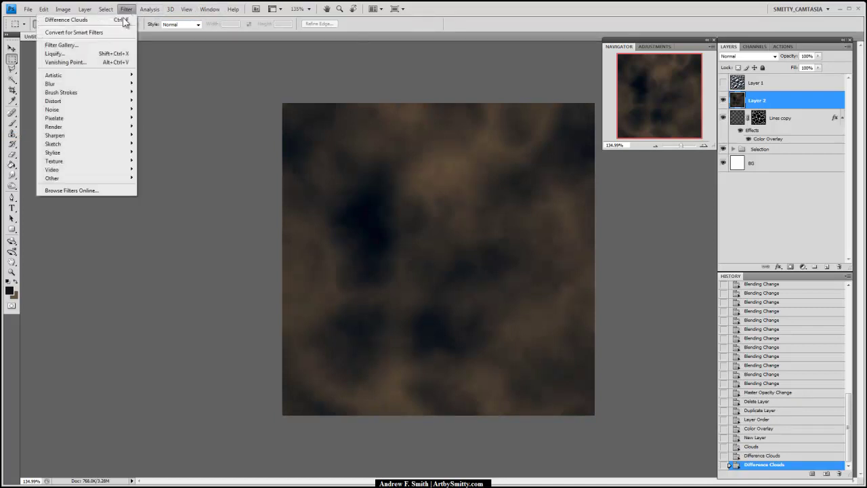
mouse_move(71, 127)
left_click(23, 135)
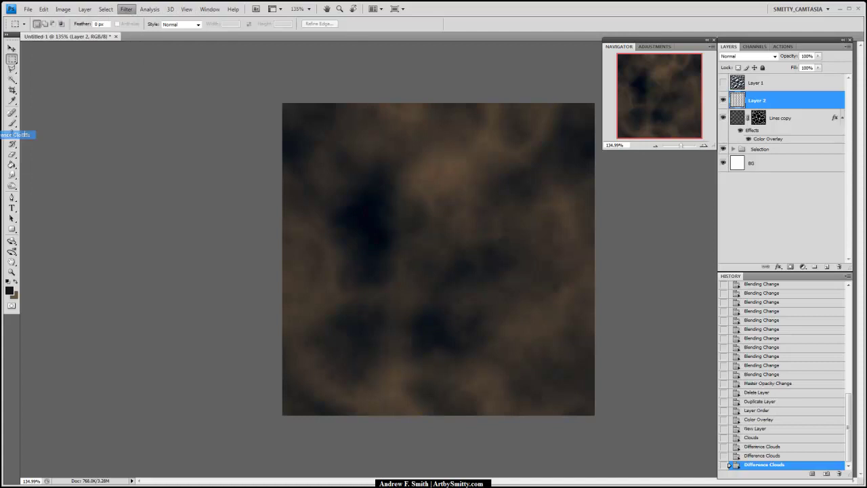
left_click(126, 9)
mouse_move(75, 127)
left_click(27, 138)
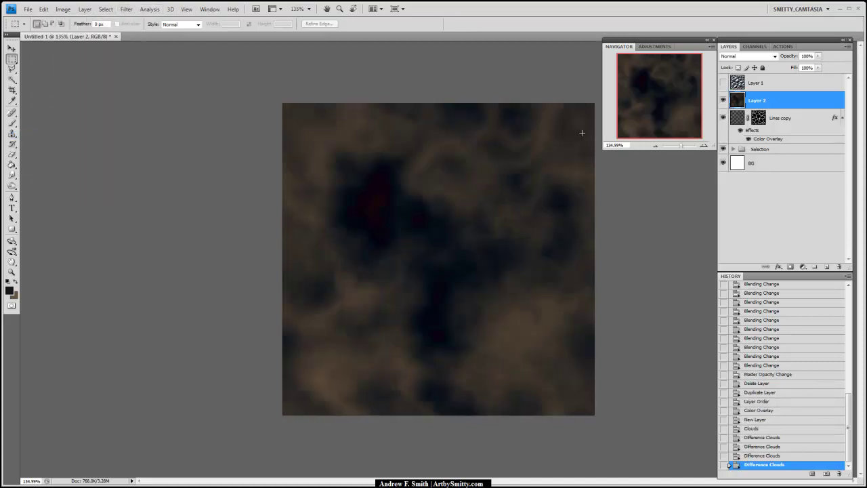
Apply Levels to the cloud layer with input levels 15 and 53, and show Layer 1 again.
left_click(63, 9)
mouse_move(47, 32)
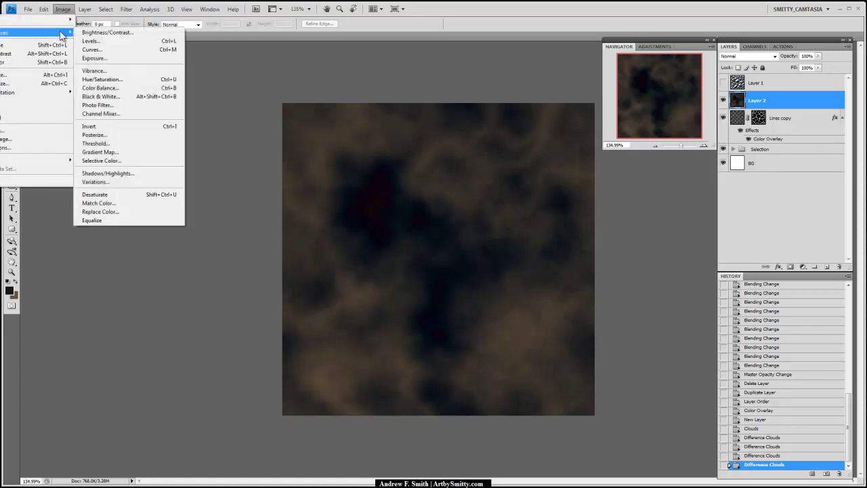
left_click(122, 41)
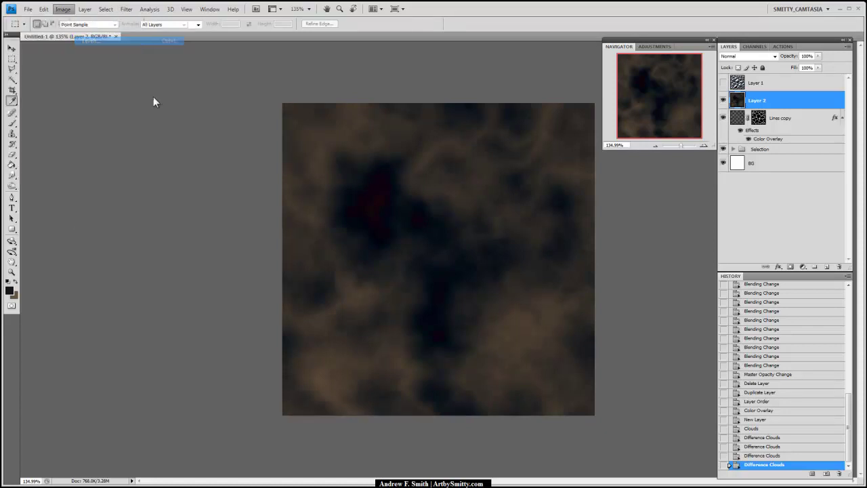
left_click_drag(39, 223, 44, 224)
left_click_drag(153, 223, 62, 224)
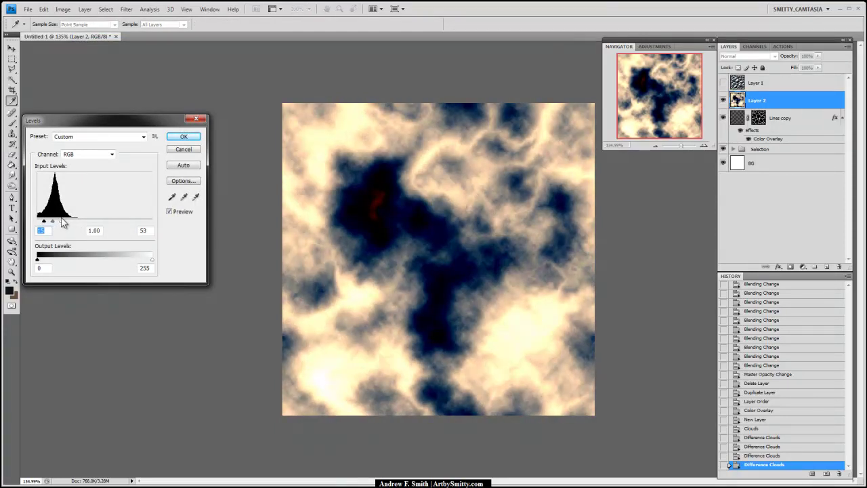
left_click(184, 136)
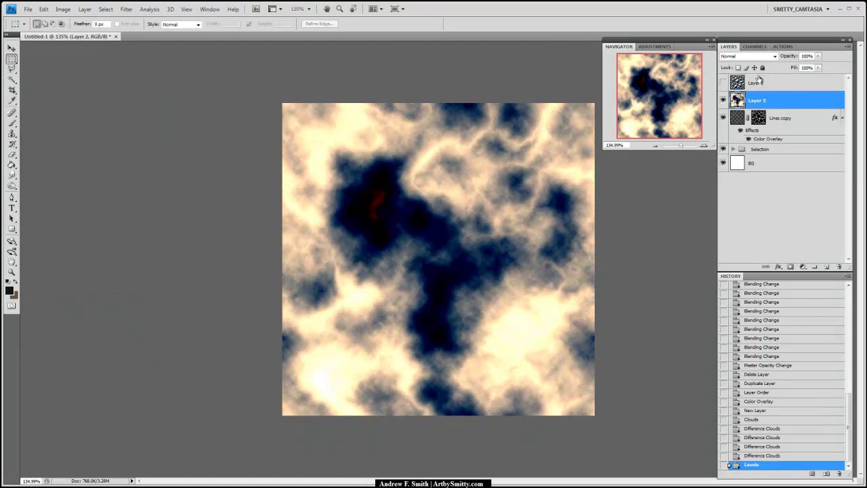
left_click(723, 82)
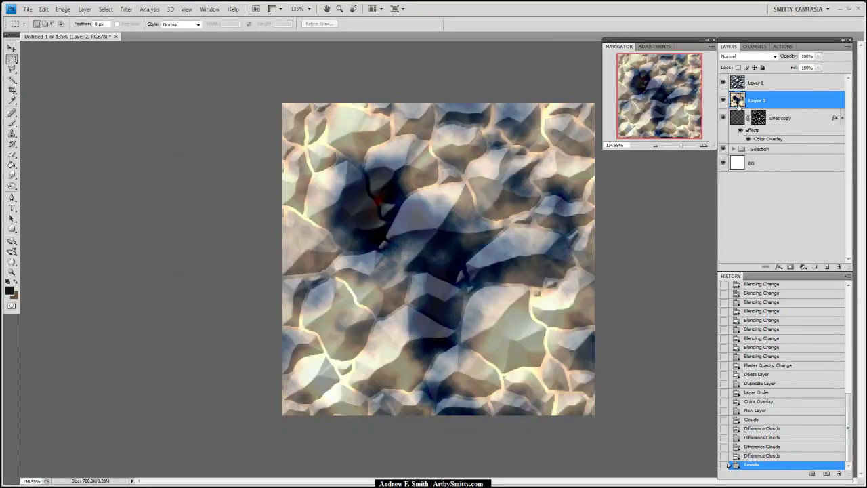
Duplicate the Rocks layer, place the copy directly below Layer 1 outside the Selection group, and collapse the group.
left_click(755, 88)
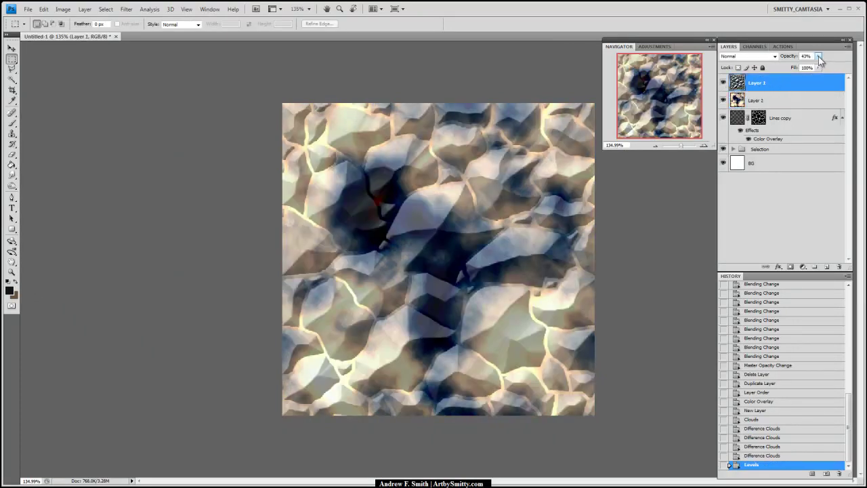
left_click(738, 150)
left_click(735, 149)
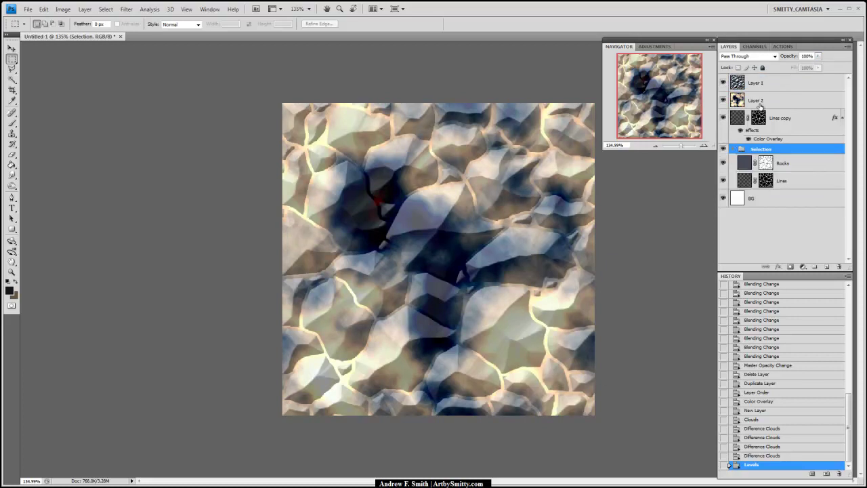
left_click(772, 87)
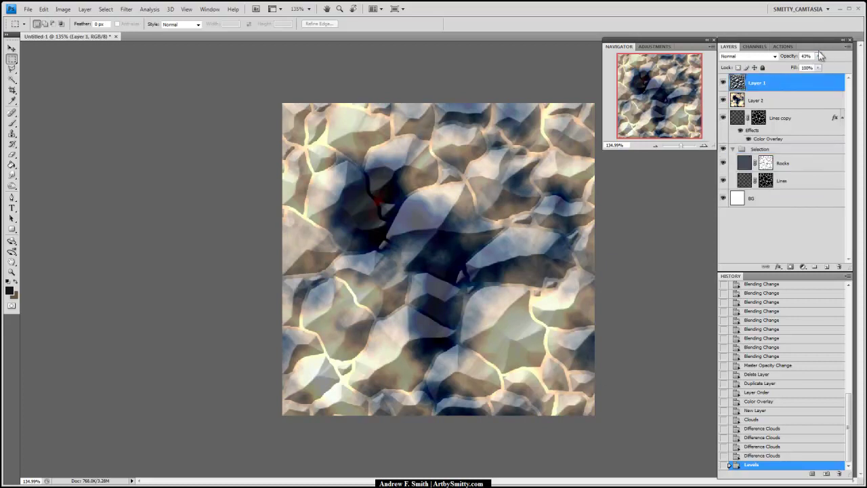
left_click_drag(799, 162, 826, 265)
left_click_drag(811, 163, 779, 99)
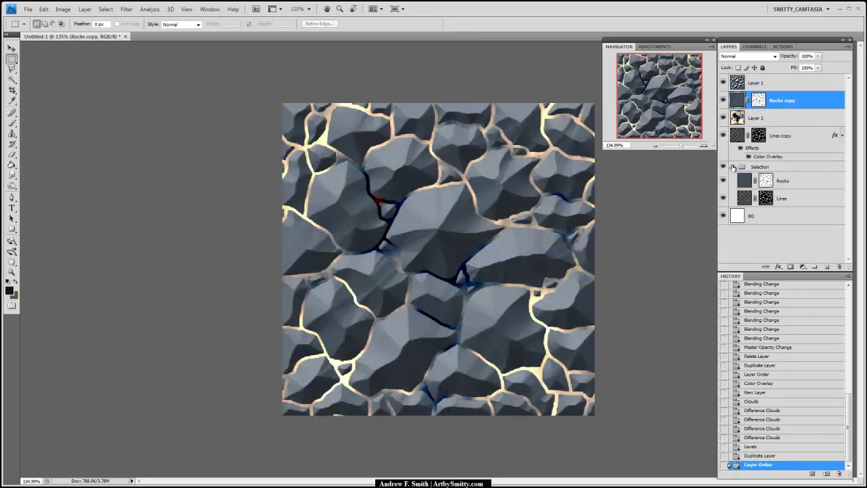
left_click(732, 167)
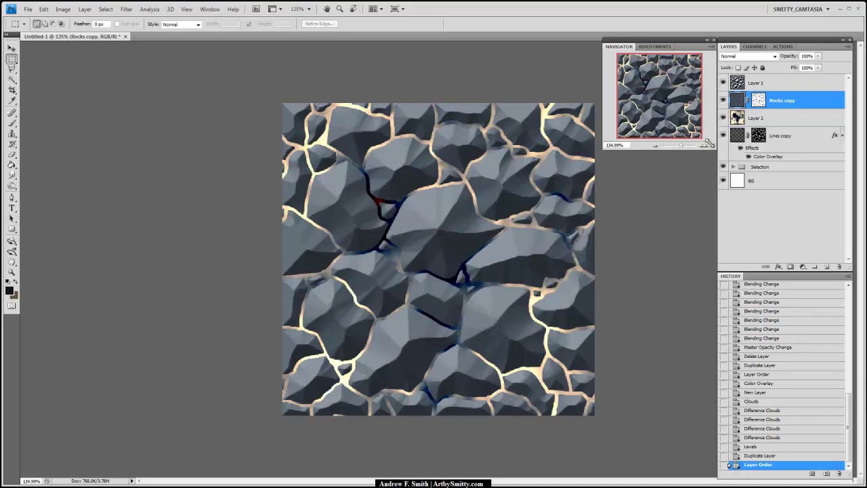
Delete Layer 2, the cloud layer between Rocks copy and Lines copy.
left_click(806, 119)
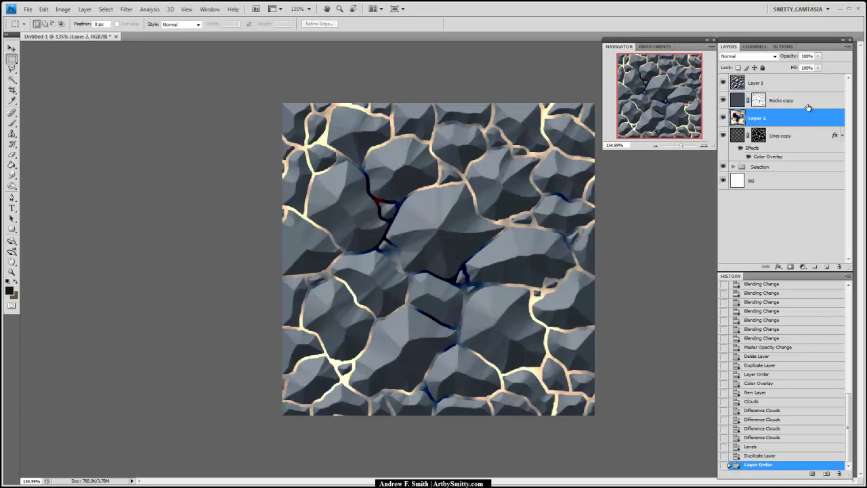
left_click(783, 101)
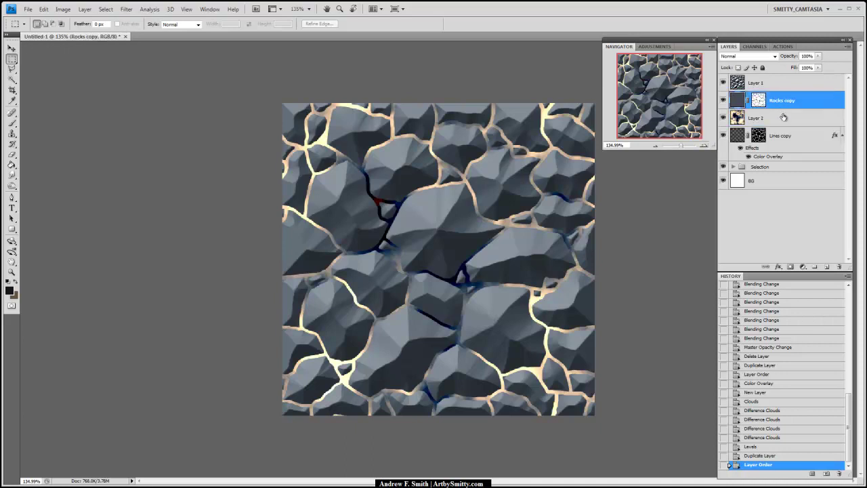
left_click_drag(782, 118, 839, 267)
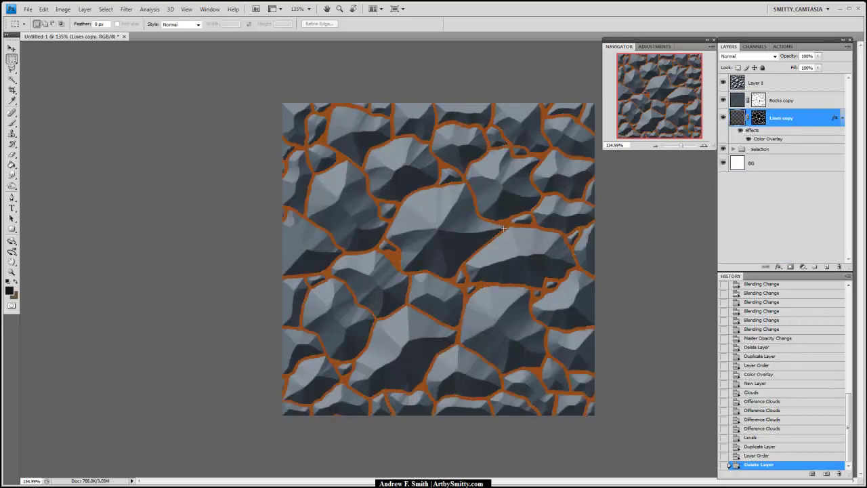
Compare Layer 1 hidden and shown, and reduce its opacity to 20%.
left_click(775, 84)
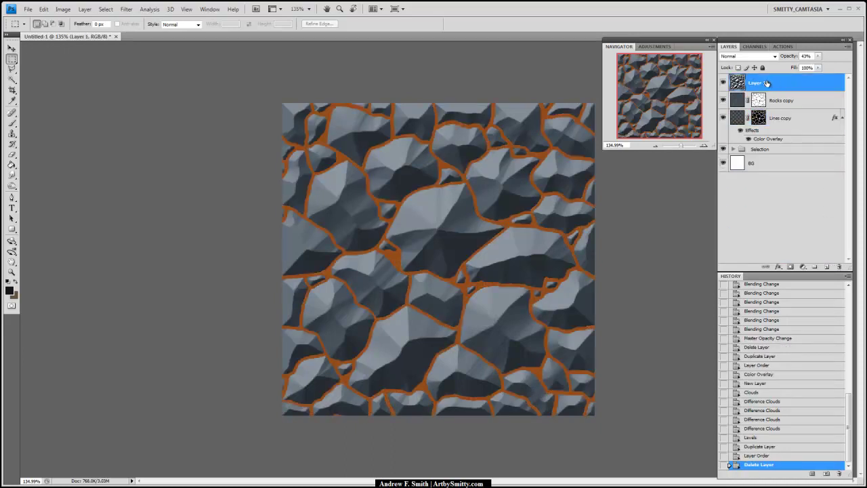
left_click(723, 82)
left_click(724, 83)
left_click(818, 56)
left_click_drag(811, 71, 808, 71)
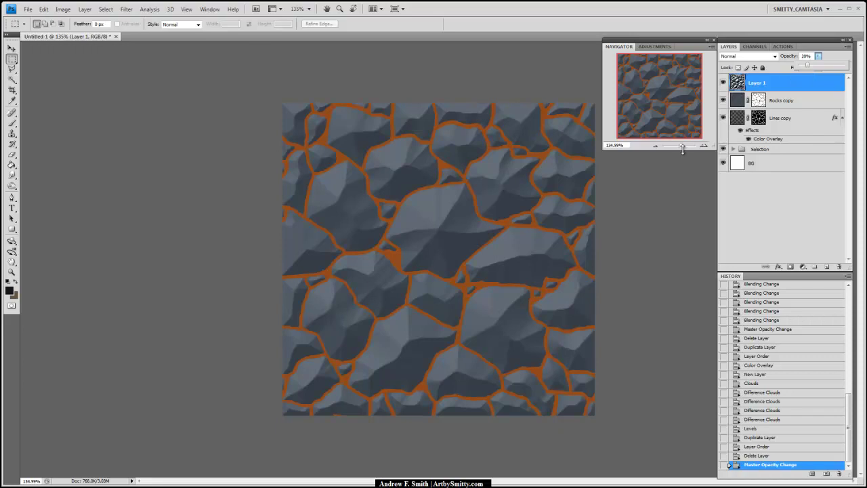
Select all the rock shapes on the Rocks copy layer with the Magic Wand.
left_click_drag(685, 145, 684, 147)
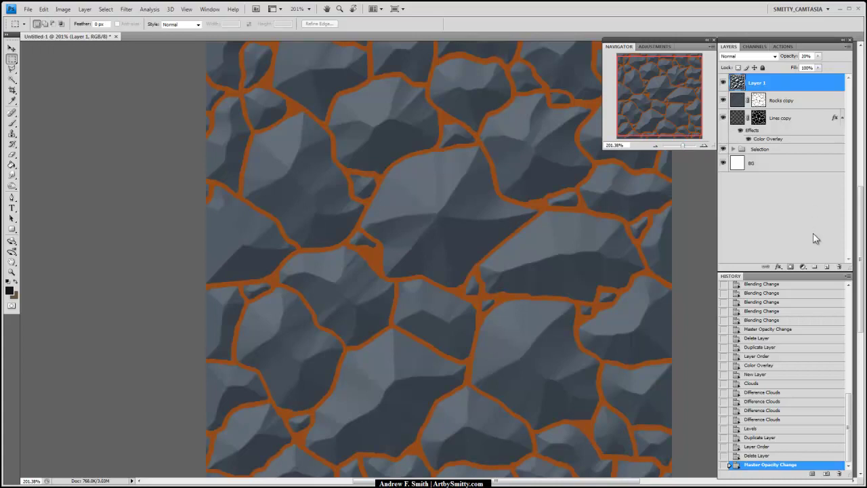
left_click_drag(681, 148, 684, 146)
left_click(781, 100)
left_click(732, 85)
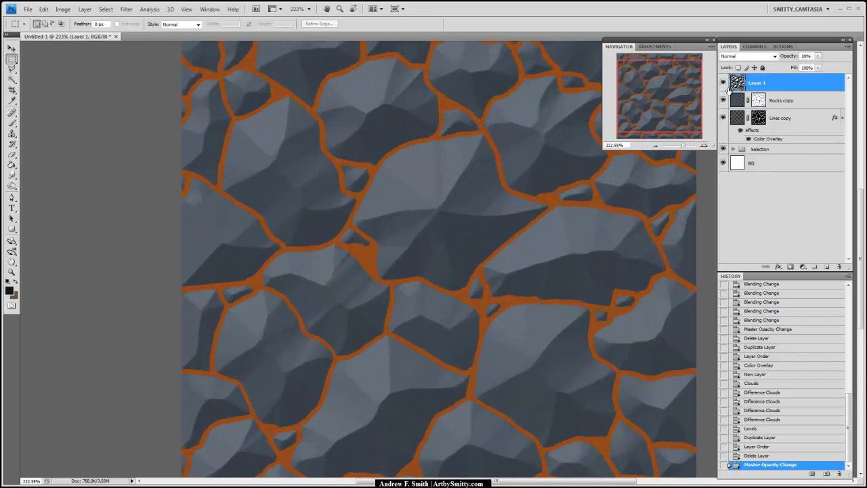
left_click_drag(579, 198, 561, 216)
left_click(790, 100)
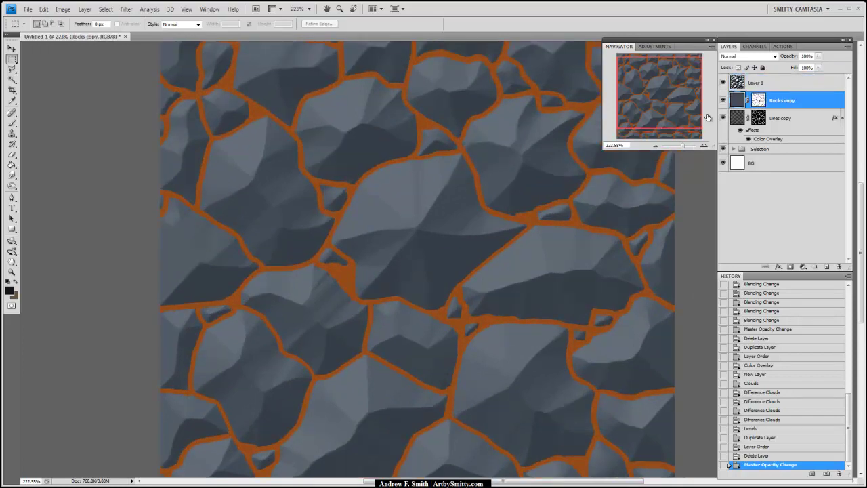
key("w")
left_click(523, 149)
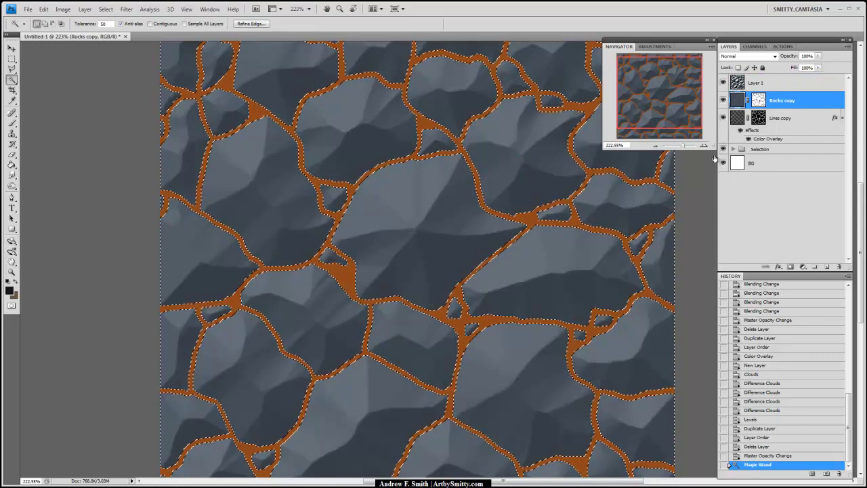
Make Layer 1 active and choose a rough textured brush preset of 373 px for the Brush tool.
left_click(779, 86)
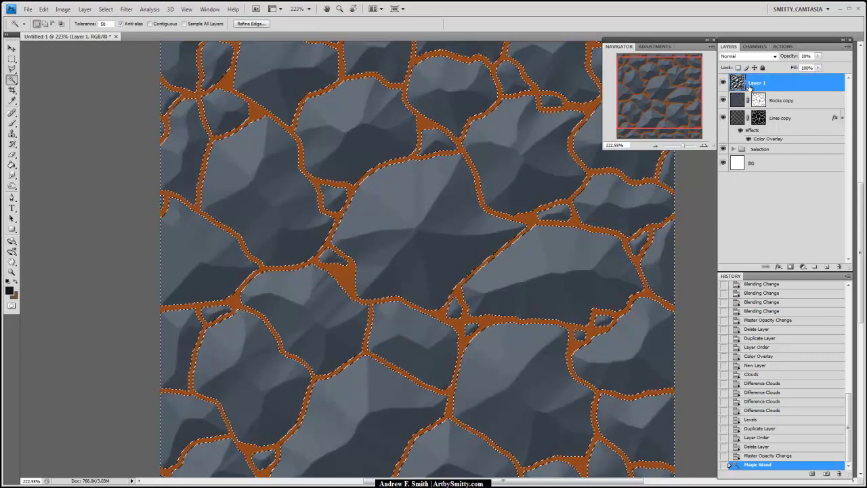
key("b")
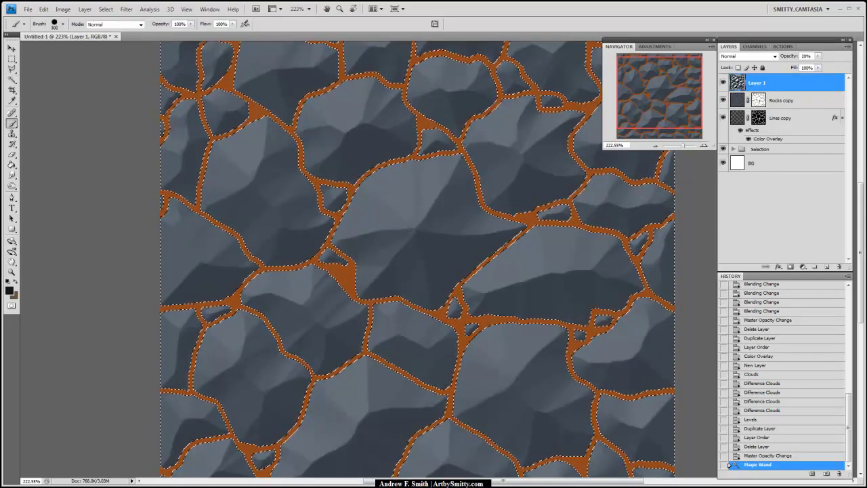
key("bracketleft")
key("bracketleft")
key("bracketleft")
key("bracketleft")
key("bracketleft")
key("bracketleft")
key("bracketleft")
key("bracketleft")
key("bracketleft")
key("bracketleft")
key("bracketleft")
key("bracketleft")
left_click_drag(683, 146, 682, 144)
left_click(63, 24)
left_click(63, 138)
Paint textured dark strokes over the selected rocks across Layer 1, and sample the slate rock colour from the canvas.
left_click(437, 203)
left_click(406, 230)
left_click(488, 257)
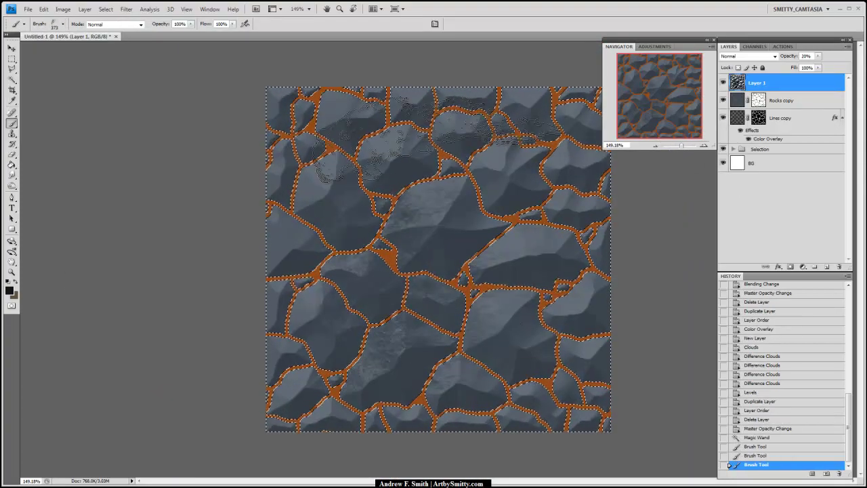
left_click(501, 305)
left_click(386, 203)
left_click(461, 352)
left_click(468, 381)
left_click(325, 366)
left_click(319, 271)
left_click(325, 169)
left_click(420, 122)
left_click(515, 149)
left_click(339, 204)
left_click(393, 203, "alt")
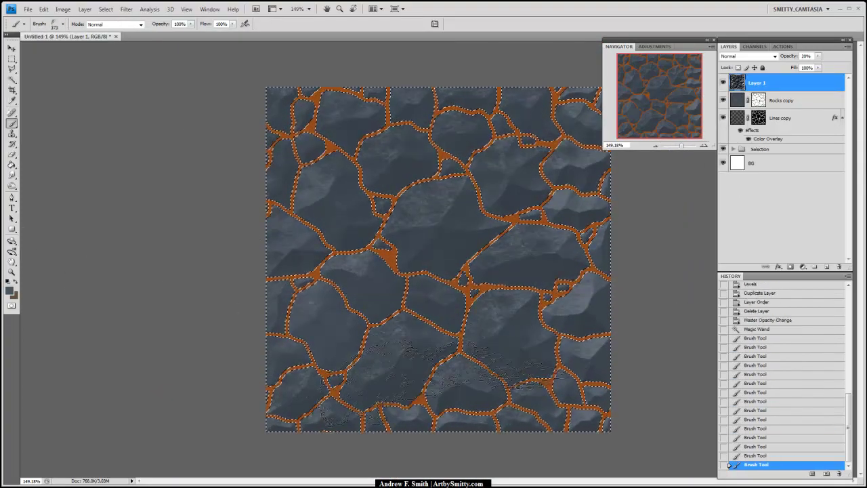
Set the foreground to a light blue-grey and reduce the textured brush to 100 px.
left_click(9, 291)
left_click(138, 227)
left_click(329, 185)
key("bracketleft")
key("bracketleft")
key("bracketleft")
key("bracketleft")
key("bracketleft")
key("bracketleft")
key("bracketleft")
Paint light blue-grey textured highlights over the rocks across the whole canvas on Layer 1.
left_click(329, 180)
left_click(396, 152)
left_click(444, 189)
left_click(449, 186)
left_click(474, 129)
left_click(505, 152)
left_click(569, 159)
left_click(529, 241)
left_click(488, 315)
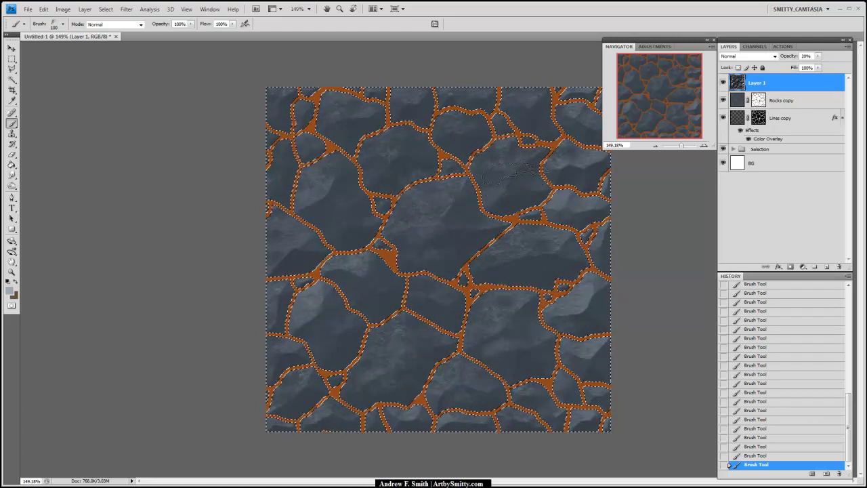
left_click(513, 154)
left_click(536, 108)
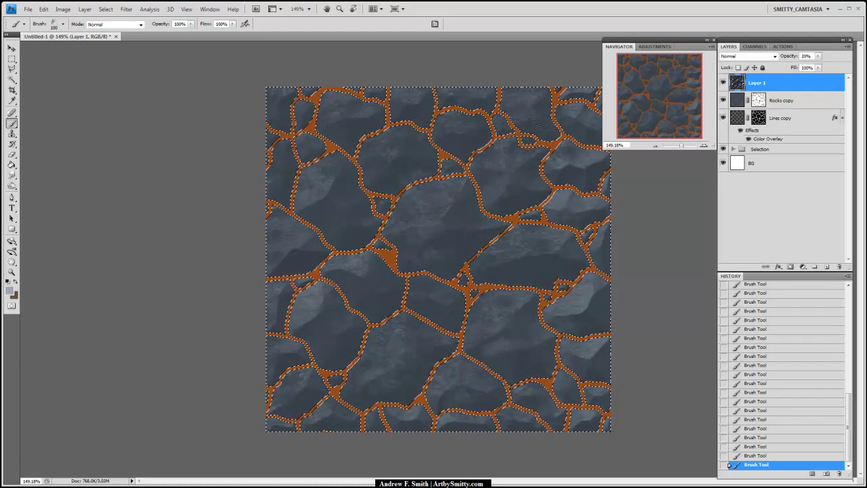
left_click(538, 122)
left_click(346, 224)
left_click(466, 130)
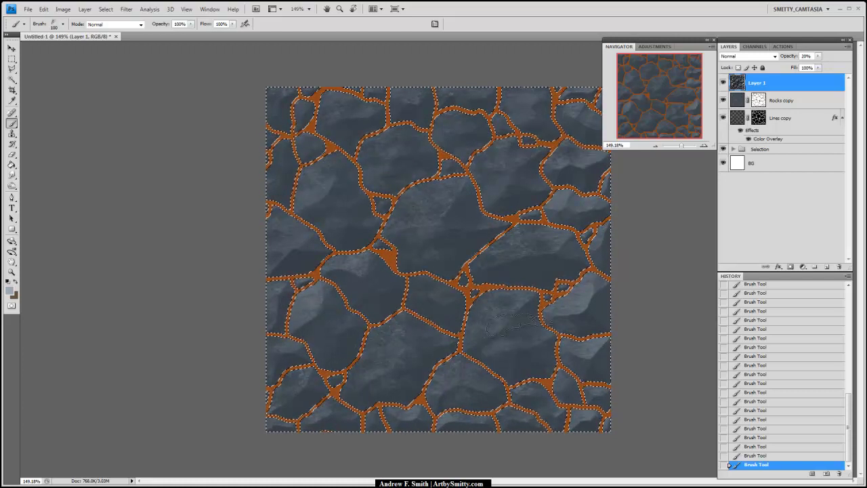
left_click(549, 280)
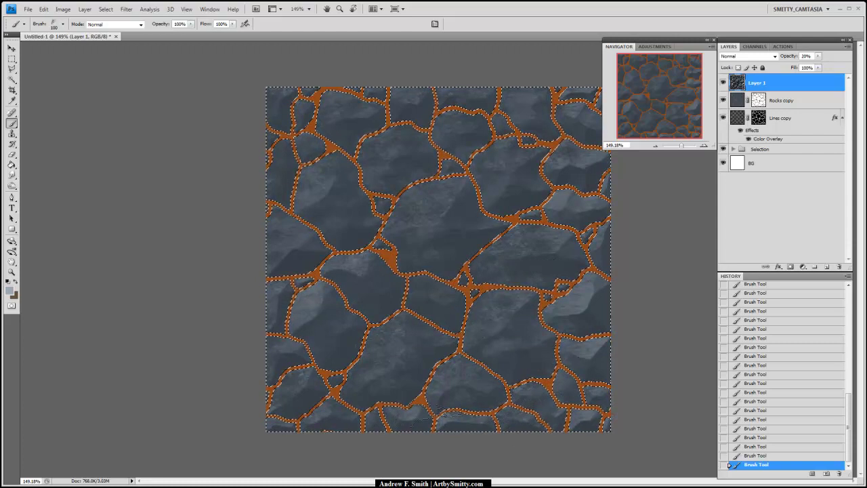
left_click(334, 334)
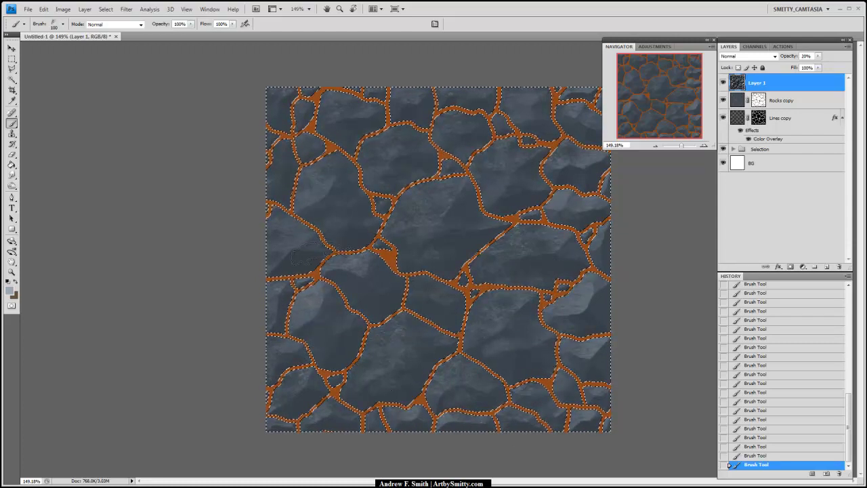
left_click(300, 261)
left_click(305, 256)
left_click(297, 227)
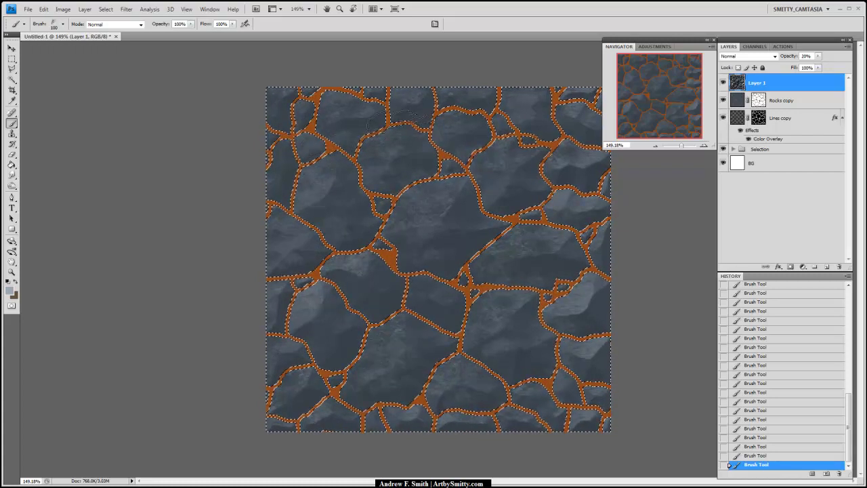
left_click(552, 174)
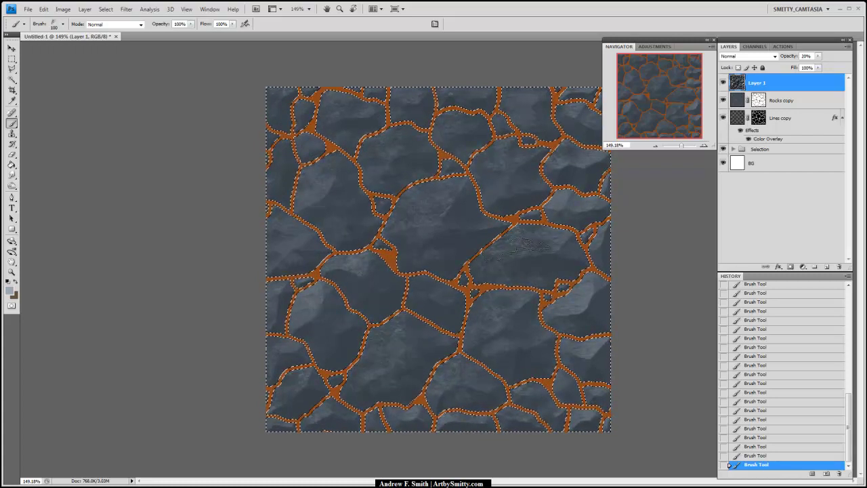
left_click(457, 308)
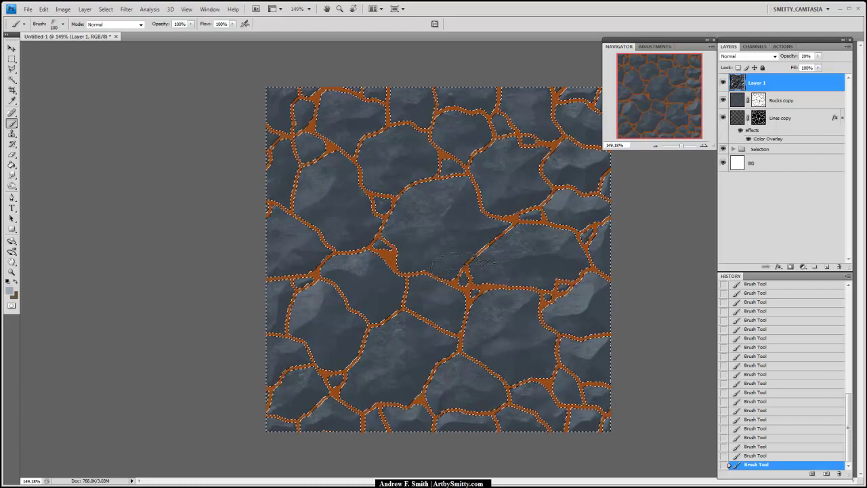
left_click(444, 103)
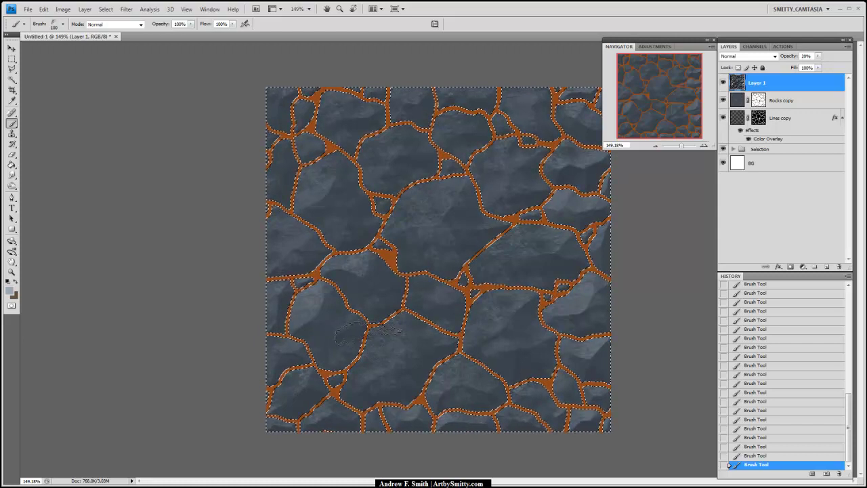
Paint dark brown (#402e23) texture strokes over the rocks on Layer 1 with the brush enlarged to 175 px.
left_click(9, 290)
left_click_drag(244, 270, 245, 298)
left_click(165, 274)
left_click(325, 186)
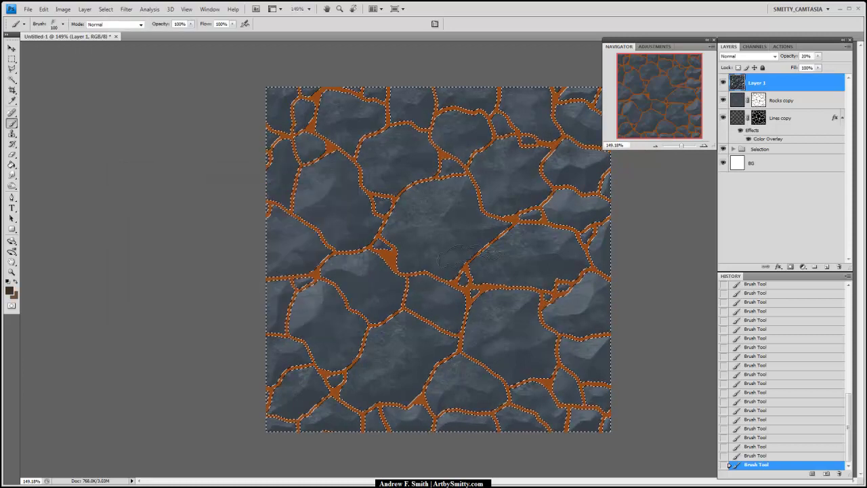
key("bracketright")
key("bracketright")
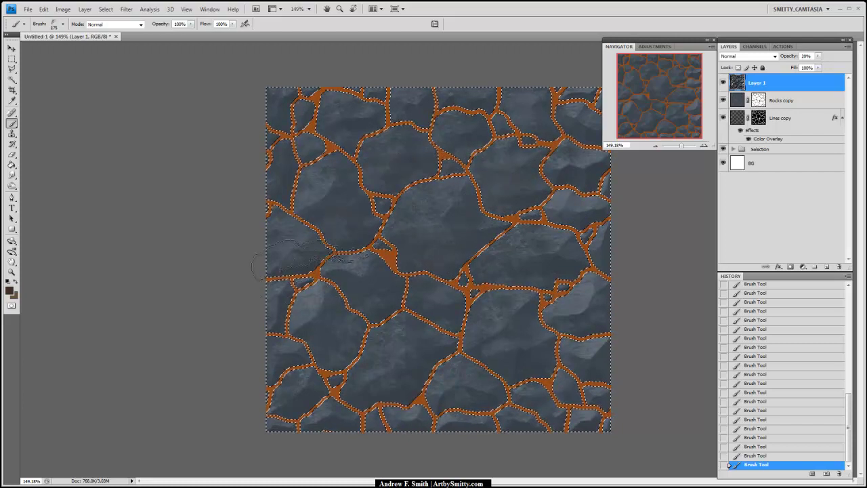
left_click_drag(396, 334, 388, 365)
left_click_drag(383, 365, 354, 396)
left_click_drag(484, 393, 562, 381)
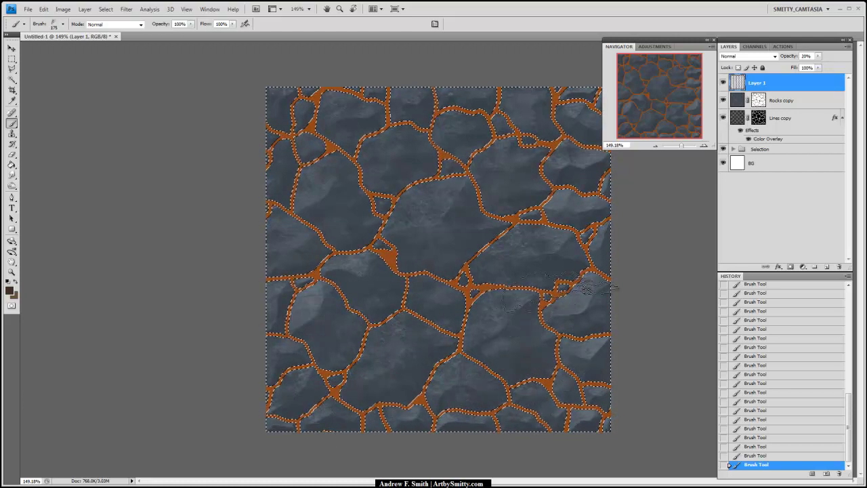
left_click_drag(576, 229, 586, 177)
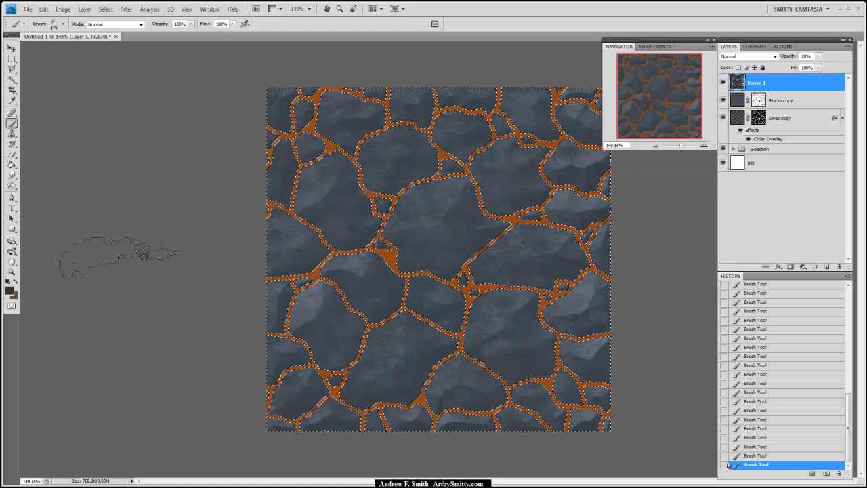
Set the foreground to very dark green (#14210c), undoing the trial stroke made with a brighter green.
left_click(10, 290)
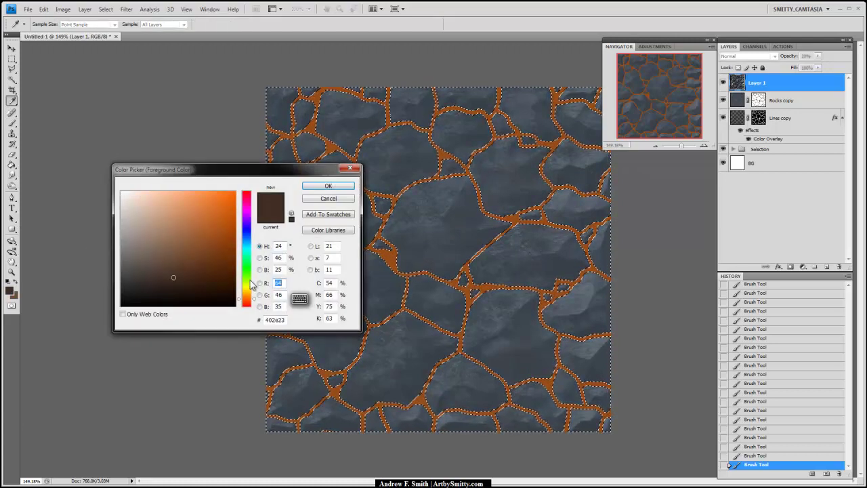
left_click_drag(251, 278, 246, 274)
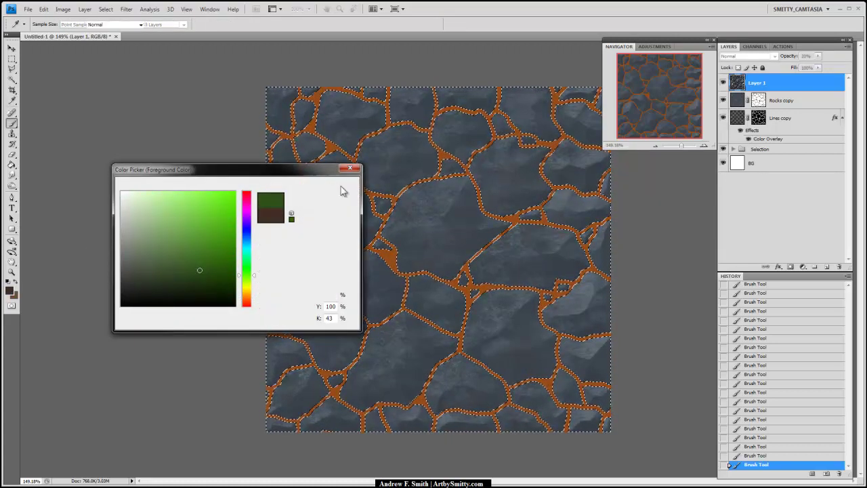
left_click(337, 187)
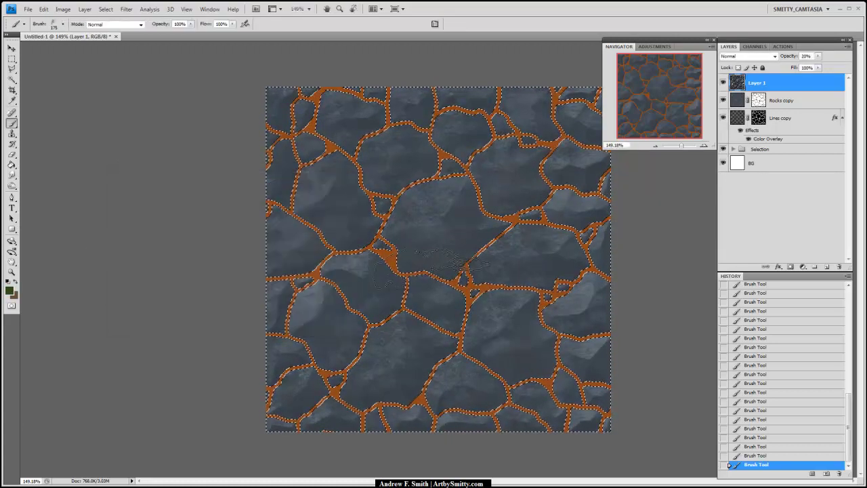
key("ctrl+z")
left_click(11, 292)
left_click(198, 296)
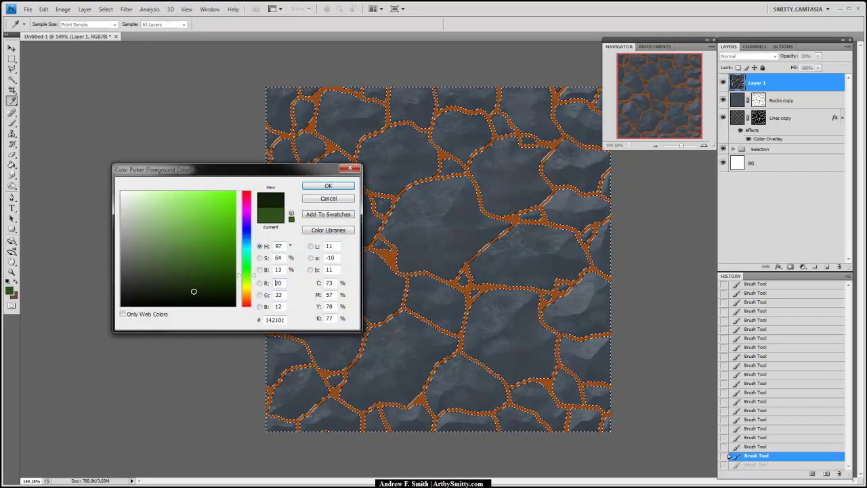
left_click(324, 186)
Paint very dark green texture strokes over the rocks on Layer 1, undoing the unwanted ones.
left_click(450, 269)
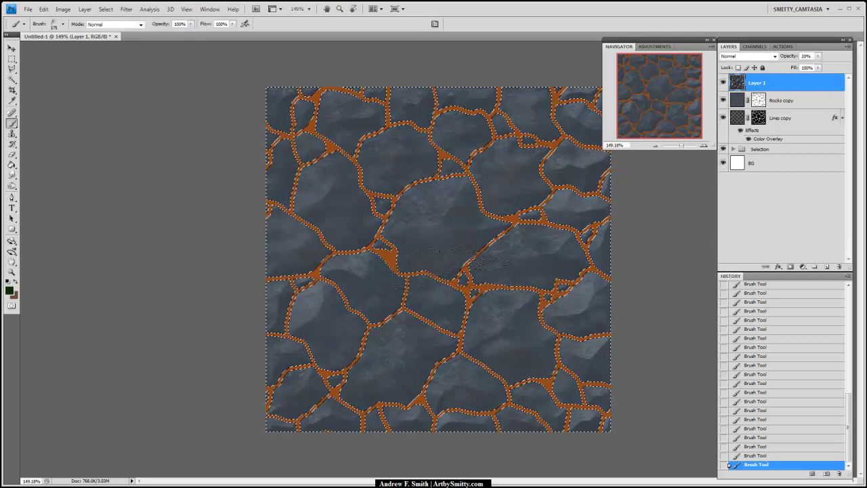
key("ctrl+z")
left_click_drag(427, 386, 539, 396)
key("ctrl+z")
left_click_drag(372, 238, 265, 250)
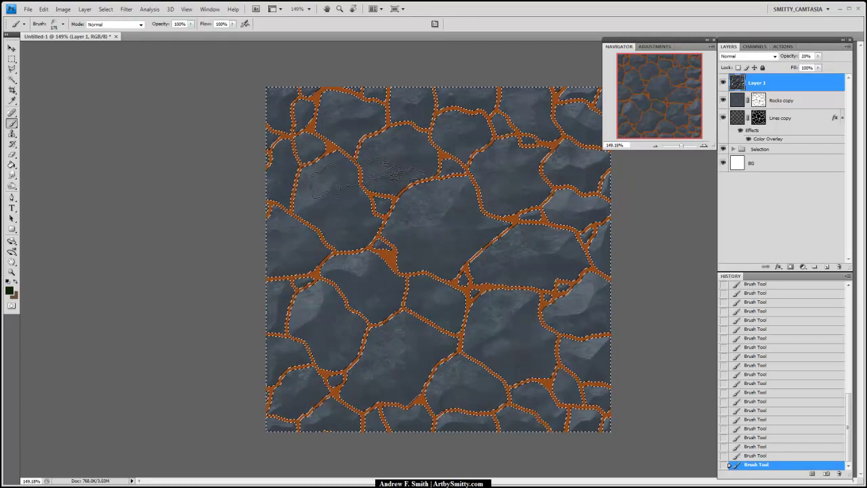
left_click_drag(550, 140, 488, 163)
left_click_drag(299, 237, 285, 311)
left_click_drag(420, 305, 485, 308)
key("ctrl+z")
left_click_drag(478, 396, 565, 390)
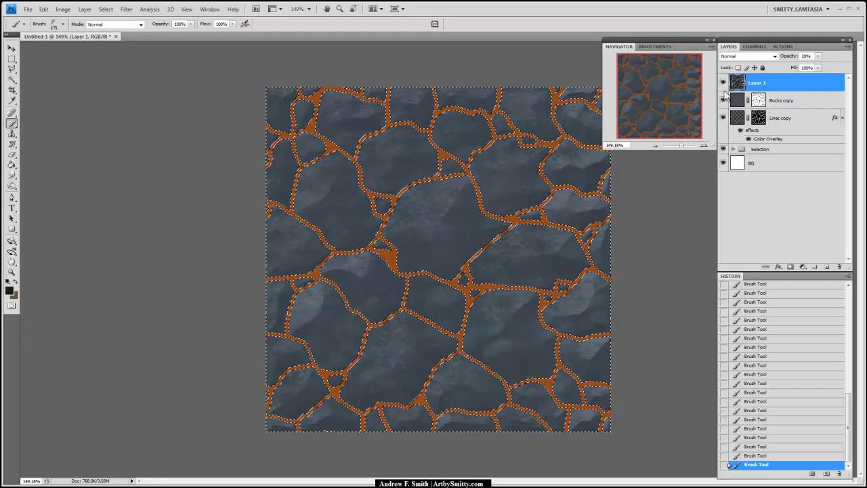
Clear the rock selection with the marquee tool.
key("m")
left_click_drag(587, 237, 589, 234)
left_click(635, 221)
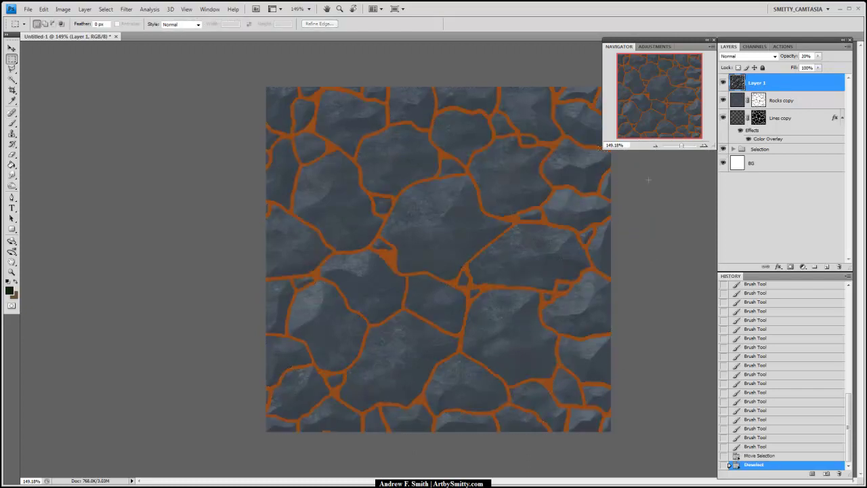
Select all the orange crack lines on the Lines copy layer with the Magic Wand.
left_click(790, 120)
key("w")
left_click(571, 188)
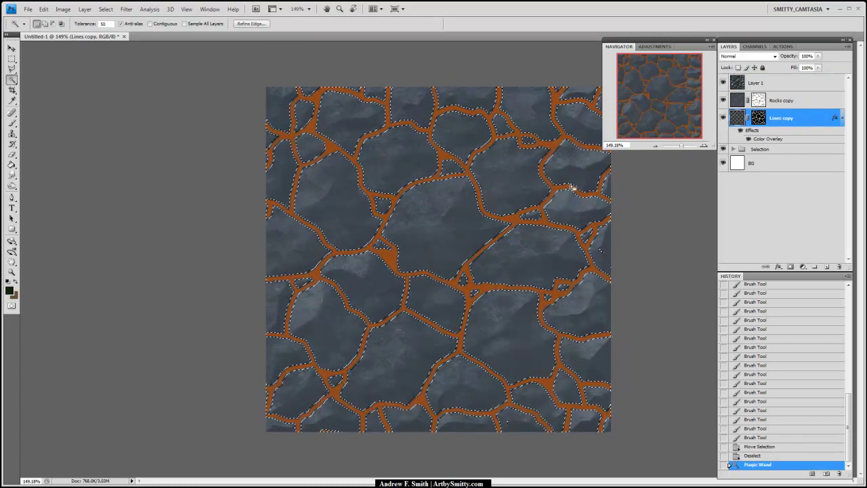
Select Layer 1 and set the foreground colour to a golden yellow for the Paint Bucket.
right_click(781, 117)
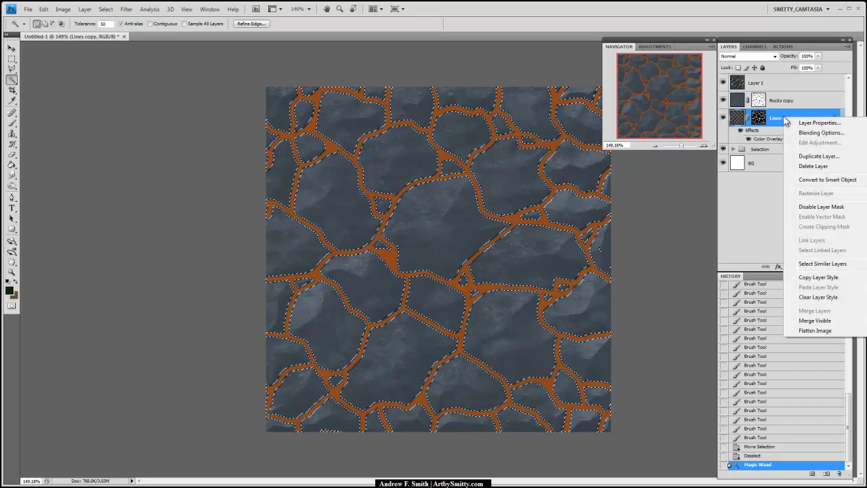
key("Escape")
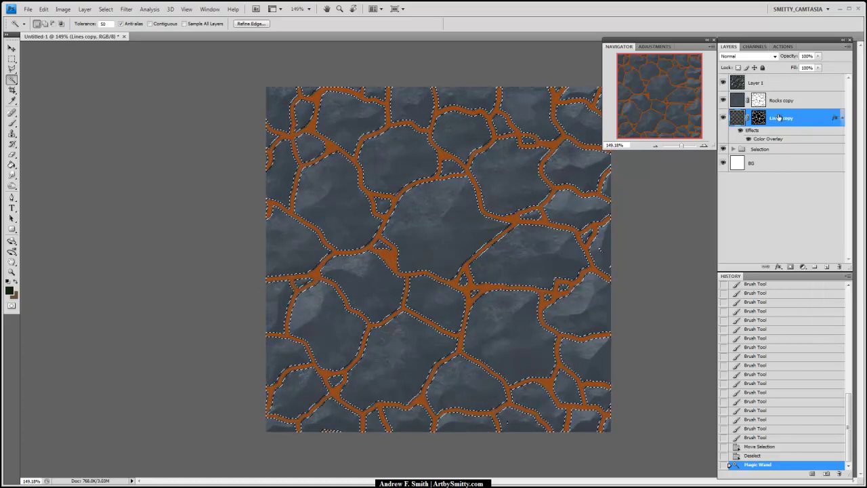
left_click(797, 84)
key("g")
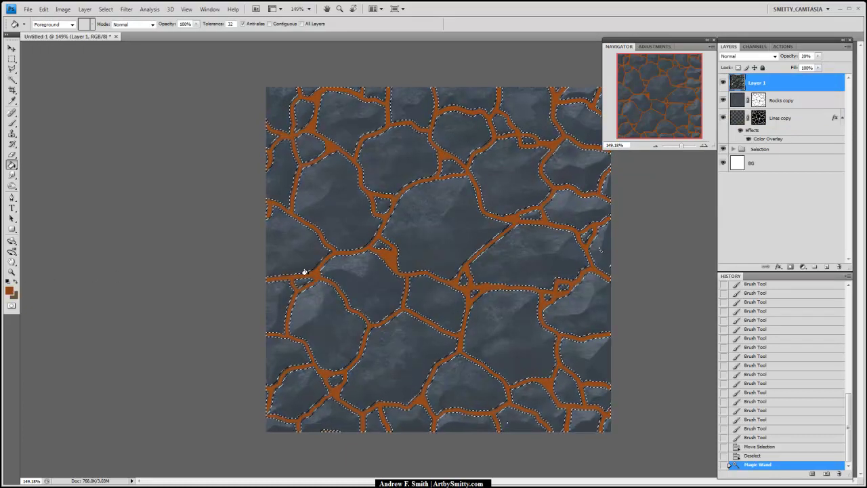
left_click(10, 290)
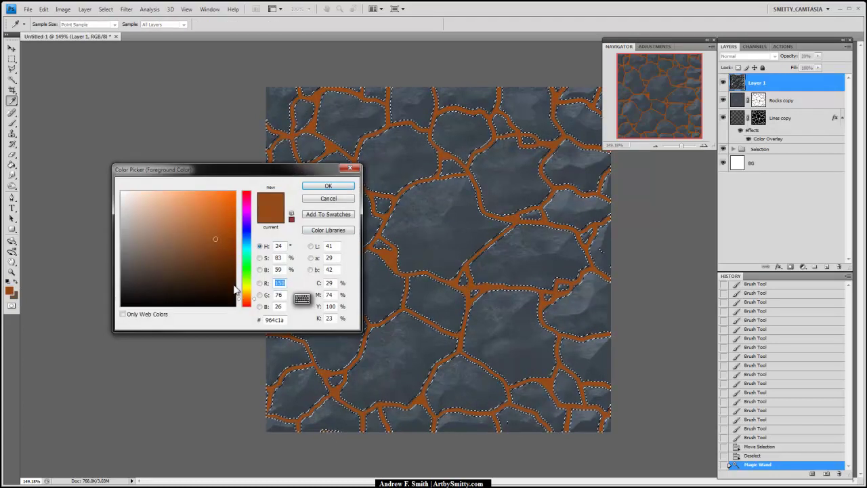
left_click_drag(249, 298, 249, 292)
left_click(327, 185)
key("g")
left_click(379, 247)
left_click(378, 246)
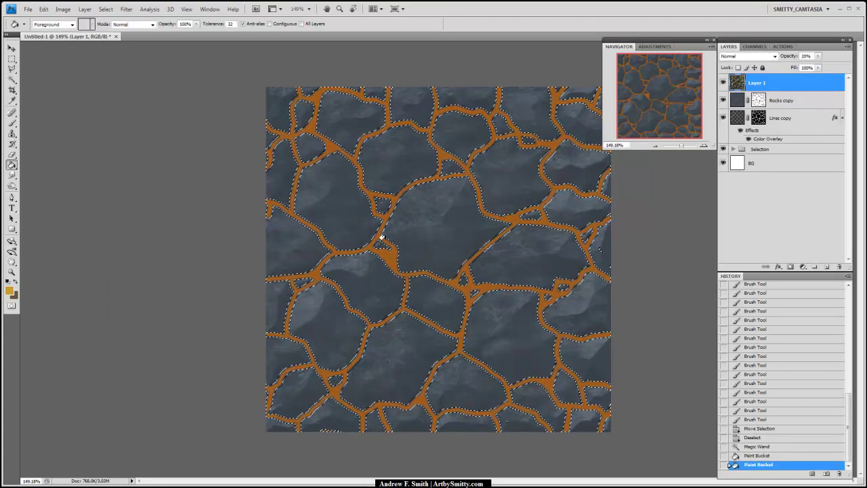
key("ctrl+alt+z")
key("ctrl+alt+z")
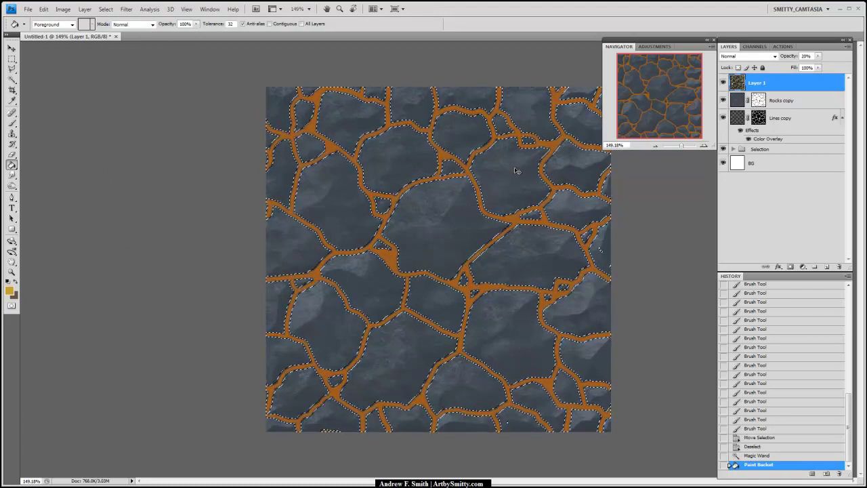
Create a new layer at the top of the stack and fill the selected cracks with golden yellow.
left_click(826, 269)
left_click_drag(810, 123, 809, 80)
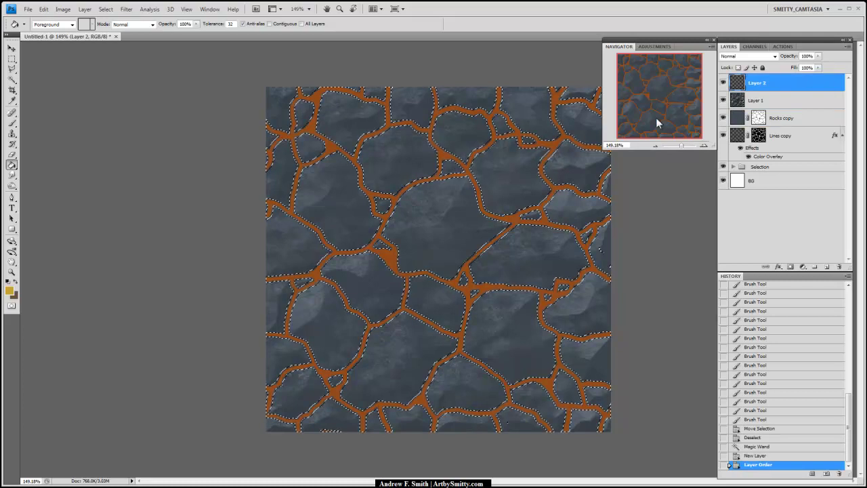
left_click(478, 199)
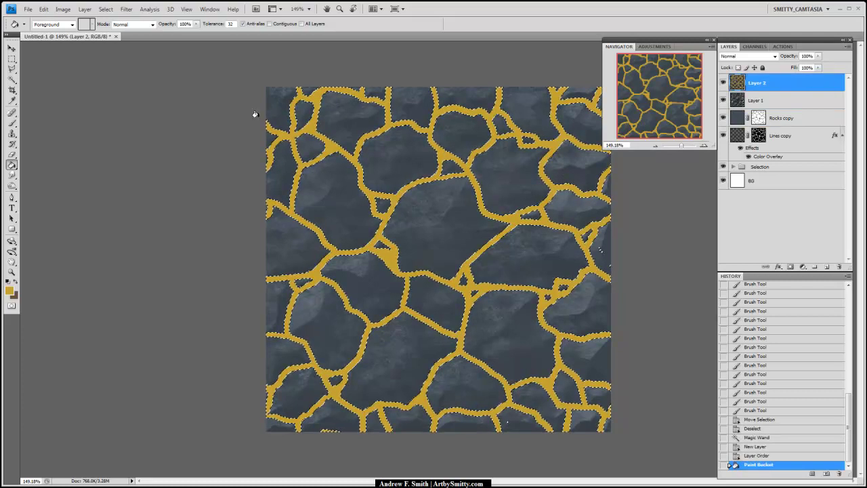
Add a golden-orange Outer Glow (#d3911d) to Layer 2 with 4% spread and 16 px size, leaving Color Overlay off.
right_click(811, 86)
left_click(825, 103)
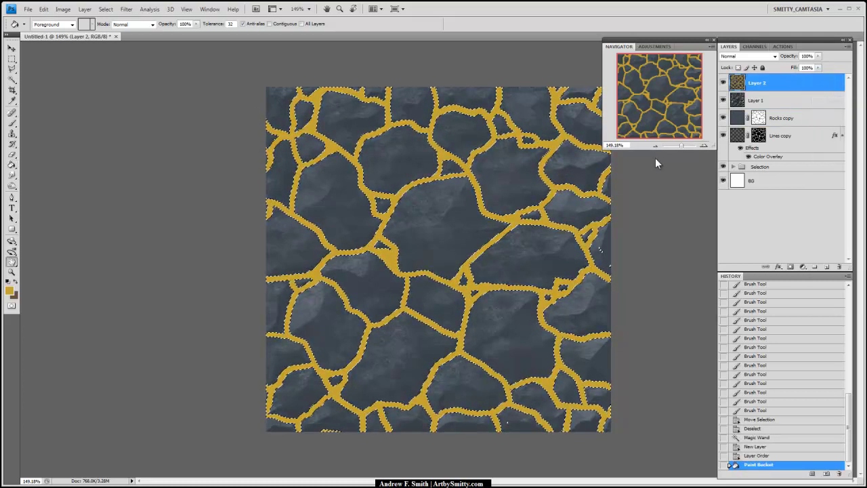
left_click(393, 327)
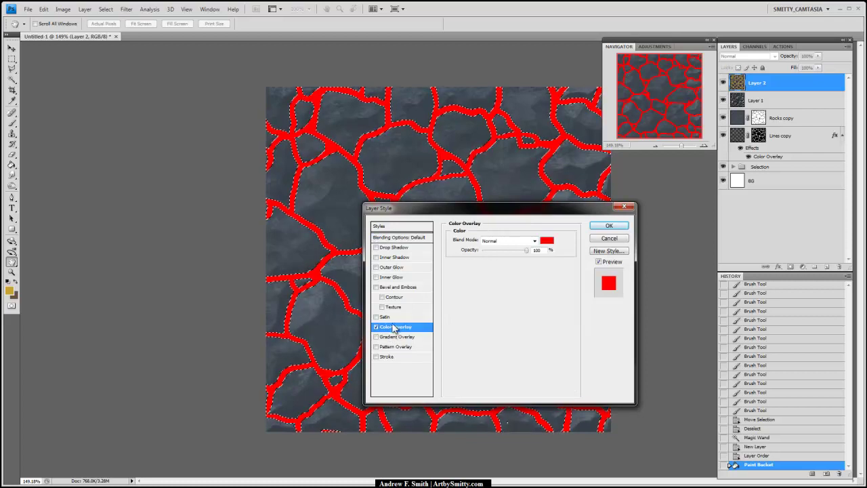
left_click(376, 327)
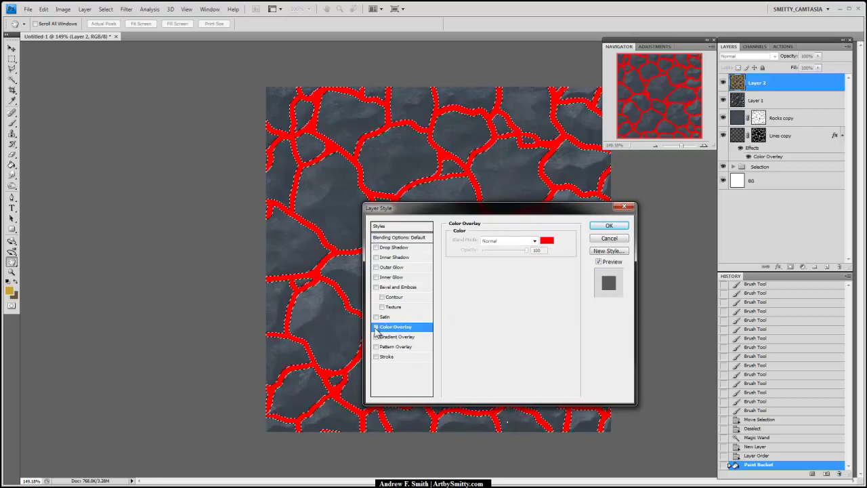
left_click(377, 268)
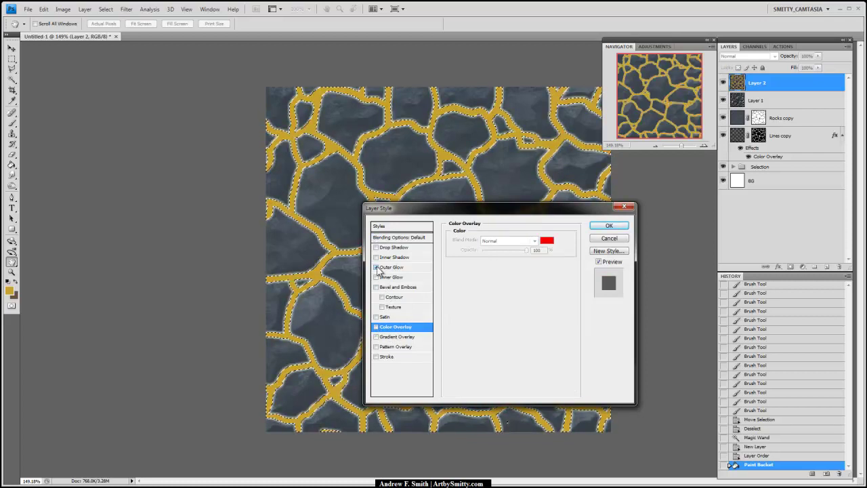
left_click(412, 266)
left_click(471, 270)
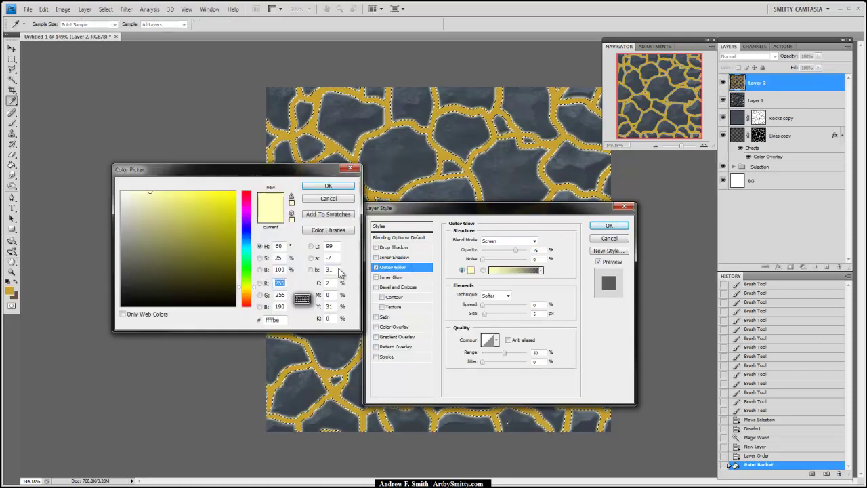
left_click(248, 294)
left_click_drag(208, 223, 211, 216)
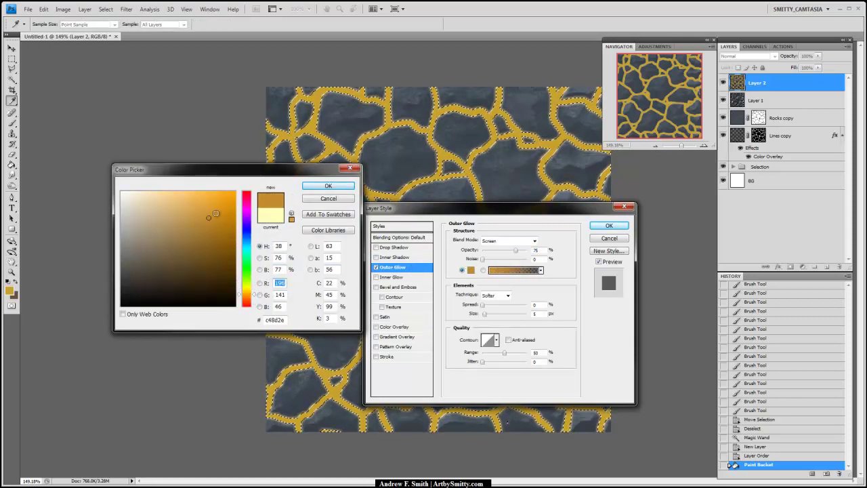
left_click(347, 188)
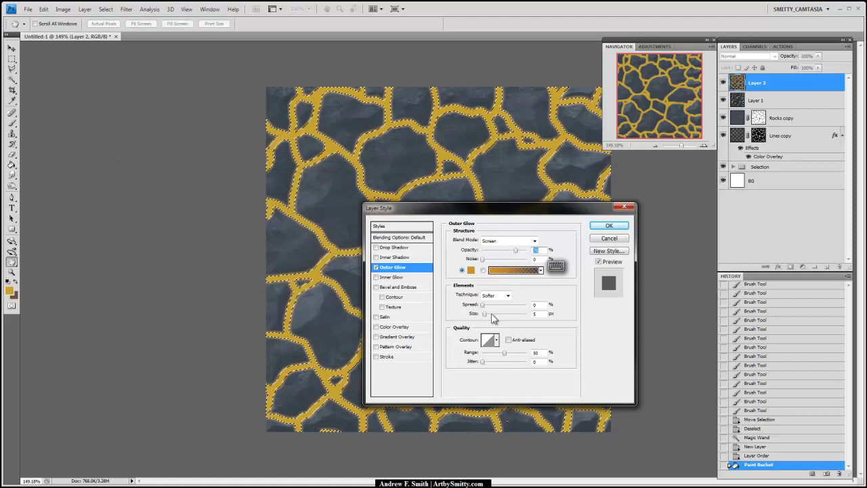
left_click_drag(488, 316, 485, 307)
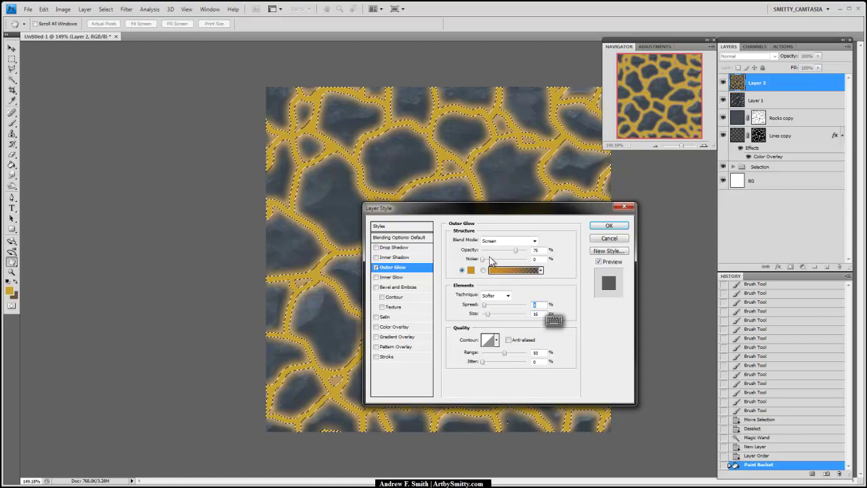
Change Layer 2's outer glow colour to burnt orange (#a55317) and apply the layer style.
left_click(471, 269)
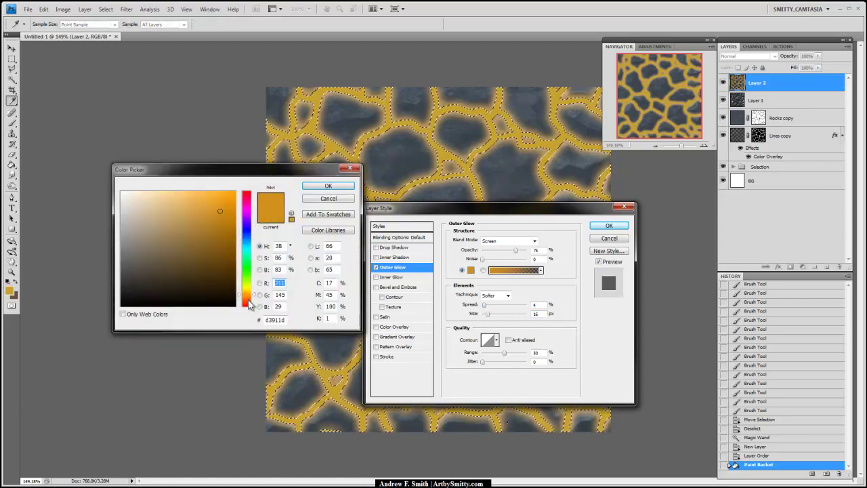
left_click(249, 300)
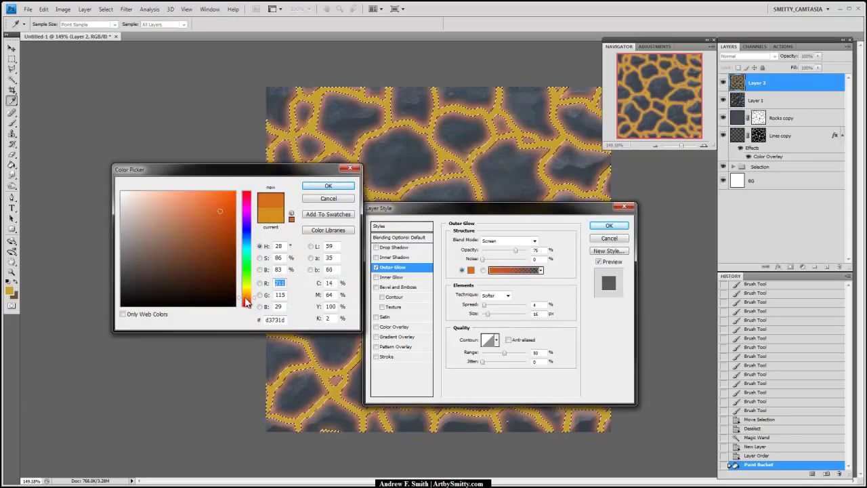
left_click(247, 297)
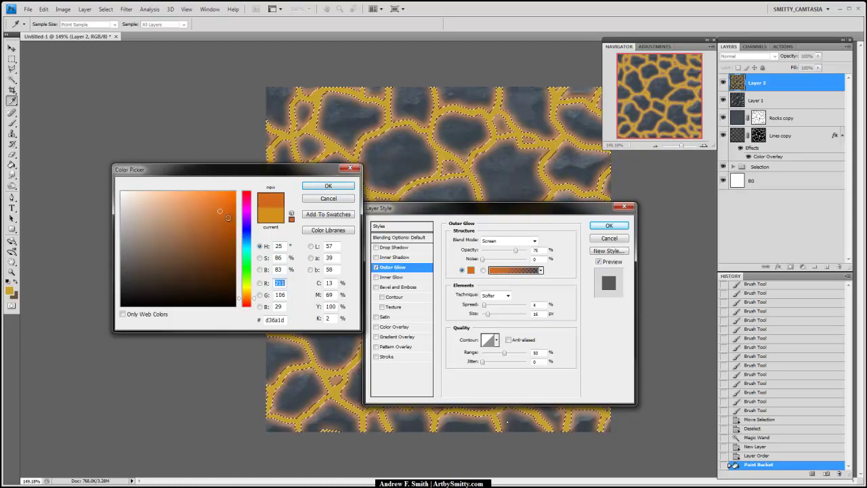
left_click(218, 227)
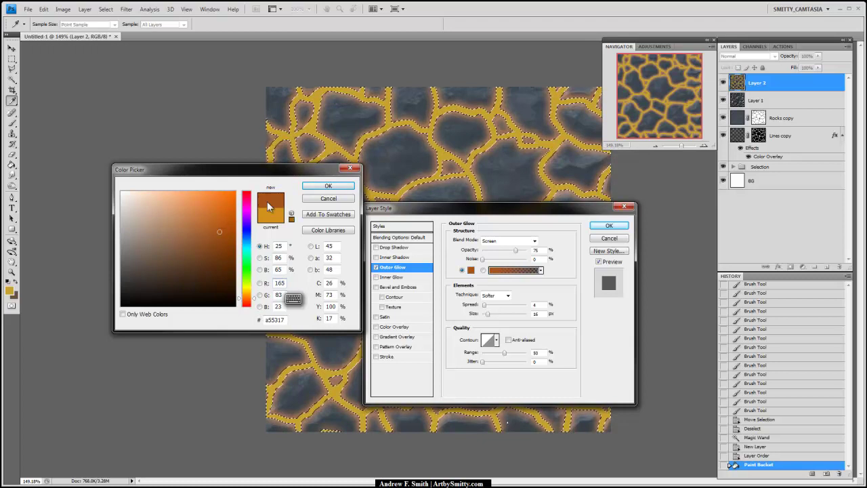
left_click(327, 186)
left_click(609, 225)
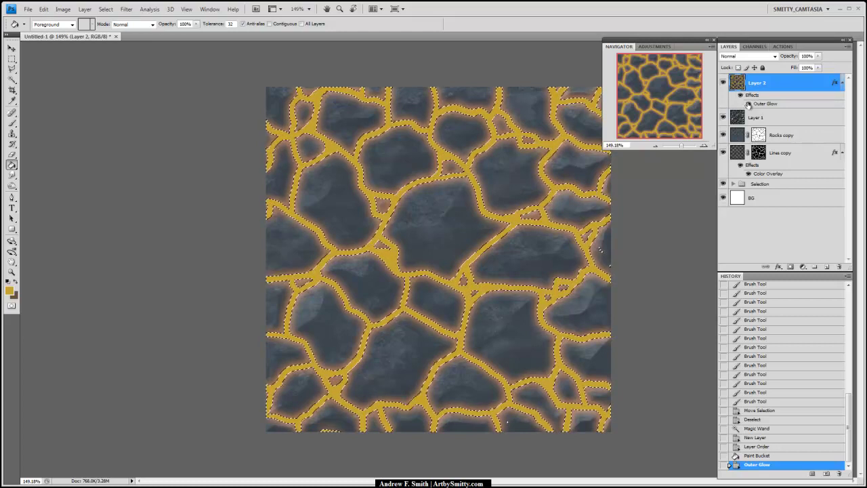
Compare the texture with and without the glowing cracks of Layer 2.
left_click(724, 83)
left_click(724, 83)
left_click(724, 84)
left_click(725, 83)
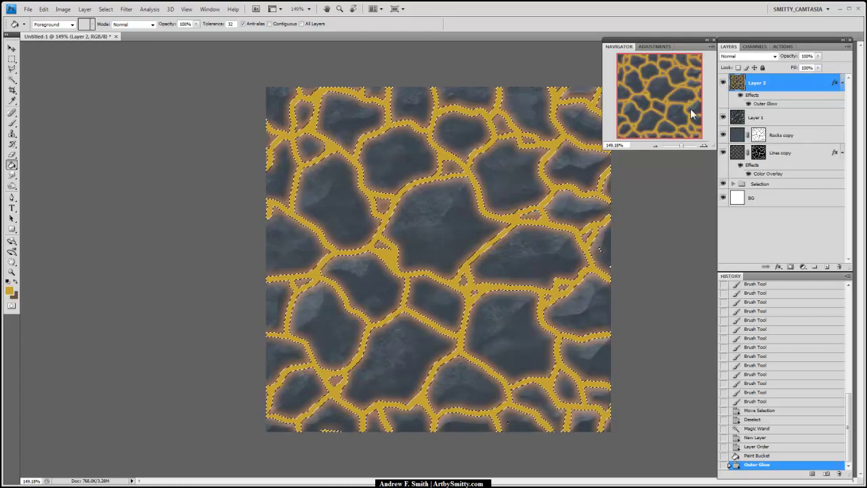
Clear the selection and lightly erase parts of the central cracks on Layer 2 with a 70 px eraser at 17% opacity.
key("m")
key("ctrl+d")
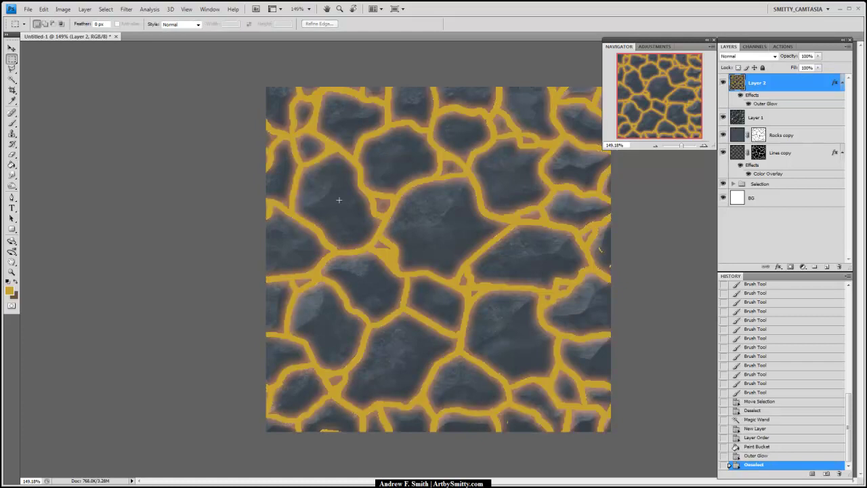
key("e")
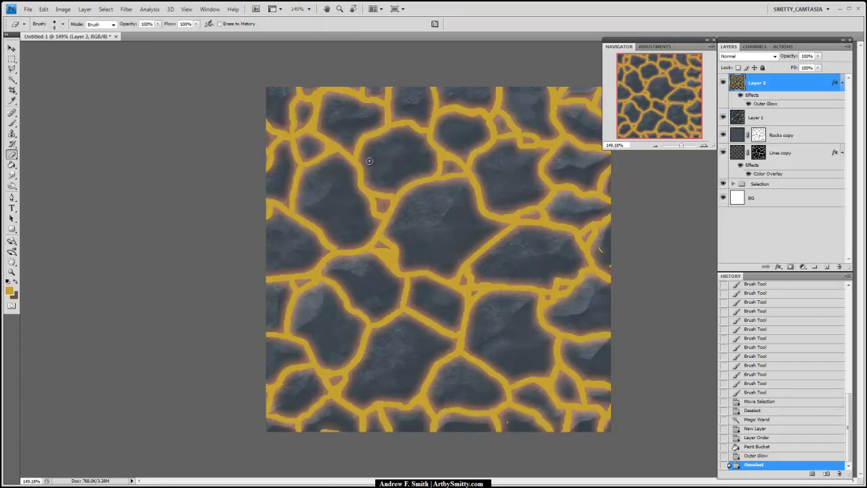
left_click(158, 24)
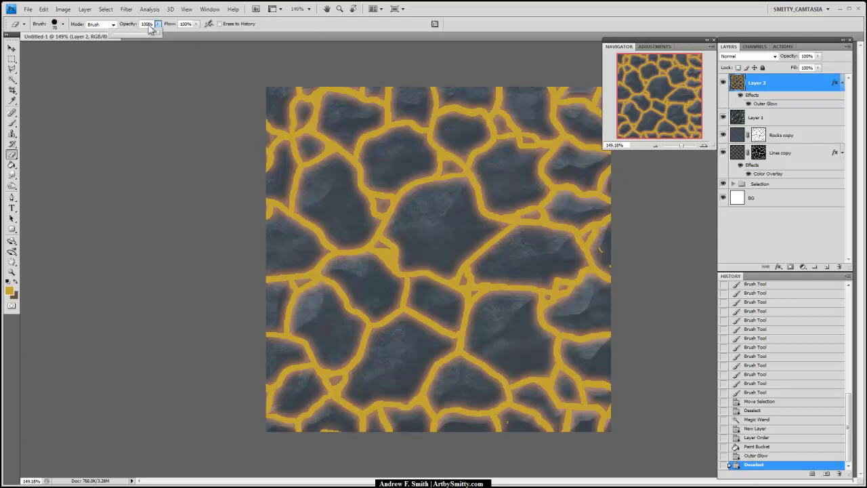
left_click(378, 206)
left_click(383, 239)
left_click(393, 261)
left_click(395, 265)
left_click(396, 271)
left_click(396, 271)
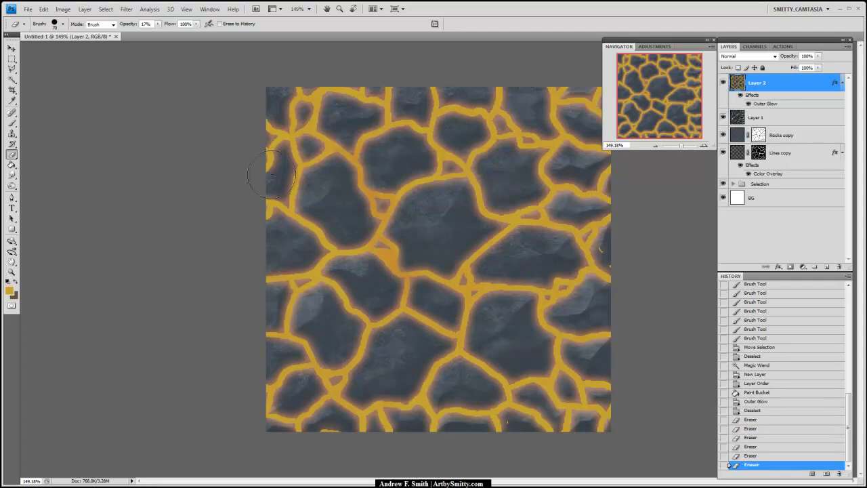
left_click(317, 269)
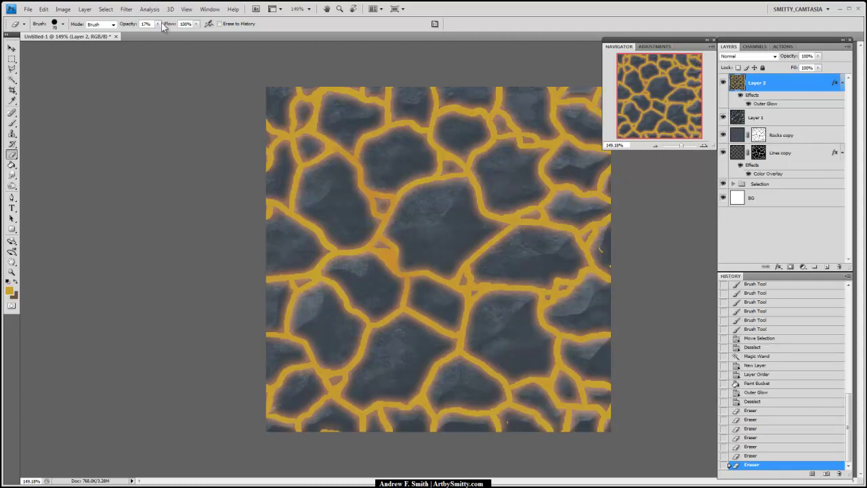
Raise the eraser opacity to 48% and partly erase the yellow cracks across Layer 2 to vary their colour.
left_click(157, 24)
left_click_drag(469, 282, 533, 307)
mouse_move(498, 194)
left_mouse_down()
mouse_move(518, 141)
mouse_move(394, 327)
mouse_move(371, 322)
left_mouse_up()
mouse_move(432, 158)
left_mouse_down()
mouse_move(496, 248)
mouse_move(486, 225)
left_mouse_up()
left_click_drag(542, 216, 561, 294)
mouse_move(561, 298)
left_mouse_down()
mouse_move(561, 312)
mouse_move(375, 412)
left_mouse_up()
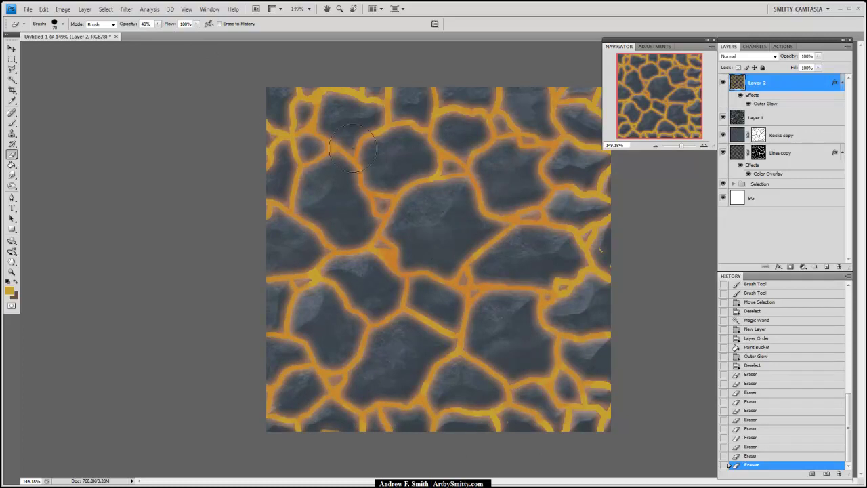
left_click(611, 221)
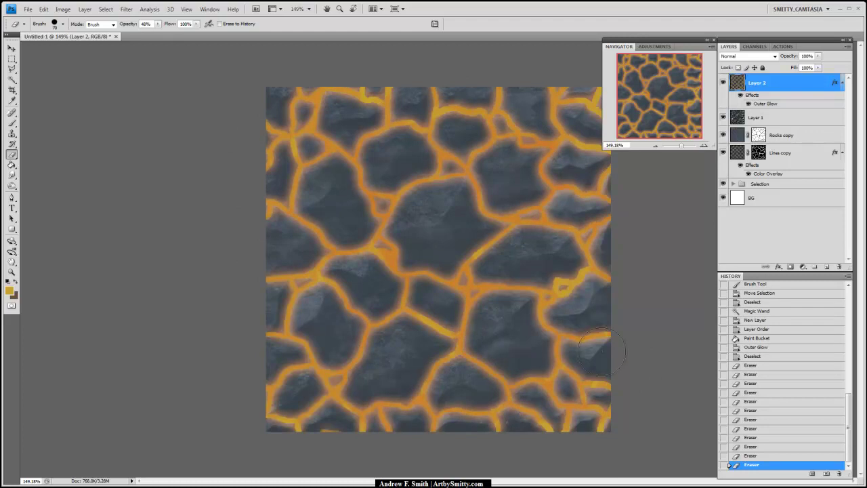
left_click(198, 321)
left_click(493, 391)
left_click(786, 119)
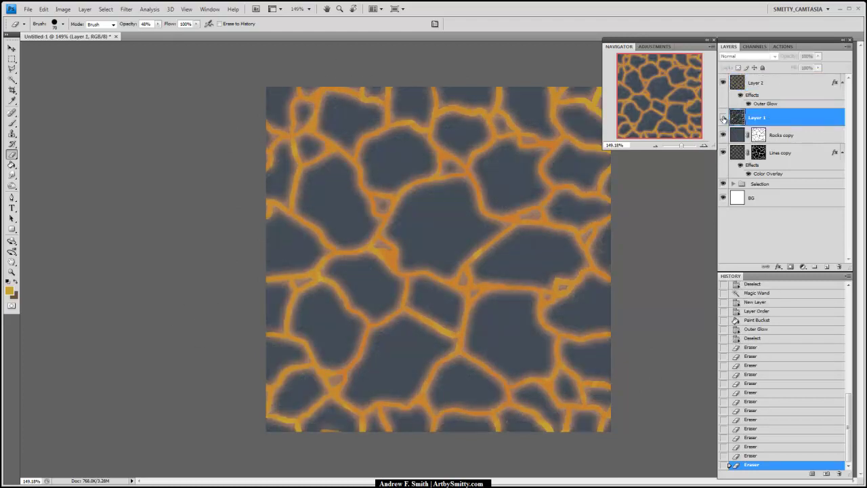
left_click_drag(803, 119, 827, 267)
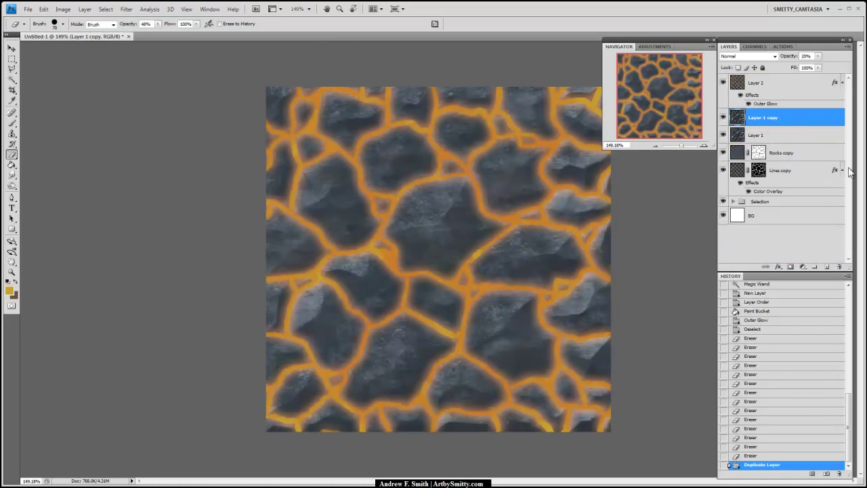
right_click(788, 120)
left_click(778, 121)
left_click_drag(778, 121, 838, 266)
Duplicate the Rocks copy layer, place the duplicate above Layer 1 and set its opacity to 44%.
left_click_drag(804, 135, 793, 64)
left_click(819, 57)
Add Bevel and Emboss to Rocks copy 2 with 450% depth, 6 px size and an orange highlight colour (#c96711).
right_click(791, 125)
left_click(802, 139)
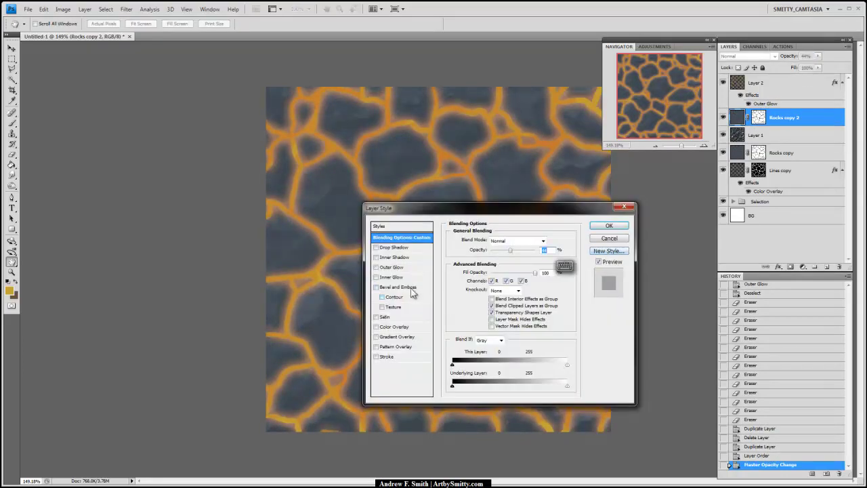
left_click(413, 286)
left_click_drag(488, 281, 506, 263)
left_click(549, 355)
left_click(247, 298)
left_click_drag(209, 226, 225, 216)
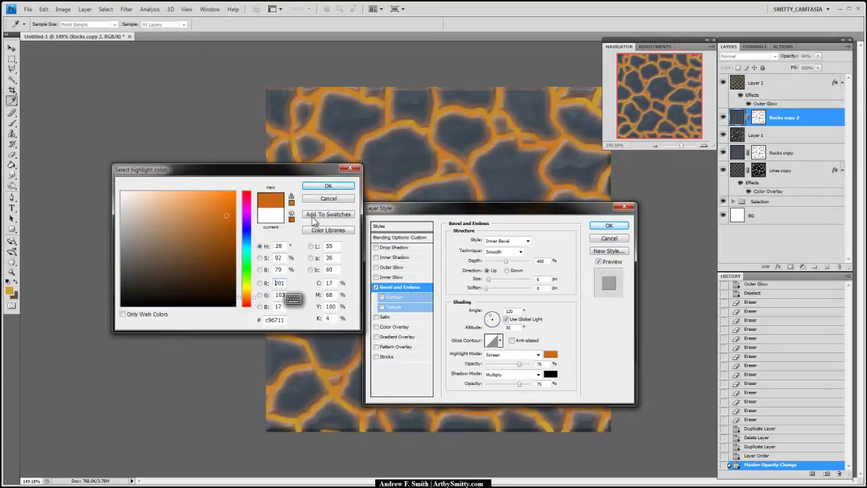
left_click(329, 186)
Set the bevel's shadow colour to a dark blue and apply the layer style to Rocks copy 2.
left_click(550, 374)
left_click_drag(247, 252, 247, 234)
left_click(233, 285)
left_click(329, 185)
left_click(551, 374)
left_click(328, 186)
left_click(609, 225)
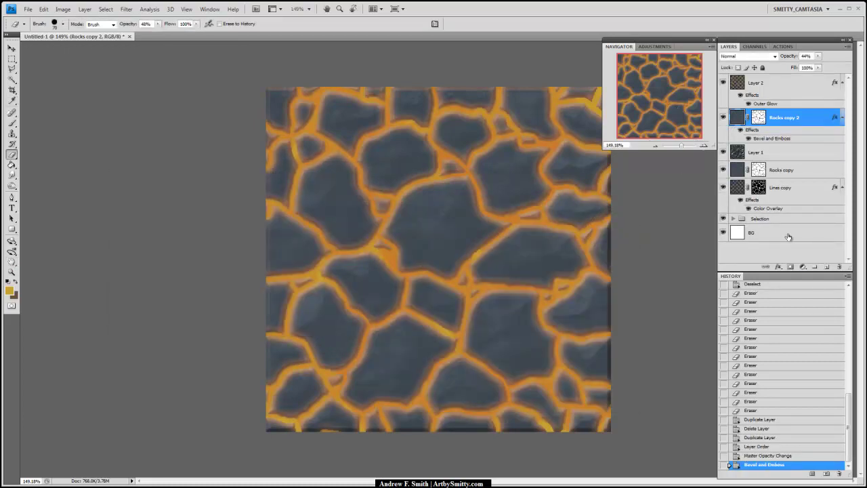
Create a new empty layer and merge it with Rocks copy 2 to flatten the bevel effect into ordinary pixels.
left_click(827, 268)
left_click(807, 142, "shift")
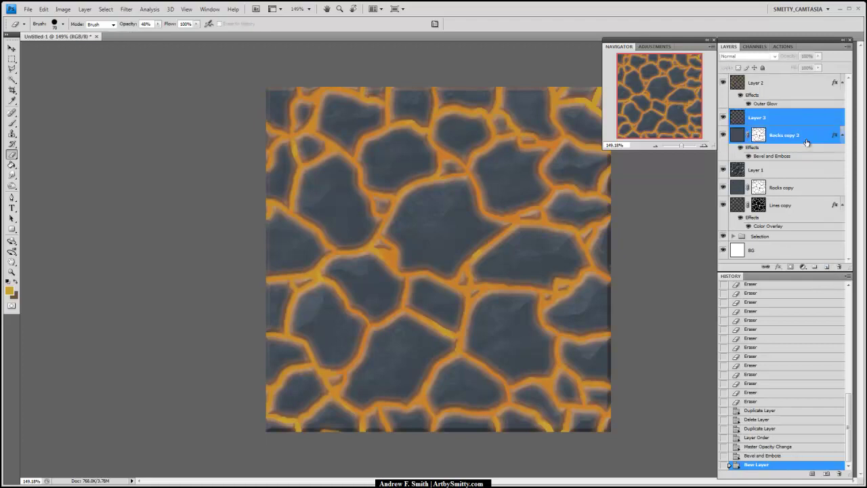
key("ctrl+e")
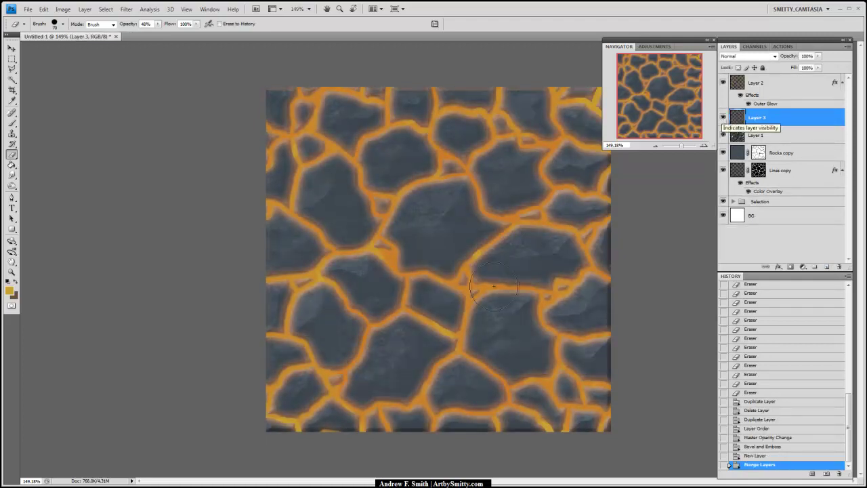
left_click_drag(682, 147, 680, 146)
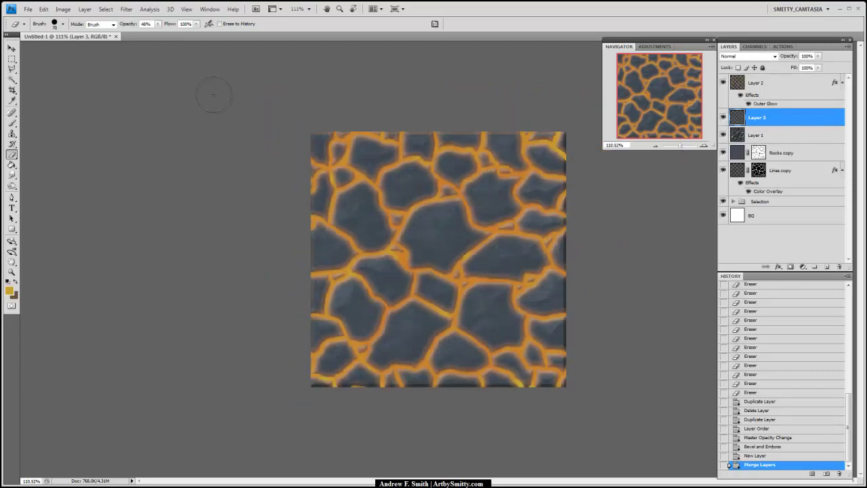
Choose a soft 100 px eraser brush and erase Layer 3 along the outer borders of the texture to remove the edge bevel.
left_click(63, 25)
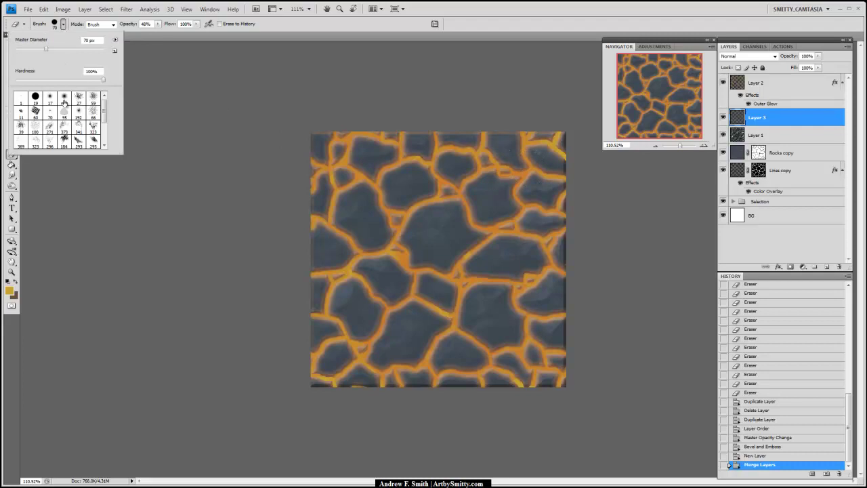
left_click(171, 96)
key("bracketright")
key("bracketright")
key("bracketright")
key("bracketright")
left_click_drag(561, 190, 562, 174)
mouse_move(285, 389)
left_mouse_down()
mouse_move(387, 376)
mouse_move(502, 381)
left_mouse_up()
left_click_drag(690, 146, 682, 146)
left_click_drag(529, 80, 270, 65)
mouse_move(297, 449)
left_mouse_down()
mouse_move(262, 452)
mouse_move(506, 421)
mouse_move(646, 456)
mouse_move(662, 298)
mouse_move(648, 299)
left_mouse_up()
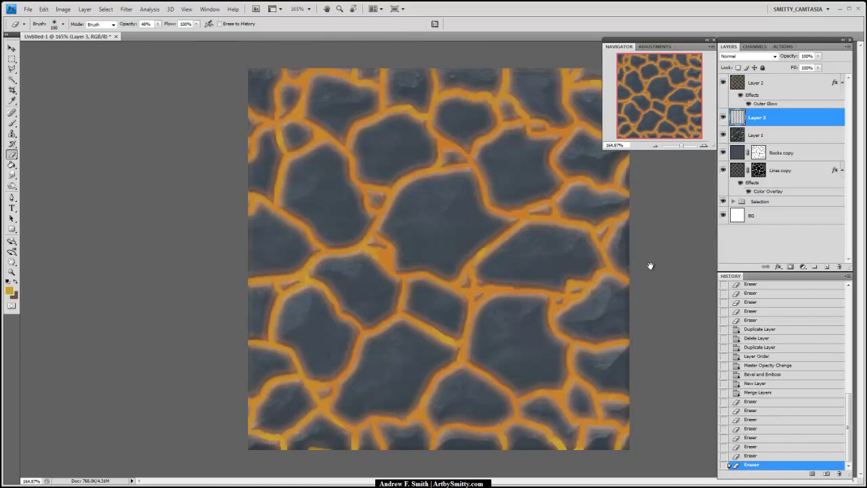
Partly erase Layer 3 across the rock faces and along the texture's side edge, raising the eraser opacity to 72%.
left_click_drag(684, 147, 688, 146)
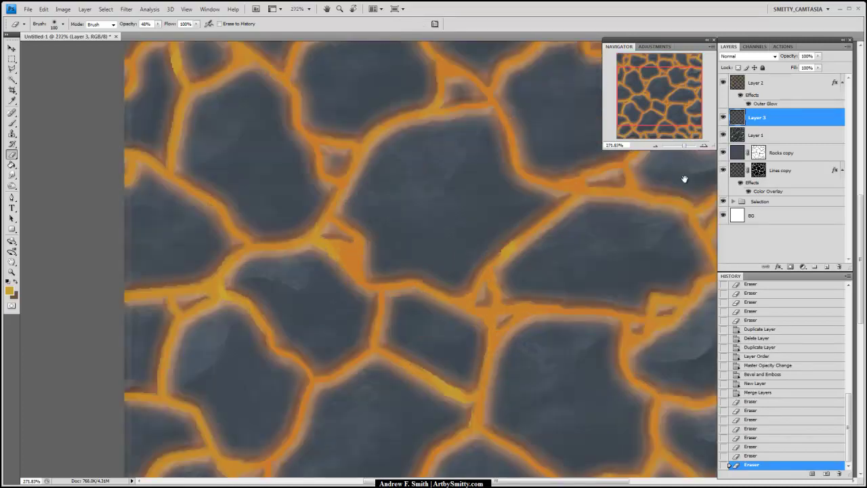
mouse_move(446, 130)
left_mouse_down()
mouse_move(487, 364)
mouse_move(481, 350)
left_mouse_up()
mouse_move(453, 294)
left_mouse_down()
mouse_move(465, 199)
mouse_move(464, 235)
left_mouse_up()
left_click_drag(362, 215, 552, 213)
mouse_move(514, 162)
left_mouse_down()
mouse_move(521, 155)
mouse_move(447, 177)
mouse_move(631, 208)
mouse_move(481, 189)
left_mouse_up()
mouse_move(289, 130)
left_mouse_down()
mouse_move(601, 120)
mouse_move(593, 119)
left_mouse_up()
mouse_move(331, 135)
left_mouse_down()
mouse_move(322, 332)
mouse_move(345, 107)
mouse_move(305, 332)
mouse_move(345, 151)
left_mouse_up()
left_click_drag(300, 172, 393, 446)
left_click_drag(550, 377, 264, 337)
mouse_move(463, 357)
left_mouse_down()
mouse_move(50, 354)
mouse_move(557, 393)
mouse_move(642, 340)
left_mouse_up()
left_click_drag(620, 214, 478, 371)
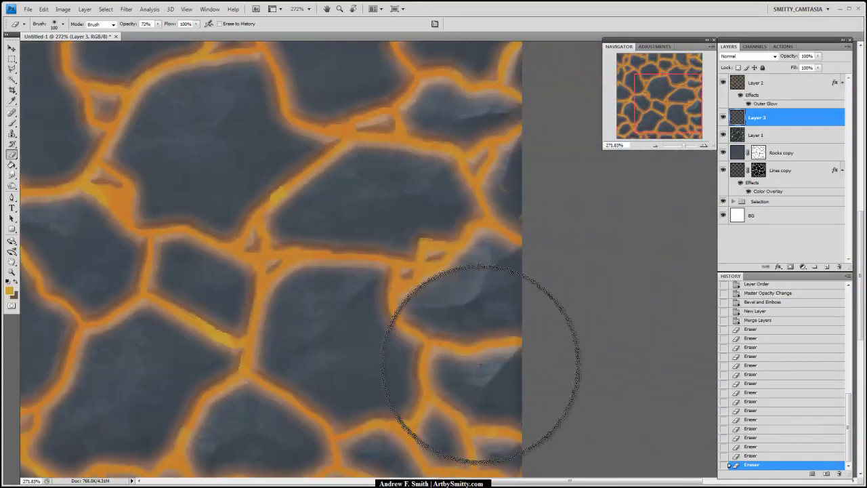
left_click_drag(543, 378, 525, 179)
left_click_drag(533, 149, 552, 305)
mouse_move(541, 95)
left_mouse_down()
mouse_move(439, 93)
mouse_move(368, 183)
left_mouse_up()
Compare the texture with and without Layer 3 at different zoom levels.
left_click_drag(683, 145, 683, 146)
left_click(723, 118)
left_click(723, 118)
left_click(724, 118)
left_click(724, 117)
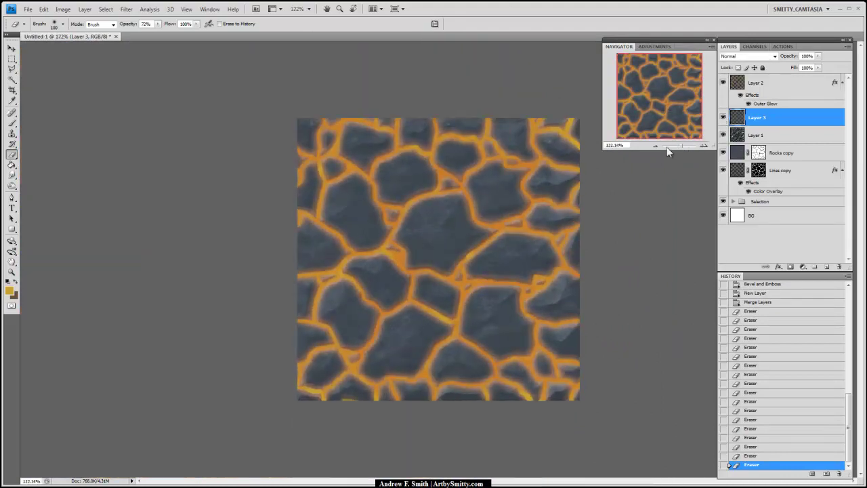
left_click_drag(685, 146, 681, 146)
left_click(724, 118)
left_click(724, 119)
left_click(723, 119)
left_click(724, 120)
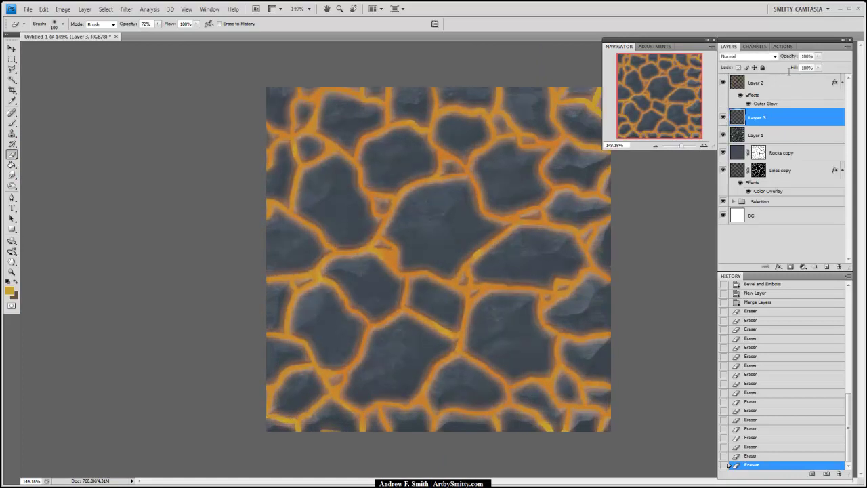
Set Layer 3's blend mode to Overlay and its opacity to 74%, checking the effect against the neighbouring layers.
left_click(773, 57)
left_click(738, 174)
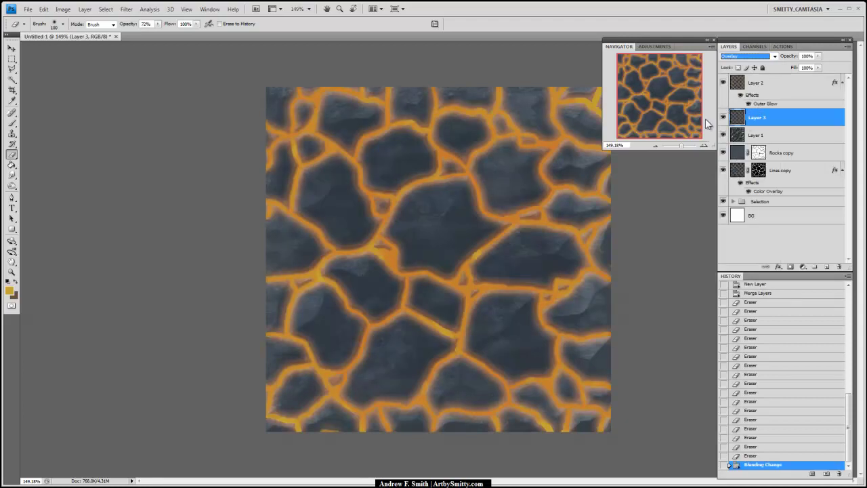
left_click_drag(681, 147, 679, 145)
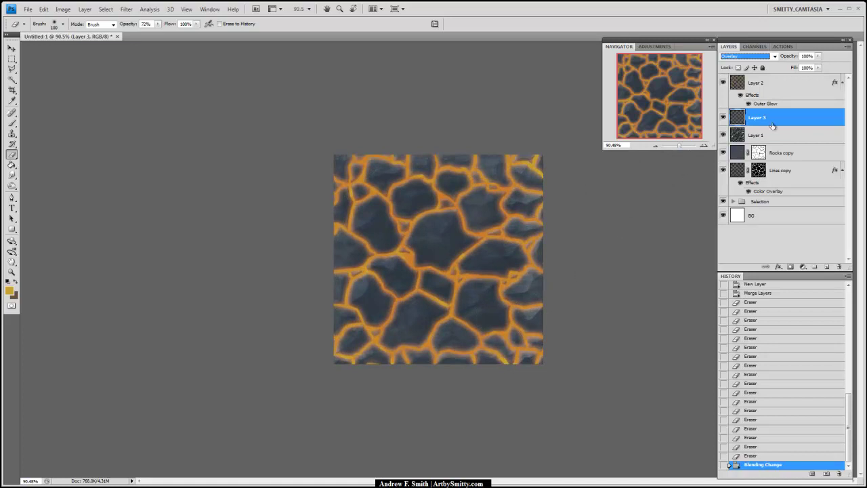
left_click_drag(819, 56, 807, 71)
left_click_drag(679, 148, 681, 145)
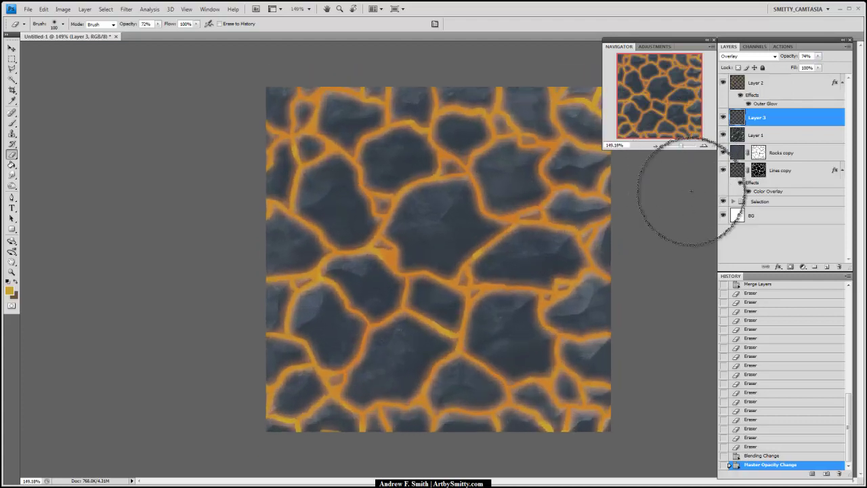
left_click(723, 118)
left_click(723, 84)
left_click(723, 84)
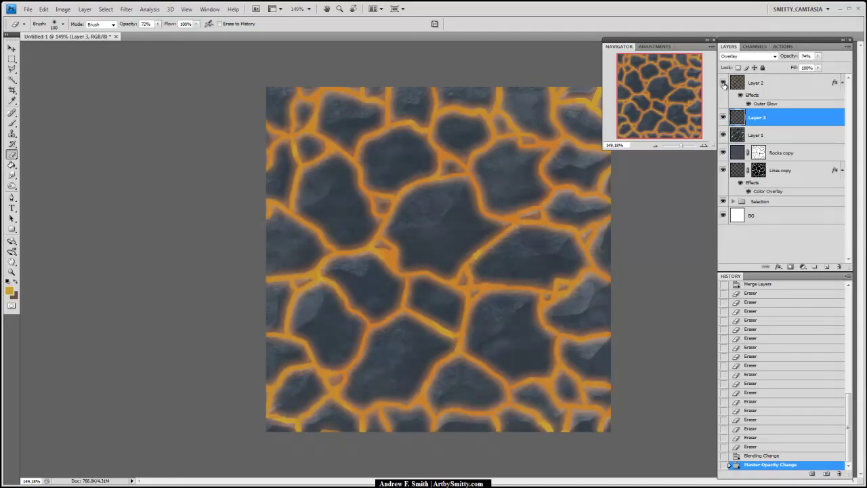
left_click(723, 82)
left_click(723, 82)
Create a new layer above Layer 2 and merge the two to flatten the crack glow.
left_click(755, 82)
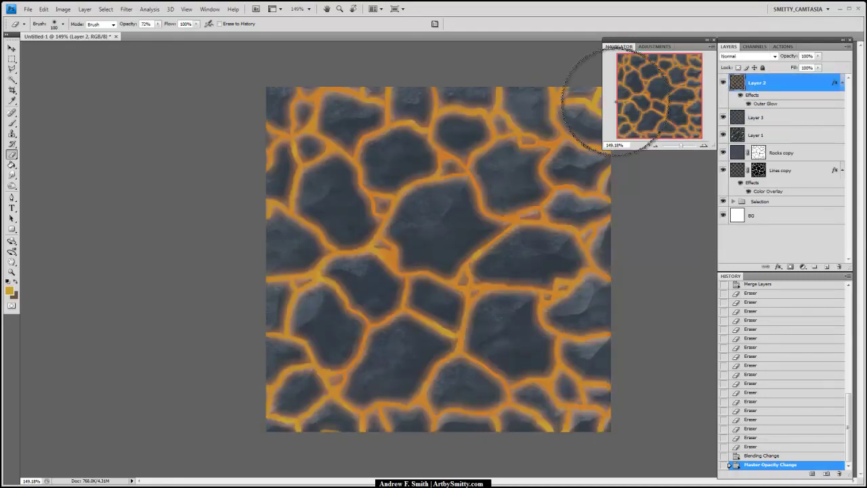
left_click(826, 266)
left_click(777, 102, "shift")
key("ctrl+e")
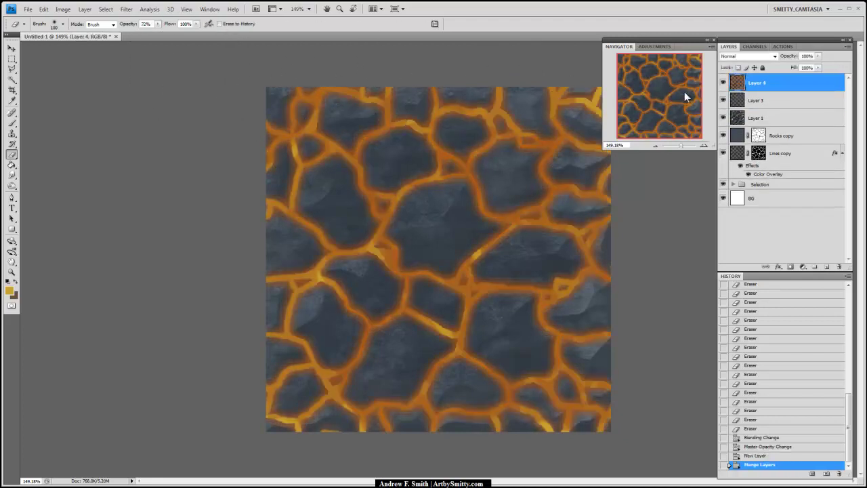
Brighten Layer 4's glowing cracks with Levels, using a black input of 34 and a white input of 174.
left_click(63, 8)
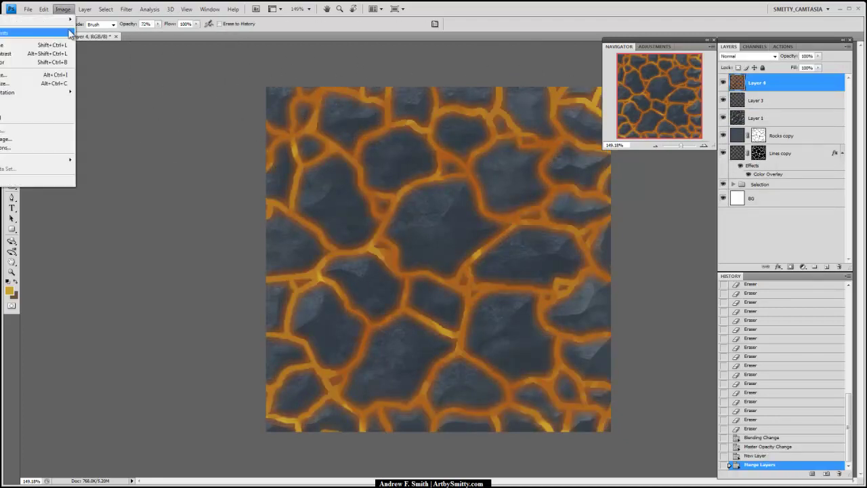
left_click(88, 41)
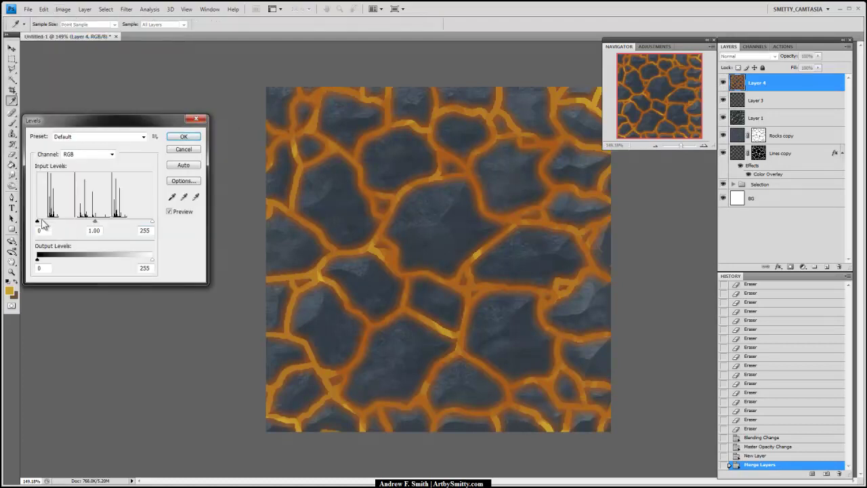
left_click_drag(38, 222, 48, 221)
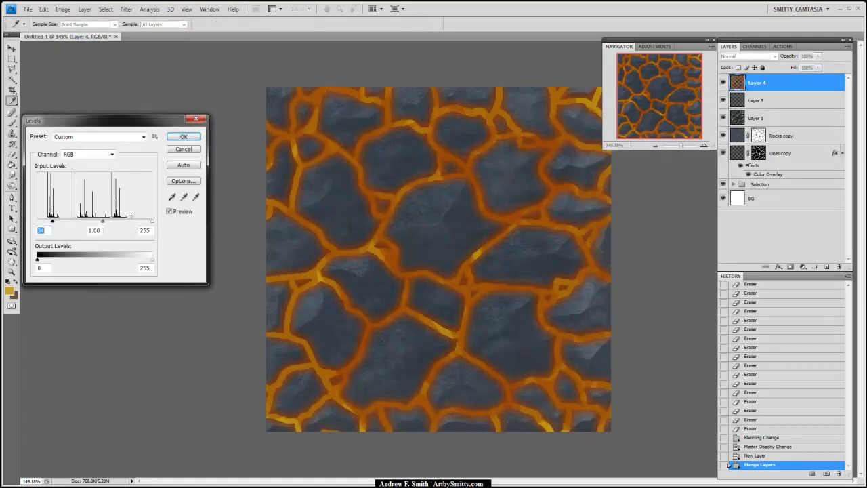
left_click_drag(152, 221, 126, 221)
left_click_drag(118, 224, 114, 225)
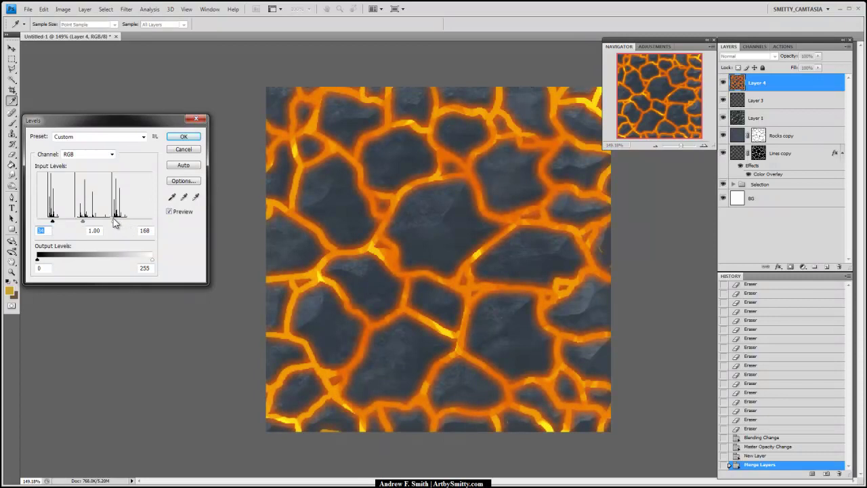
key("Tab")
key("Tab")
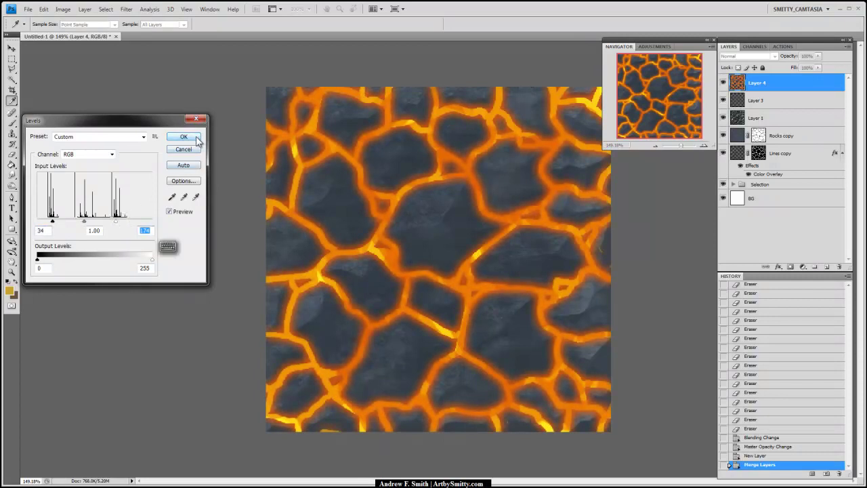
left_click(195, 138)
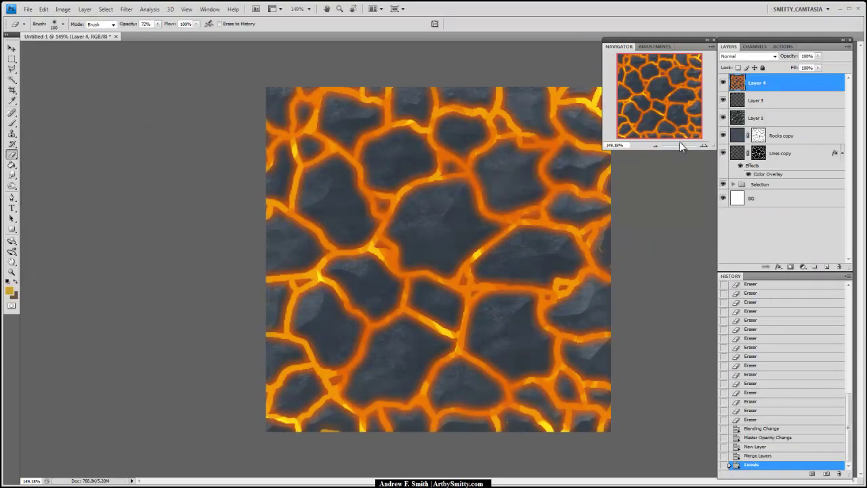
left_click(723, 82)
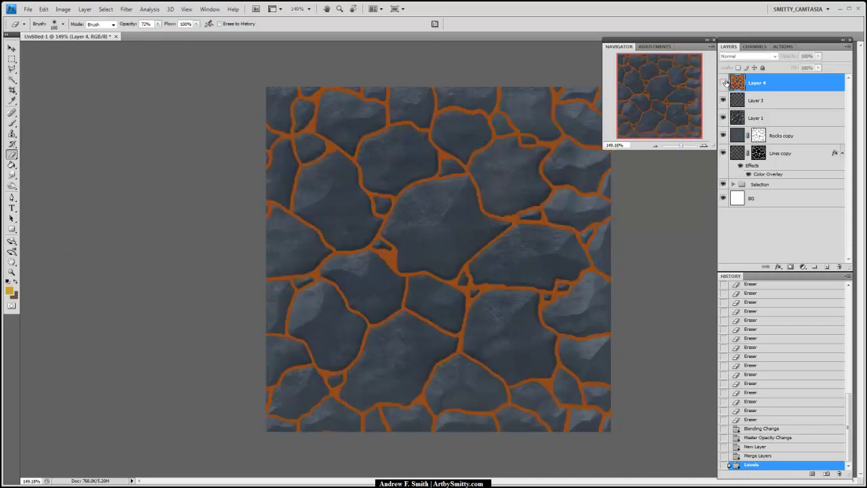
left_click(723, 82)
Change the Lines copy layer's Color Overlay to bright yellow-green (#d8ff00).
left_click(781, 155)
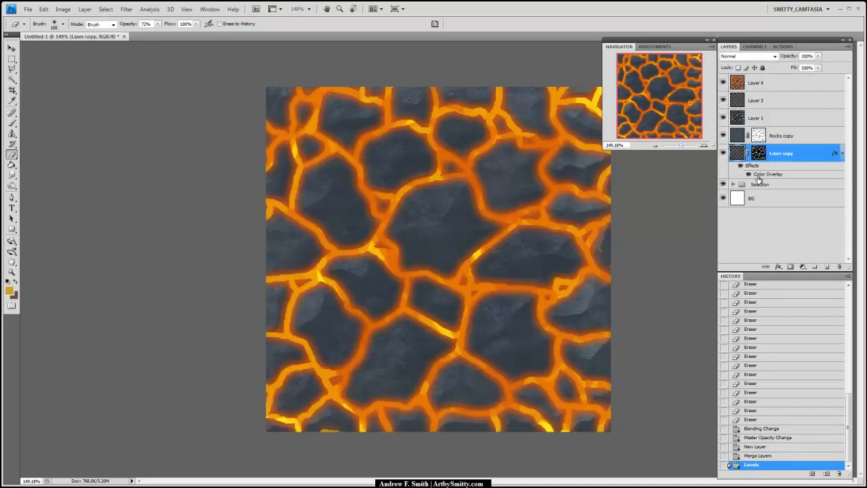
double_click(757, 175)
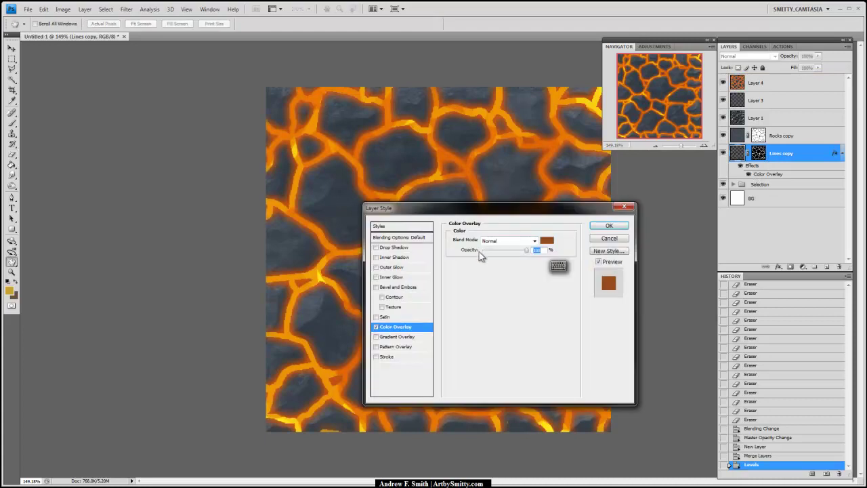
left_click(548, 239)
left_click_drag(234, 269, 248, 286)
left_click(236, 193)
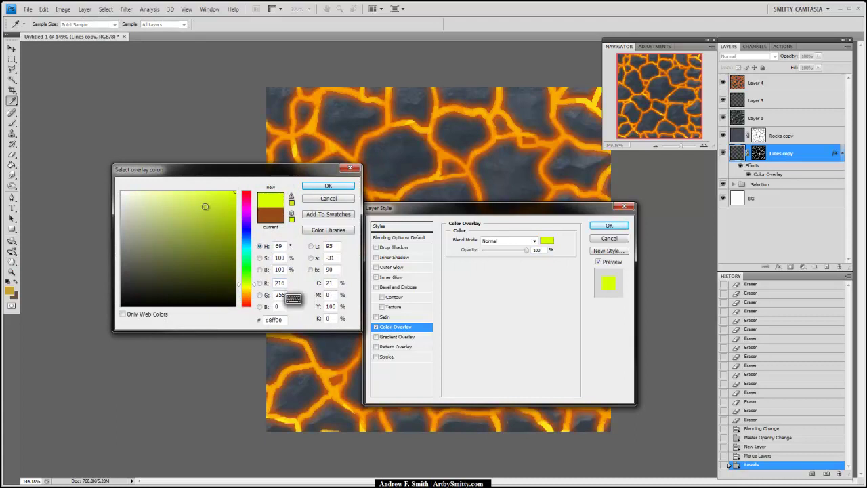
left_click(329, 187)
left_click(609, 226)
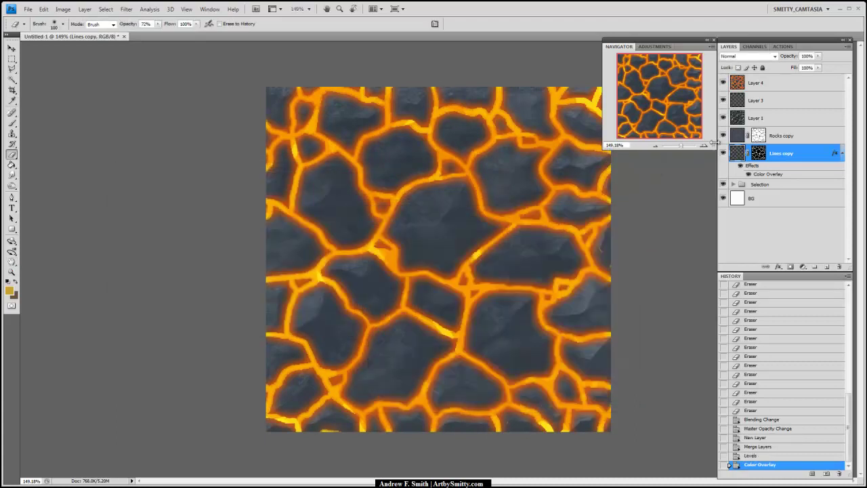
Compare the crack colours by hiding and showing Layer 4 and the Lines copy layer.
left_click(723, 82)
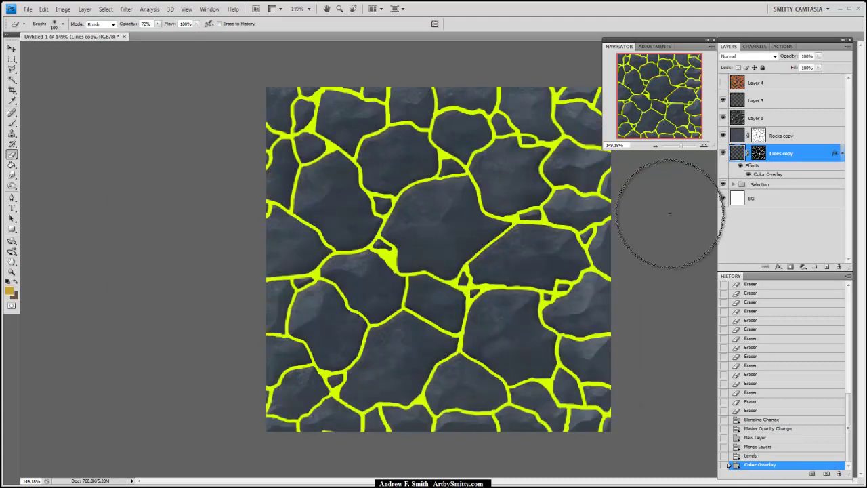
left_click(724, 154)
left_click(723, 154)
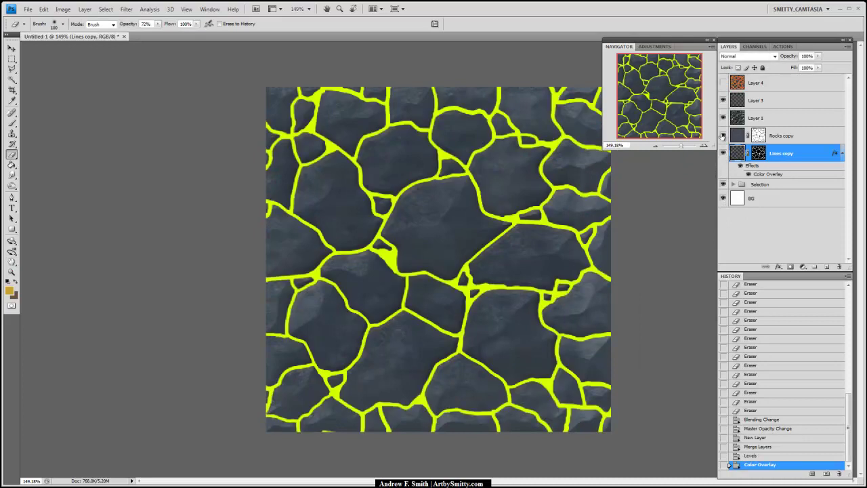
left_click(724, 154)
left_click(724, 155)
left_click(724, 156)
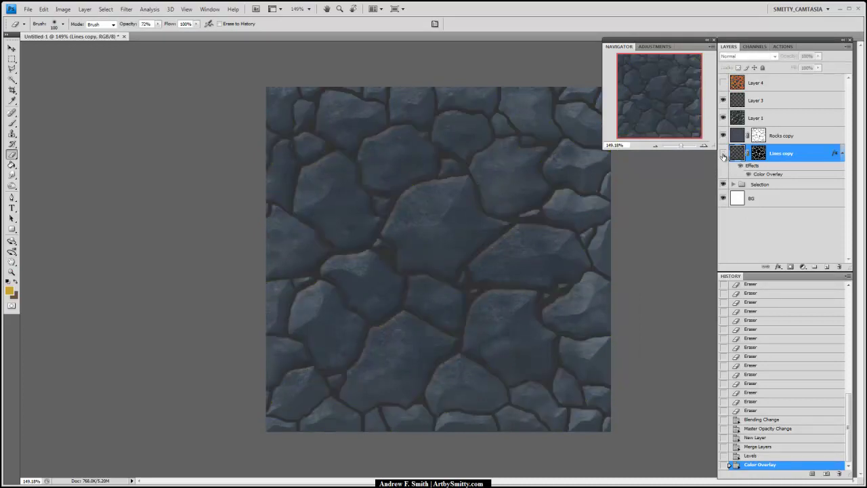
left_click(723, 154)
left_click(723, 82)
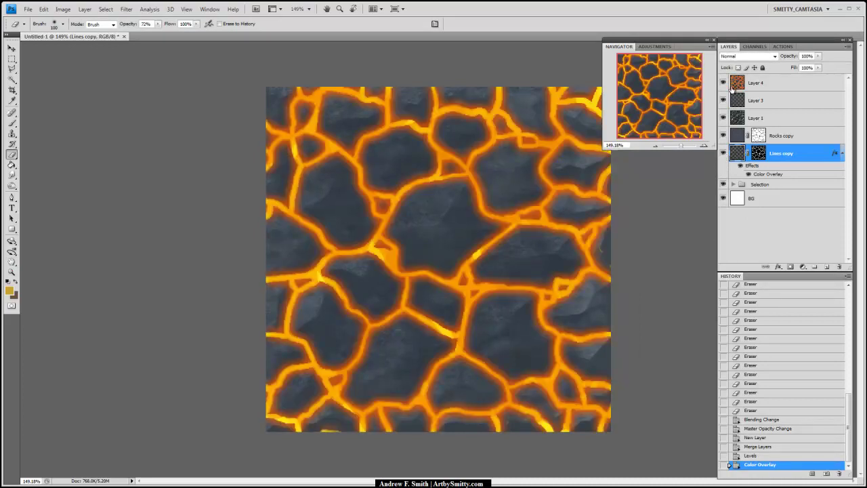
On Layer 4, set the eraser opacity to 42%, adjust its size and erase the wide crack junction beside the central rock.
left_click_drag(677, 144, 688, 144)
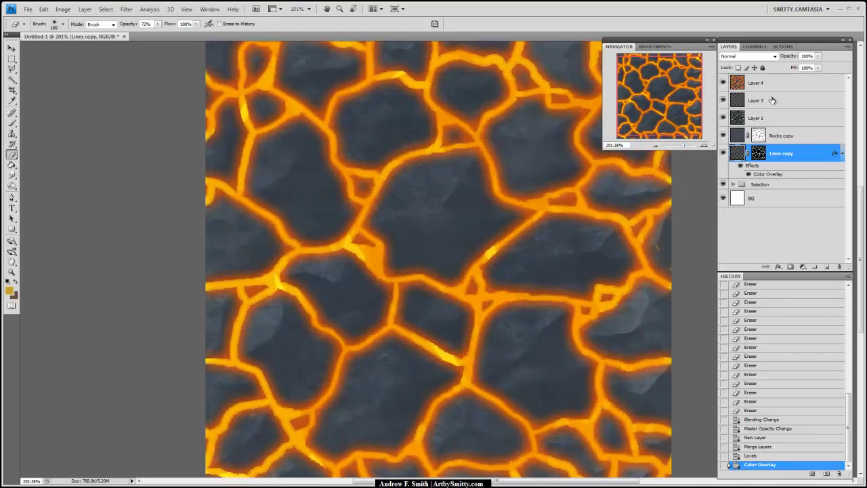
left_click(739, 84)
key("bracketleft")
key("bracketleft")
key("bracketleft")
key("bracketleft")
key("bracketleft")
key("bracketleft")
key("bracketleft")
key("bracketleft")
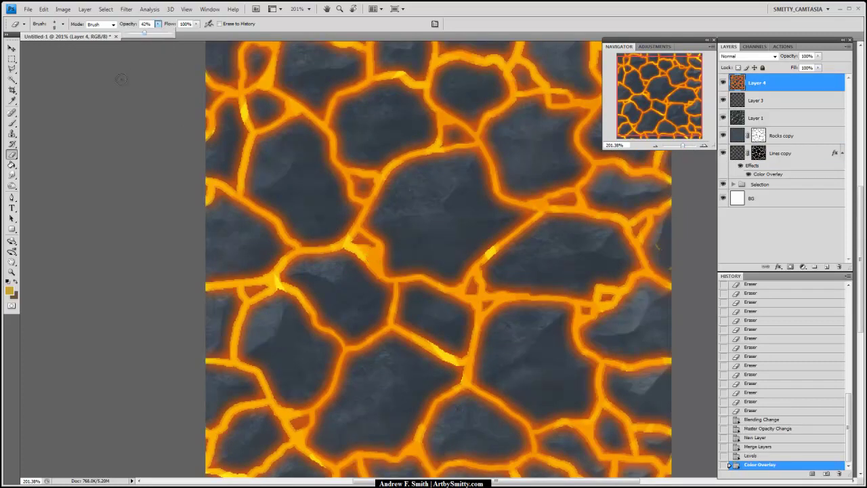
left_click(314, 239)
key("bracketright")
key("bracketright")
key("bracketright")
key("bracketright")
key("bracketright")
key("bracketright")
left_click(369, 250)
left_click(370, 254)
left_click(374, 258)
left_click_drag(441, 156, 455, 211)
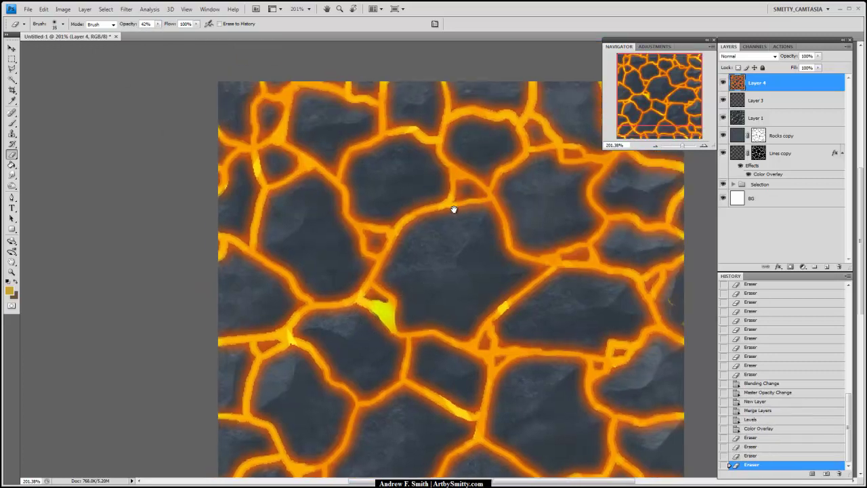
left_click(460, 180)
left_click(458, 173)
left_click(466, 184)
left_click(482, 187)
key("ctrl+alt+z")
key("ctrl+alt+z")
key("ctrl+alt+z")
Erase Layer 4 over the crack junctions above the central rock to expose the yellow-green lines, undoing the last stroke.
left_click(462, 182)
mouse_move(485, 193)
left_mouse_down()
mouse_move(539, 139)
mouse_move(525, 118)
mouse_move(530, 139)
left_mouse_up()
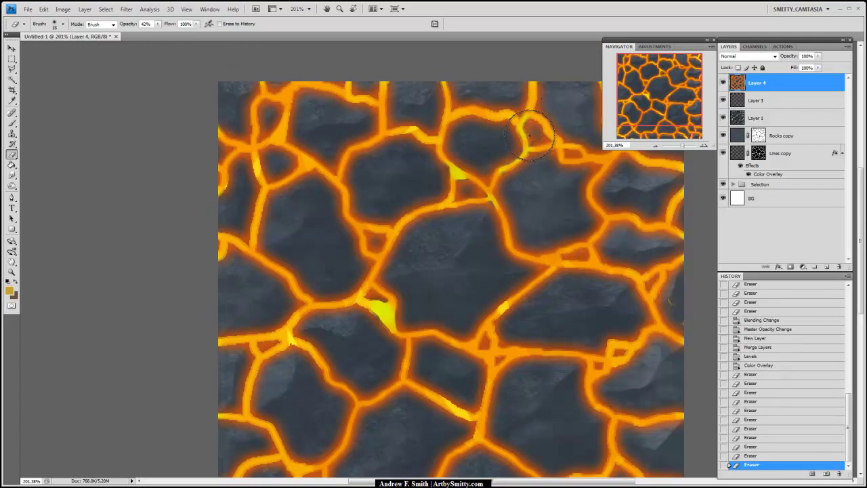
left_click(486, 202)
left_click(464, 183)
left_click(462, 180)
key("ctrl+z")
Lower the eraser opacity to 21% and lightly erase Layer 4 around the small triangular gap above the central rock.
left_click(158, 24)
left_click_drag(157, 33, 148, 33)
left_click(456, 171)
left_click(473, 194)
Lightly erase Layer 4 around the triangular gap to the right of the central rock with the 21% eraser.
left_click_drag(538, 226, 496, 178)
left_click(509, 221)
left_click(533, 210)
left_click(515, 212)
left_click(513, 211)
left_click(520, 210)
left_click(531, 209)
left_click(553, 210)
left_click(552, 146)
left_click(563, 110)
left_click_drag(603, 208, 545, 122)
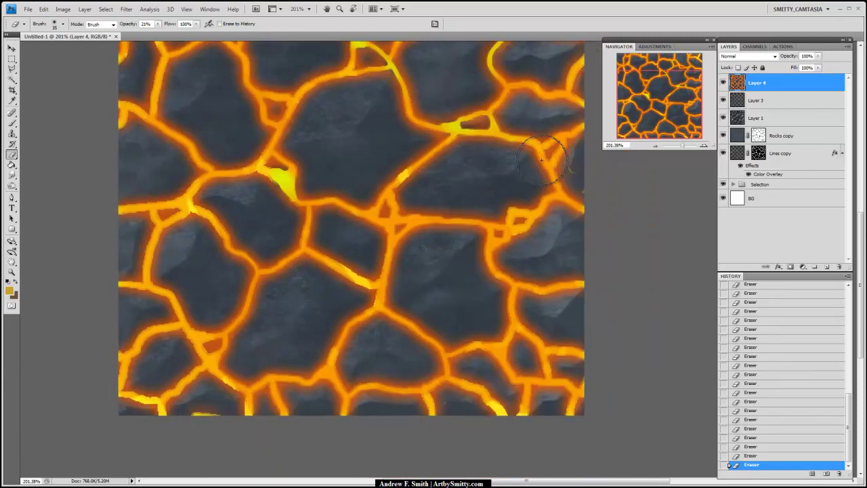
Erase Layer 4 over the crossing cracks below the central rock and the triangular gap in the texture's lower-left area.
mouse_move(401, 245)
left_mouse_down()
mouse_move(386, 223)
mouse_move(393, 226)
mouse_move(358, 241)
left_mouse_up()
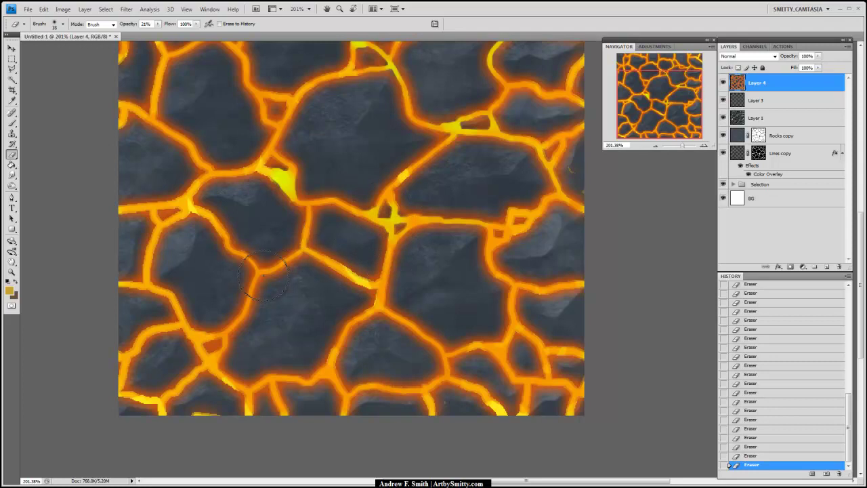
left_click_drag(215, 339, 208, 363)
mouse_move(399, 309)
left_mouse_down()
mouse_move(463, 378)
mouse_move(552, 367)
mouse_move(522, 323)
left_mouse_up()
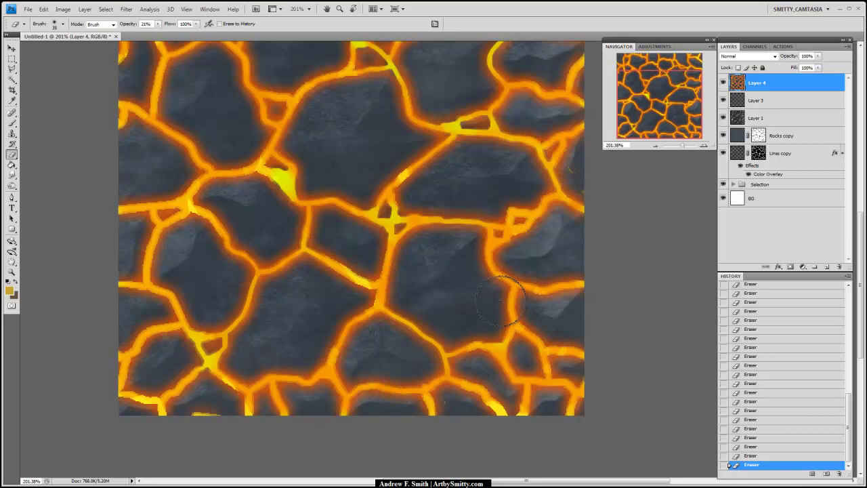
left_click_drag(471, 204, 580, 271)
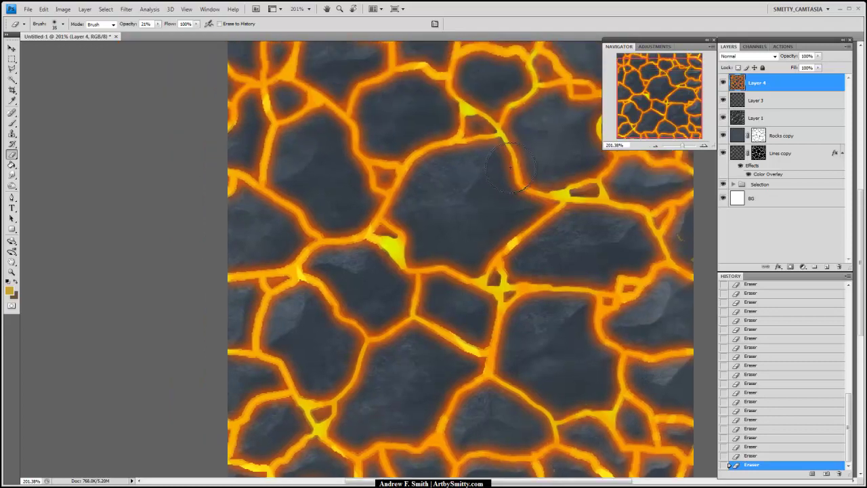
Lightly erase Layer 4 along the cracks above the central rock, including the upper-right junction and the small loop near the texture's upper edge.
left_click_drag(474, 115, 515, 244)
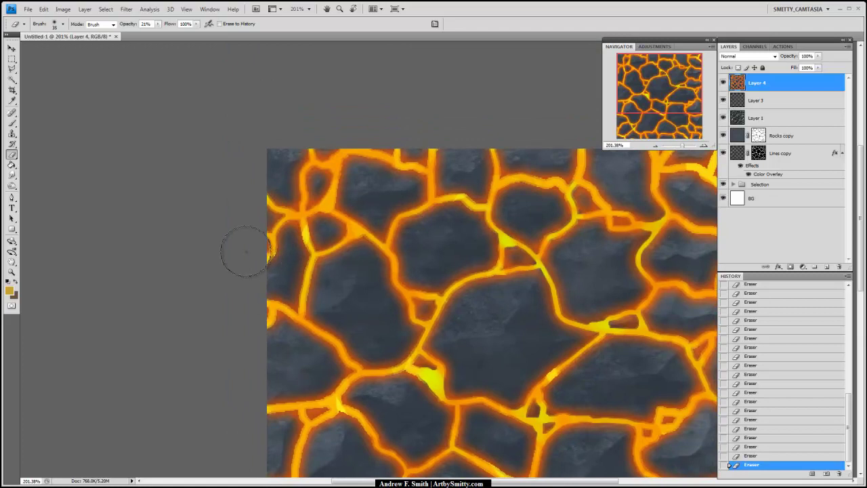
left_click_drag(429, 334, 351, 168)
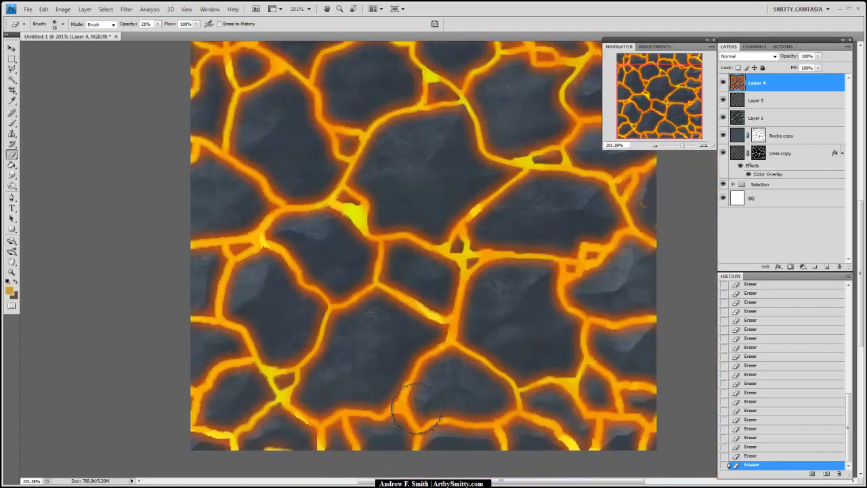
left_click_drag(506, 221, 441, 307)
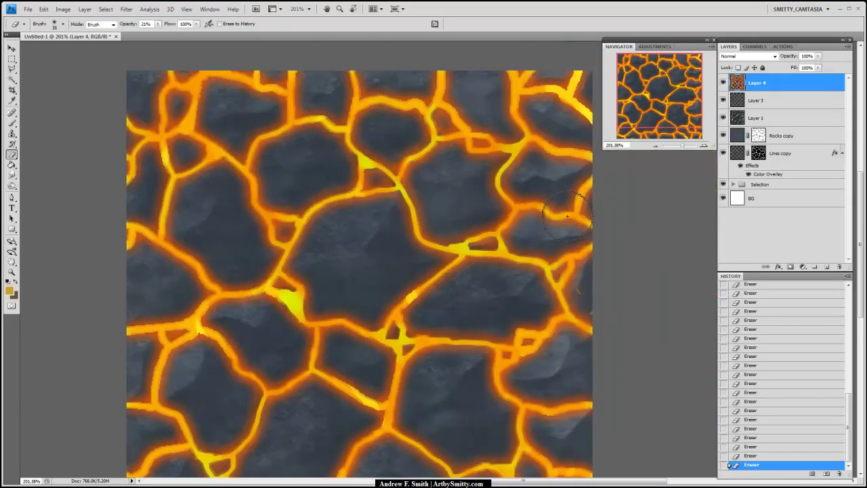
mouse_move(437, 122)
left_mouse_down()
mouse_move(552, 214)
mouse_move(494, 172)
left_mouse_up()
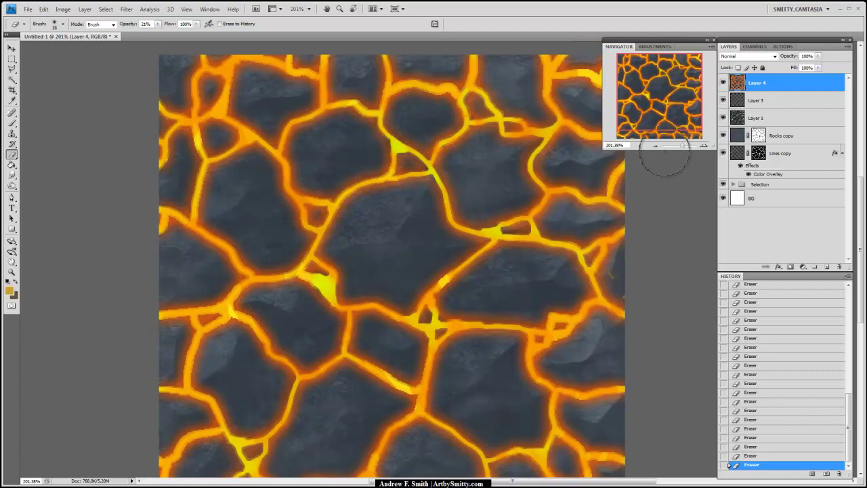
Erase Layer 4 around the cluster of small gaps near the texture's right edge to bring out the yellow lines.
mouse_move(511, 344)
left_mouse_down()
mouse_move(513, 260)
mouse_move(570, 235)
mouse_move(544, 252)
left_mouse_up()
mouse_move(564, 344)
left_mouse_down()
mouse_move(538, 271)
mouse_move(536, 286)
left_mouse_up()
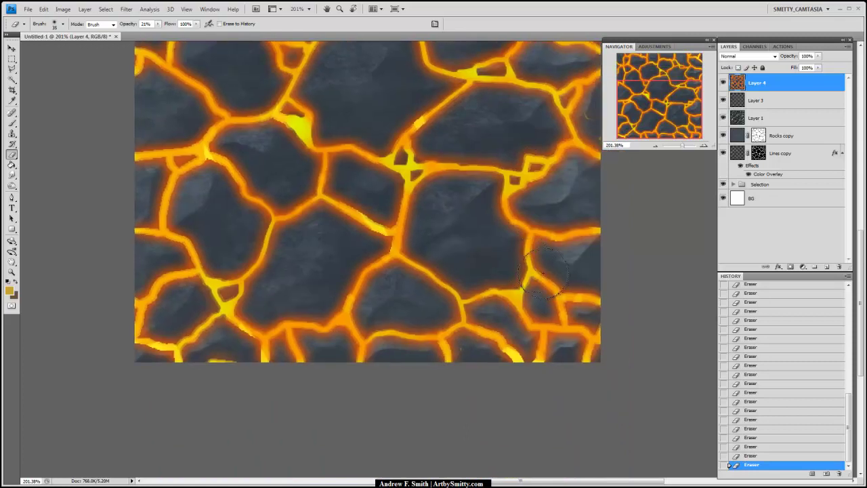
mouse_move(189, 173)
left_mouse_down()
mouse_move(280, 243)
mouse_move(293, 223)
left_mouse_up()
mouse_move(313, 112)
left_mouse_down()
mouse_move(323, 259)
mouse_move(324, 251)
left_mouse_up()
left_click_drag(359, 217, 364, 244)
left_click_drag(346, 122, 351, 168)
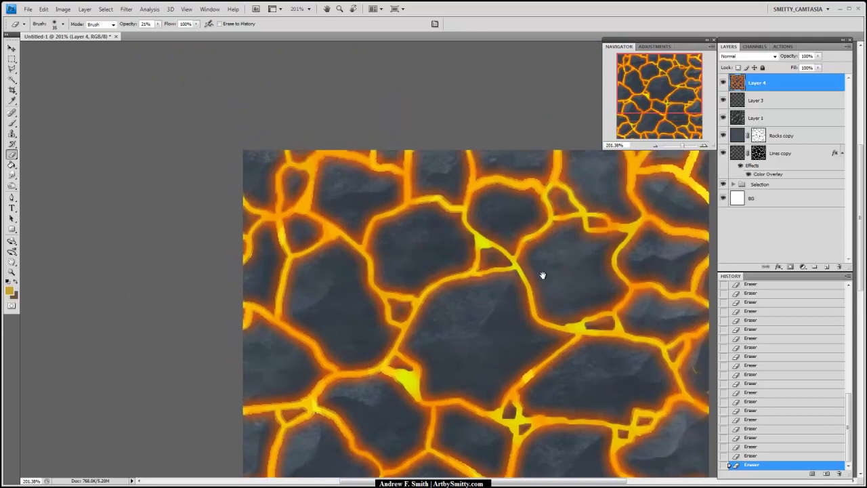
Lightly erase Layer 4 along the cracks and small gap beside the central rock and around the neighbouring rocks to vary the glow.
left_click_drag(517, 278, 443, 258)
left_click_drag(549, 255, 484, 210)
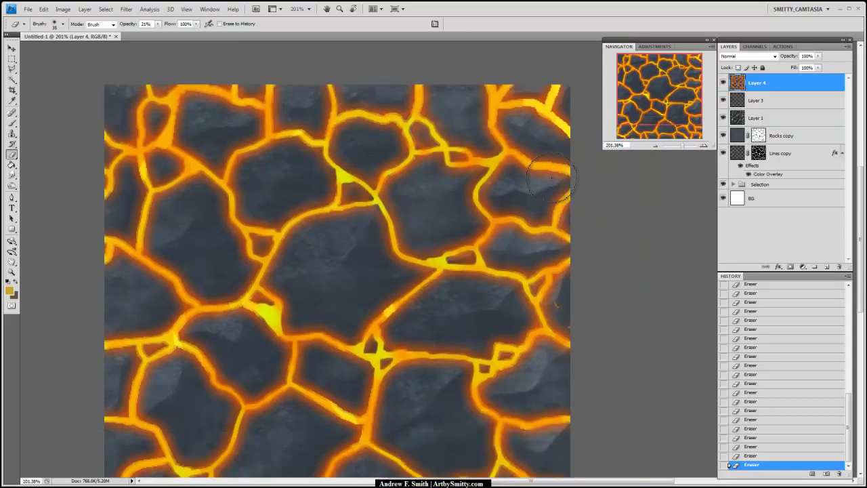
left_click_drag(429, 296, 509, 207)
left_click_drag(324, 315, 329, 308)
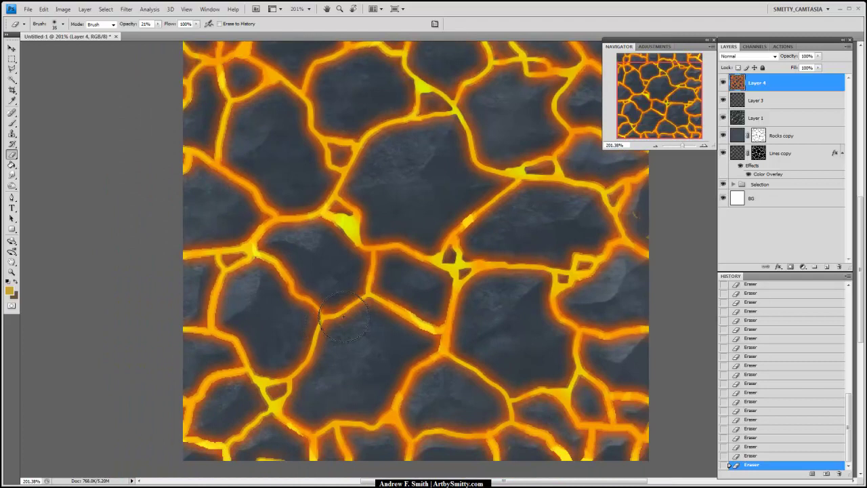
left_click_drag(507, 278, 484, 248)
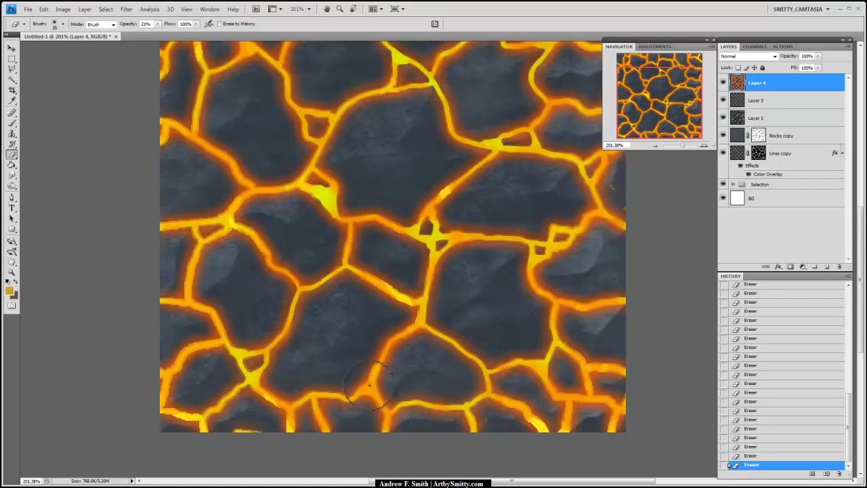
Lightly erase Layer 4 over the crack junctions in the lower part of the texture and check it at 100% zoom.
left_click_drag(566, 295, 482, 296)
mouse_move(504, 406)
left_mouse_down()
mouse_move(512, 408)
mouse_move(506, 403)
left_mouse_up()
scroll(486, 246, "left", 1)
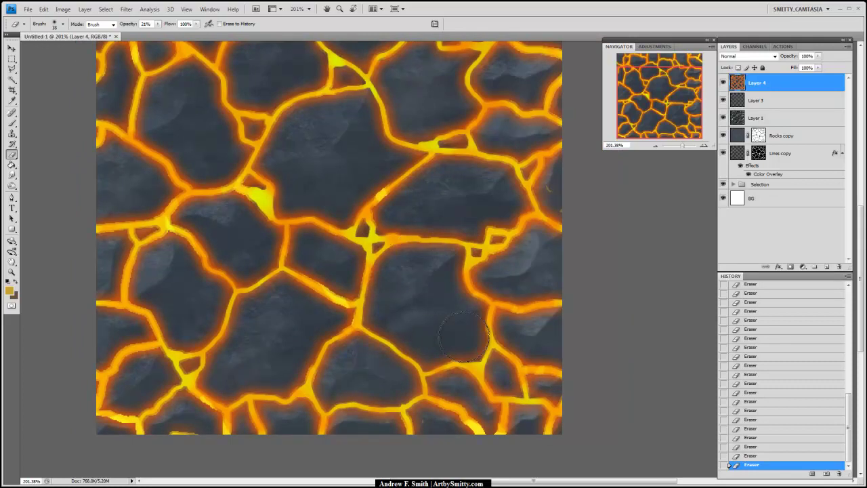
left_click_drag(478, 146, 519, 187)
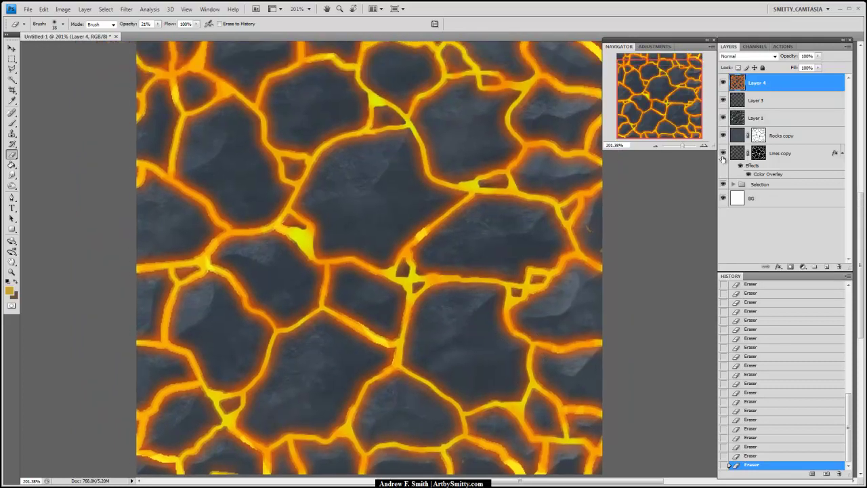
left_click_drag(684, 148, 677, 138)
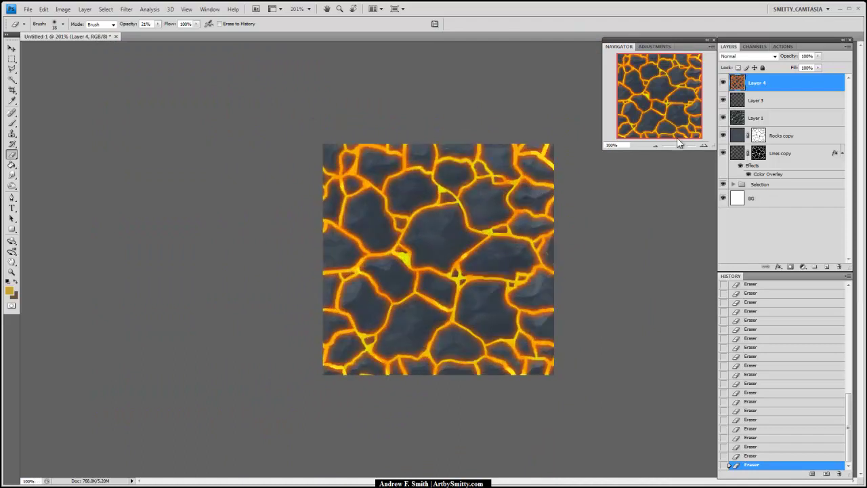
Create a layer group named Pass1 and move all layers from Lines copy up to Layer 4 into it.
left_click(816, 267)
double_click(763, 81)
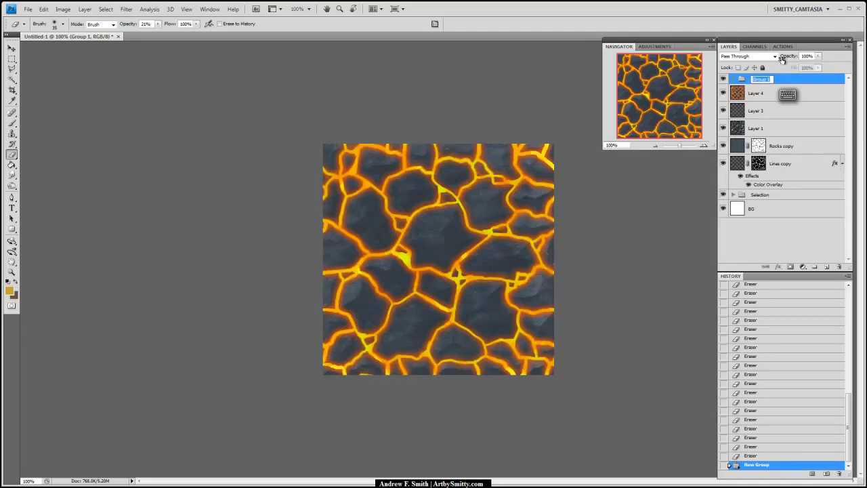
type("Hass1")
key("Return")
left_click(779, 162)
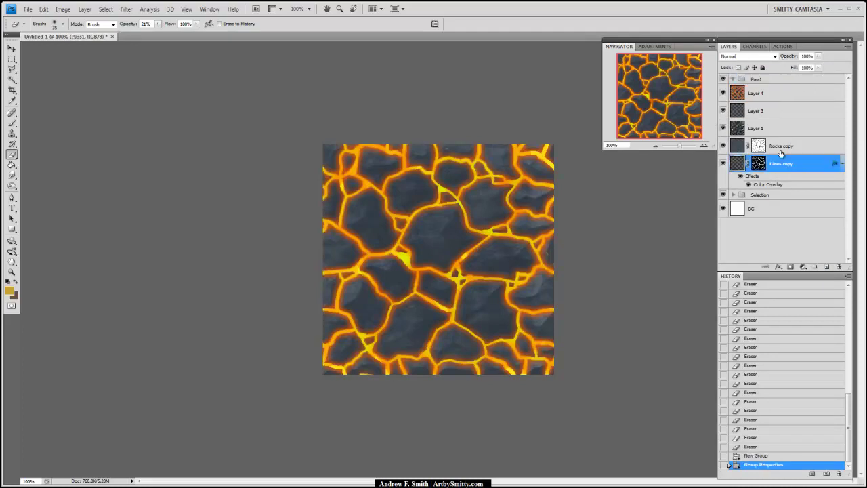
left_click(789, 91, "shift")
left_click_drag(789, 88, 765, 82)
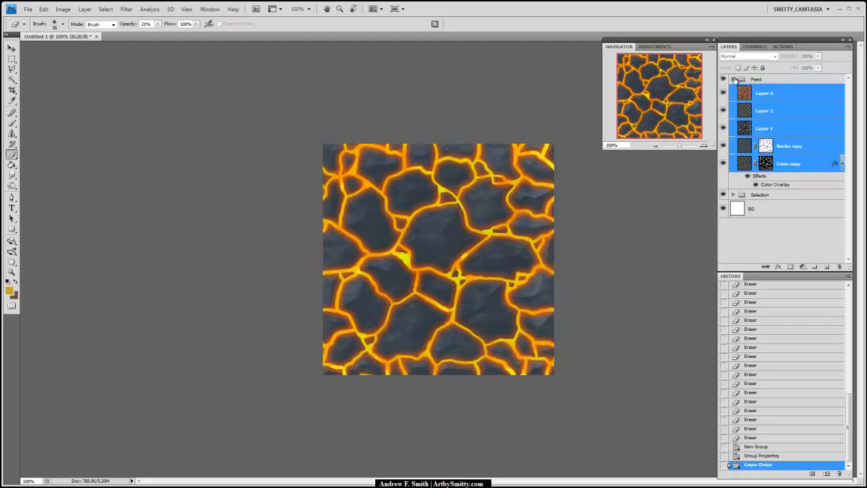
left_click(733, 79)
Compare the painted texture with the base selection by hiding and showing the Pass1 and Selection groups.
left_click(723, 80)
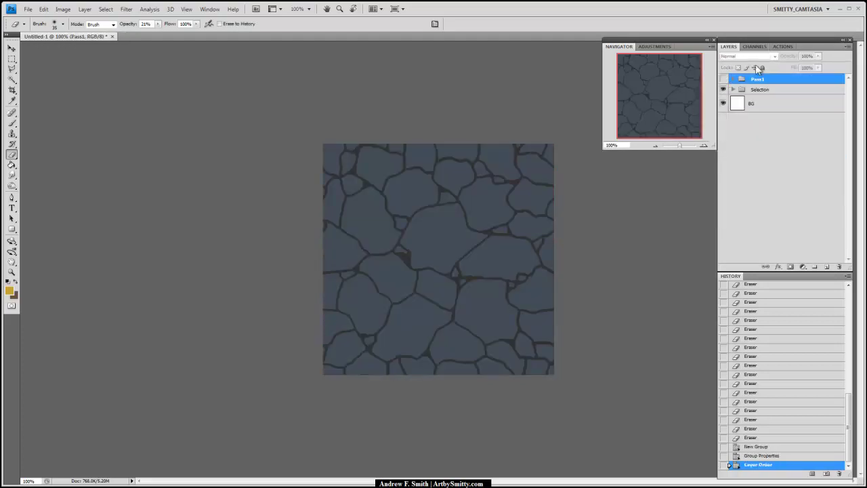
left_click(724, 90)
left_click(724, 90)
left_click(723, 80)
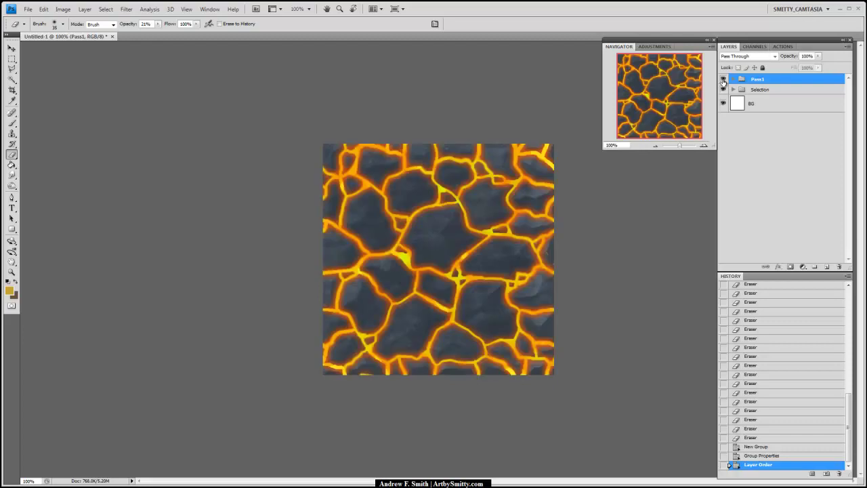
Duplicate the Pass1 group and rename the copy Pass2.
left_click_drag(737, 80, 820, 261)
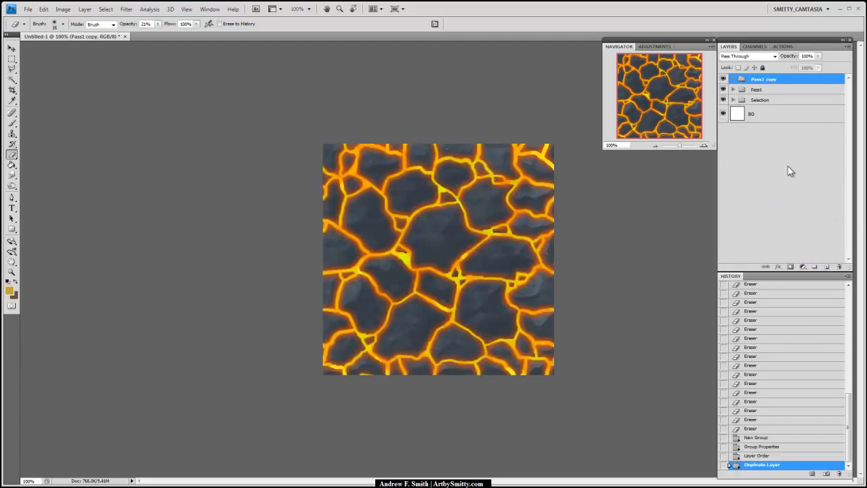
left_click(733, 80)
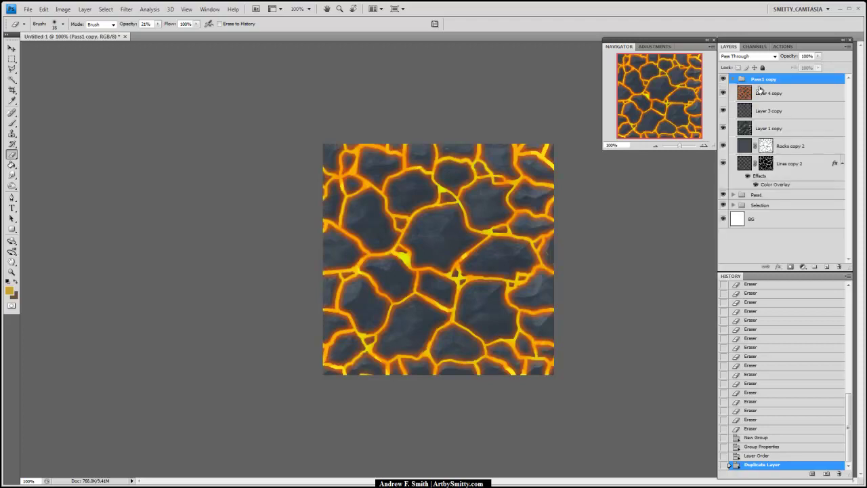
double_click(766, 80)
type("Pass2")
key("Return")
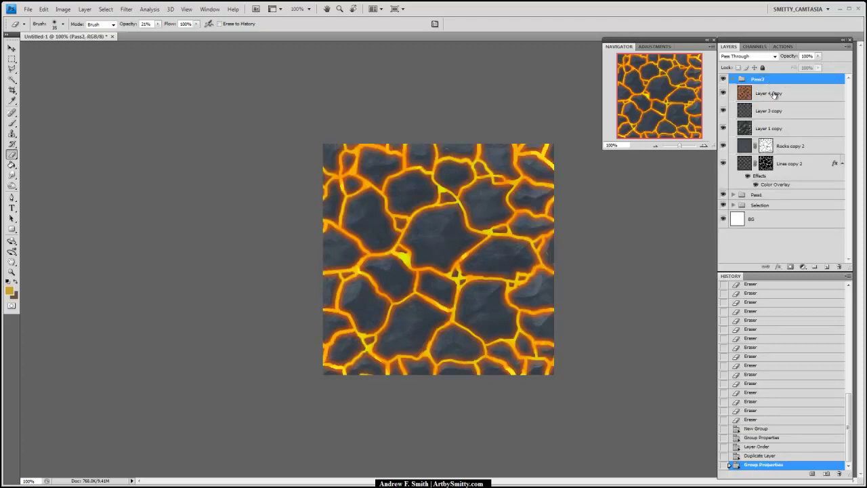
Duplicate all layers inside the Pass2 group and merge the duplicates into a single layer.
left_click(774, 94)
left_click(784, 164, "shift")
left_click_drag(784, 164, 827, 266)
key("ctrl+e")
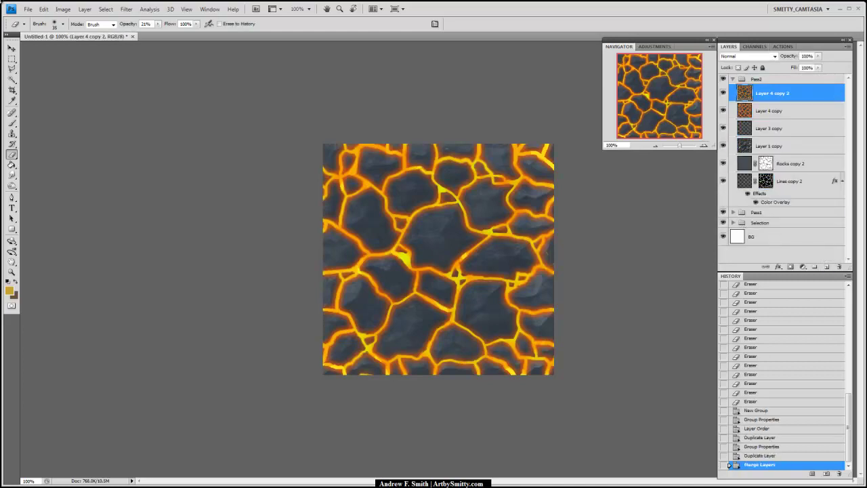
Apply a Levels adjustment and Auto Color to the merged layer in Pass2.
left_click(62, 9)
mouse_move(64, 32)
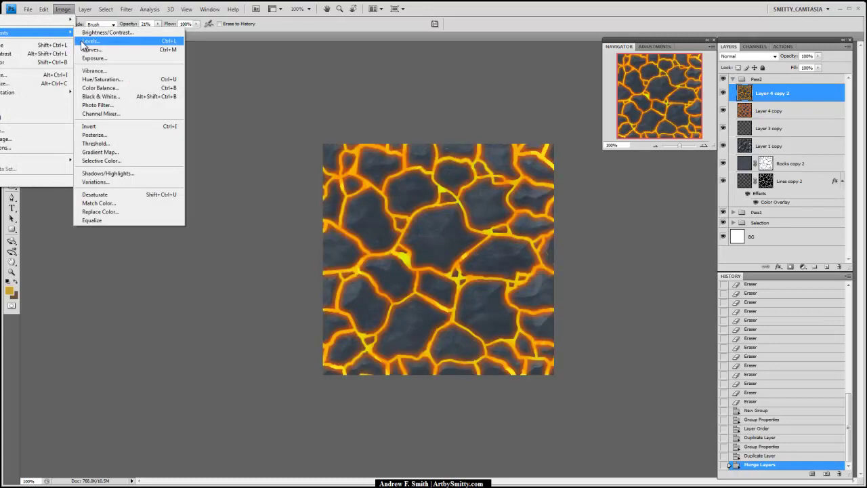
left_click(88, 42)
left_click(192, 140)
key("e")
left_click(63, 9)
left_click(55, 62)
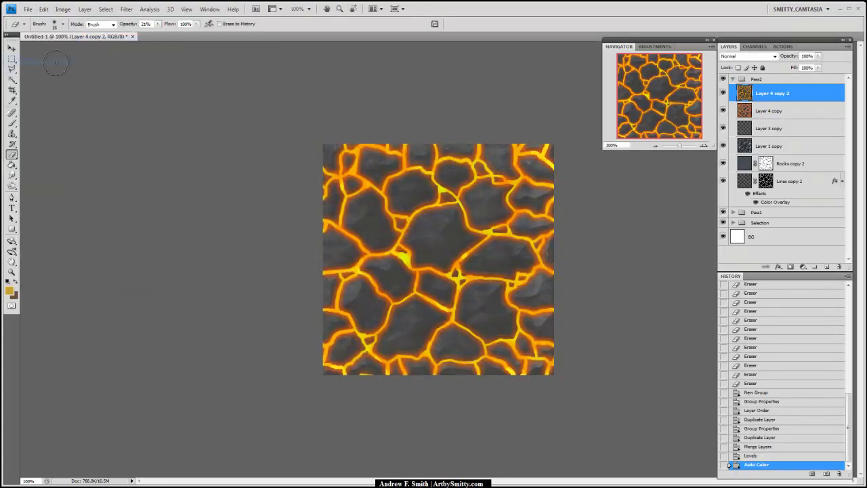
Apply Auto Contrast to the merged layer, then try Auto Tone and undo it.
left_click(62, 10)
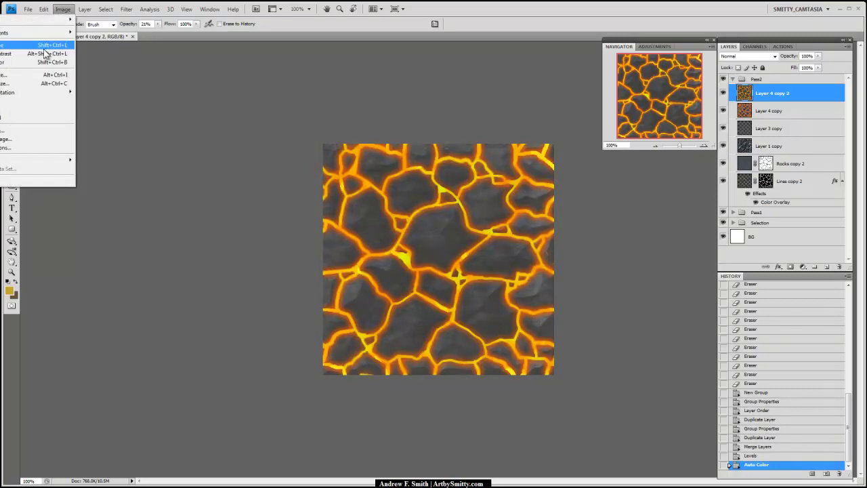
left_click(54, 53)
left_click(62, 9)
left_click(42, 44)
key("ctrl+z")
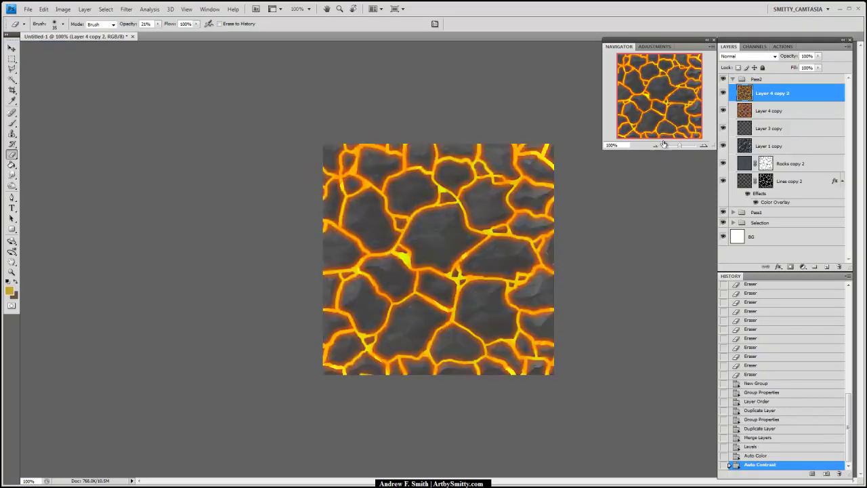
Compare the colour correction with the original by hiding and showing Layer 4 copy 2.
left_click(723, 94)
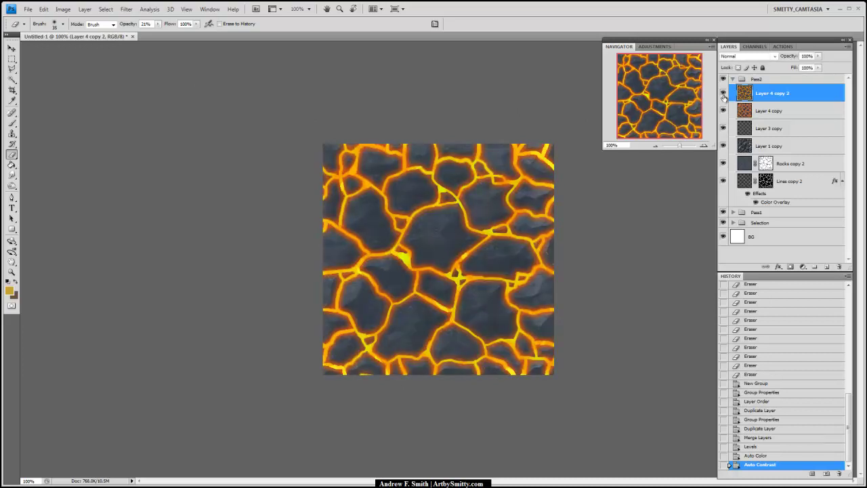
left_click(723, 94)
left_click(723, 94)
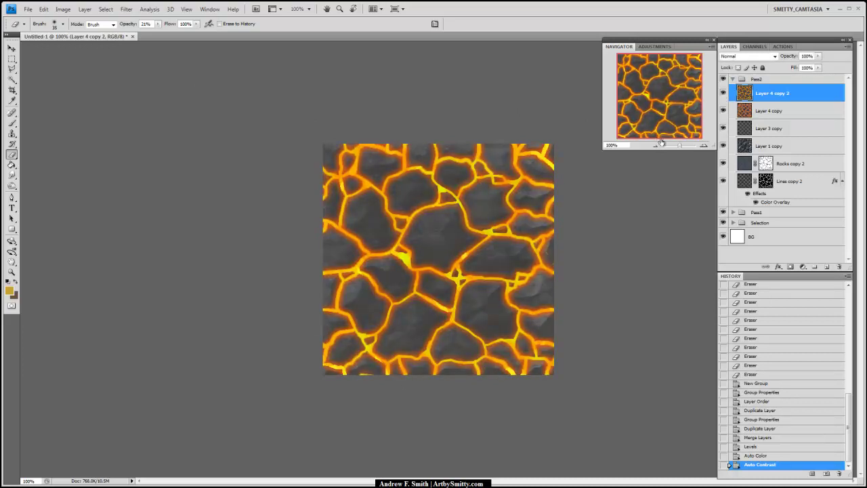
Add a new layer above Layer 4 copy 2, set the foreground colour to light grey and switch to the Brush tool.
left_click_drag(681, 149, 682, 149)
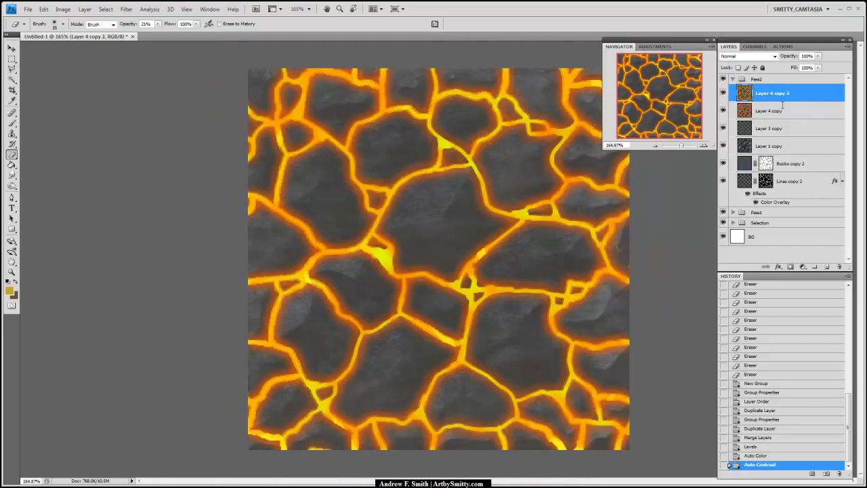
left_click(827, 267)
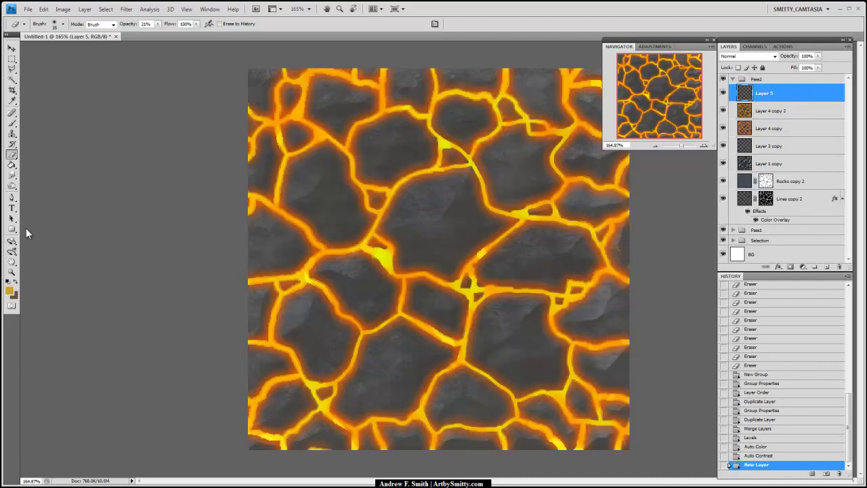
left_click(10, 293)
left_click(243, 250)
left_click(172, 214)
left_click(130, 214)
left_click(314, 187)
key("b")
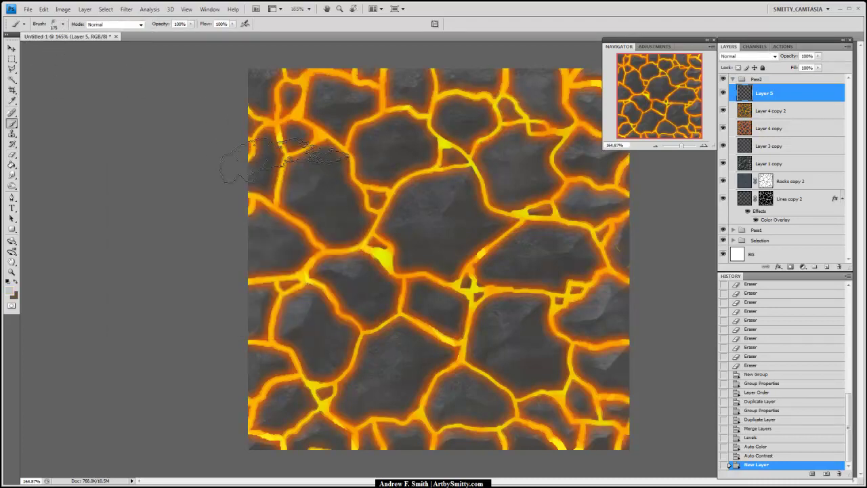
left_click_drag(369, 183, 461, 154)
key("ctrl+z")
key("ctrl+z")
key("ctrl+z")
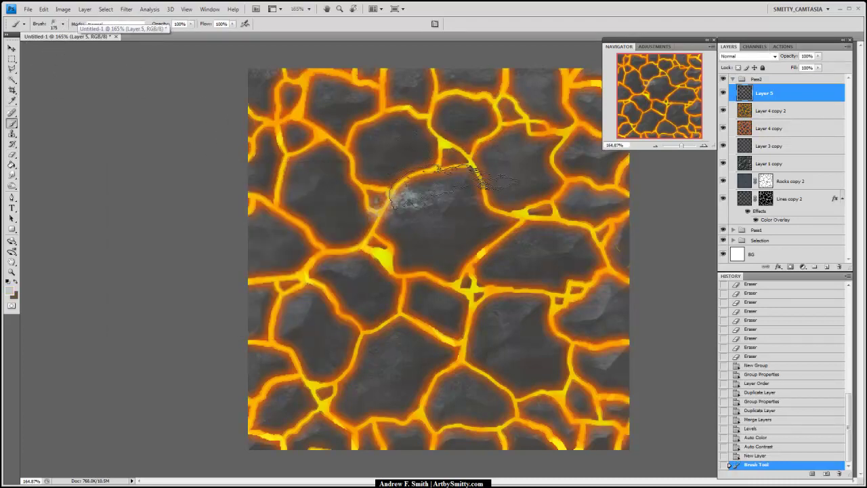
left_click(427, 202)
left_click(444, 174)
key("ctrl+alt+z")
key("ctrl+alt+z")
left_click(765, 164)
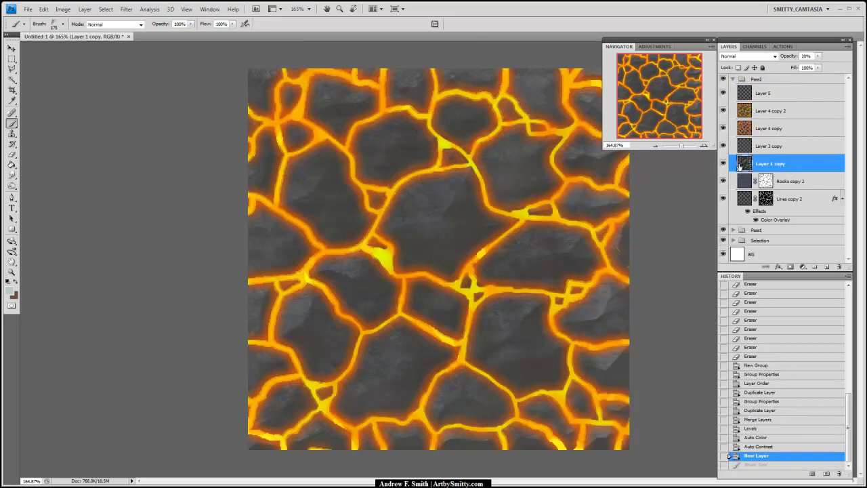
key("w")
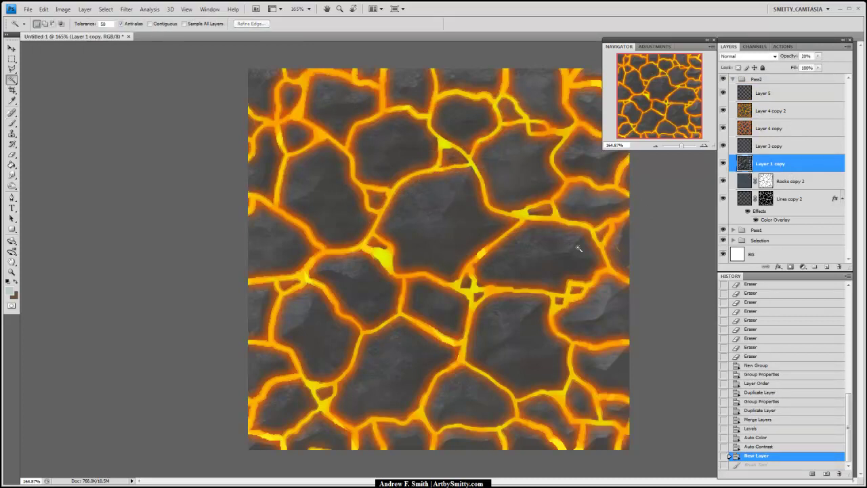
left_click(574, 254)
left_click_drag(613, 256, 611, 256)
Clear the current selection and select the rock areas from the Rocks copy 2 layer with the Magic Wand.
left_click(796, 181)
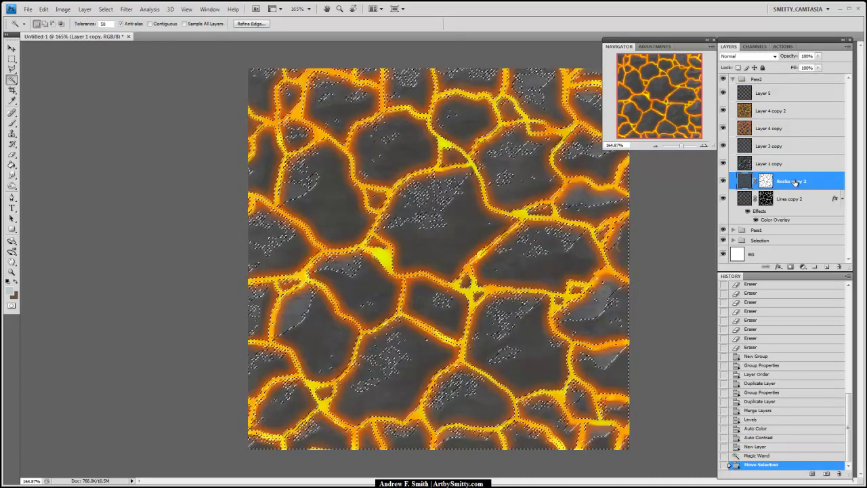
left_click(788, 200)
left_click(790, 183)
left_click_drag(539, 249, 542, 248)
key("ctrl+d")
left_click(543, 242)
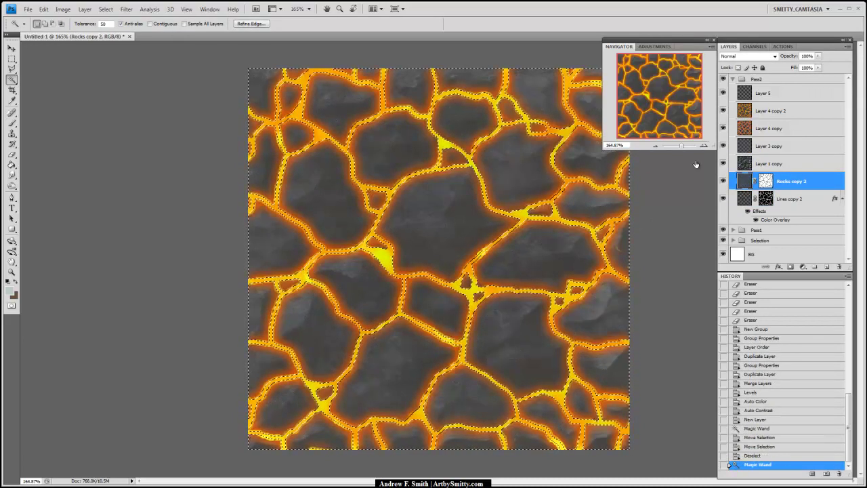
Return to Layer 5 with the Brush tool, undo the test stroke and set the layer's blending mode to Soft Light.
left_click(782, 95)
key("b")
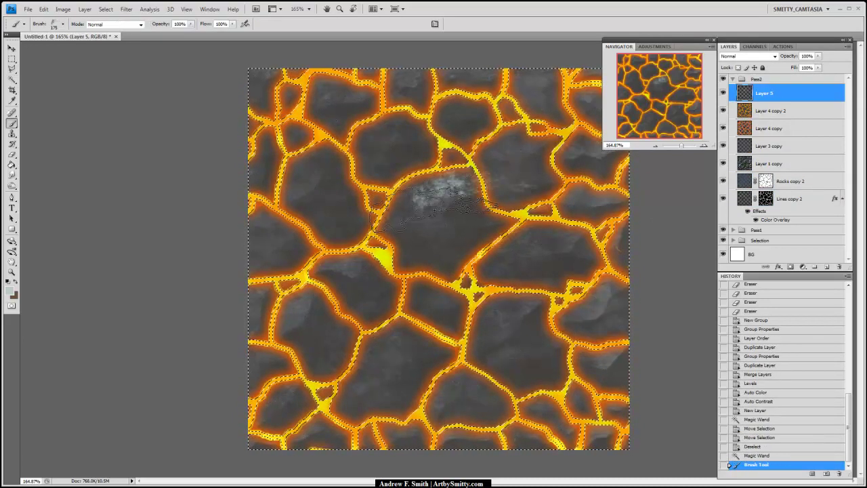
key("ctrl+z")
left_click(776, 57)
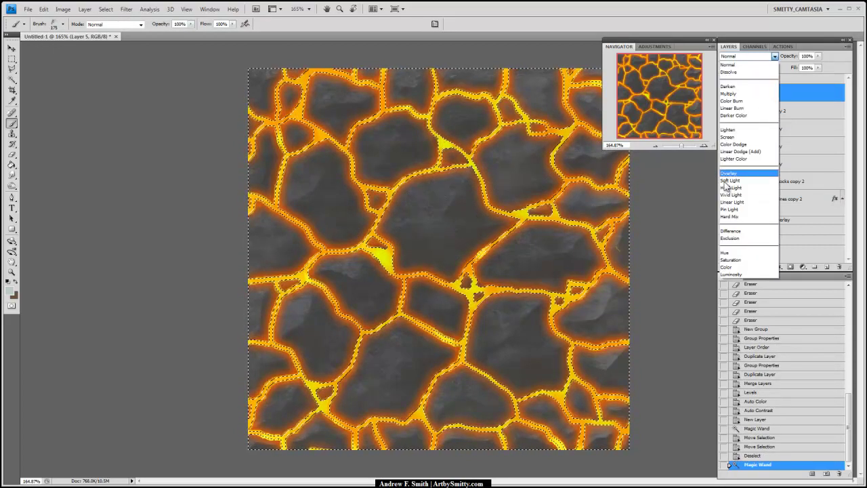
left_click(744, 181)
Paint light grey highlights over the rocks across the whole texture on Layer 5, inside the rock selection.
left_click(542, 247)
left_click(429, 207)
left_click(440, 114)
left_click_drag(433, 169, 326, 180)
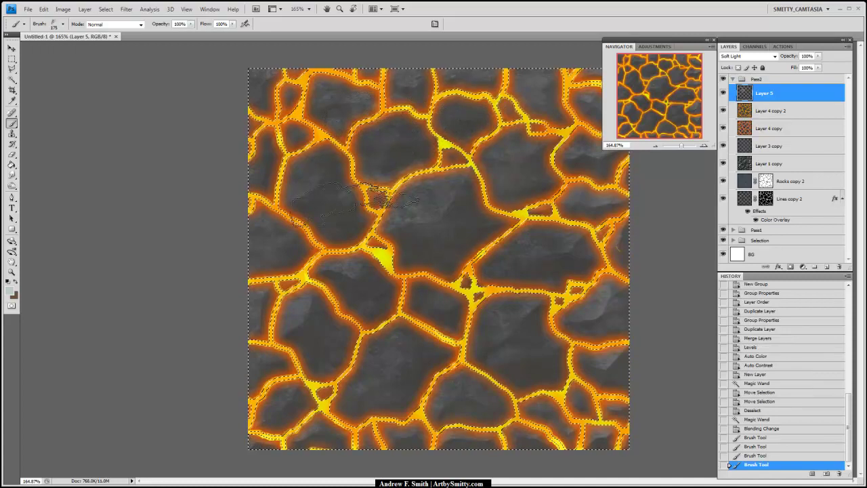
left_click(372, 271)
left_click(437, 295)
left_click(542, 295)
left_click(552, 241)
left_click(566, 203)
left_click(572, 186)
left_click(542, 159)
left_click(562, 129)
left_click(545, 88)
left_click(481, 108)
left_click(410, 135)
left_click(346, 176)
left_click(325, 227)
left_click(441, 339)
left_click_drag(481, 346, 498, 302)
left_click_drag(621, 312, 634, 407)
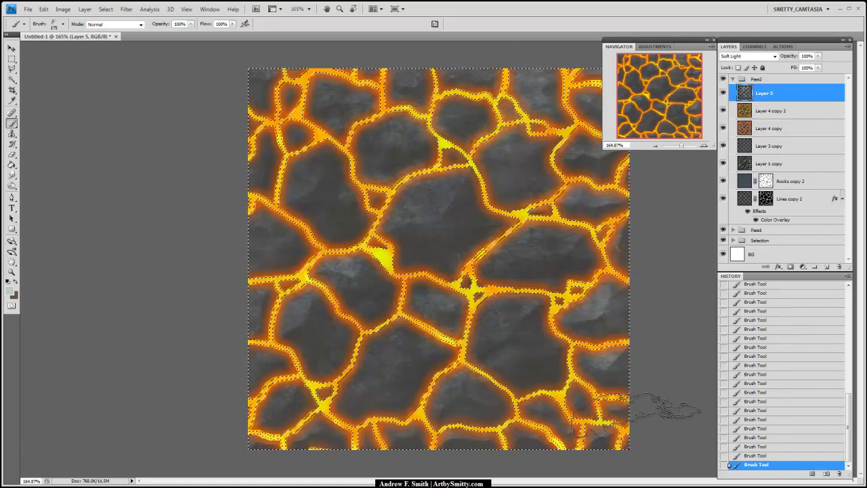
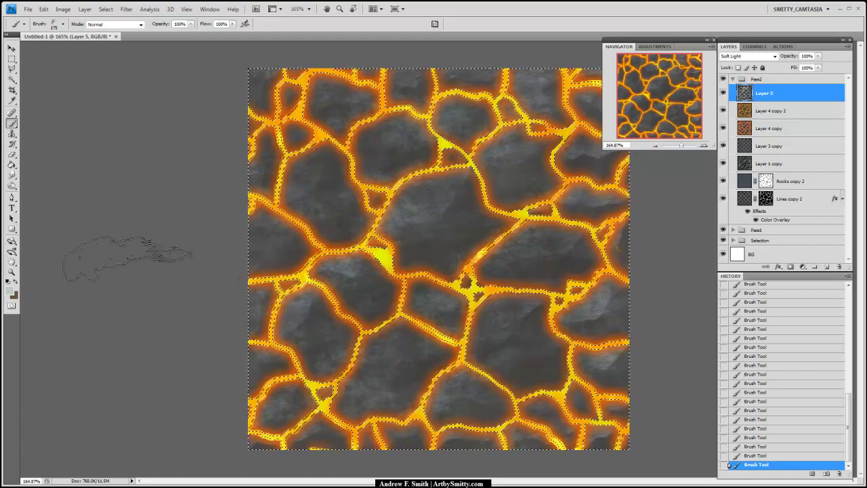
Swap the foreground and background colours and open the colour picker for the brown foreground colour.
left_click(16, 283)
left_click(9, 290)
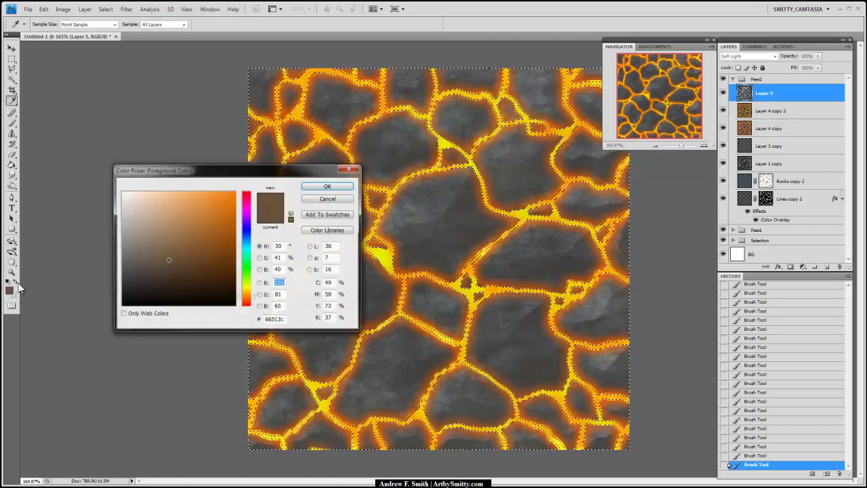
Confirm a dark brown foreground colour and brush textured strokes across the rocks on Layer 5.
left_click(326, 187)
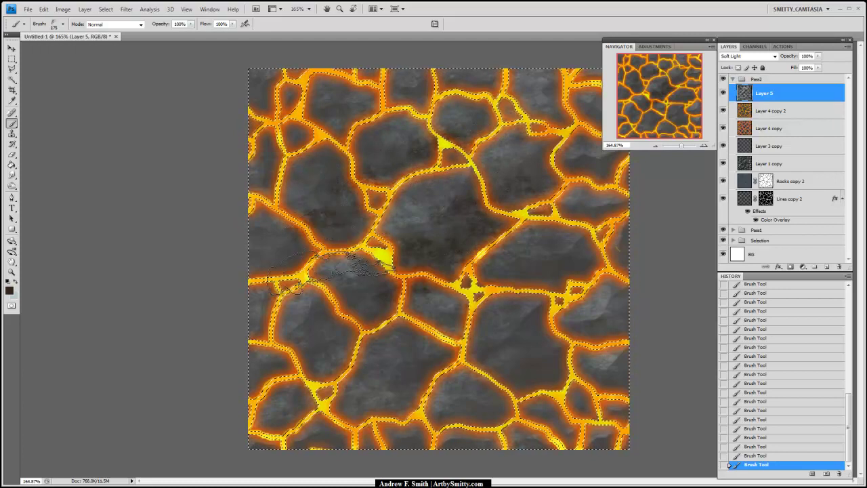
left_click(337, 340)
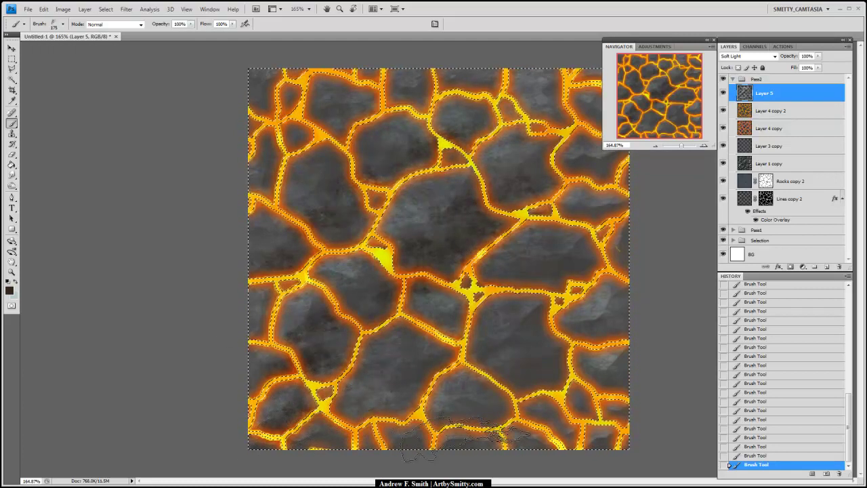
left_click_drag(569, 366, 552, 329)
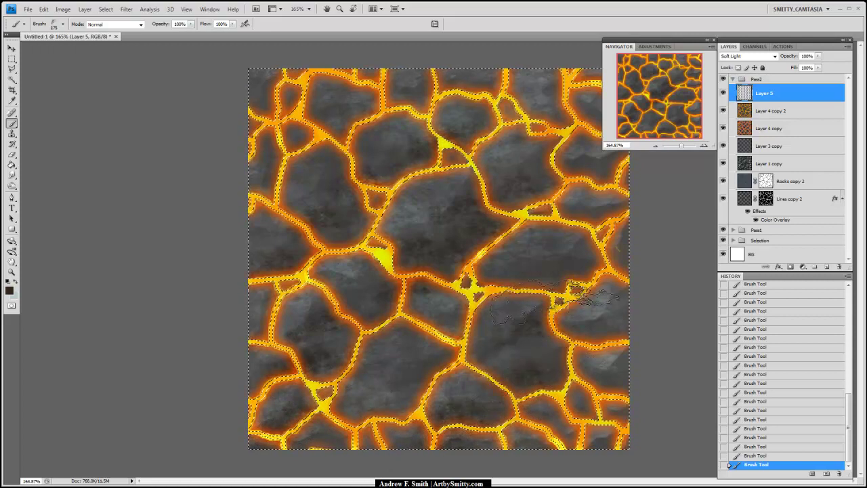
mouse_move(545, 267)
left_mouse_down()
mouse_move(586, 275)
mouse_move(609, 248)
mouse_move(575, 282)
mouse_move(578, 197)
left_mouse_up()
left_click_drag(566, 166, 577, 118)
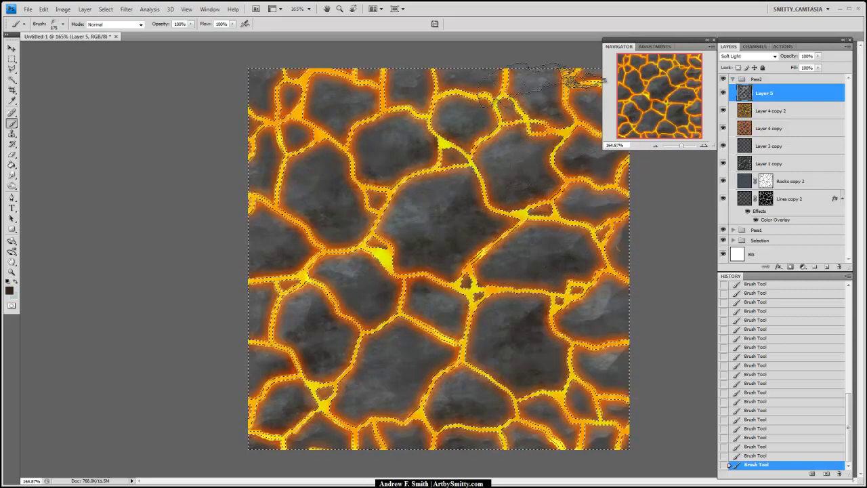
left_click_drag(369, 86, 369, 166)
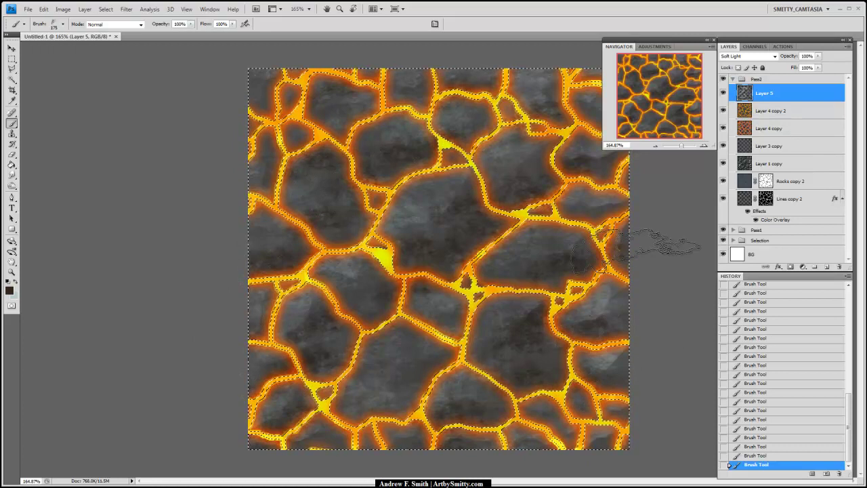
left_click_drag(682, 145, 680, 145)
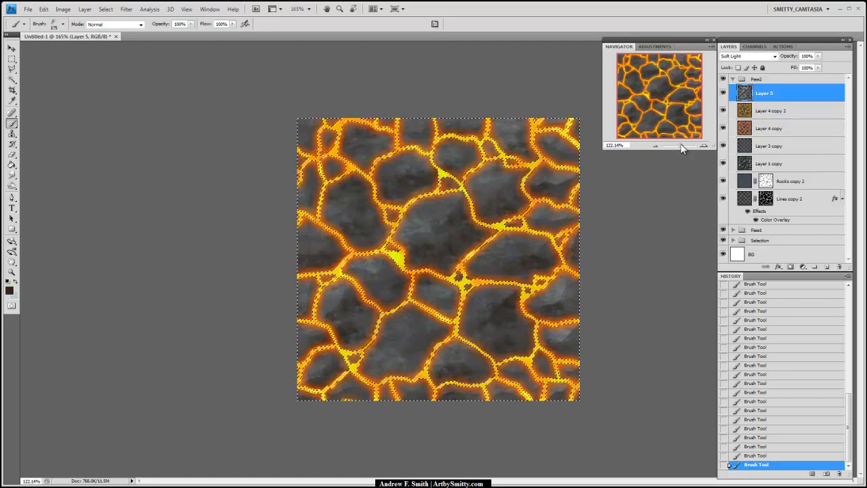
left_click_drag(491, 340, 467, 344)
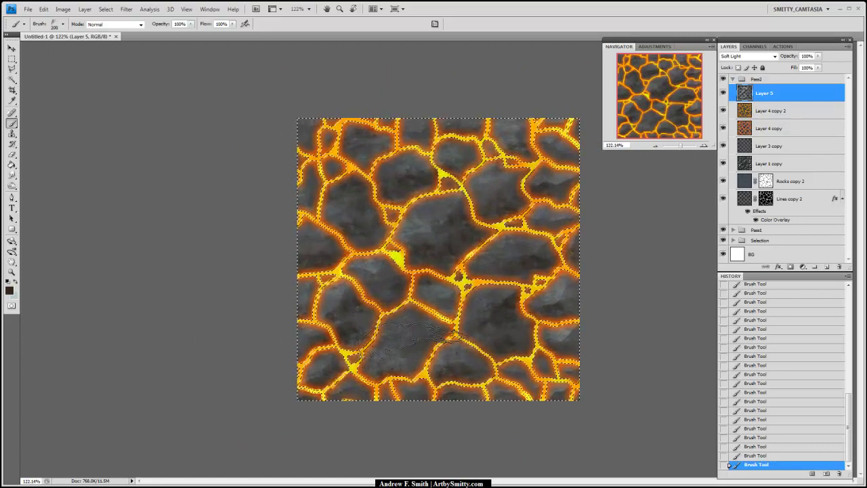
Try texturing the rocks with the dark brown brush enlarged to 600 px.
key("bracketright")
key("bracketright")
key("bracketright")
key("bracketright")
key("bracketright")
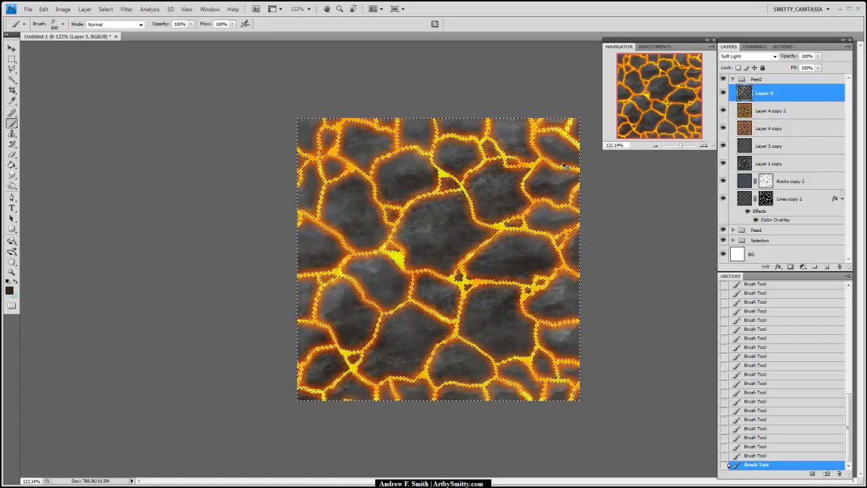
key("ctrl+alt+z")
key("ctrl+alt+z")
key("ctrl+alt+z")
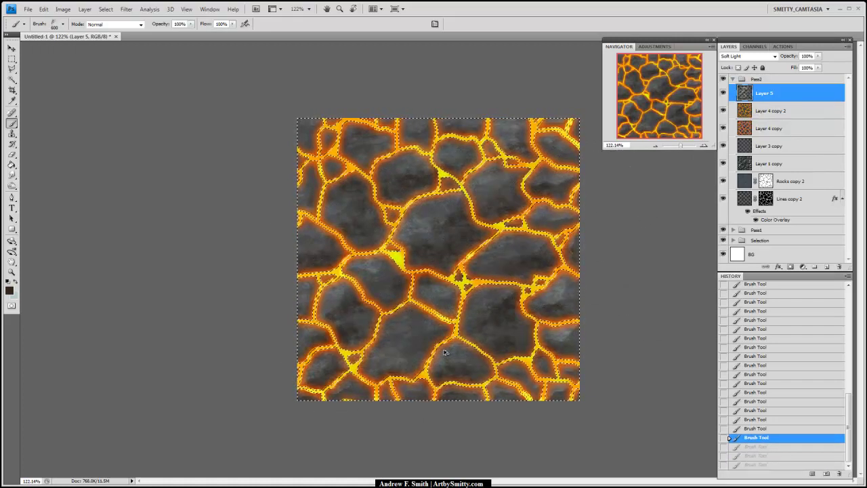
key("ctrl+alt+z")
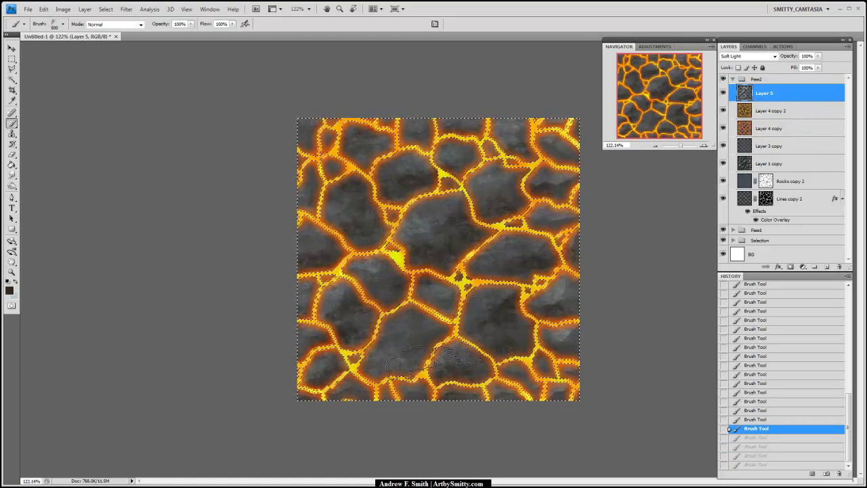
Set the textured brush to 150 px at 51% opacity and paint over the rocks.
key("ctrl+shift+z")
key("ctrl+shift+z")
key("ctrl+shift+z")
key("ctrl+shift+z")
key("bracketright")
left_click(191, 24)
left_click_drag(191, 32, 169, 32)
left_click(408, 368)
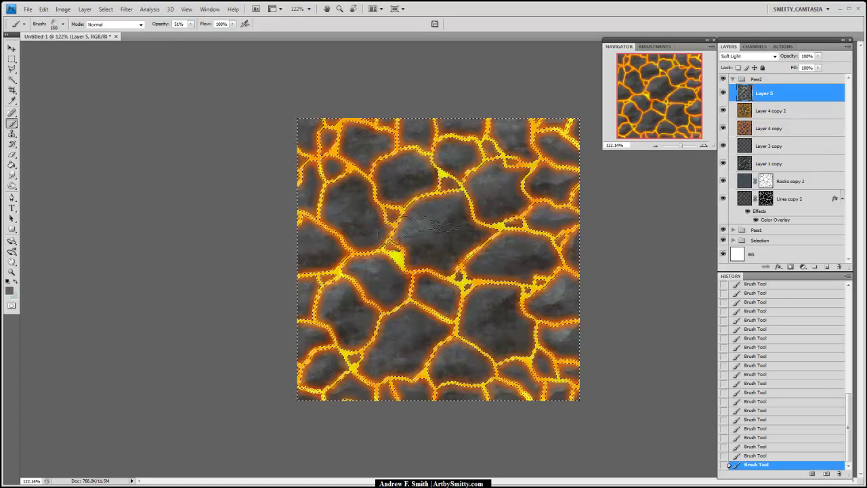
Change the foreground colour to a pale yellow-green for the brush.
left_click(10, 290)
left_click(246, 287)
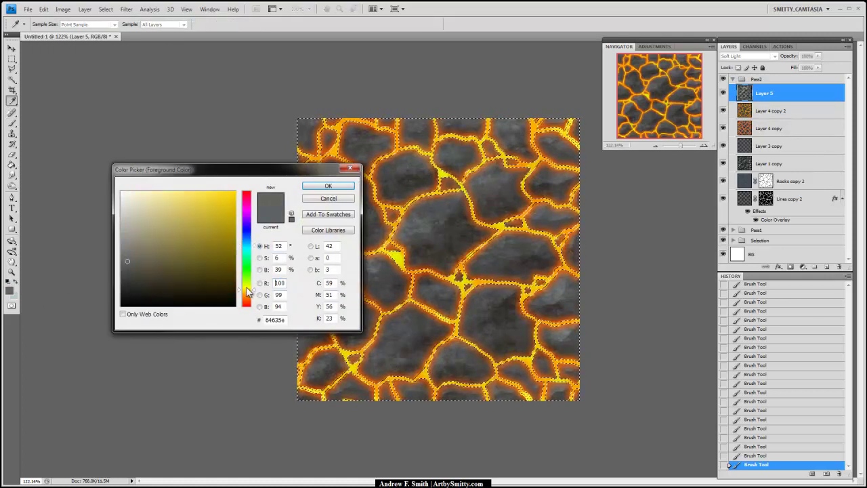
left_click_drag(204, 231, 202, 222)
left_click(250, 282)
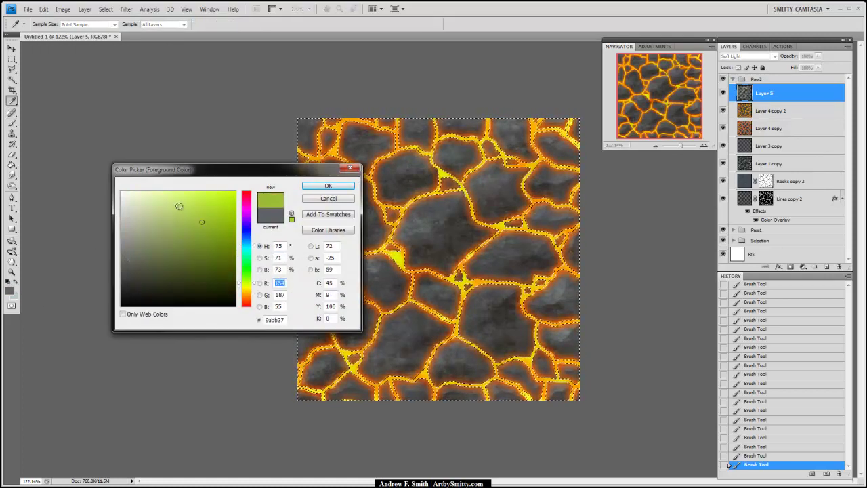
left_click(150, 211)
left_click(351, 186)
key("b")
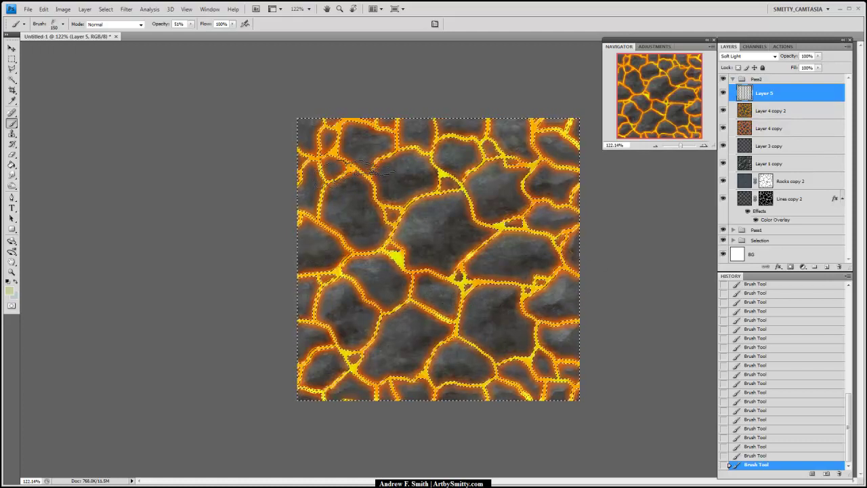
Paint pale yellow-green texture over rocks across the image, undoing and repainting unwanted strokes.
left_click(366, 150)
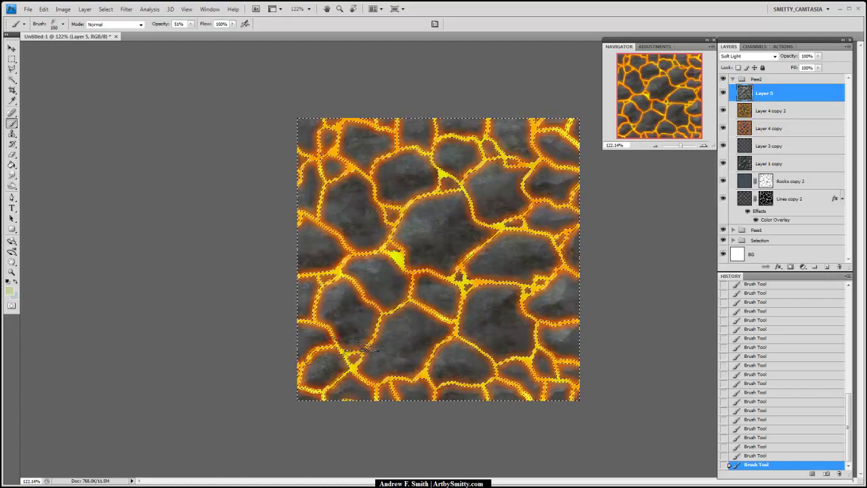
left_click(408, 316)
left_click(487, 346)
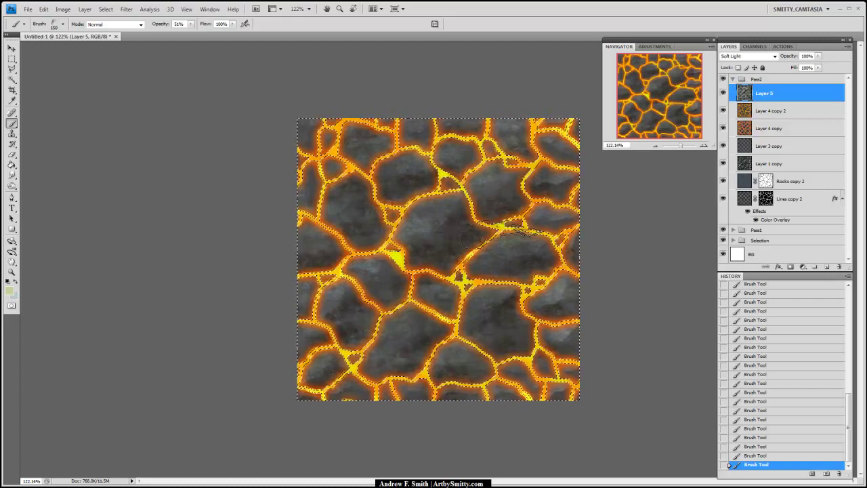
left_click_drag(515, 204, 519, 215)
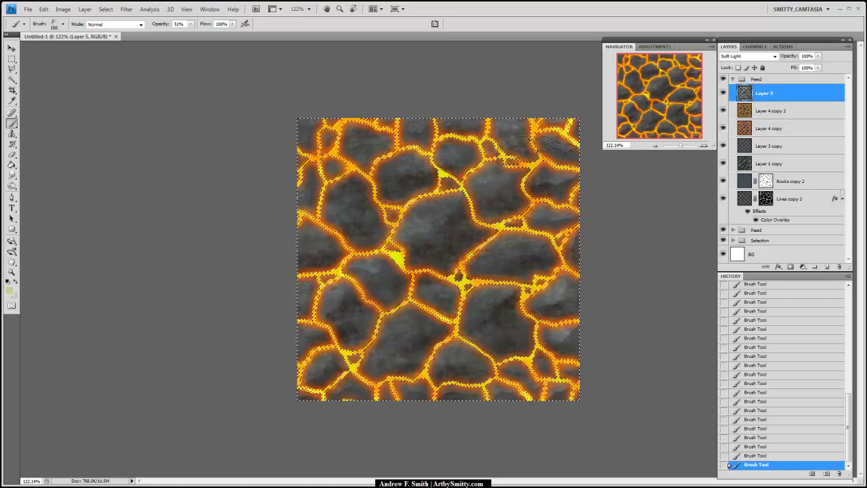
left_click(512, 124)
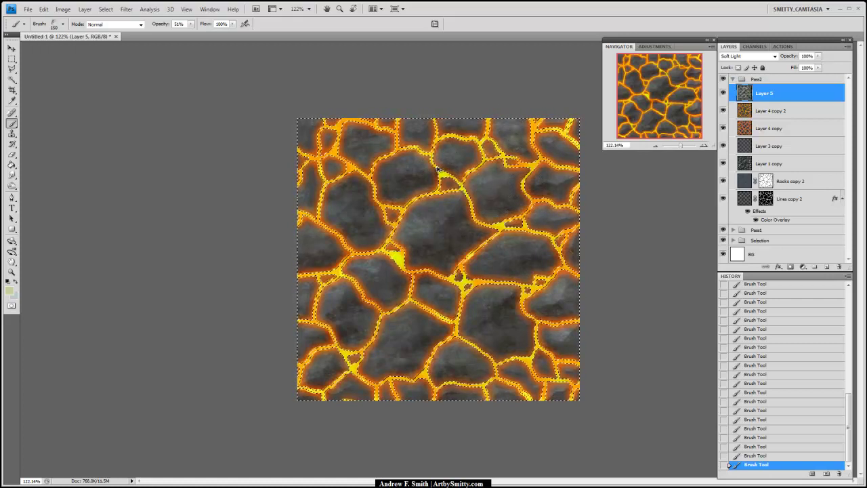
key("ctrl+alt+z")
key("ctrl+alt+z")
left_click(420, 161)
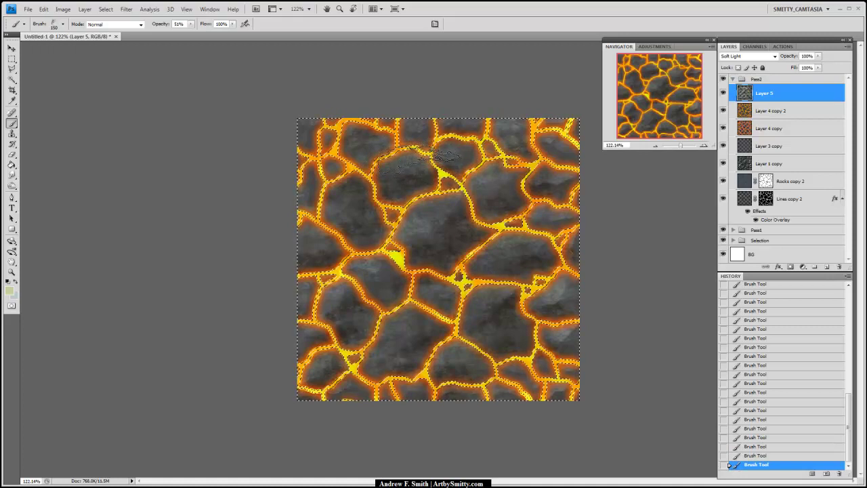
left_click(314, 219)
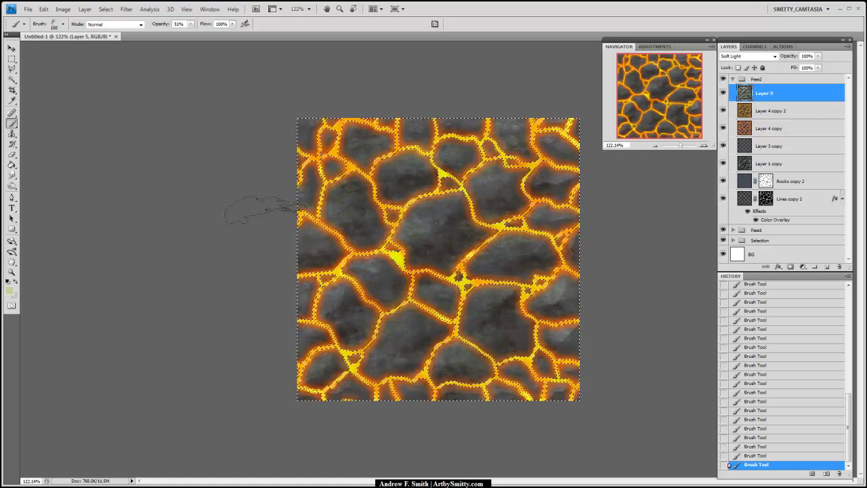
Set the foreground colour to yellow (#d0c510) and choose the soft round 65 px brush with 0% hardness.
left_click(10, 291)
left_click_drag(243, 293, 242, 288)
left_click_drag(196, 225, 226, 212)
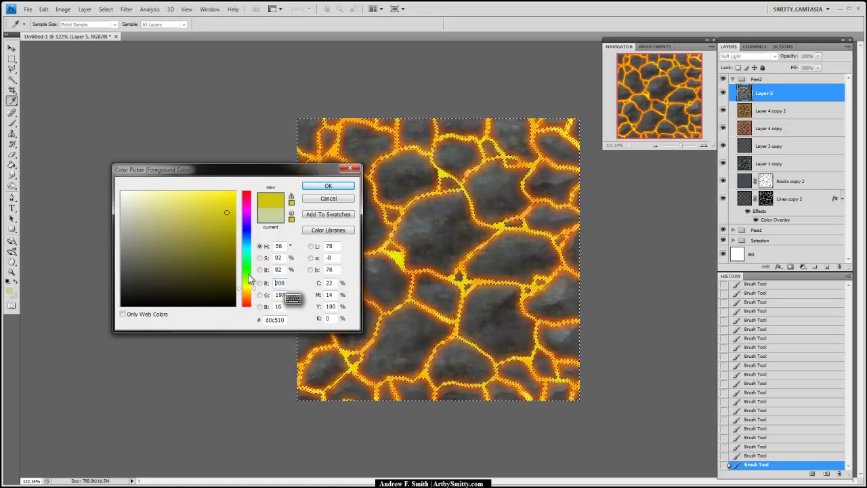
left_click(328, 186)
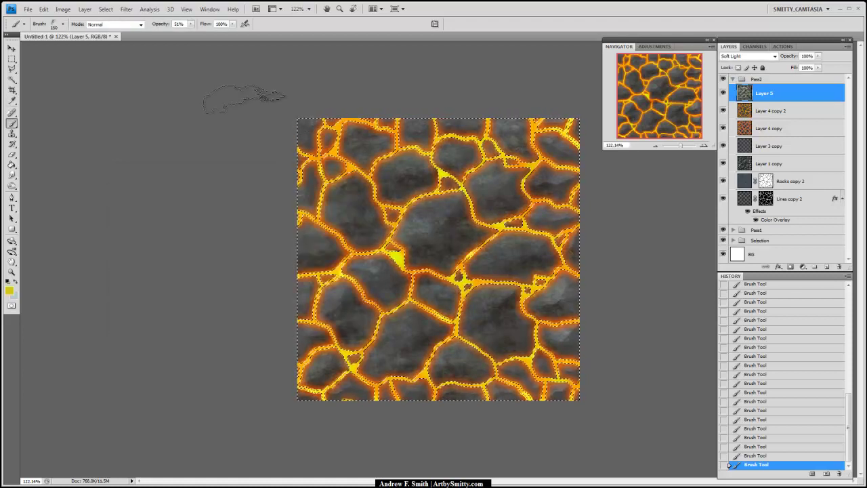
left_click(63, 24)
left_click(65, 98)
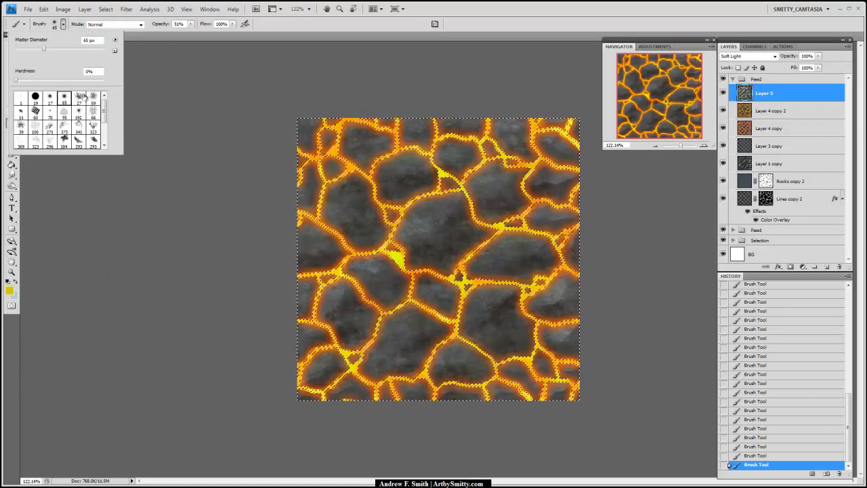
left_click(216, 157)
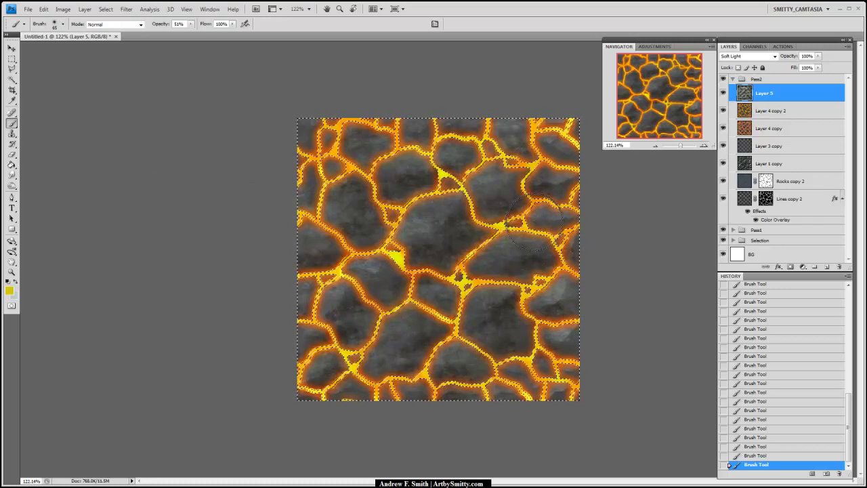
Lighten the foreground colour to a pale yellow and set the brush opacity to 23%.
left_click(10, 291)
left_click(181, 193)
left_click(327, 186)
left_click(191, 25)
left_click_drag(192, 34, 178, 33)
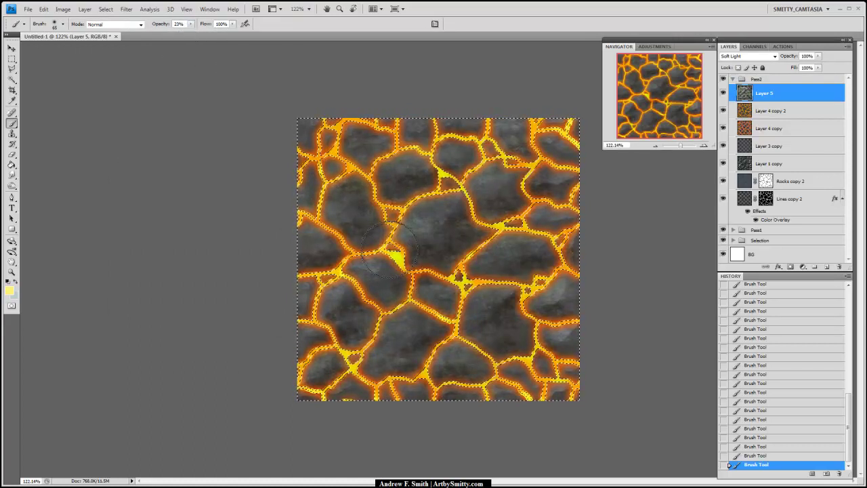
Try brushing a light salmon tint over the rocks beside the lava cracks.
left_click(10, 291)
left_click_drag(249, 303, 247, 301)
left_click(168, 191)
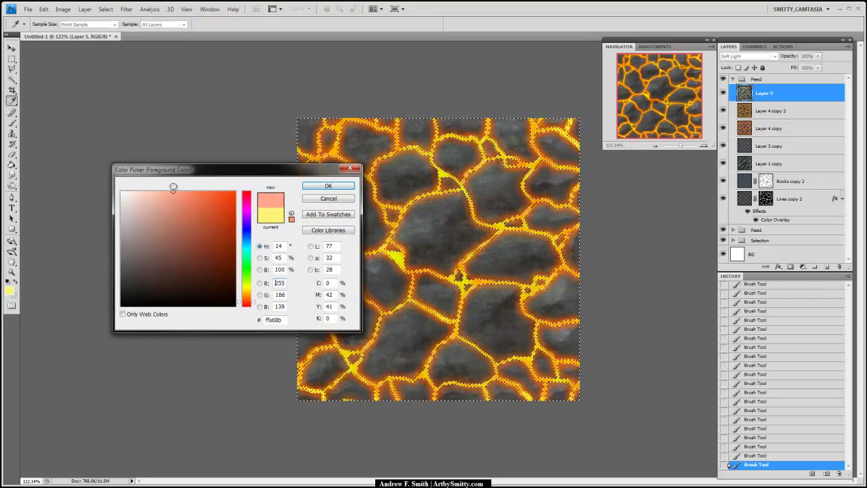
left_click(328, 186)
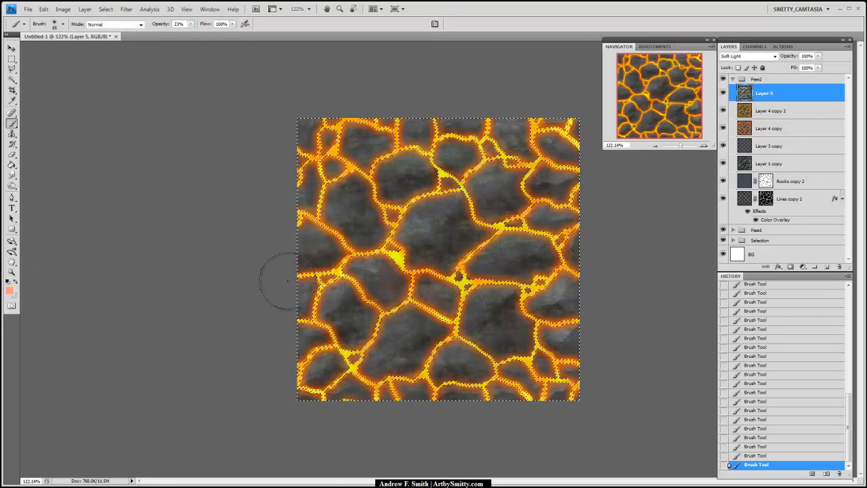
left_click(521, 216)
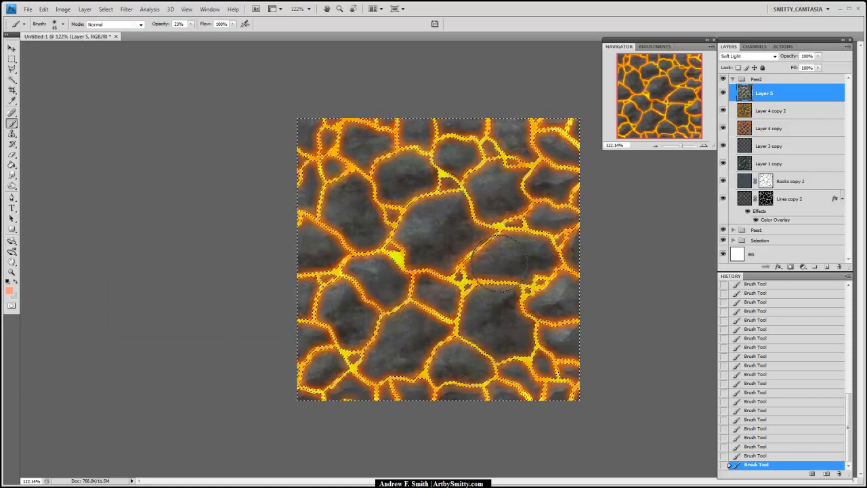
key("ctrl+z")
Change the foreground colour to a saturated red-orange and brush a glow onto the rocks near the lava cracks.
left_click(9, 290)
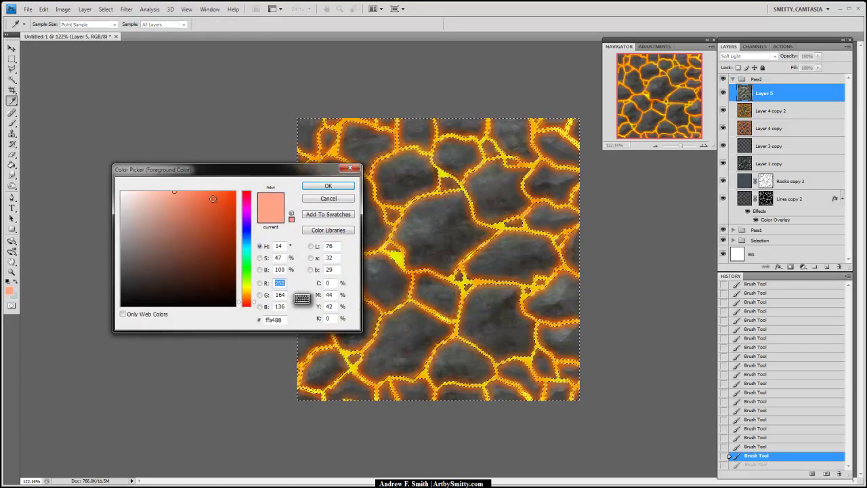
left_click(323, 189)
left_click(481, 292)
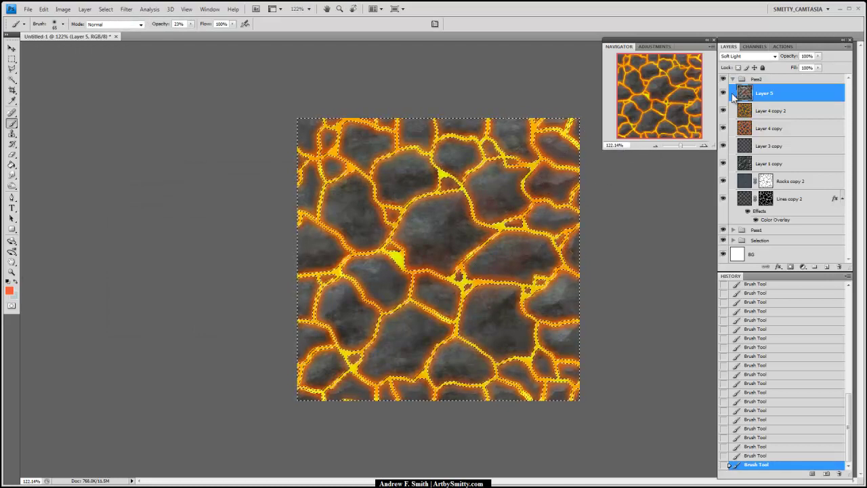
Clear the active rock selection with the Rectangular Marquee tool.
key("m")
left_click_drag(569, 220, 571, 223)
left_click(572, 223)
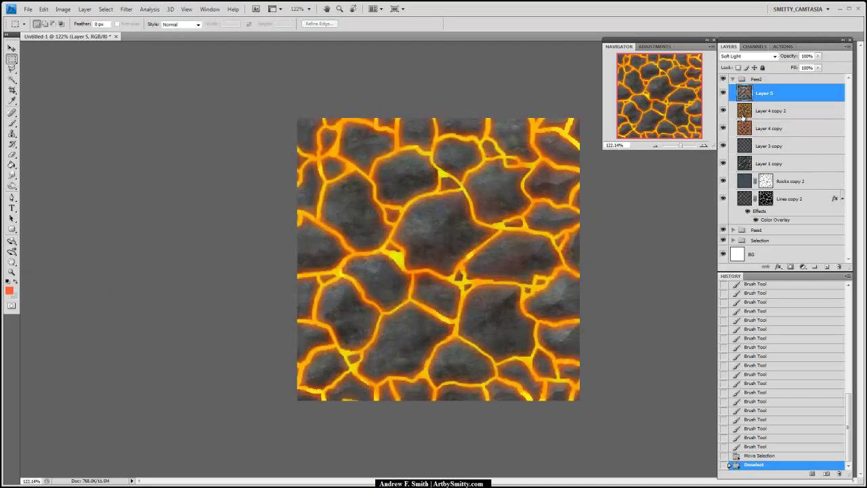
Toggle Layer 5's visibility to compare the texture with and without the painted colour.
left_click(723, 93)
left_click(723, 93)
left_click(724, 94)
left_click(723, 94)
Try Overlay as Layer 5's blending mode and change it to Hard Light.
left_click(757, 56)
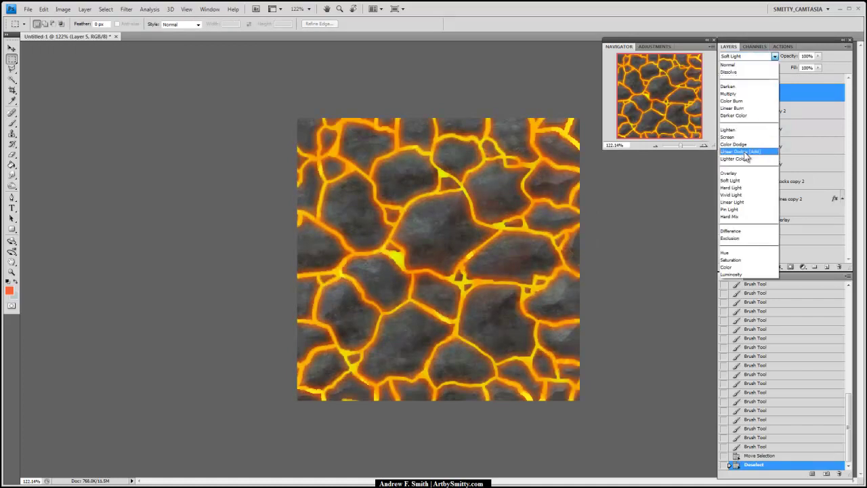
left_click(737, 174)
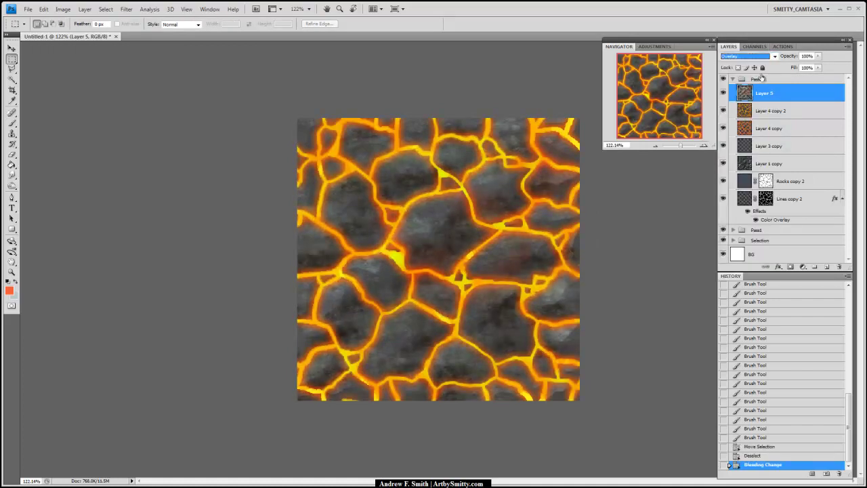
left_click(775, 56)
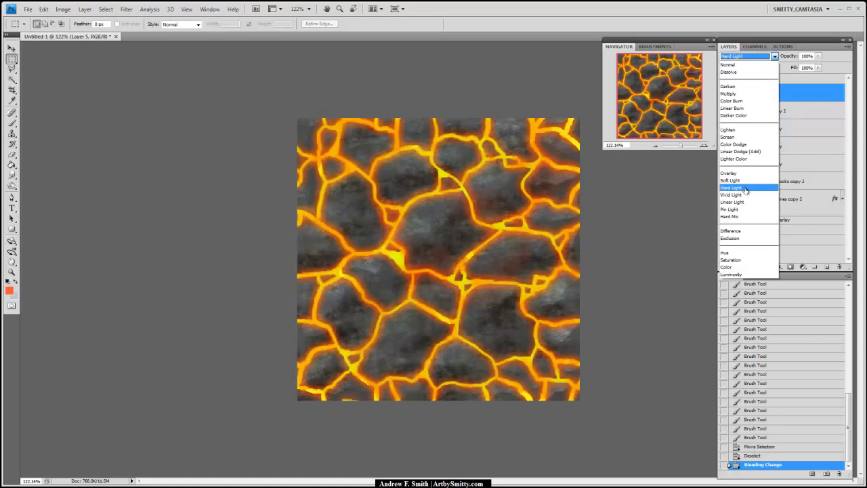
left_click(731, 187)
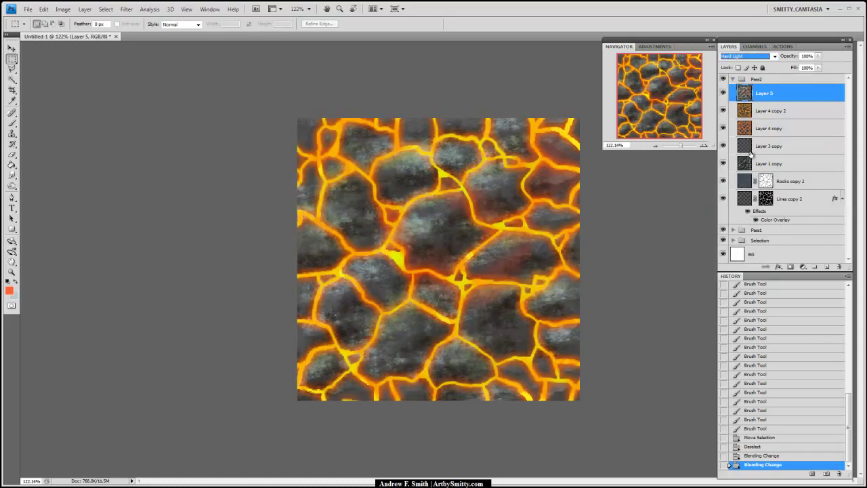
Change Layer 5's blending mode to Overlay and lower its opacity to 55%.
left_click(775, 56)
left_click(742, 174)
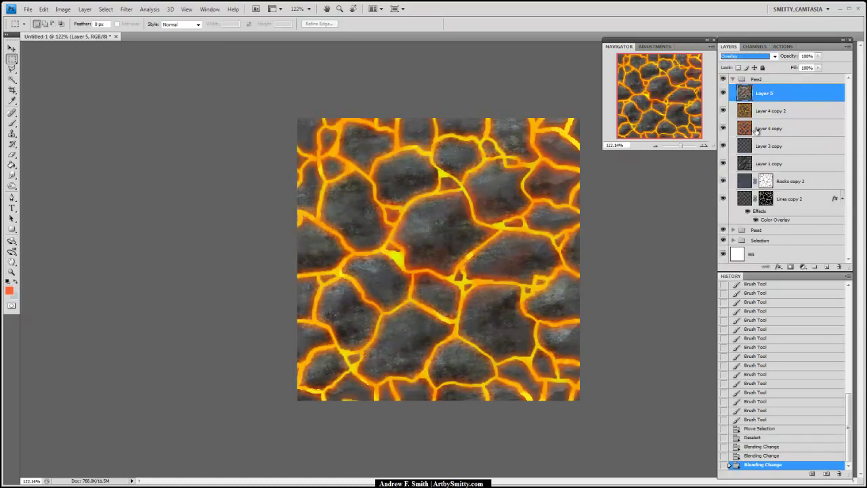
left_click(818, 56)
left_click_drag(819, 66, 799, 65)
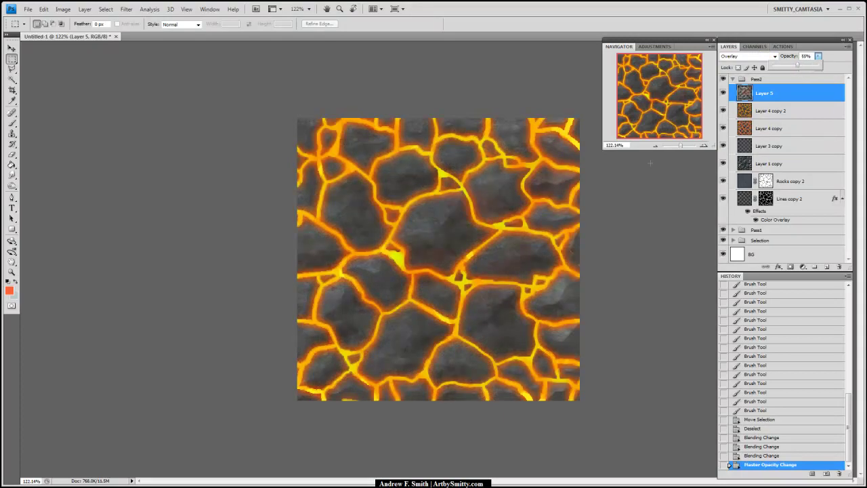
left_click_drag(681, 147, 681, 145)
Toggle Layer 5's visibility several times to compare the rocks with and without the overlay colour.
left_click(723, 94)
left_click(722, 94)
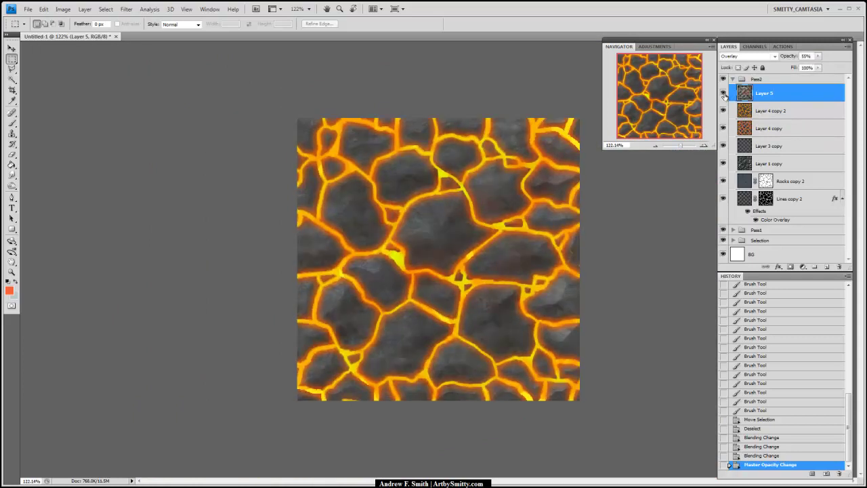
left_click(723, 95)
left_click(723, 95)
left_click(723, 95)
Pick a dark navy blue as the foreground colour for the Brush tool.
left_click_drag(683, 146, 685, 145)
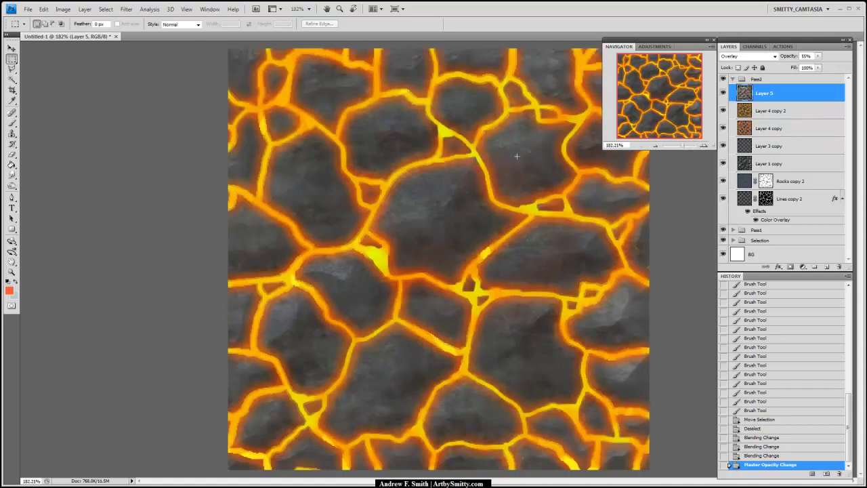
key("b")
left_click(10, 290)
left_click(246, 238)
left_click(189, 286)
left_click(322, 189)
Brush dark shading along the edges of the rocks around the centre of the texture, undoing unwanted strokes.
left_click_drag(477, 157, 532, 214)
left_click_drag(531, 216, 472, 281)
key("ctrl+alt+z")
left_click_drag(521, 206, 554, 196)
left_click_drag(555, 195, 578, 177)
left_click_drag(467, 308, 461, 344)
mouse_move(464, 345)
left_mouse_down()
mouse_move(416, 320)
mouse_move(460, 342)
left_mouse_up()
left_click_drag(465, 309, 458, 339)
Enlarge the brush to 45 px and paint dark shading along the rock edges across the whole texture.
key("bracketright")
key("bracketright")
key("bracketright")
mouse_move(557, 309)
left_mouse_down()
mouse_move(563, 347)
mouse_move(569, 338)
left_mouse_up()
left_click_drag(575, 373, 570, 390)
left_click_drag(563, 393, 507, 385)
left_click_drag(583, 340, 632, 345)
left_click_drag(424, 154, 364, 172)
mouse_move(288, 208)
left_mouse_down()
mouse_move(291, 216)
mouse_move(360, 226)
left_mouse_up()
left_click_drag(273, 160, 268, 193)
left_click_drag(305, 101, 427, 89)
left_click_drag(439, 71, 498, 73)
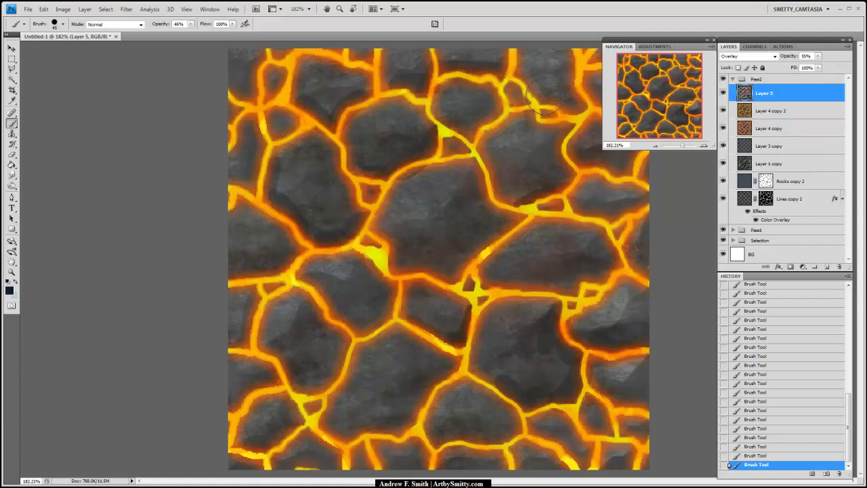
left_click_drag(533, 96, 562, 111)
left_click_drag(566, 109, 581, 86)
left_click_drag(303, 387, 327, 386)
left_click_drag(328, 386, 343, 358)
left_click_drag(332, 424, 411, 421)
left_click_drag(415, 417, 456, 367)
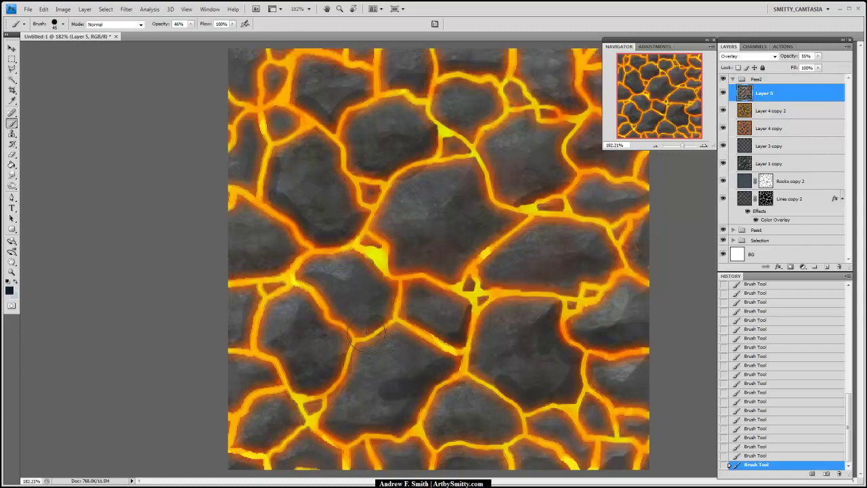
left_click_drag(379, 322, 351, 332)
left_click_drag(317, 287, 332, 319)
left_click_drag(399, 284, 397, 306)
Reduce the brush to 30 px and deepen the shadows on the undersides and edges of individual rocks.
key("bracketleft")
key("bracketleft")
key("bracketleft")
mouse_move(568, 295)
left_mouse_down()
mouse_move(483, 285)
mouse_move(566, 281)
mouse_move(578, 290)
mouse_move(599, 270)
mouse_move(588, 281)
mouse_move(631, 262)
mouse_move(605, 234)
mouse_move(584, 253)
mouse_move(617, 252)
left_mouse_up()
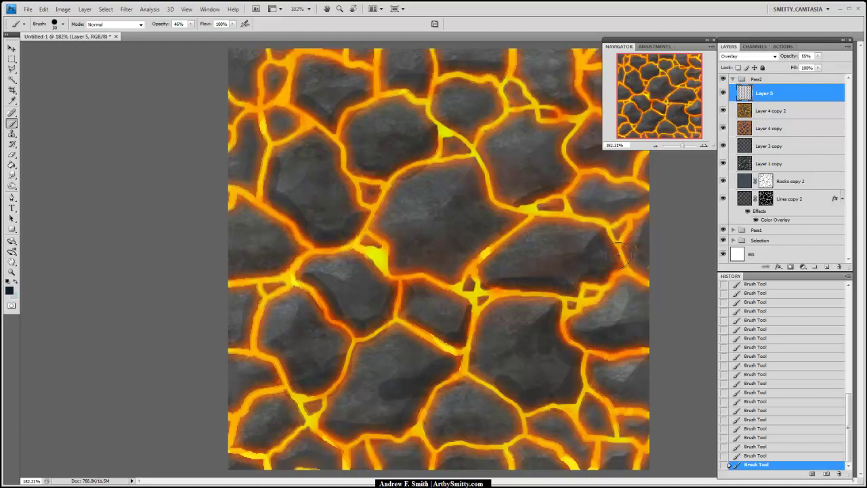
mouse_move(595, 223)
left_mouse_down()
mouse_move(540, 209)
mouse_move(561, 208)
mouse_move(524, 215)
mouse_move(447, 279)
mouse_move(500, 231)
mouse_move(401, 262)
mouse_move(397, 274)
mouse_move(438, 265)
mouse_move(452, 284)
left_mouse_up()
mouse_move(469, 154)
left_mouse_down()
mouse_move(498, 199)
mouse_move(532, 198)
left_mouse_up()
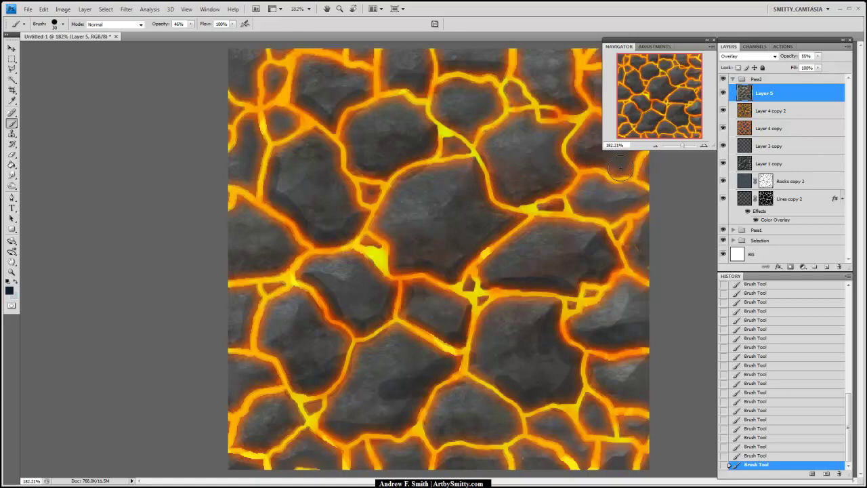
mouse_move(506, 106)
left_mouse_down()
mouse_move(470, 127)
mouse_move(492, 118)
mouse_move(475, 158)
mouse_move(472, 139)
mouse_move(431, 140)
left_mouse_up()
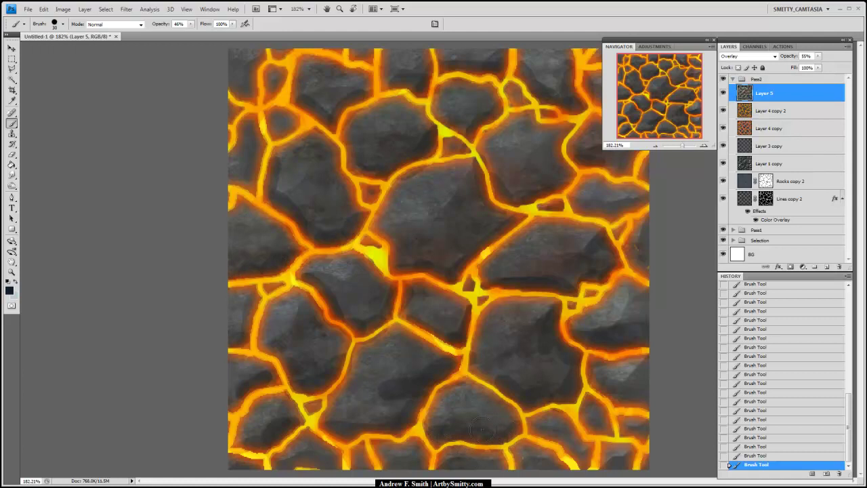
left_click_drag(487, 395, 506, 412)
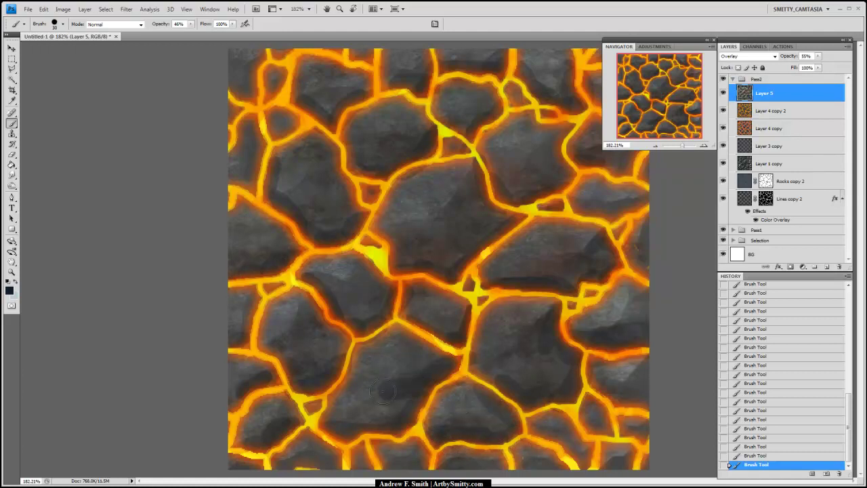
left_click_drag(404, 388, 461, 364)
left_click_drag(410, 330, 446, 370)
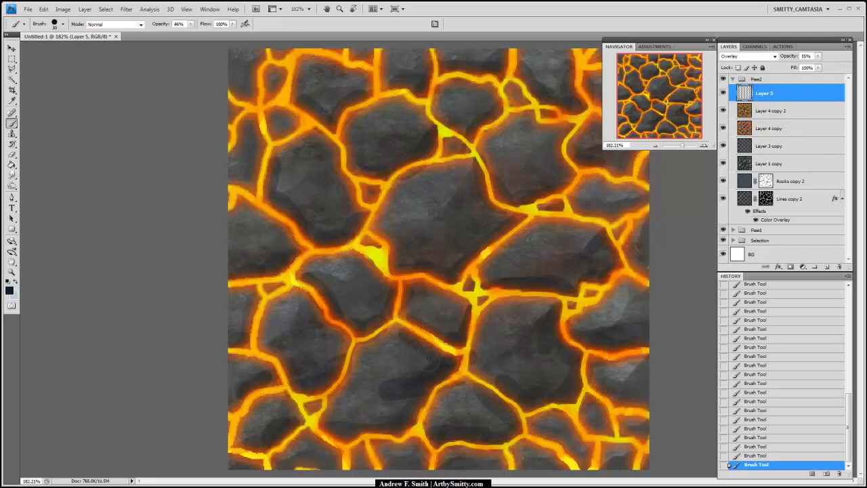
mouse_move(398, 328)
left_mouse_down()
mouse_move(330, 380)
mouse_move(355, 384)
mouse_move(352, 365)
mouse_move(326, 410)
mouse_move(337, 395)
mouse_move(325, 413)
left_mouse_up()
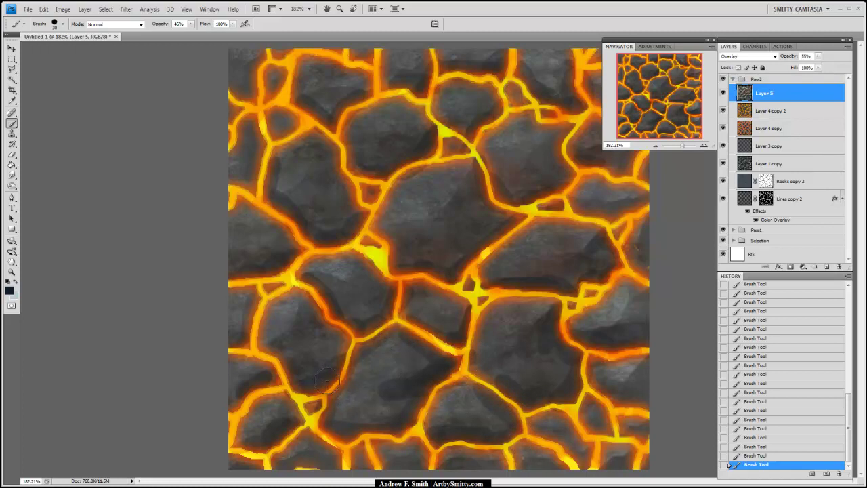
left_click_drag(334, 375, 344, 344)
mouse_move(508, 227)
left_mouse_down()
mouse_move(461, 277)
mouse_move(501, 241)
left_mouse_up()
mouse_move(494, 203)
left_mouse_down()
mouse_move(504, 207)
mouse_move(510, 196)
left_mouse_up()
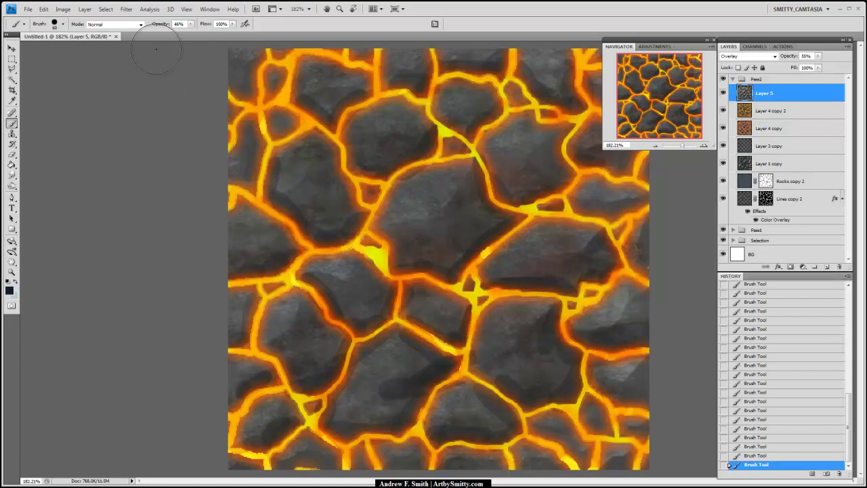
Lower the brush opacity to 18% and softly darken rock edges with a 60 px brush.
left_click_drag(184, 33, 176, 34)
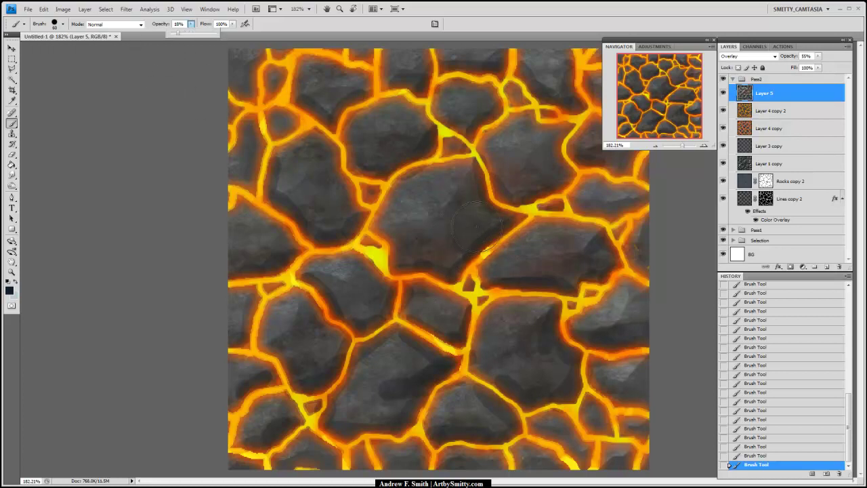
left_click_drag(527, 206, 500, 242)
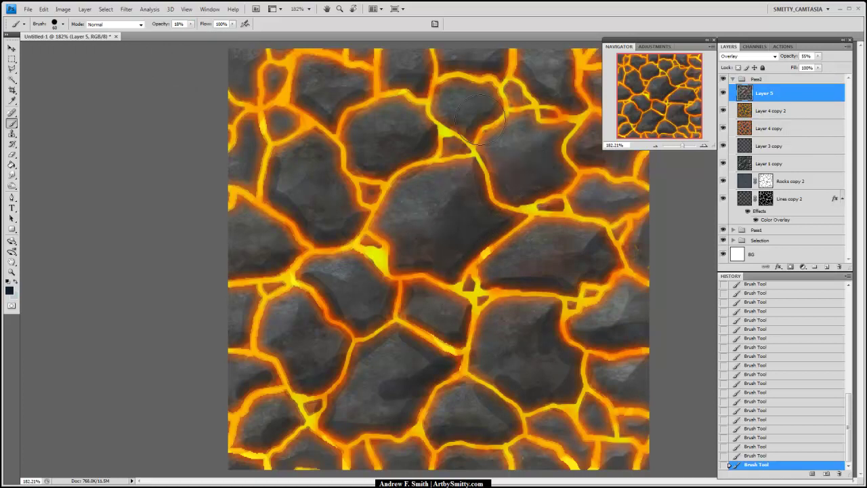
mouse_move(610, 224)
left_mouse_down()
mouse_move(645, 267)
mouse_move(636, 209)
mouse_move(590, 206)
left_mouse_up()
mouse_move(644, 339)
left_mouse_down()
mouse_move(629, 309)
mouse_move(623, 353)
left_mouse_up()
mouse_move(624, 389)
left_mouse_down()
mouse_move(601, 383)
mouse_move(646, 405)
mouse_move(598, 419)
mouse_move(607, 433)
mouse_move(585, 420)
mouse_move(576, 440)
mouse_move(548, 438)
left_mouse_up()
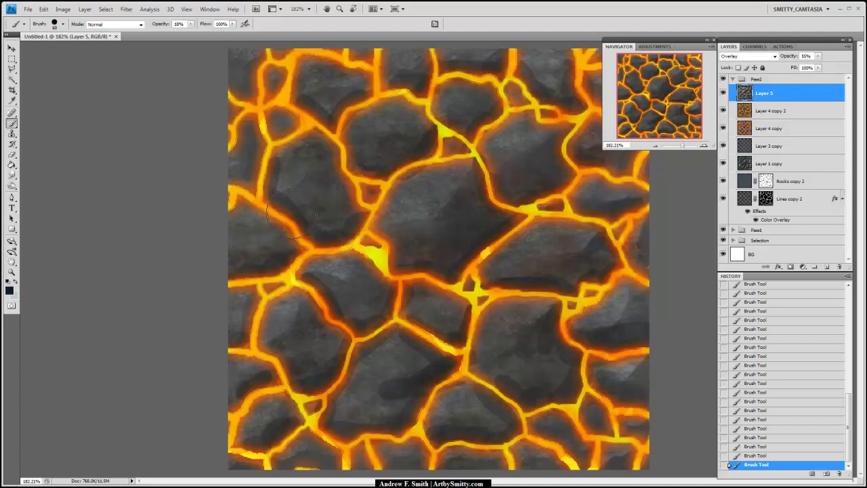
Set the foreground colour to the muted purple 8f85ac and return to the Brush tool.
key("alt")
left_click(9, 290)
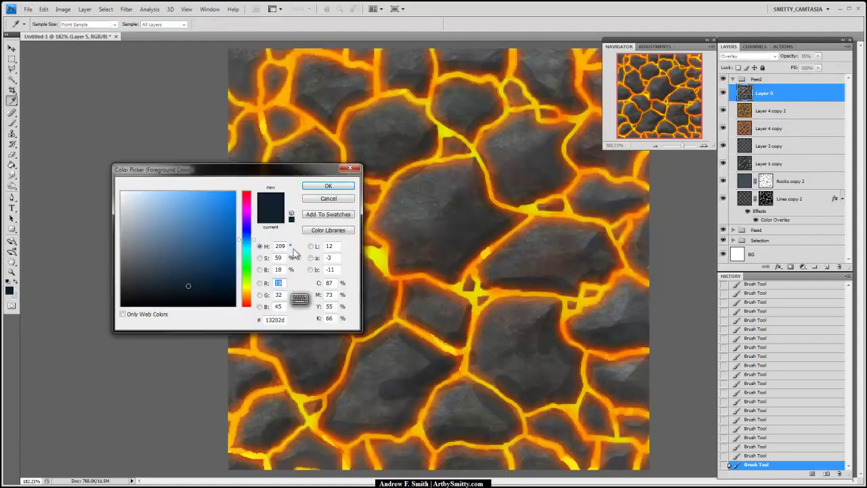
left_click(147, 231)
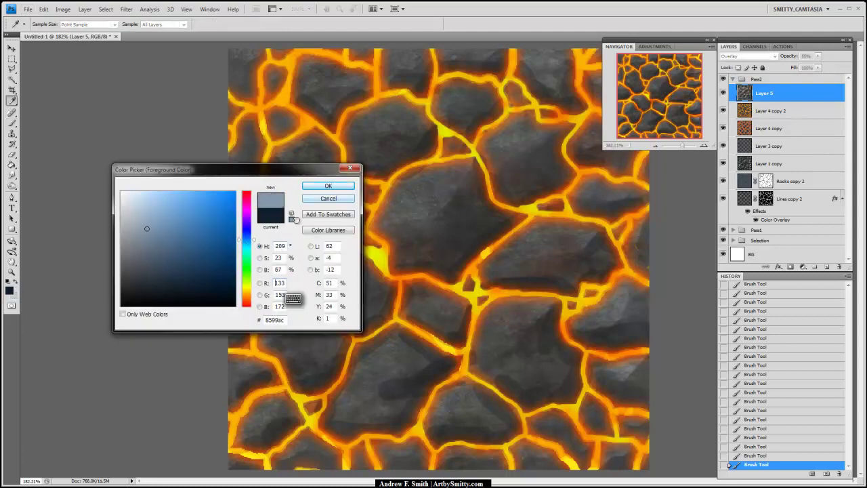
left_click_drag(251, 241, 248, 226)
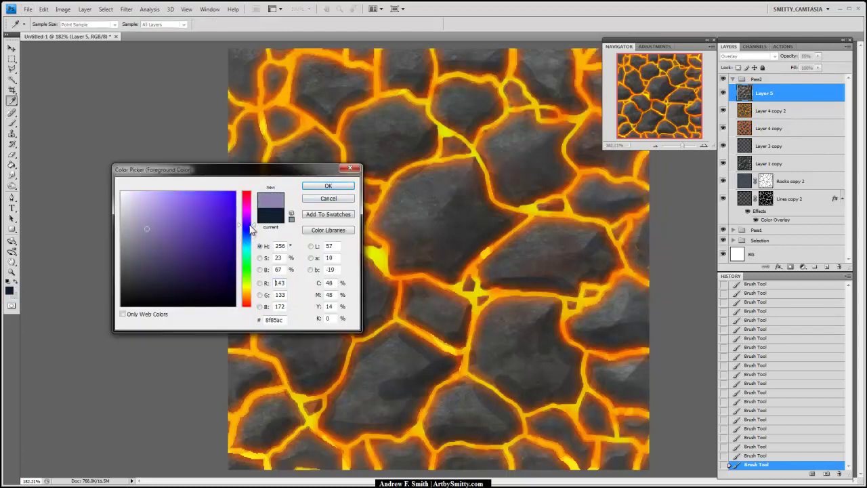
left_click(341, 187)
left_click(328, 188)
key("b")
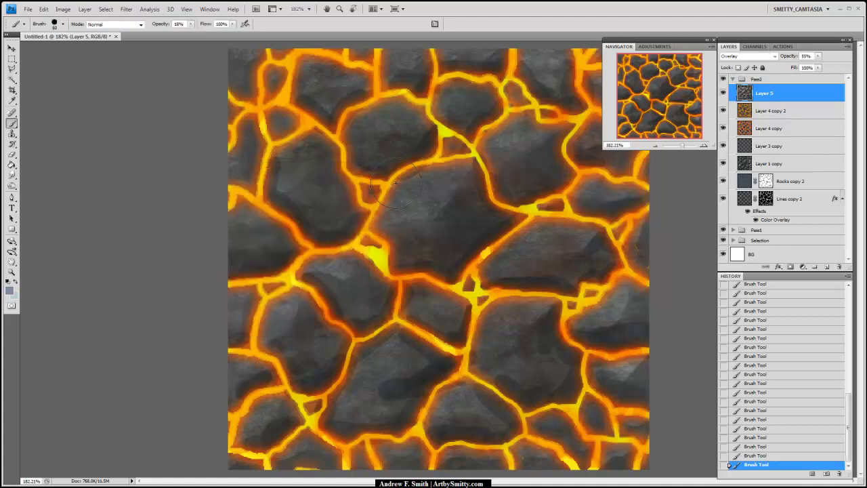
Add a new layer above Layer 5 and lower the brush opacity to 10%.
left_click(827, 266)
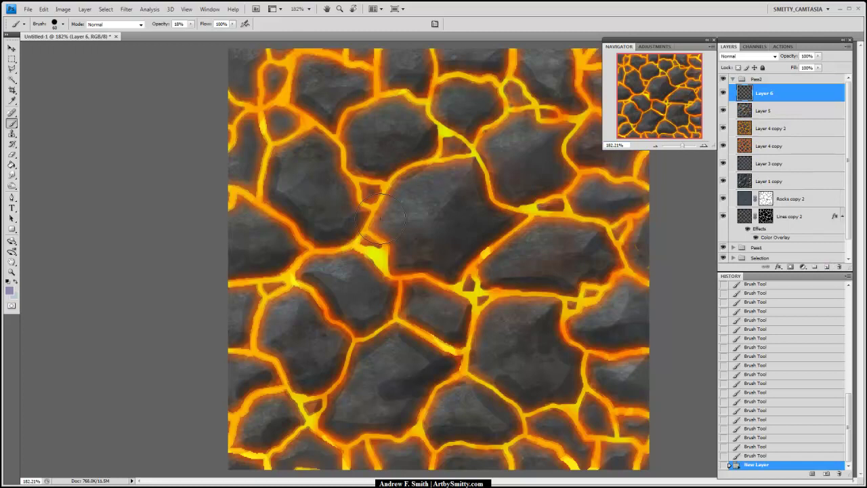
left_click_drag(191, 26, 188, 32)
left_click(260, 23)
Paint thin, faint purple highlights along the ridges and facet edges of the rocks on Layer 6.
left_click_drag(330, 278, 347, 320)
key("ctrl+z")
mouse_move(321, 279)
left_mouse_down()
mouse_move(353, 263)
mouse_move(365, 231)
left_mouse_up()
mouse_move(437, 353)
left_mouse_down()
mouse_move(415, 341)
mouse_move(429, 363)
mouse_move(410, 374)
left_mouse_up()
mouse_move(431, 367)
left_mouse_down()
mouse_move(426, 384)
mouse_move(387, 389)
left_mouse_up()
left_click_drag(403, 384, 388, 396)
left_click_drag(447, 201, 473, 161)
left_click_drag(414, 168, 444, 163)
left_click_drag(413, 170, 475, 158)
mouse_move(474, 158)
left_mouse_down()
mouse_move(467, 168)
mouse_move(494, 152)
left_mouse_up()
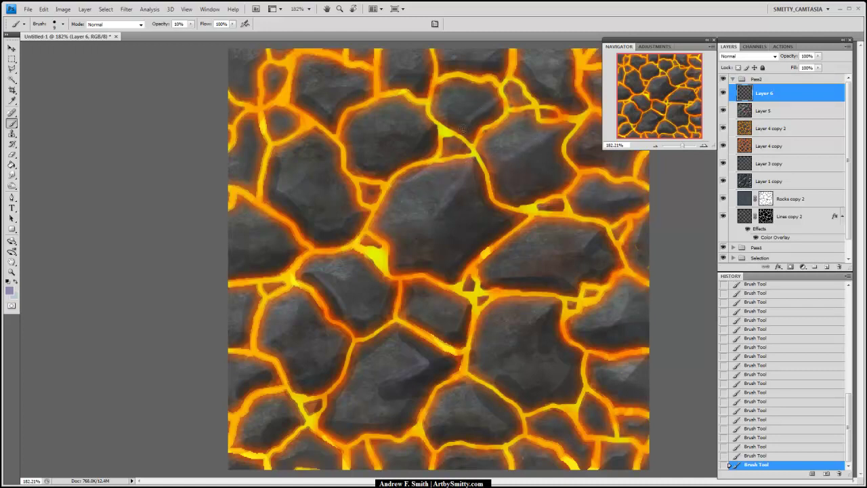
mouse_move(412, 144)
left_mouse_down()
mouse_move(421, 138)
mouse_move(381, 163)
left_mouse_up()
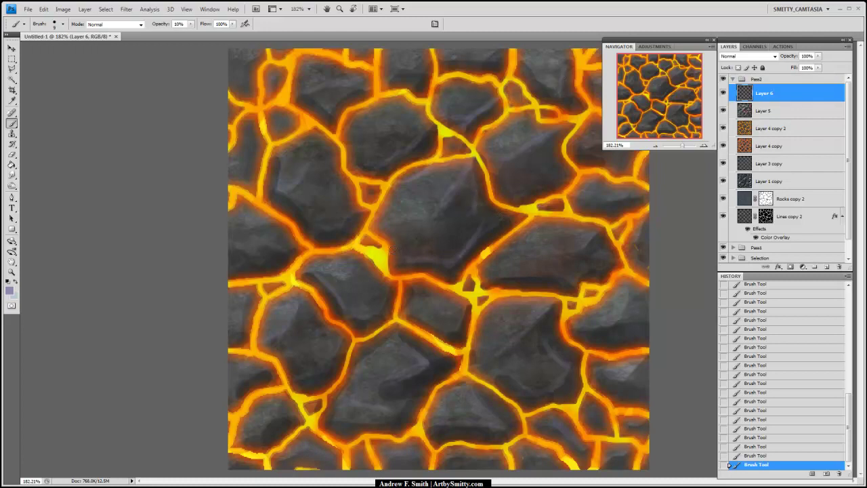
Enlarge the brush and build up broader purple highlights on the rock faces.
key("]")
key("]")
key("]")
mouse_move(437, 191)
left_mouse_down()
mouse_move(424, 191)
mouse_move(421, 179)
left_mouse_up()
key("p")
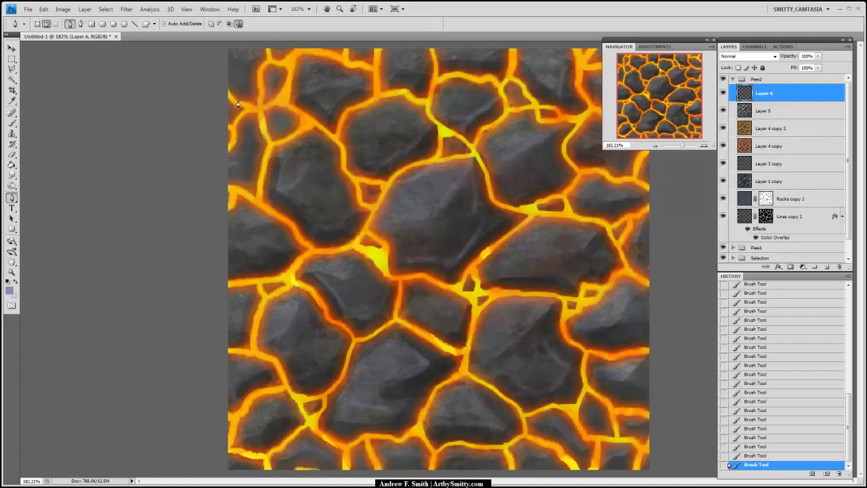
key("b")
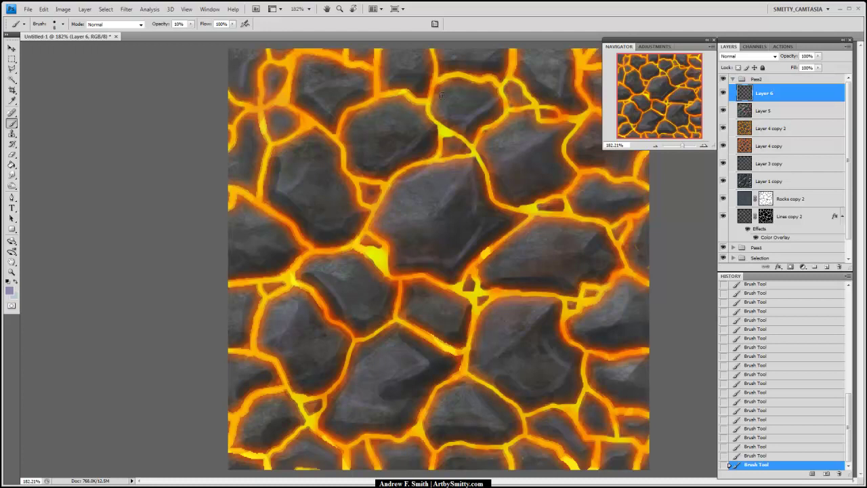
Recolour Layer 6's highlights with Hue/Saturation at hue -67, saturation +99 and lightness +59.
left_click(63, 9)
mouse_move(65, 32)
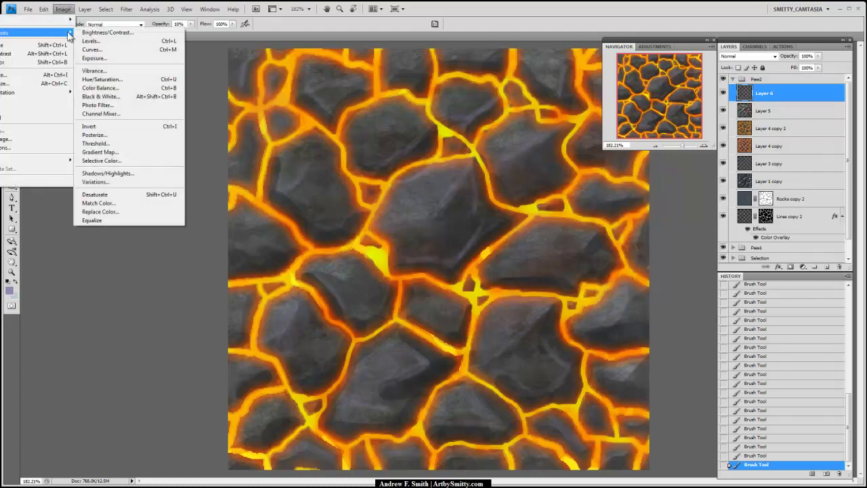
left_click(120, 80)
left_click_drag(696, 239, 715, 235)
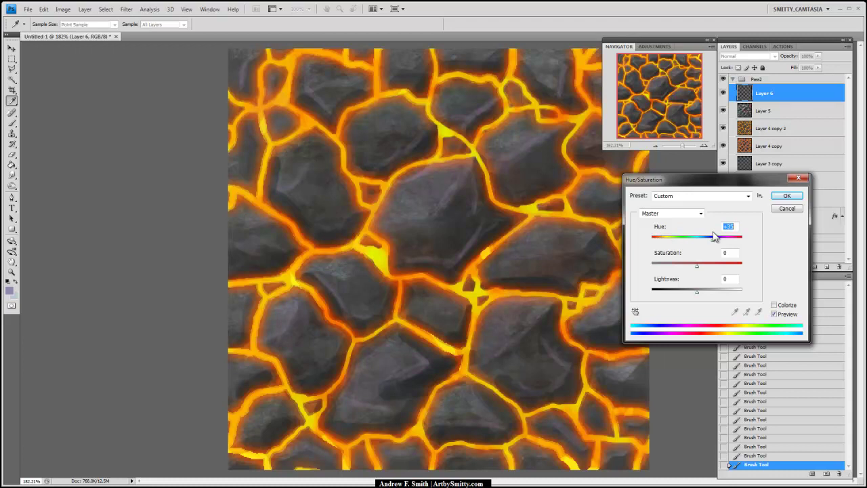
left_click_drag(711, 239, 708, 266)
left_click_drag(702, 296, 744, 269)
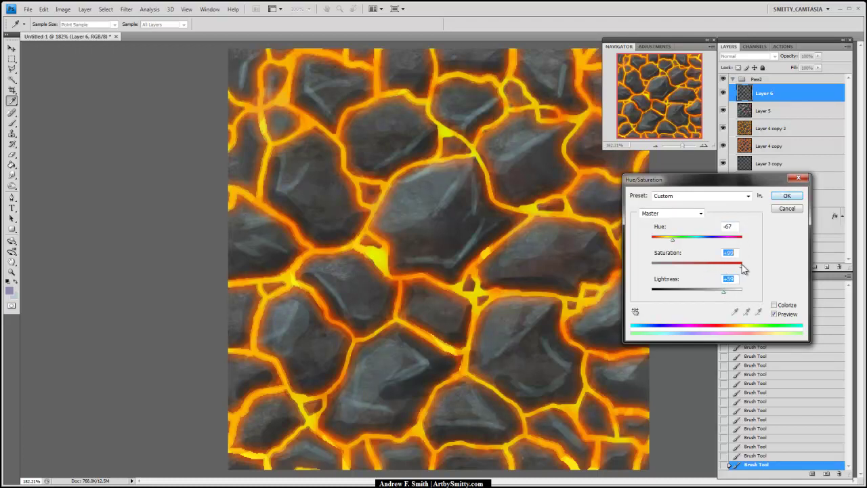
left_click(787, 196)
Lower Layer 6's opacity to 63%.
left_click(816, 58)
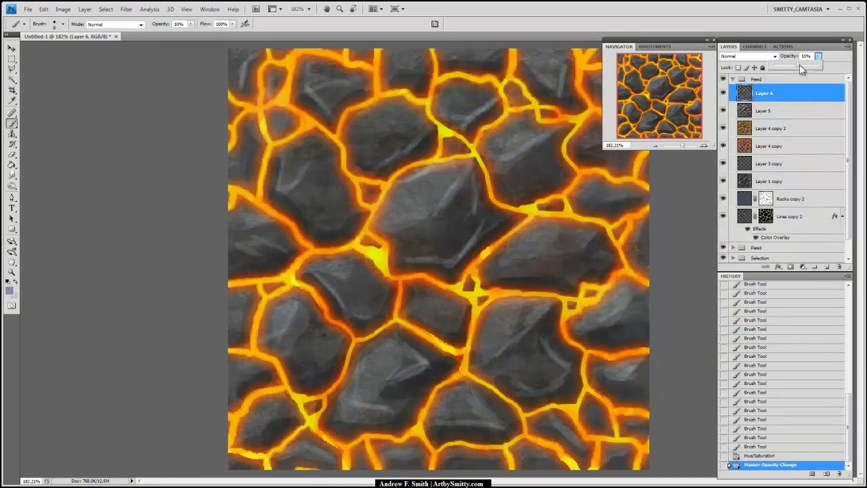
left_click_drag(801, 70, 801, 70)
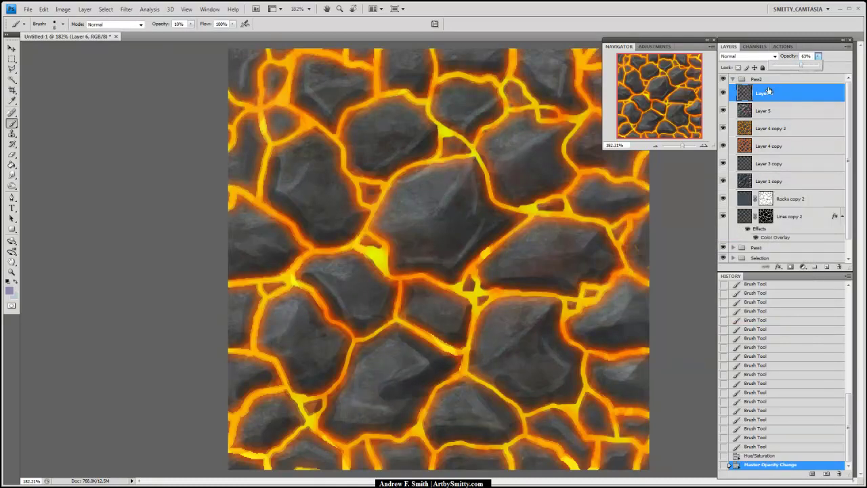
mouse_move(683, 147)
left_mouse_down()
mouse_move(675, 138)
mouse_move(684, 138)
left_mouse_up()
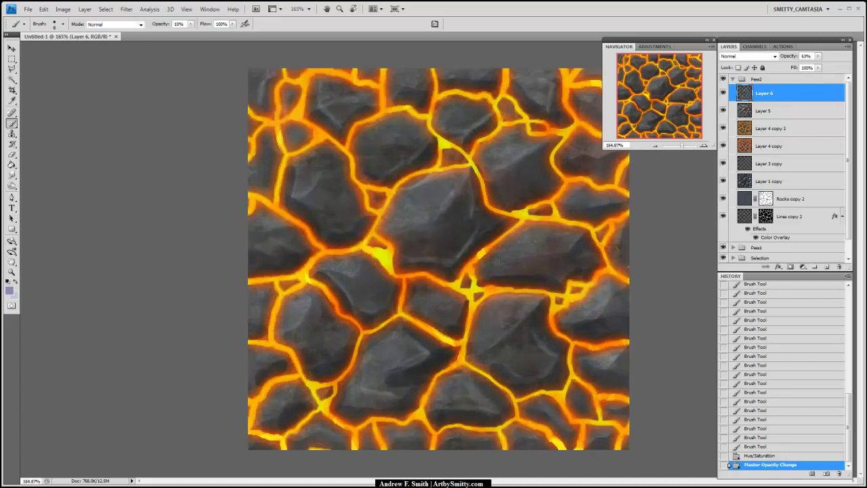
Sample dark rock colours, raise the brush opacity to 54% and dab over rock areas to tone down the highlights.
left_click(483, 241)
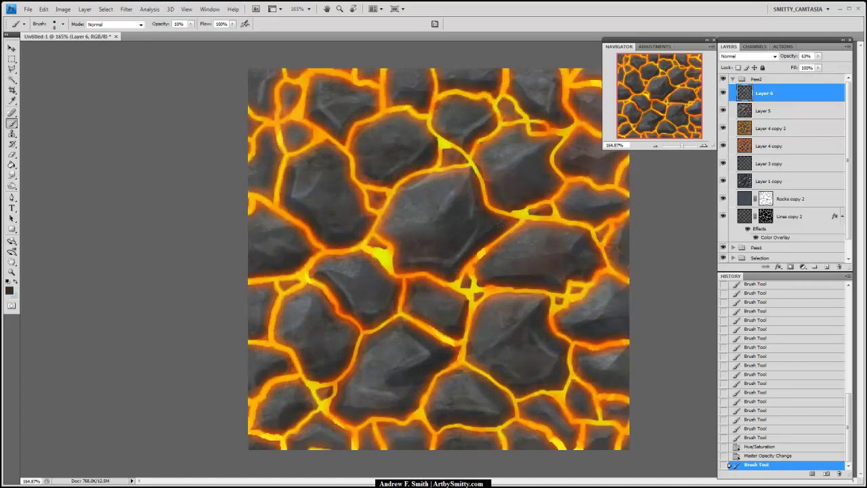
left_click(462, 242)
left_click_drag(193, 25, 213, 34)
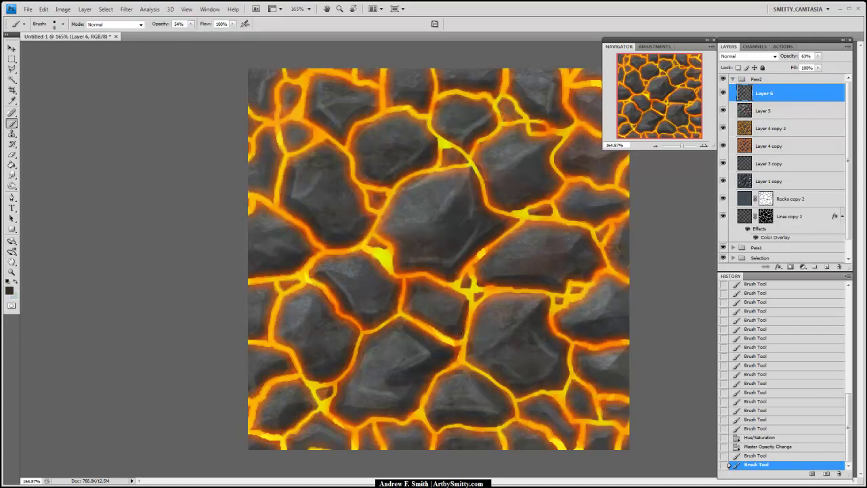
left_click(457, 240)
left_click(420, 360)
left_click(453, 367)
left_click(426, 391)
left_click(366, 404)
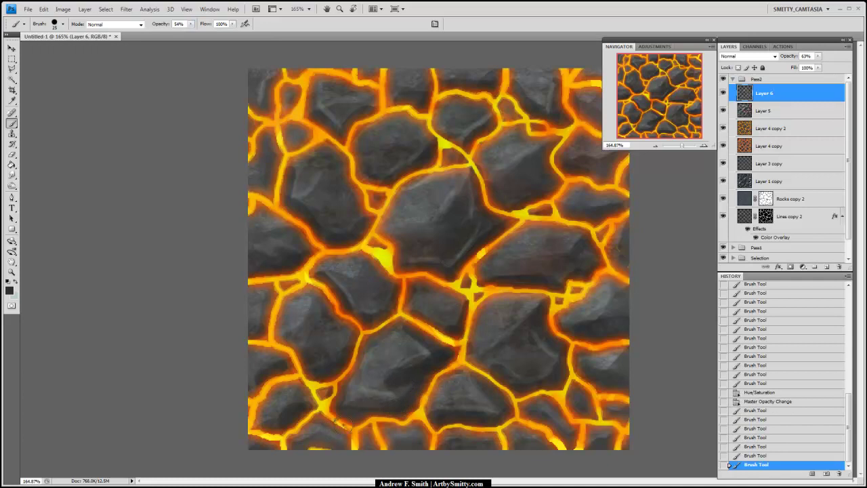
Set the foreground to dark brown #2e200a and paint it along the edges of the upper and left-hand rocks.
left_click(9, 290)
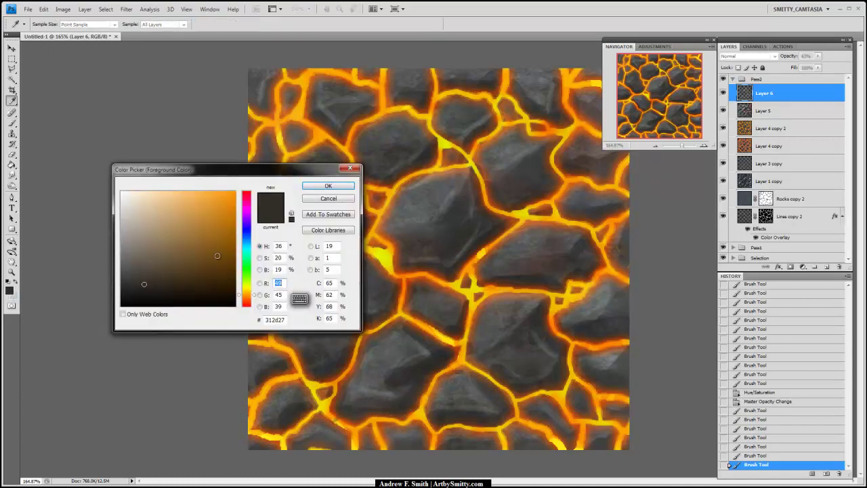
left_click(187, 288)
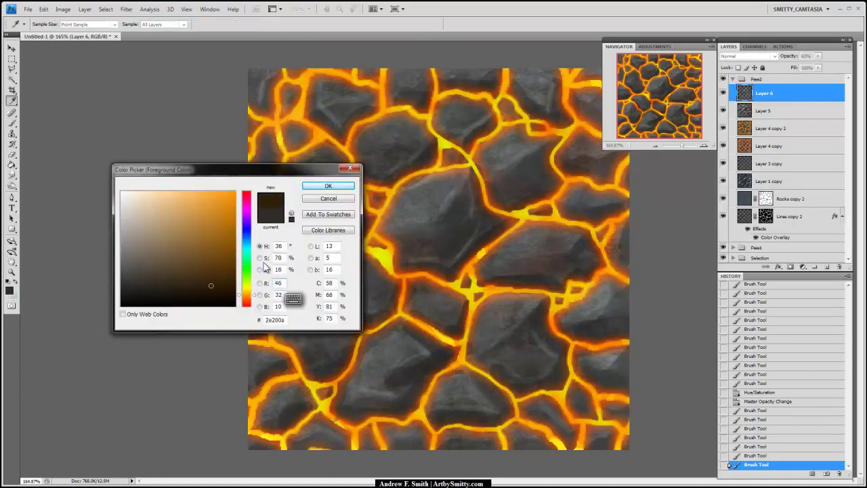
left_click(328, 187)
left_click_drag(425, 149, 390, 170)
key("ctrl+z")
left_click_drag(424, 148, 390, 170)
mouse_move(323, 246)
left_mouse_down()
mouse_move(315, 223)
mouse_move(337, 224)
mouse_move(317, 232)
mouse_move(349, 235)
mouse_move(338, 243)
mouse_move(374, 228)
left_mouse_up()
key("ctrl+z")
left_click_drag(300, 250, 273, 250)
mouse_move(285, 283)
left_mouse_down()
mouse_move(268, 275)
mouse_move(273, 261)
left_mouse_up()
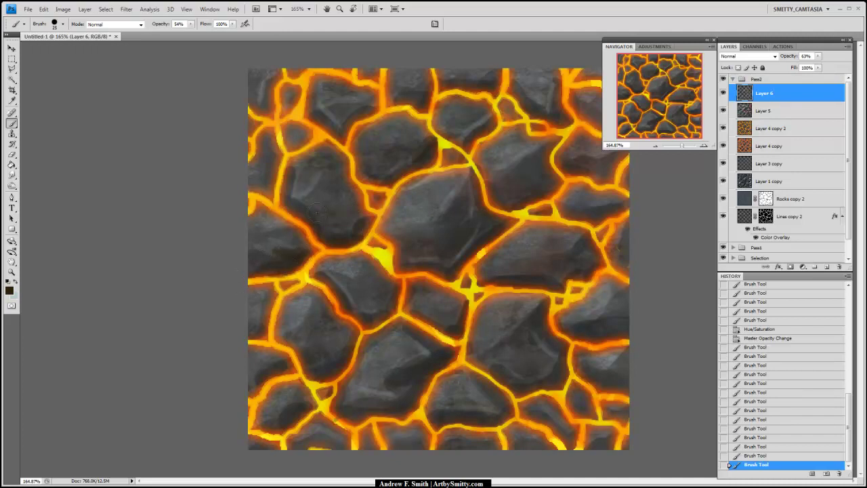
Brush the dark brown over the remaining rock edges and into the small stones between the lava cracks.
mouse_move(325, 139)
left_mouse_down()
mouse_move(346, 165)
mouse_move(350, 126)
mouse_move(373, 111)
mouse_move(357, 108)
mouse_move(334, 123)
left_mouse_up()
mouse_move(390, 78)
left_mouse_down()
mouse_move(400, 103)
mouse_move(392, 94)
mouse_move(423, 103)
left_mouse_up()
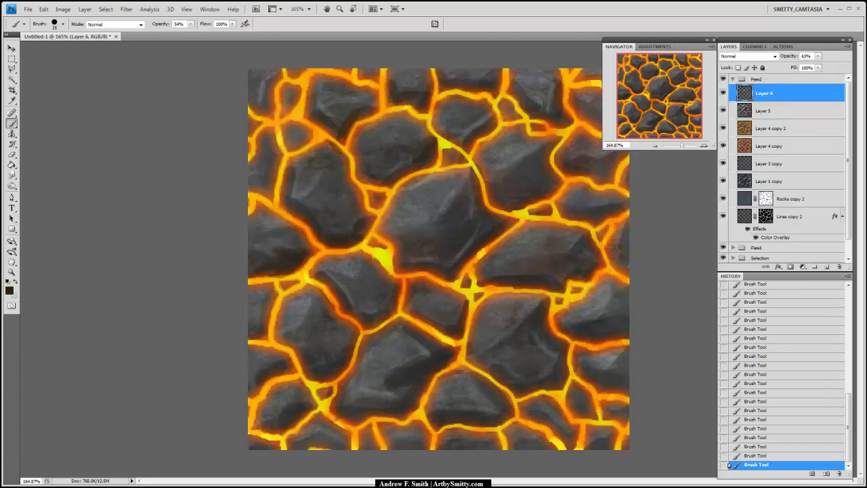
left_click_drag(544, 129, 505, 118)
mouse_move(465, 162)
left_mouse_down()
mouse_move(442, 162)
mouse_move(470, 161)
left_mouse_up()
mouse_move(476, 279)
left_mouse_down()
mouse_move(467, 287)
mouse_move(484, 297)
left_mouse_up()
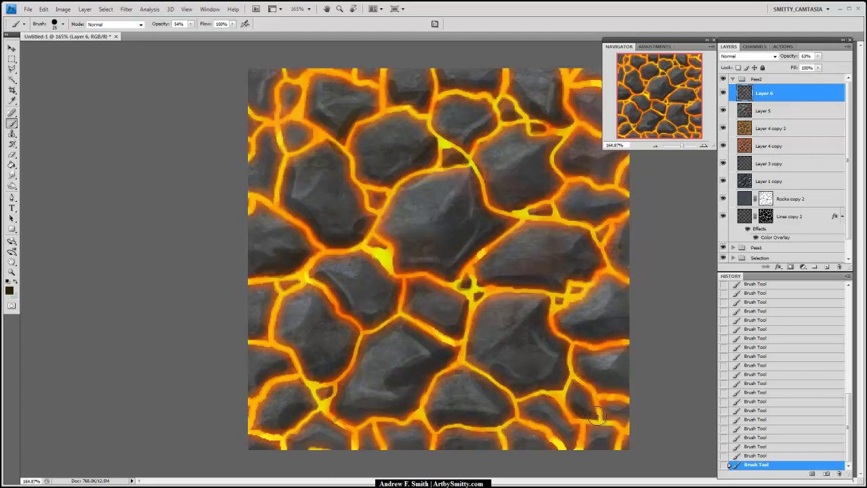
left_click_drag(492, 417, 513, 425)
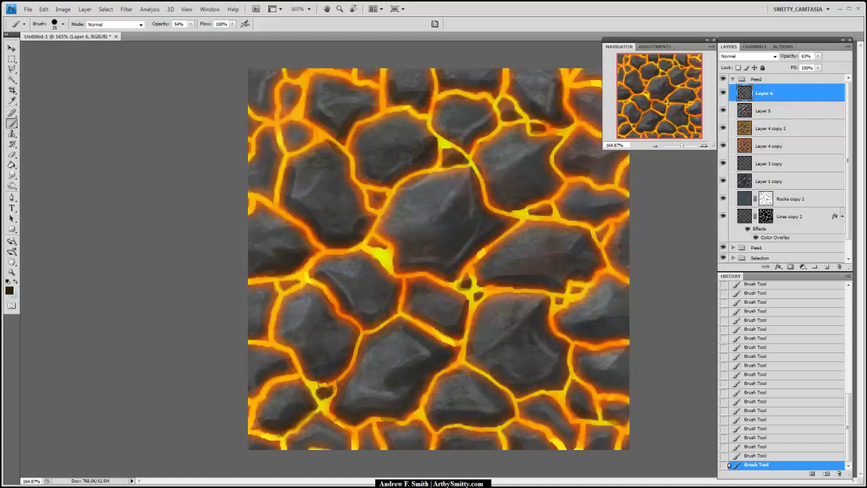
left_click_drag(563, 300, 579, 289)
left_click_drag(506, 116, 499, 101)
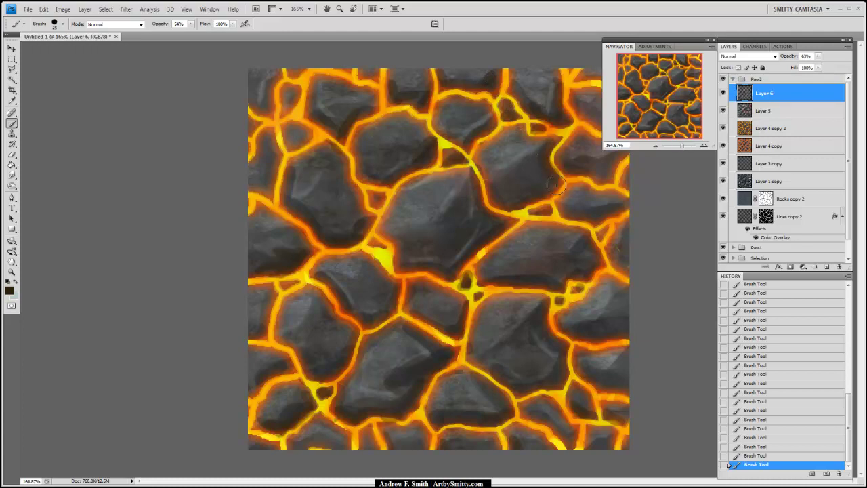
mouse_move(538, 140)
left_mouse_down()
mouse_move(516, 127)
mouse_move(480, 148)
mouse_move(485, 189)
left_mouse_up()
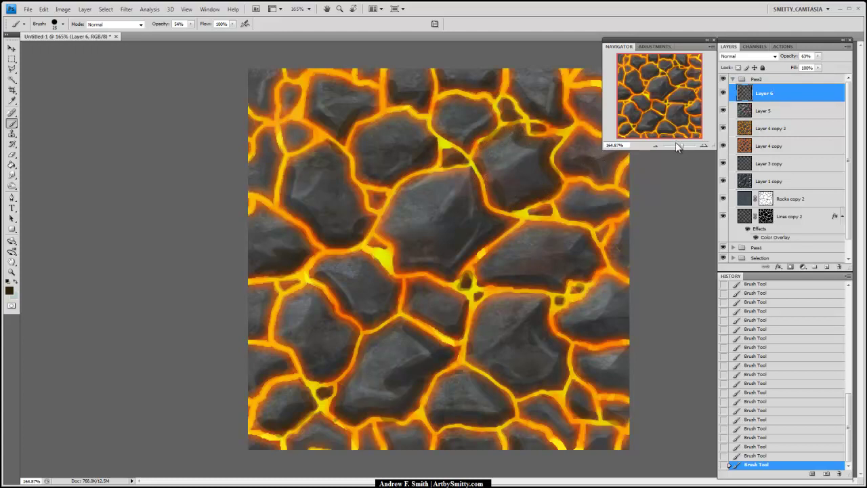
Duplicate the Pass2 layers from Layer 6 down to Lines copy 2 and merge the copies into one layer.
left_click_drag(681, 145, 679, 143)
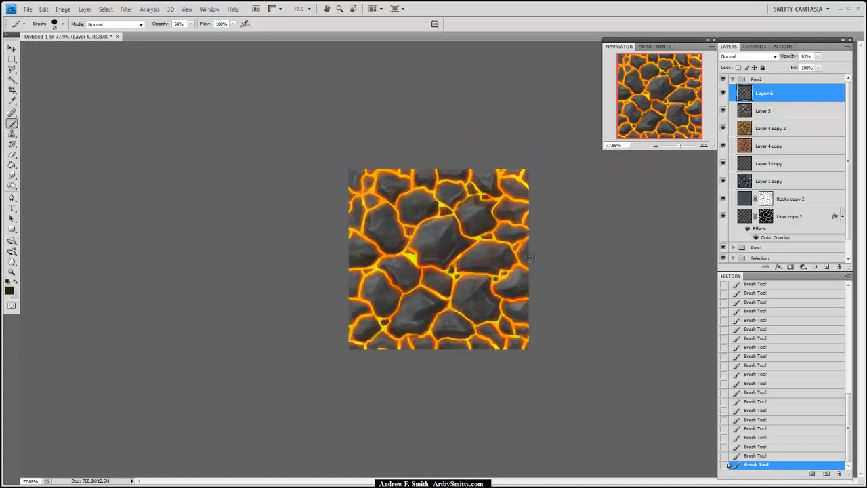
left_click(700, 142)
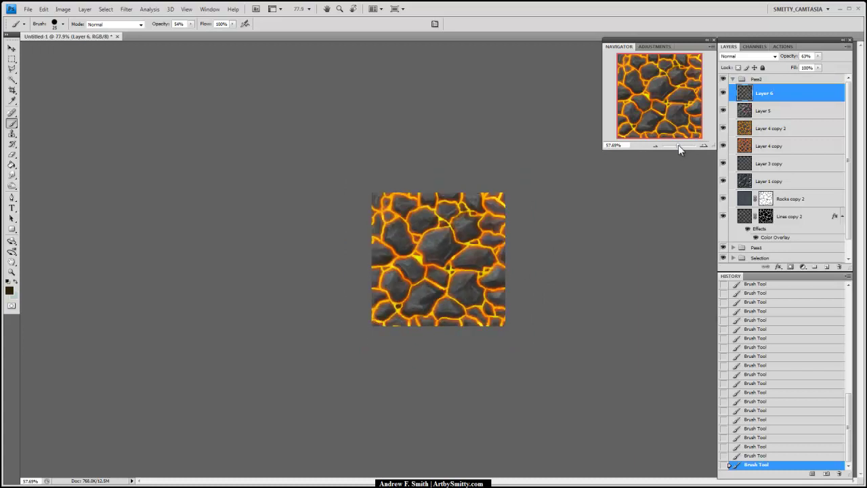
left_click(793, 218, "shift")
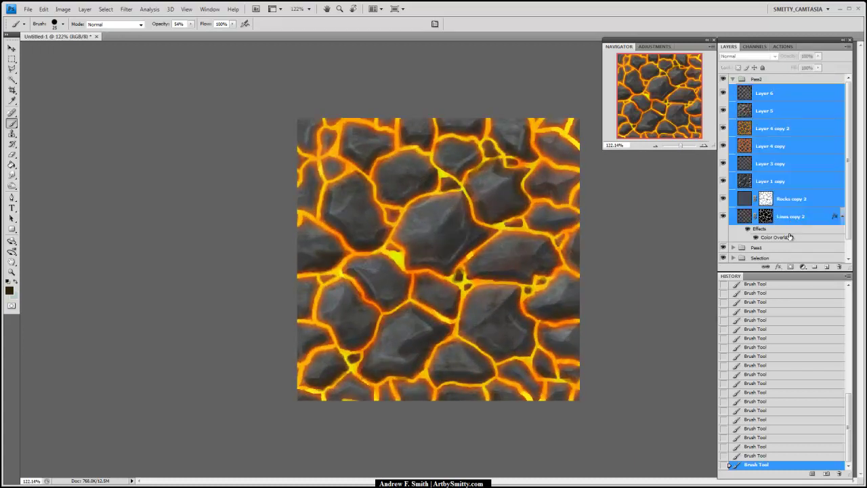
left_click_drag(810, 218, 827, 266)
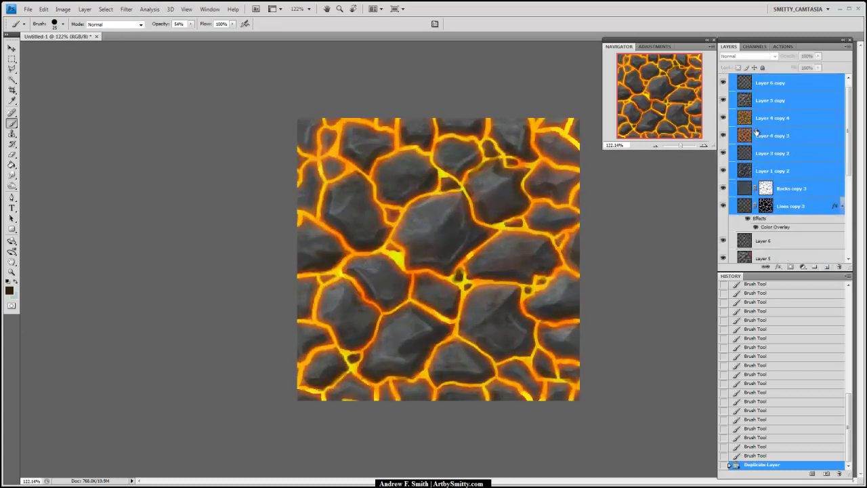
key("ctrl+e")
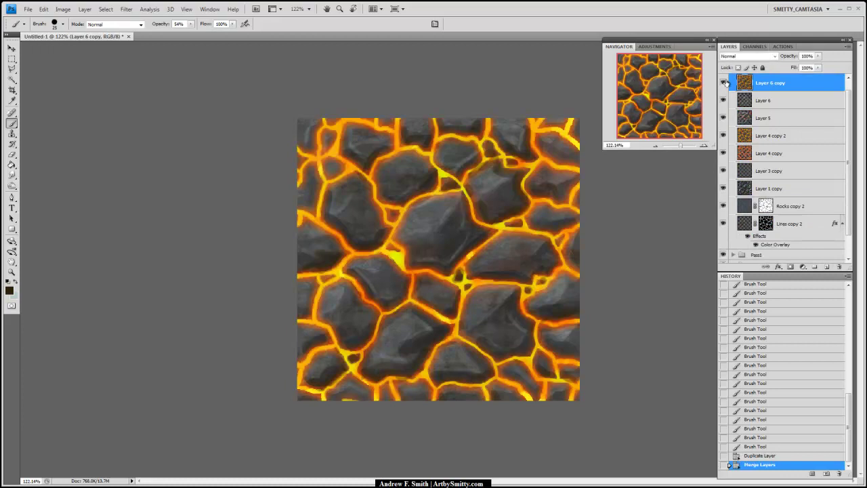
scroll(853, 129, "up", 1)
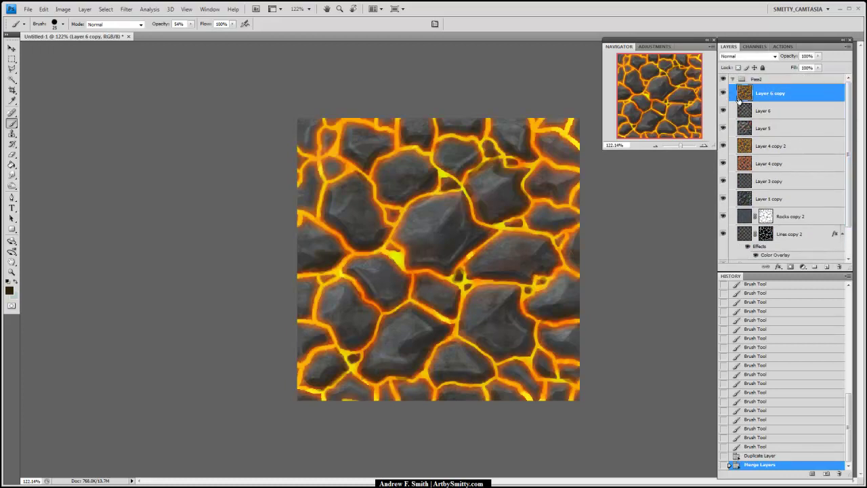
Start the Dry Brush filter on Layer 6 copy and move its dialog so the whole preview is visible.
left_click(126, 9)
mouse_move(92, 74)
left_click(10, 91)
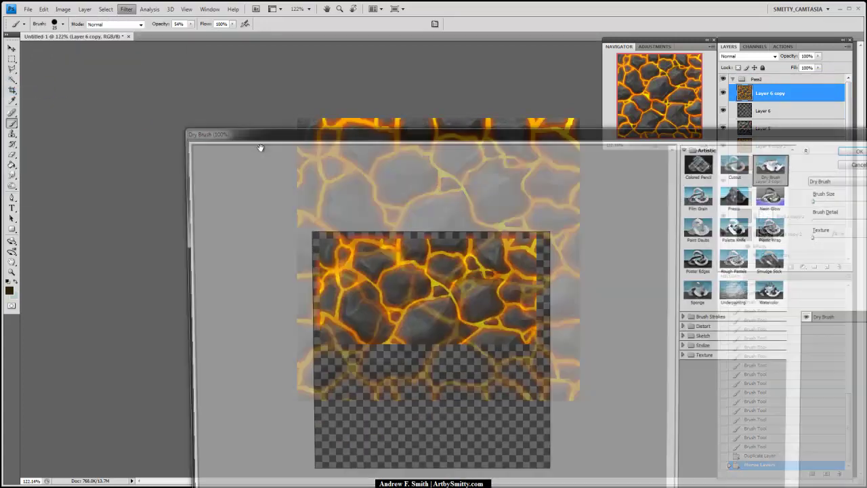
mouse_move(728, 133)
left_mouse_down()
mouse_move(738, 39)
mouse_move(723, 27)
left_mouse_up()
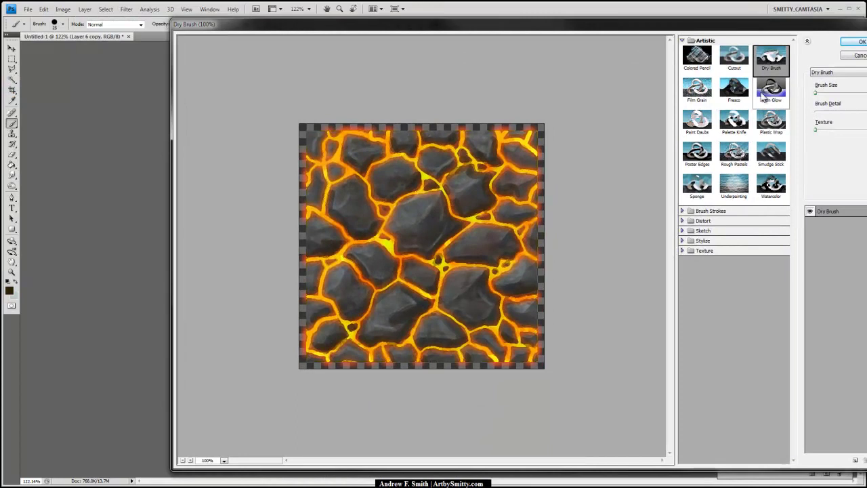
Preview the Paint Daubs, Sponge, Underpainting, Palette Knife and Neon Glow effects, finishing on Dry Brush.
left_click(697, 121)
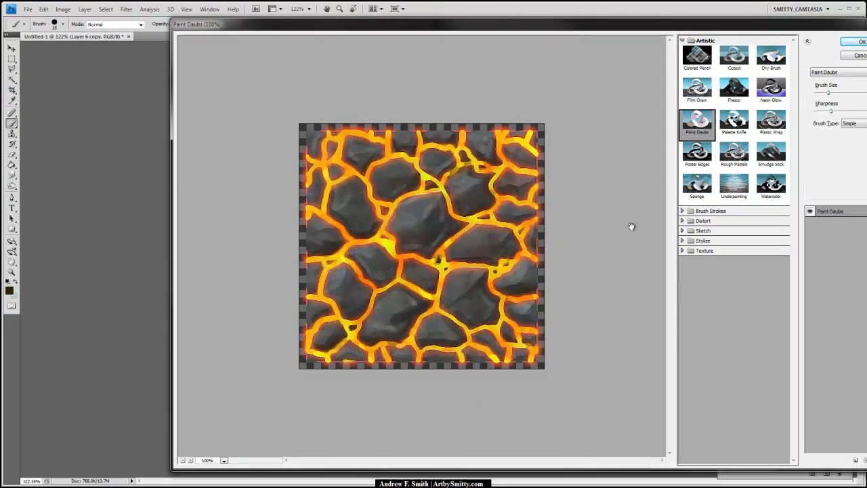
left_click(697, 184)
left_click(734, 183)
left_click(735, 121)
left_click(773, 89)
left_click(773, 59)
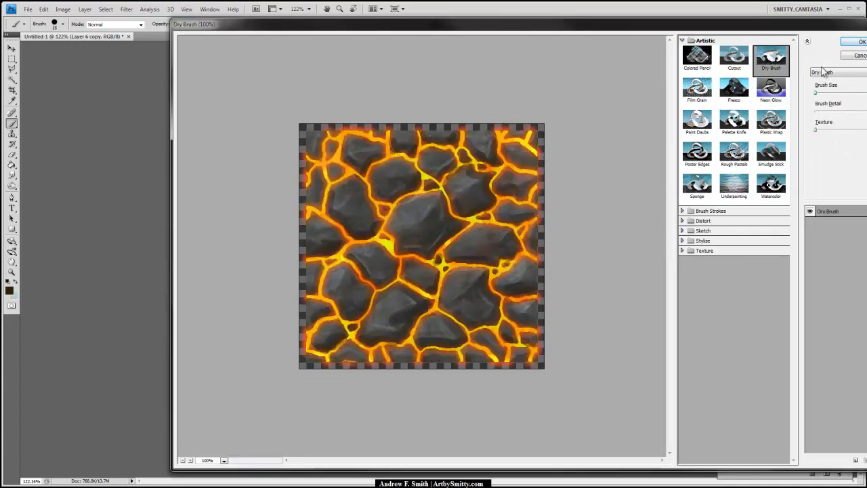
Apply Dry Brush to Layer 6 copy with a much larger brush size, adjusting its texture.
mouse_move(821, 94)
left_mouse_down()
mouse_move(866, 98)
mouse_move(838, 113)
mouse_move(866, 112)
left_mouse_up()
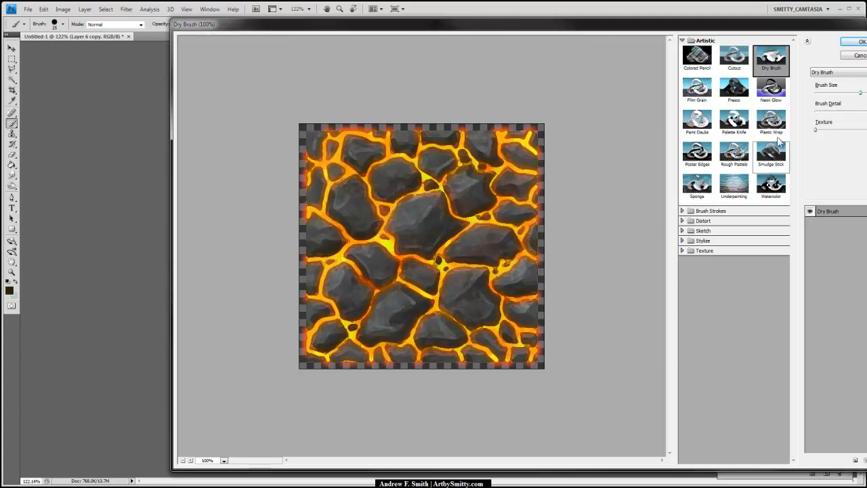
left_click_drag(817, 129, 852, 138)
left_click(861, 43)
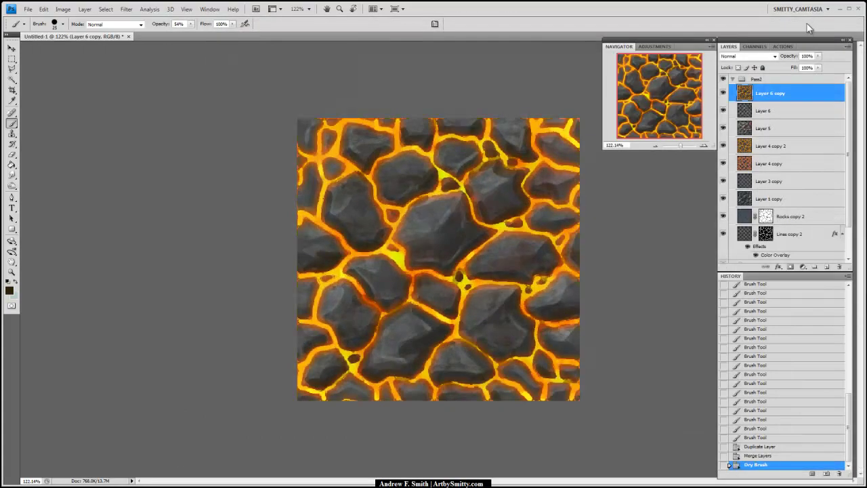
Compare the texture with and without the Dry Brush layer at close range.
left_click_drag(682, 149, 684, 145)
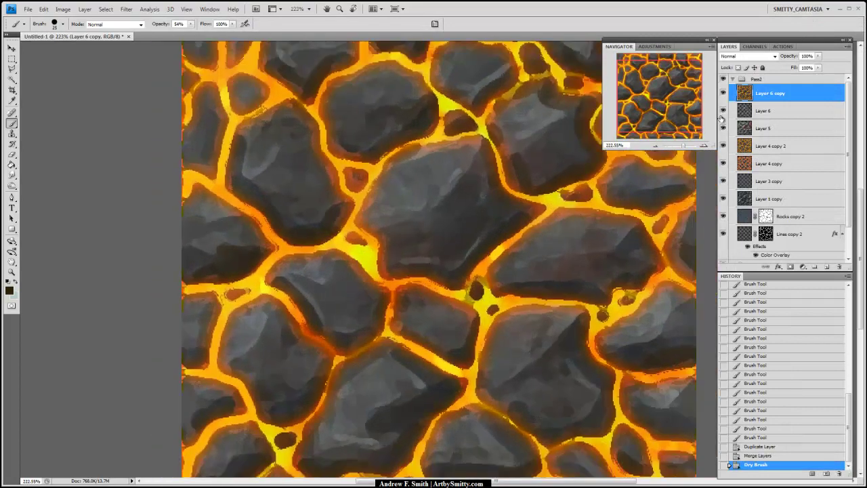
left_click(723, 94)
left_click(723, 94)
left_click(722, 95)
left_click(722, 97)
left_click(722, 97)
left_click(722, 97)
Lower Layer 6 copy's opacity to 43% and compare the texture with the layer hidden and shown.
left_click(818, 56)
left_click_drag(818, 67, 797, 65)
left_click_drag(681, 147, 681, 146)
left_click(724, 94)
left_click(724, 94)
left_click(724, 94)
left_click(724, 94)
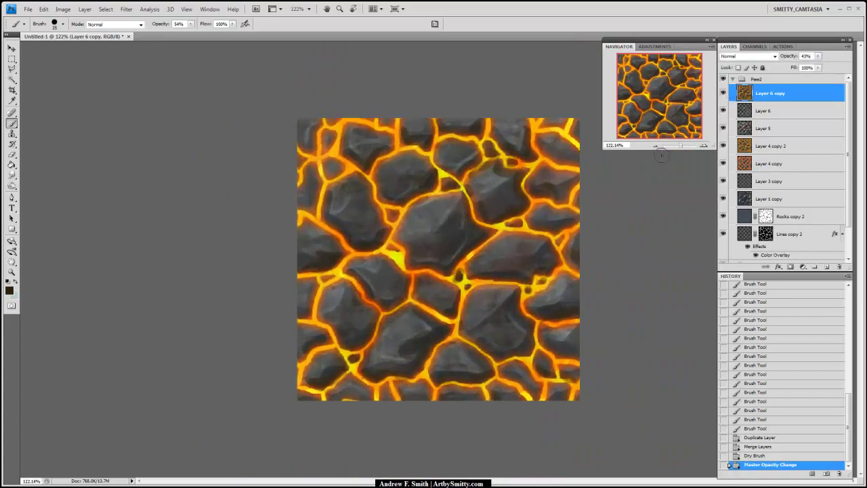
left_click_drag(680, 145, 682, 145)
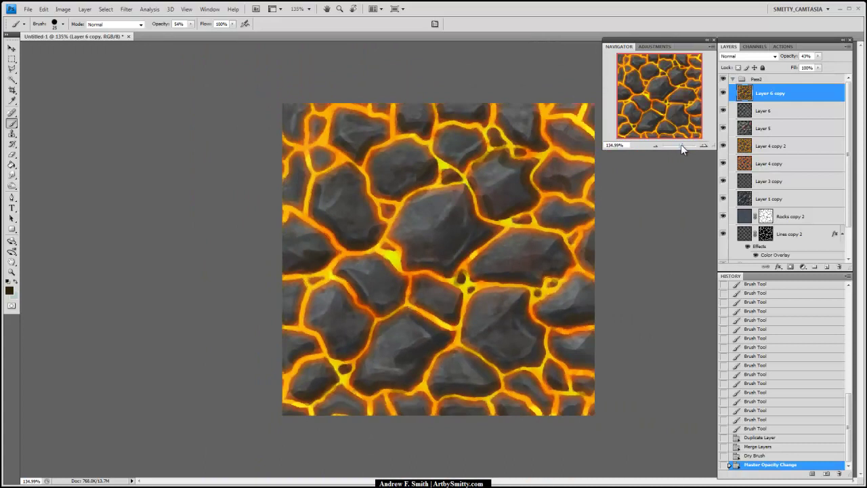
left_click(65, 10)
mouse_move(60, 34)
left_click(105, 71)
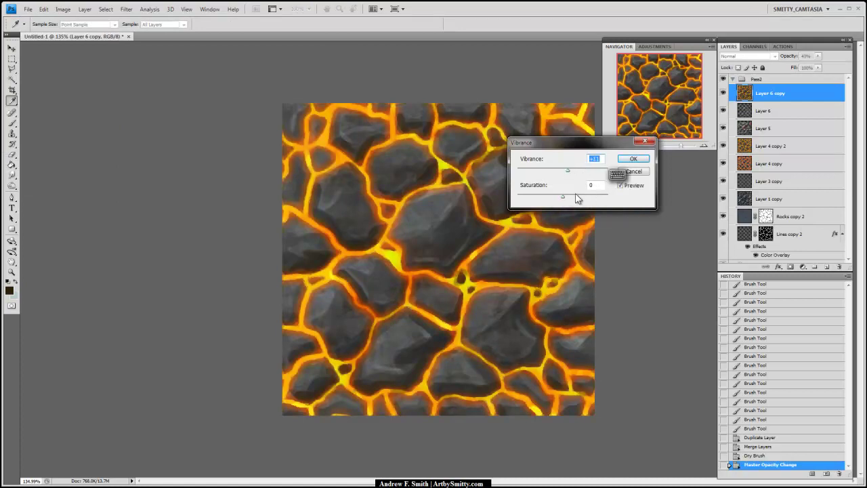
left_click_drag(564, 196, 605, 200)
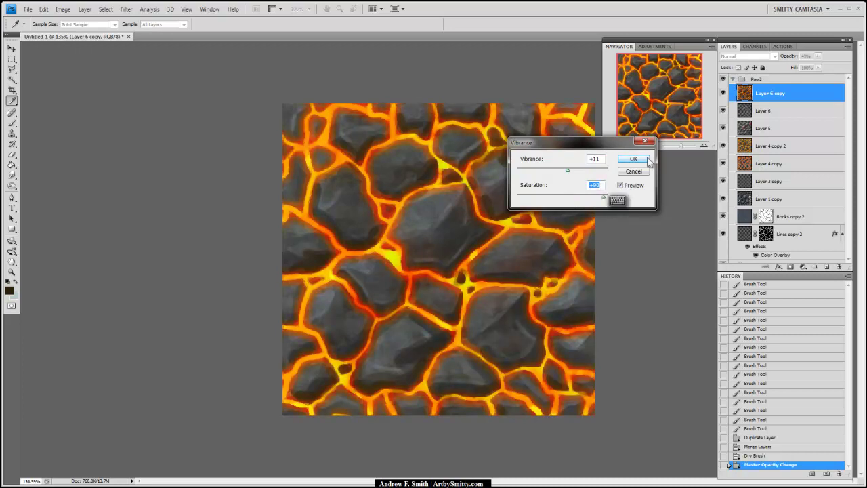
left_click(635, 172)
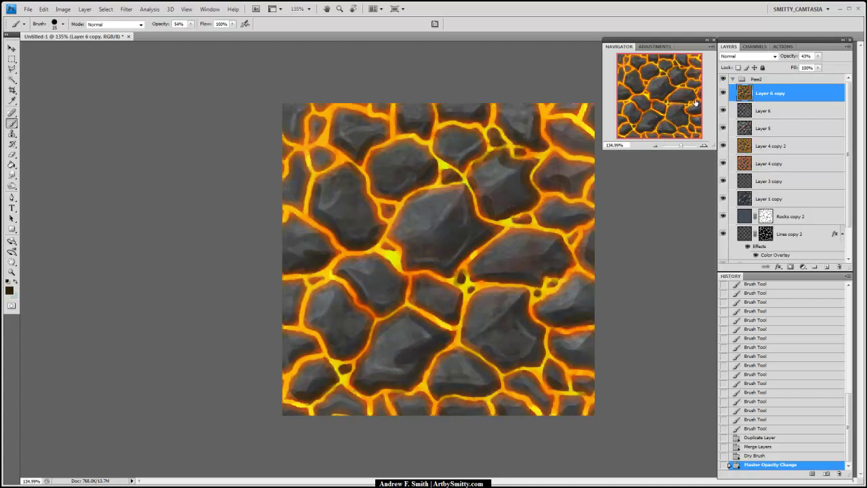
Select the empty area of Lines copy 2 with the Magic Wand and invert the selection to isolate the lava lines.
left_click(783, 149)
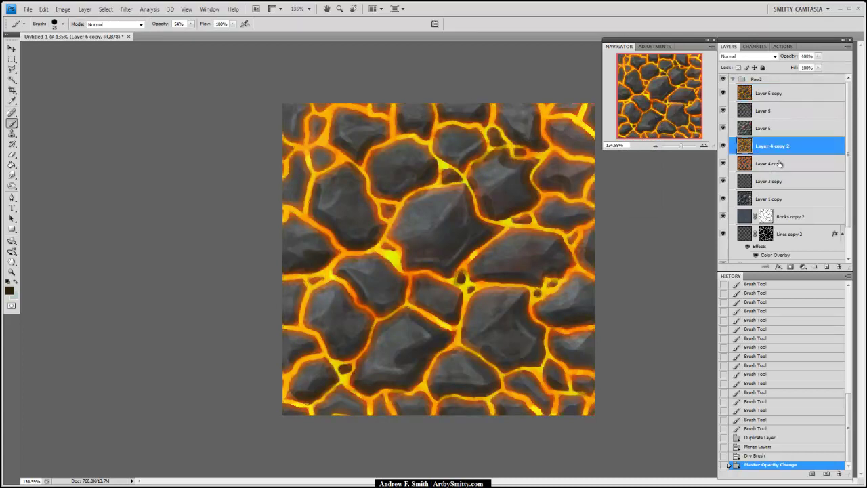
left_click(781, 239)
key("w")
left_click(563, 251)
left_click(106, 10)
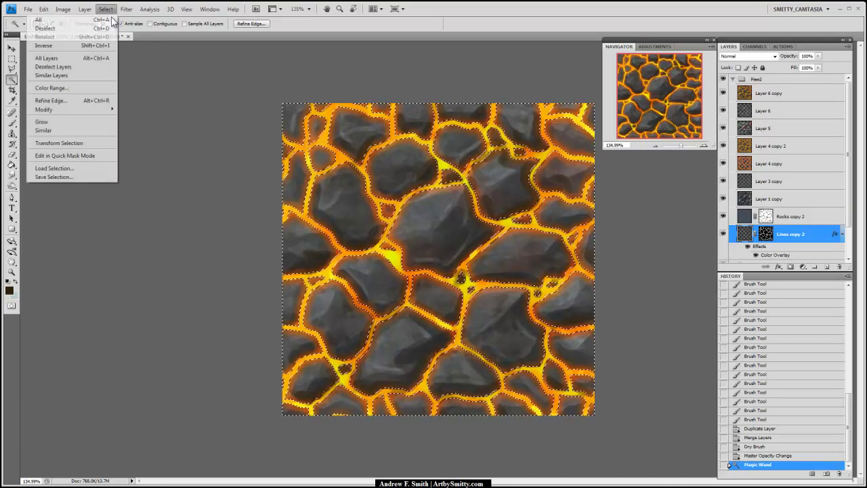
left_click(105, 45)
Feather the lava line selection by 5 pixels.
left_click(83, 9)
mouse_move(106, 10)
mouse_move(71, 109)
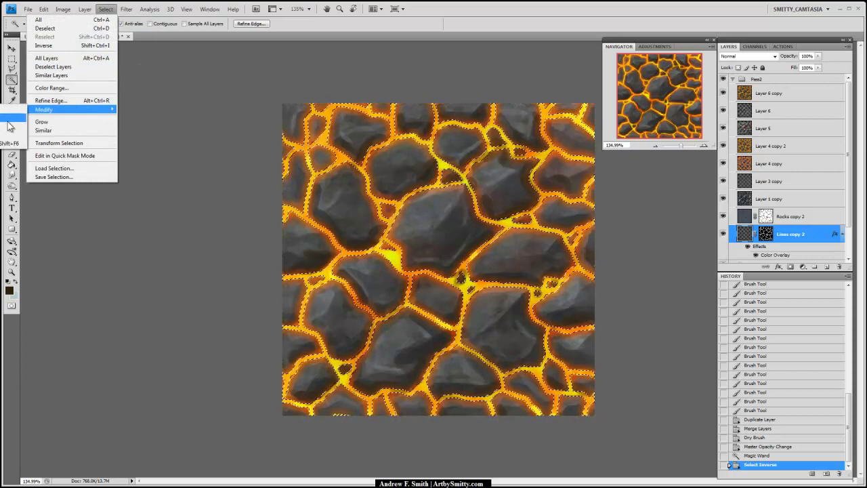
left_click(9, 144)
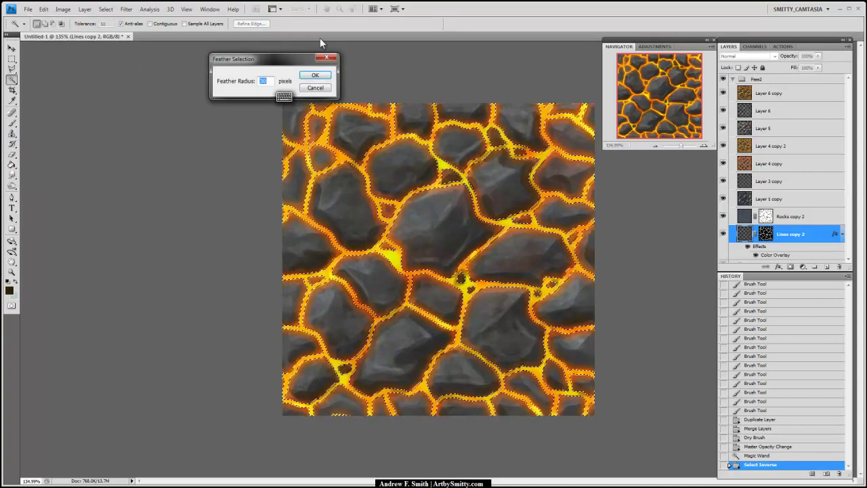
type("5")
key("Return")
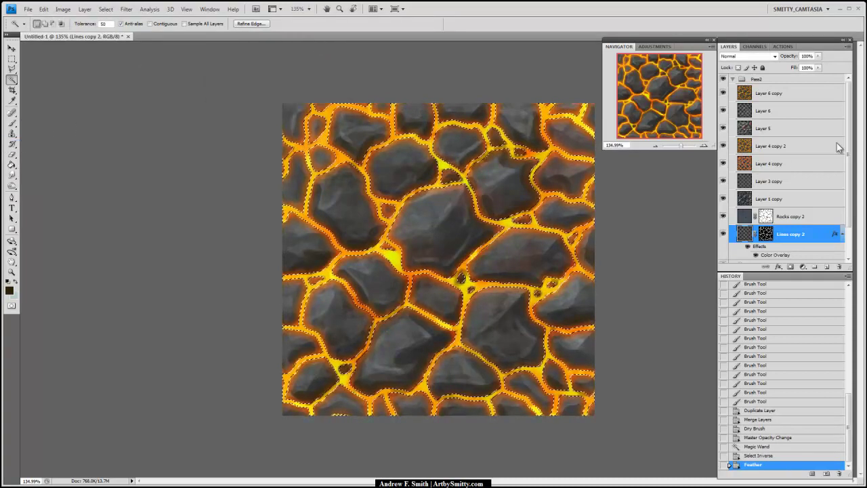
Darken and shift the selected lava lines on Layer 6 copy towards deeper orange with Hue/Saturation.
left_click(786, 93)
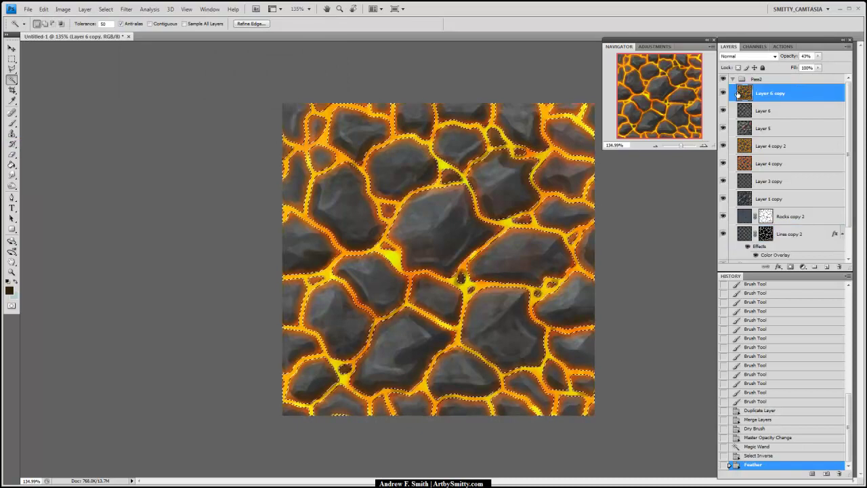
left_click(63, 9)
mouse_move(54, 32)
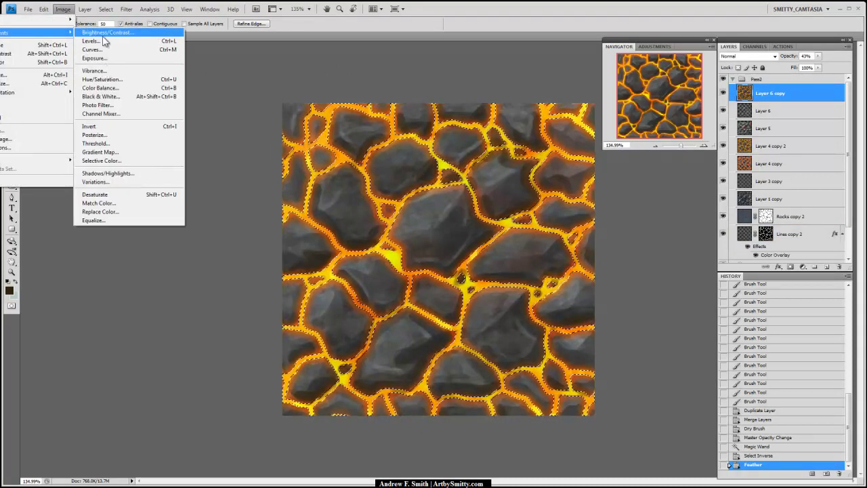
left_click(105, 80)
left_click_drag(698, 239, 683, 291)
left_click(784, 197)
Try duplicating the recoloured Layer 6 copy.
key("w")
left_click_drag(810, 99, 827, 266)
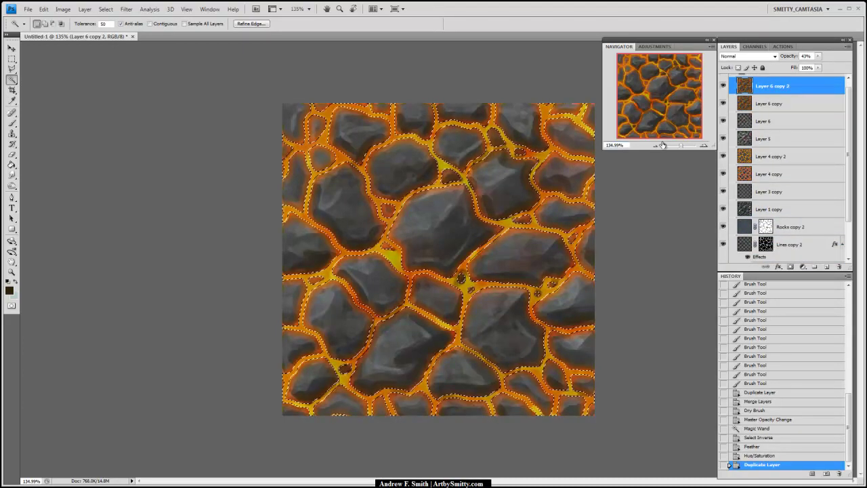
key("ctrl+z")
scroll(818, 106, "up", 1)
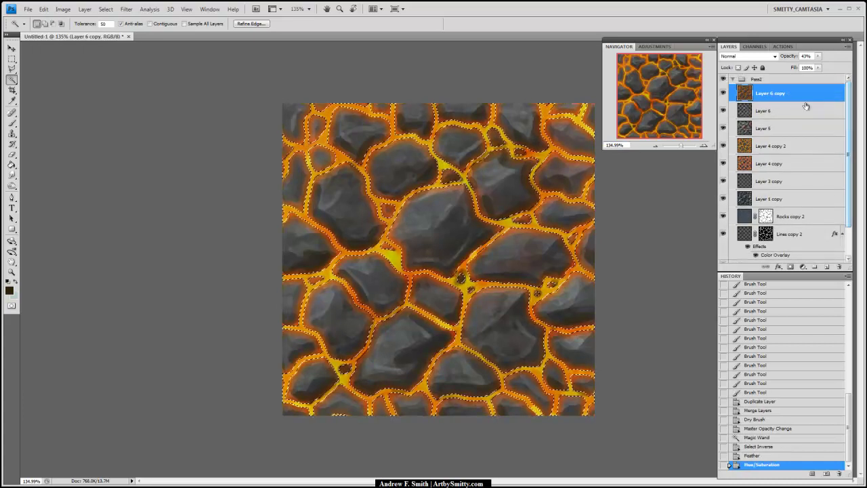
Paste the copied lava lines onto a new layer and compare the texture with it and Layer 6 copy hidden and shown.
key("ctrl+v")
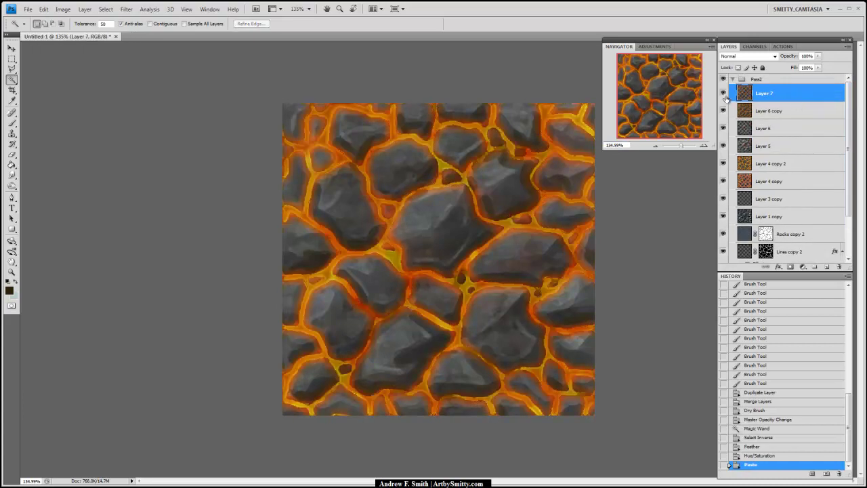
left_click(725, 94)
left_click(725, 95)
left_click(725, 95)
left_click(724, 112)
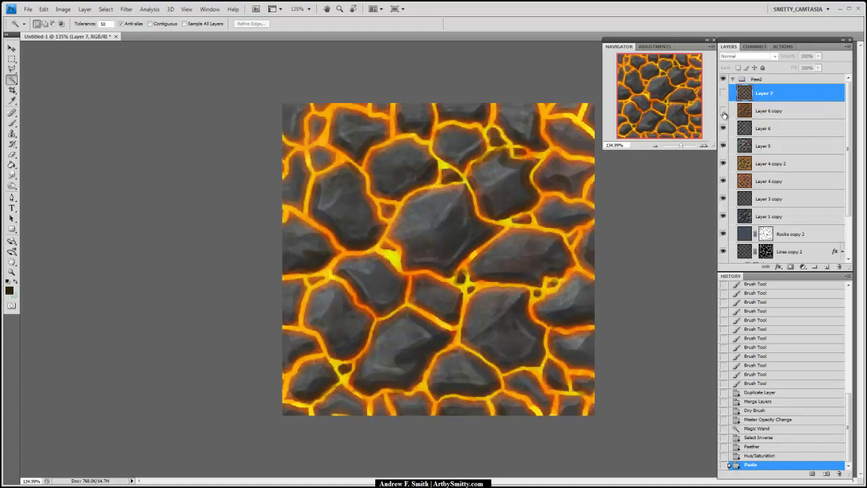
left_click(724, 111)
left_click(724, 94)
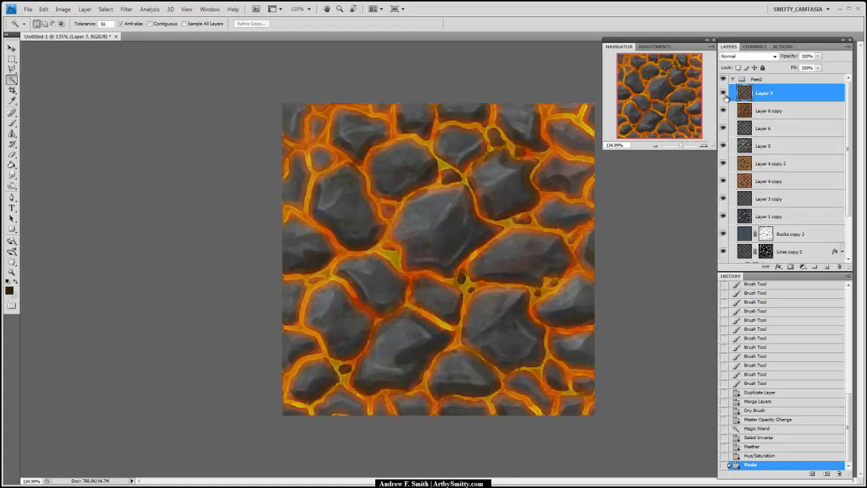
Brighten the pasted lava lines on Layer 7 with Hue/Saturation at hue +25, saturation +49 and lightness +49, and check the change.
left_click(63, 9)
mouse_move(58, 33)
left_click(102, 80)
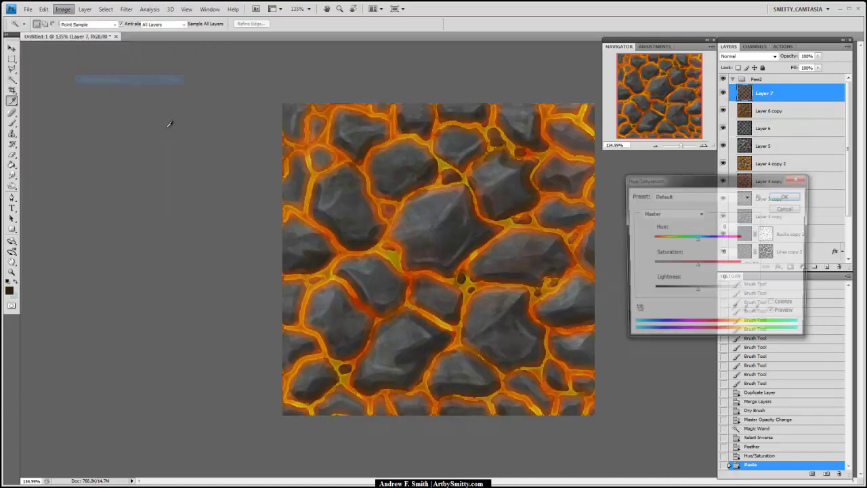
left_click_drag(698, 241, 708, 241)
left_click_drag(698, 291, 719, 292)
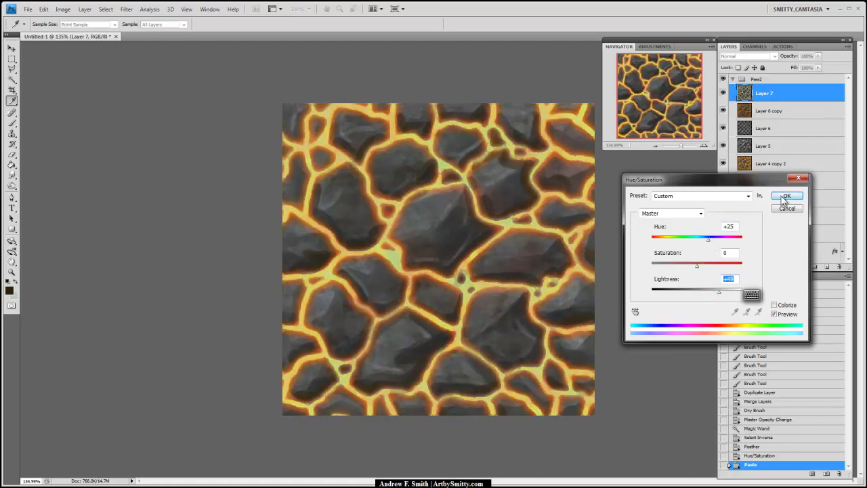
left_click_drag(696, 265, 709, 266)
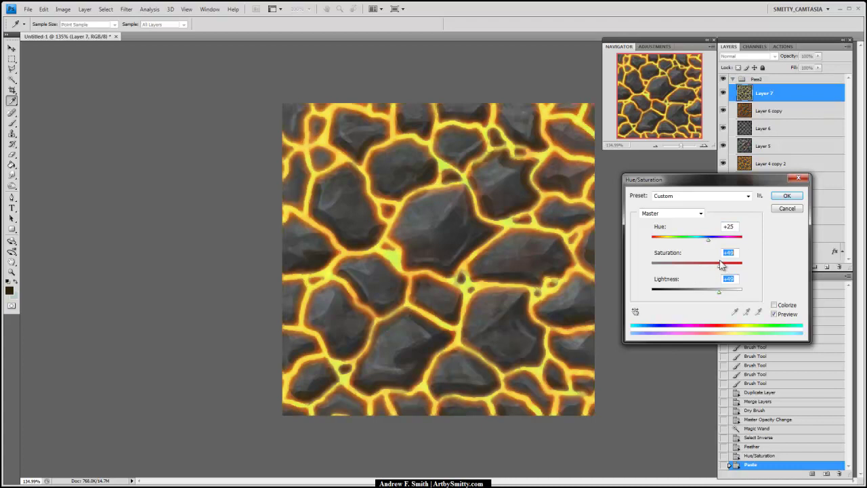
left_click(786, 196)
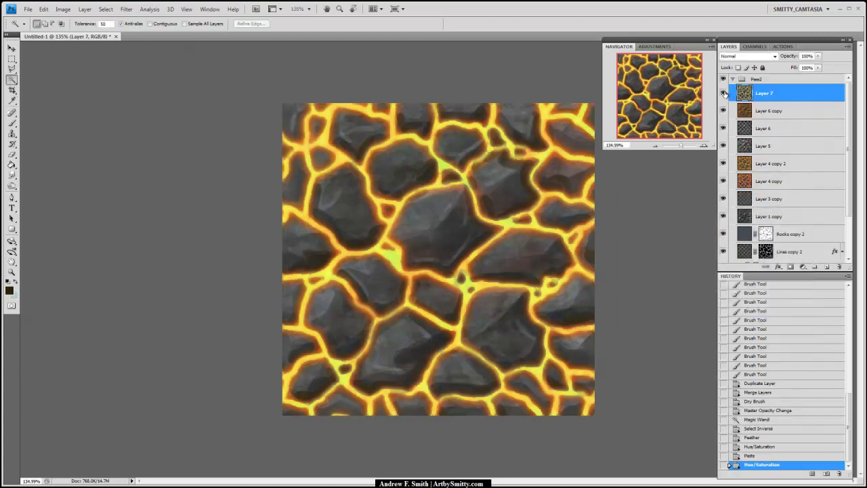
left_click(724, 93)
left_click(723, 92)
Tone down the bright lava lines across Layer 7 with the Eraser, raising its opacity to 64% and enlarging the brush.
key("e")
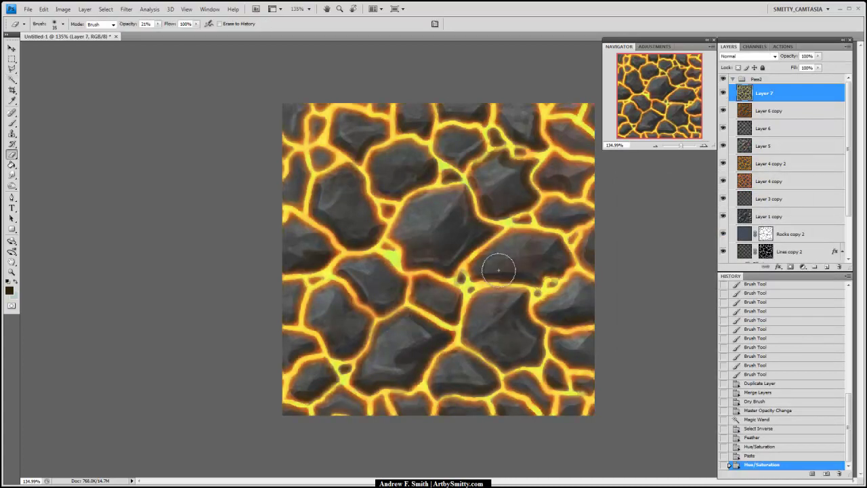
left_click_drag(514, 223, 566, 191)
left_click(158, 25)
left_click_drag(161, 34, 180, 36)
mouse_move(370, 197)
left_mouse_down()
mouse_move(371, 178)
mouse_move(374, 202)
mouse_move(371, 175)
left_mouse_up()
mouse_move(433, 157)
left_mouse_down()
mouse_move(408, 140)
mouse_move(421, 149)
left_mouse_up()
mouse_move(502, 226)
left_mouse_down()
mouse_move(469, 193)
mouse_move(483, 198)
mouse_move(477, 193)
mouse_move(491, 139)
mouse_move(415, 135)
mouse_move(454, 171)
mouse_move(550, 155)
left_mouse_up()
mouse_move(569, 255)
left_mouse_down()
mouse_move(547, 283)
mouse_move(479, 274)
mouse_move(514, 272)
mouse_move(468, 295)
left_mouse_up()
mouse_move(384, 311)
left_mouse_down()
mouse_move(460, 366)
mouse_move(492, 369)
mouse_move(543, 405)
mouse_move(574, 413)
mouse_move(575, 367)
mouse_move(552, 397)
mouse_move(521, 399)
mouse_move(580, 430)
left_mouse_up()
key("bracketright")
key("bracketright")
key("bracketright")
key("bracketright")
left_click_drag(441, 412, 316, 384)
mouse_move(508, 245)
left_mouse_down()
mouse_move(453, 318)
mouse_move(400, 281)
left_mouse_up()
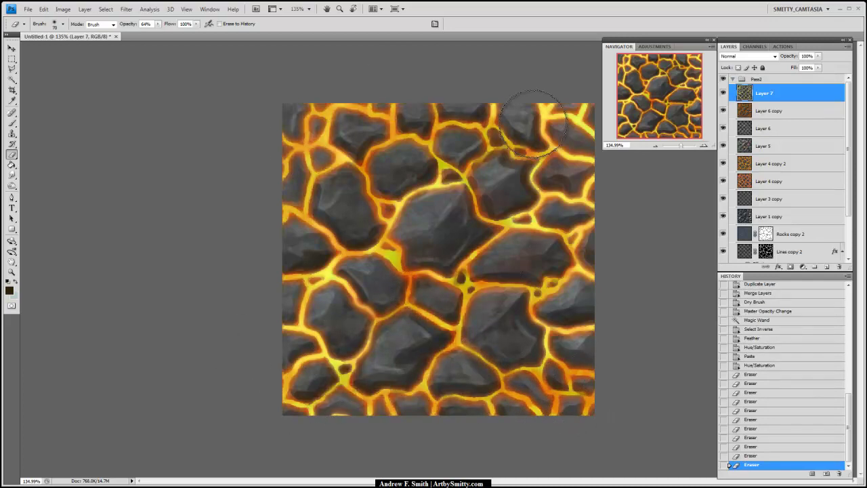
mouse_move(339, 145)
left_mouse_down()
mouse_move(309, 333)
mouse_move(339, 346)
left_mouse_up()
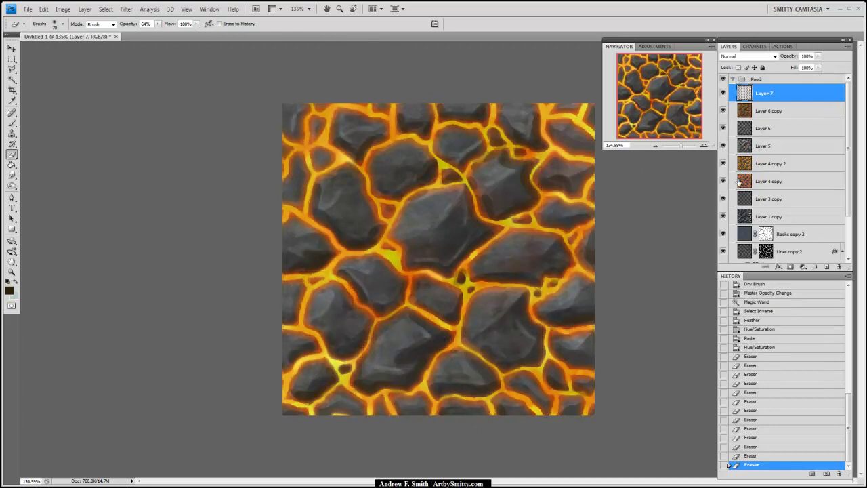
Compare the texture with and without Layer 7 and Layer 6 copy.
left_click(723, 93)
left_click(724, 110)
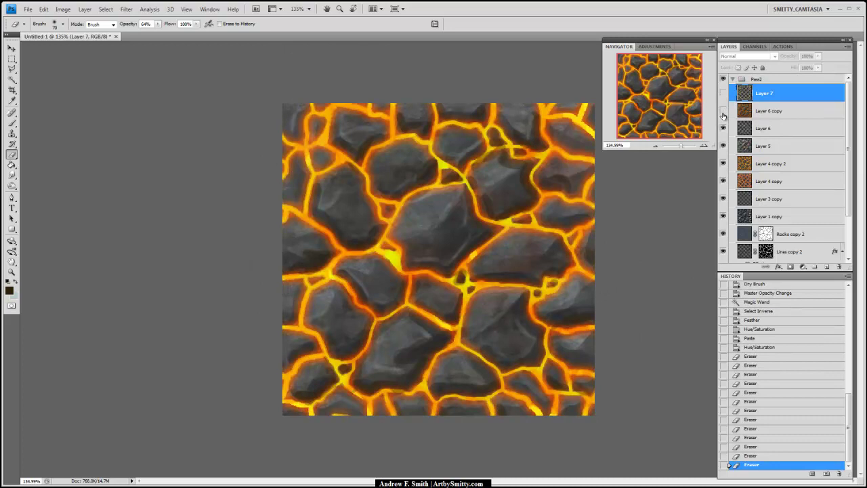
left_click(723, 112)
left_click(723, 93)
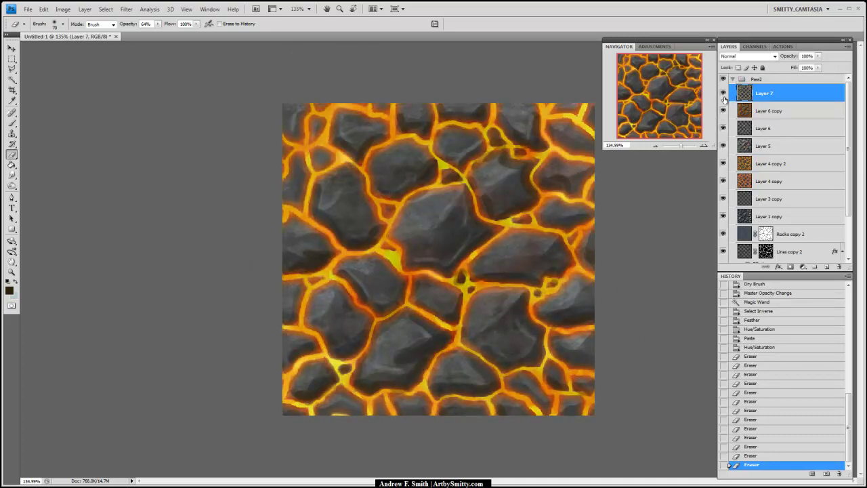
left_click(770, 111, "shift")
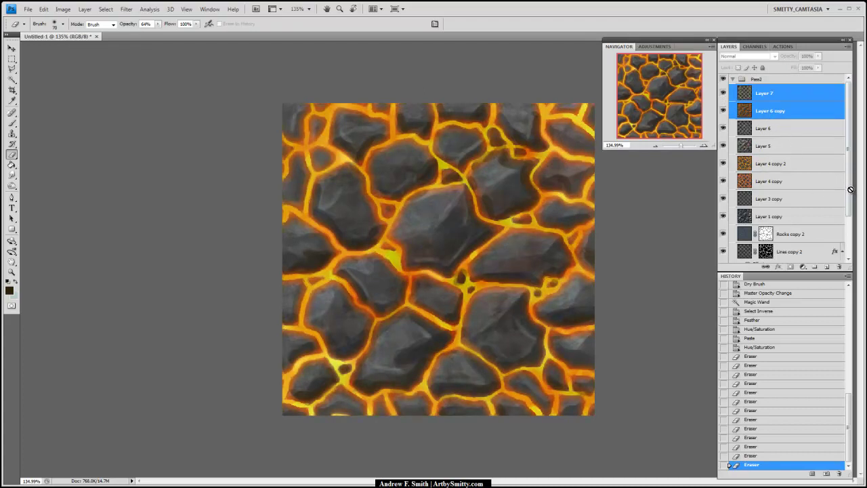
left_click(824, 98)
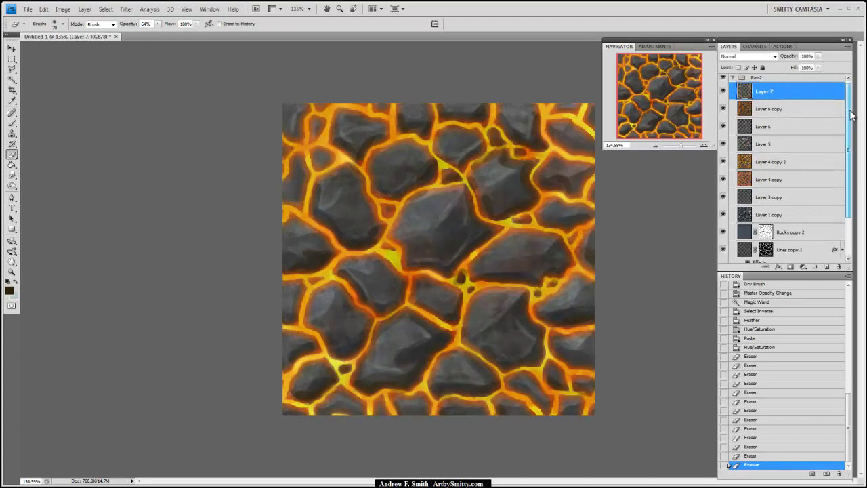
Check the texture with Layer 7 and Layer 6 copy hidden, and delete both layers.
left_click(723, 95)
left_click(724, 93)
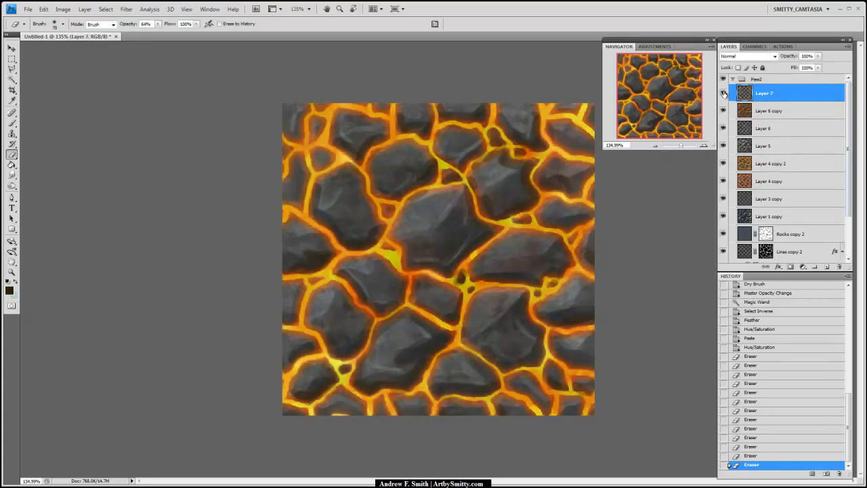
left_click(724, 111)
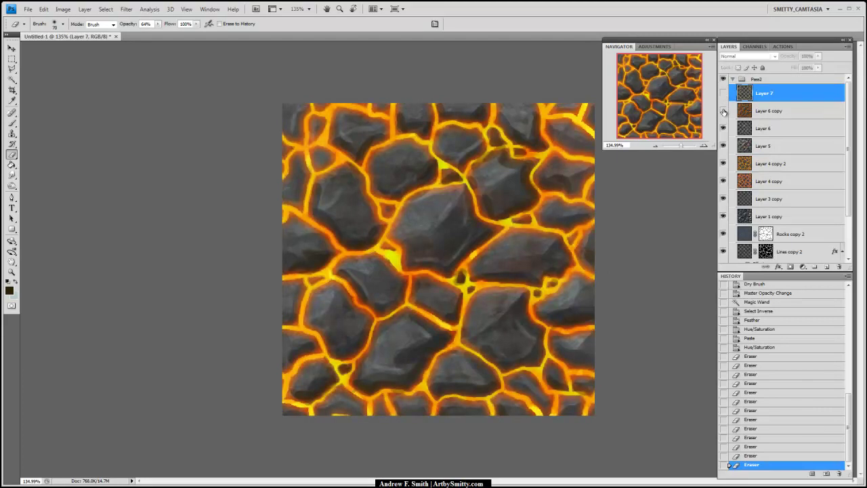
left_click(723, 93)
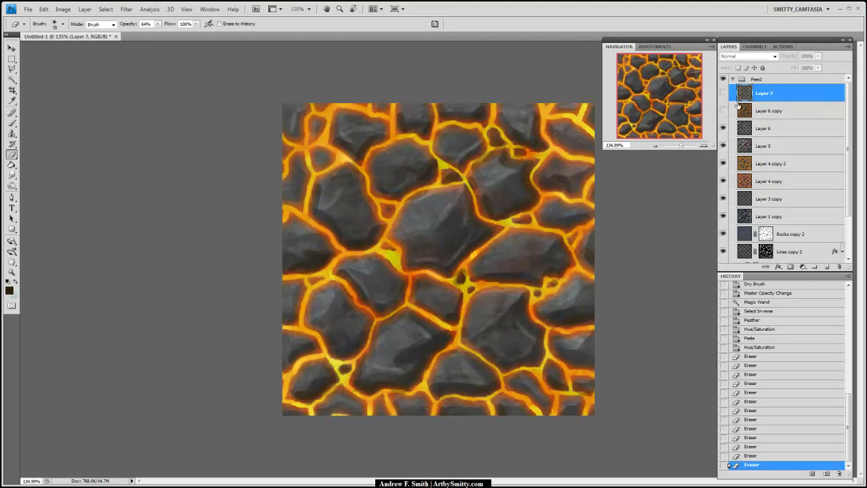
left_click(769, 111, "shift")
left_click_drag(769, 111, 838, 266)
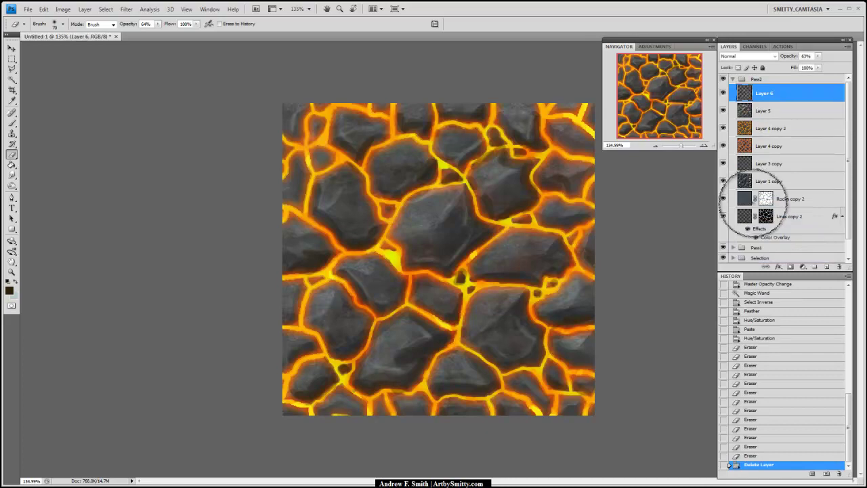
Select the rock area of Rocks copy 2 with the Magic Wand and invert the selection to isolate the lava lines.
left_click(793, 199)
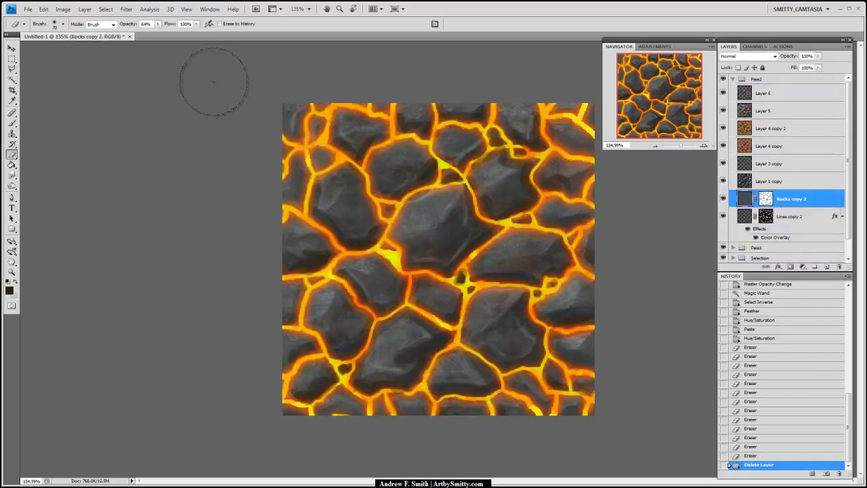
left_click(63, 9)
left_click(213, 122)
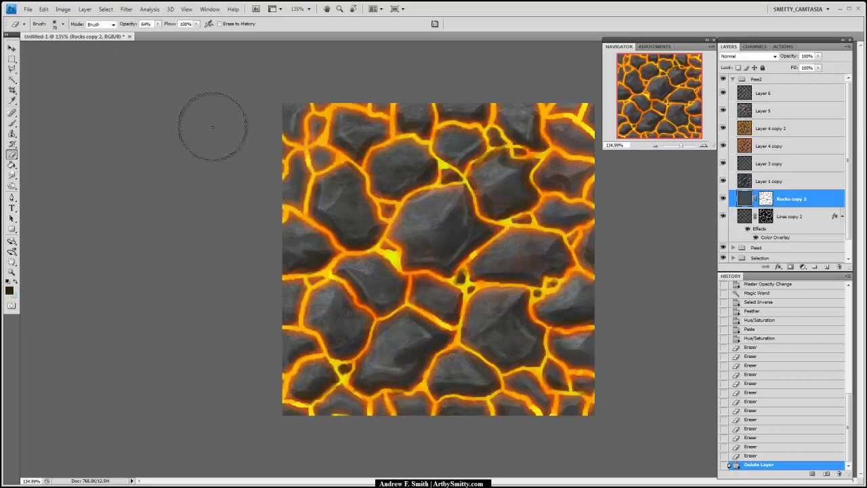
key("w")
left_click(451, 212)
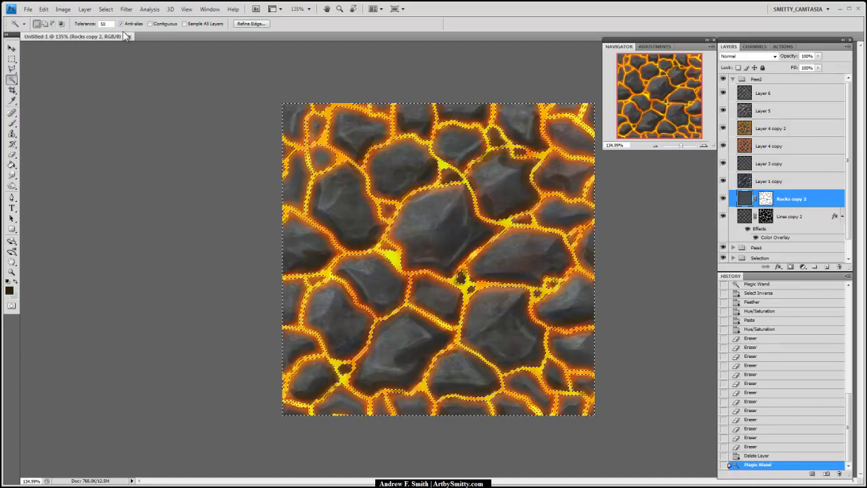
left_click(105, 10)
left_click(95, 44)
Feather the inverted lava line selection.
left_click(104, 14)
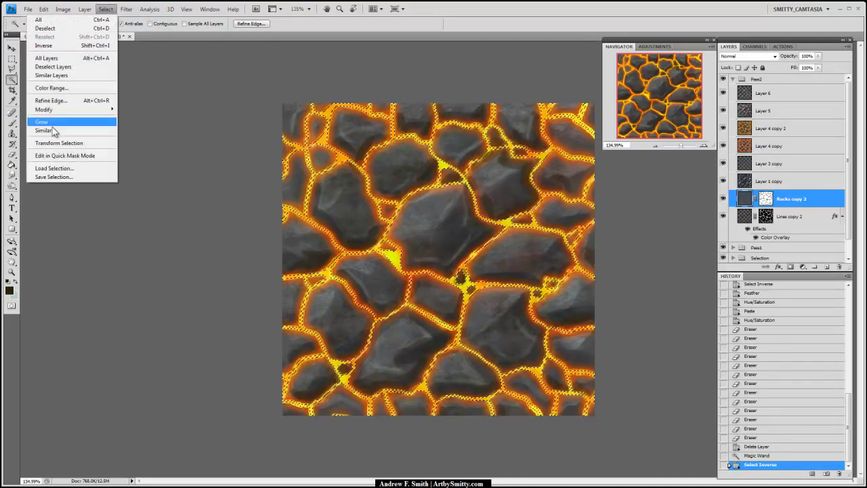
mouse_move(68, 109)
left_click(6, 143)
key("Return")
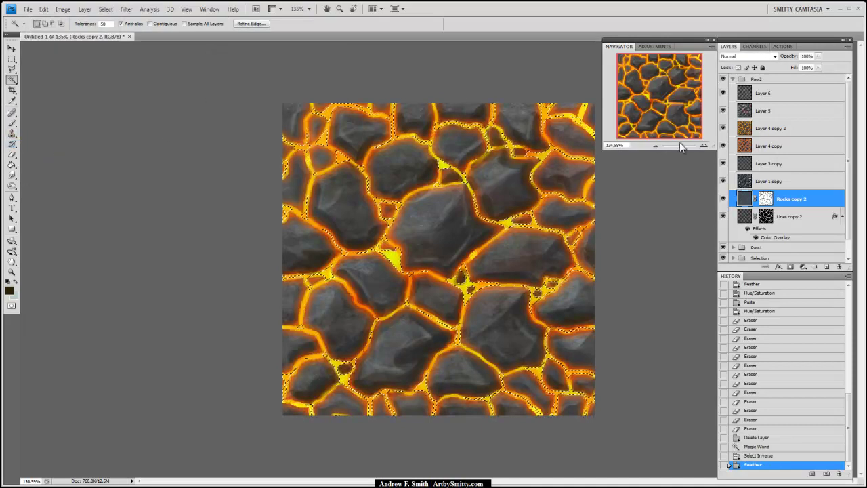
left_click_drag(680, 145, 683, 146)
left_click(63, 9)
mouse_move(68, 32)
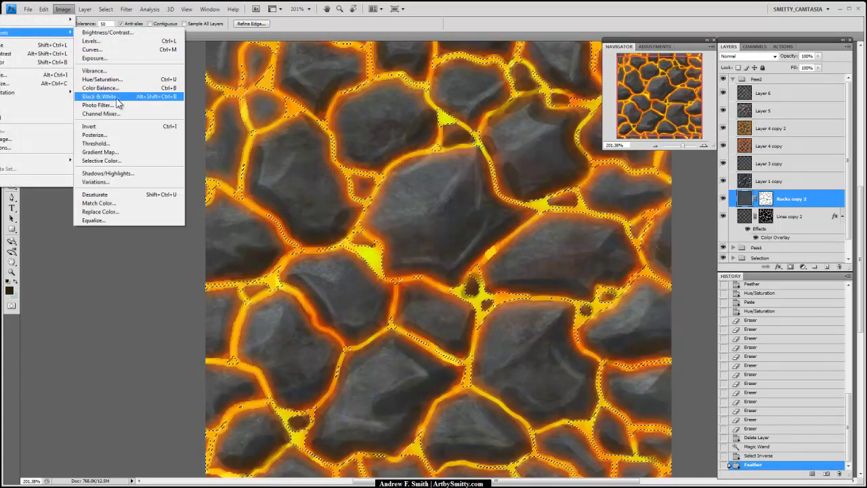
left_click(117, 41)
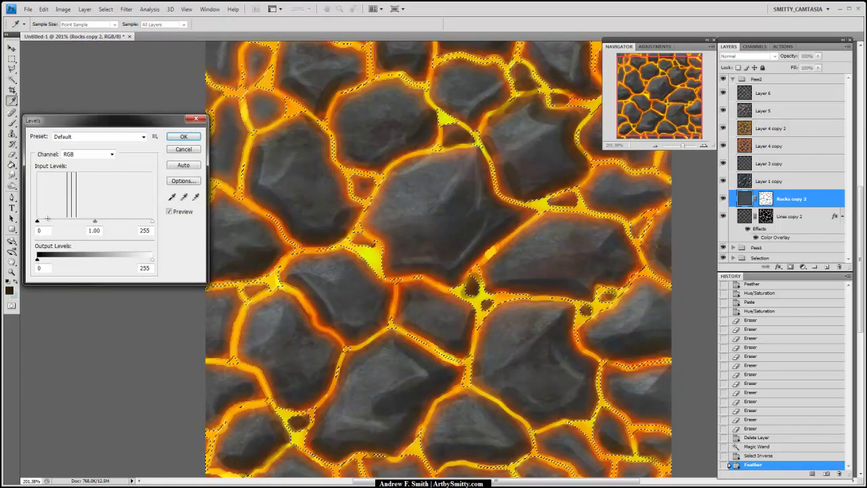
left_click_drag(38, 221, 62, 223)
left_click_drag(152, 222, 151, 224)
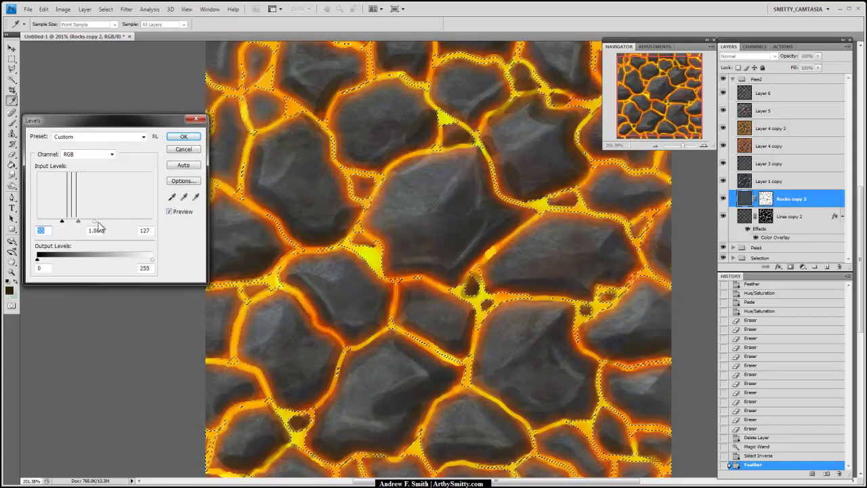
key("Return")
key("w")
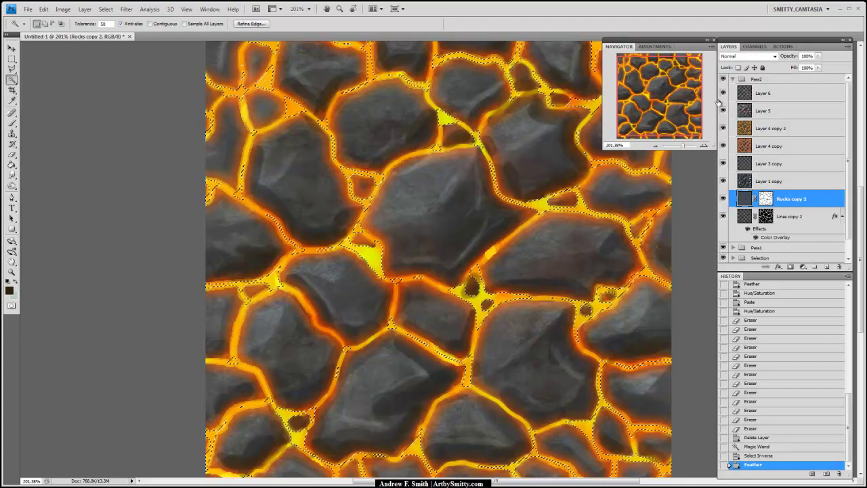
Boost the contrast of the selected lava lines on Layer 4 copy 2 with Levels inputs 91 and 214, and deselect.
left_click(773, 95)
left_click(767, 127)
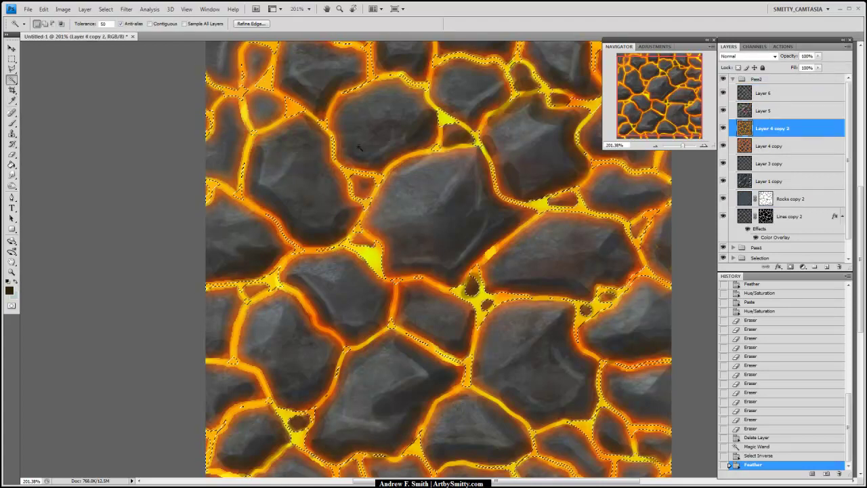
left_click(62, 9)
mouse_move(81, 31)
left_click(204, 42)
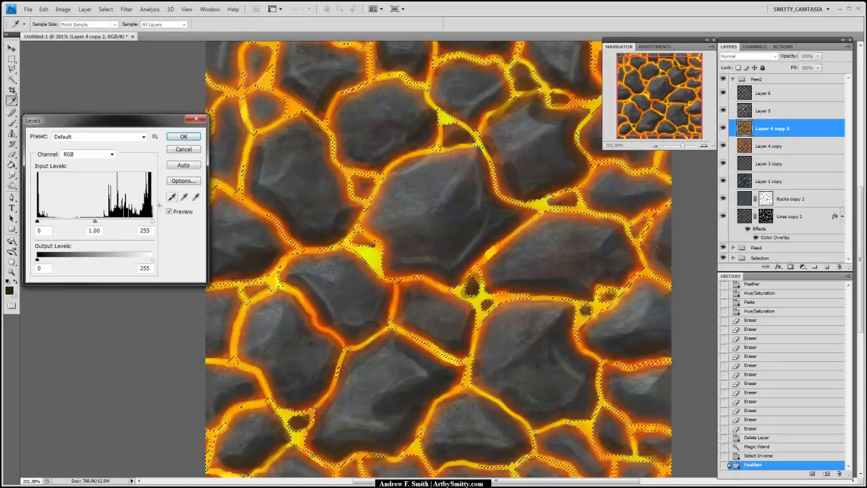
left_click_drag(39, 221, 77, 222)
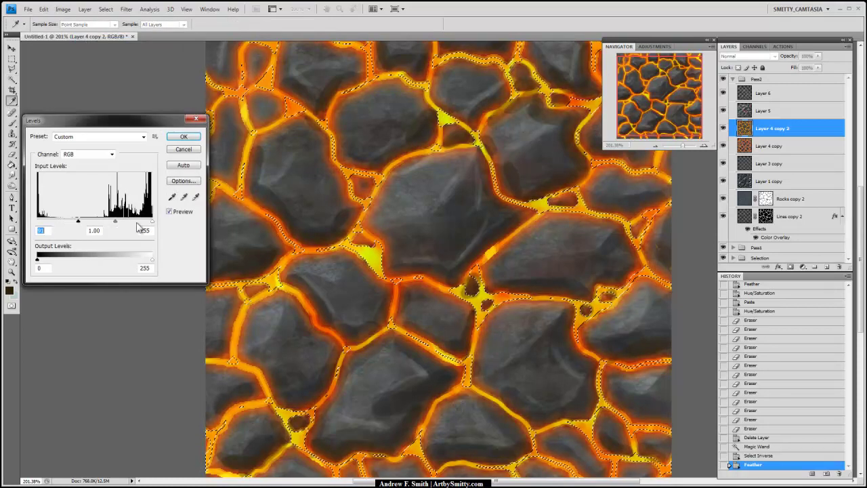
left_click_drag(151, 221, 135, 224)
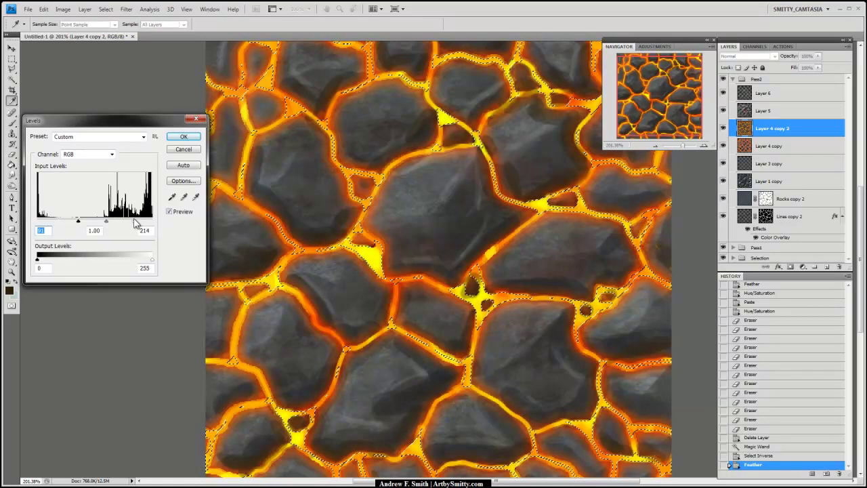
key("Return")
key("w")
key("m")
key("ctrl+d")
Compare earlier history states with the contrast-boosted lava lines and return to the latest state.
left_click_drag(682, 145, 681, 148)
left_click(775, 456)
left_click(780, 448)
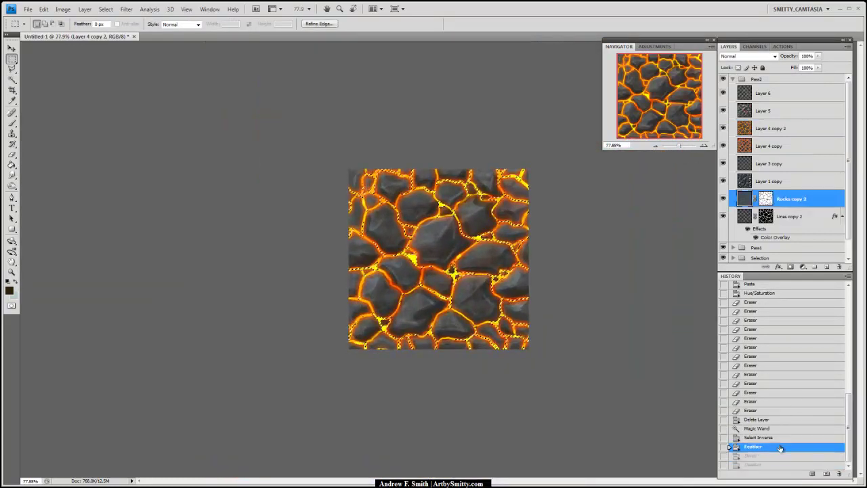
left_click(785, 432)
left_click(738, 410)
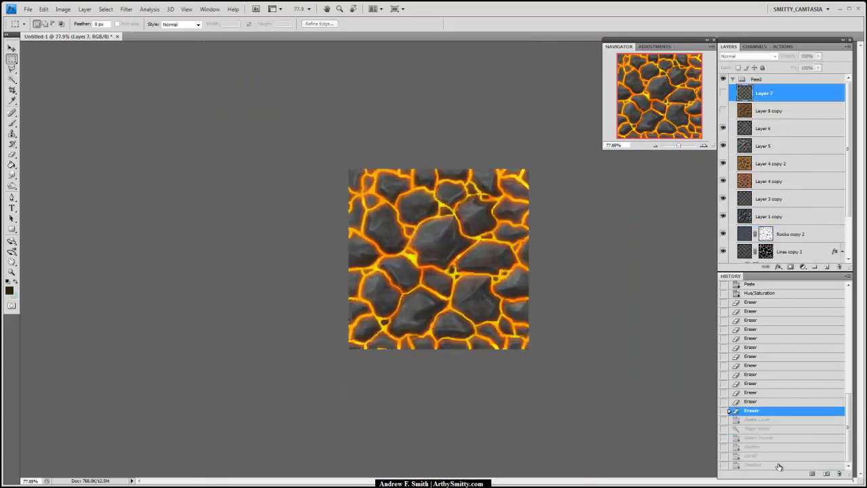
left_click(779, 465)
Examine what Layer 5 contributes to the rocks by hiding and showing it.
left_click_drag(678, 144, 680, 145)
left_click(723, 111)
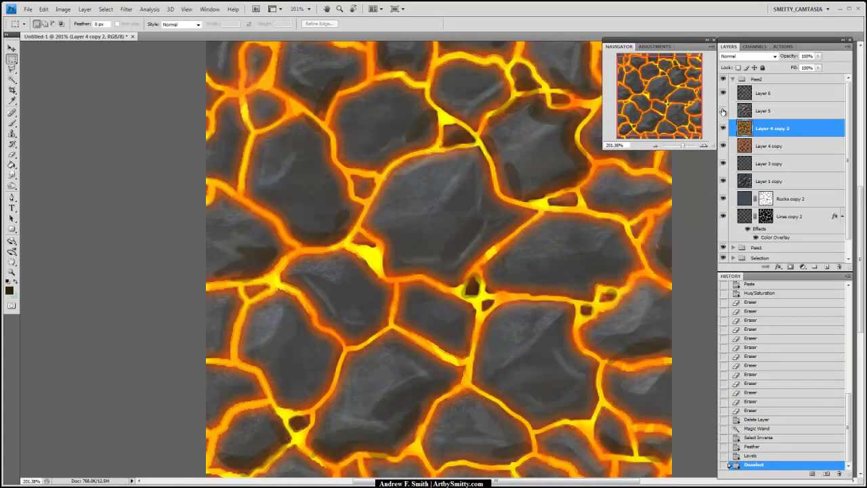
left_click(723, 111)
left_click(722, 112)
left_click(723, 112)
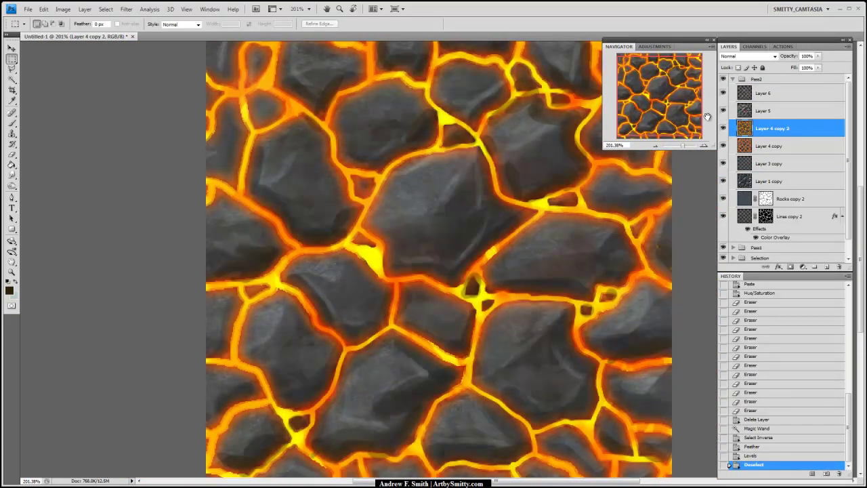
Add a Photo Filter adjustment layer above Layer 4 copy 2 using Cooling Filter (82), and set its opacity to 49%.
left_click_drag(679, 146, 681, 147)
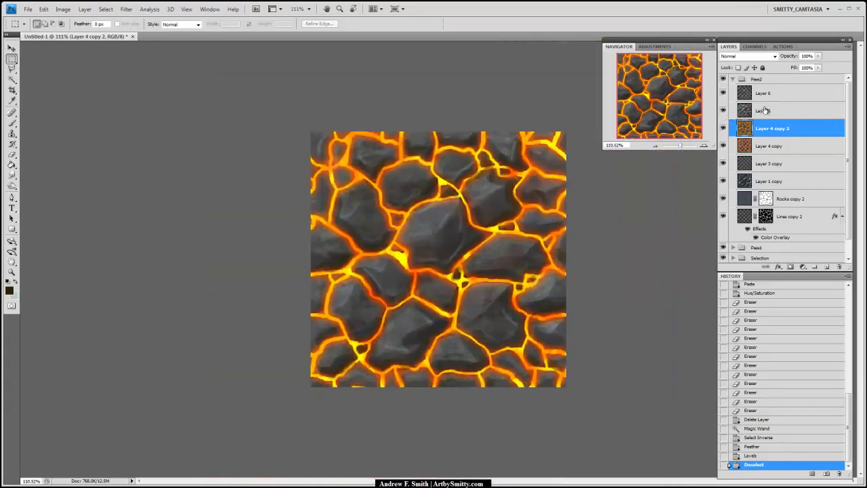
left_click(755, 46)
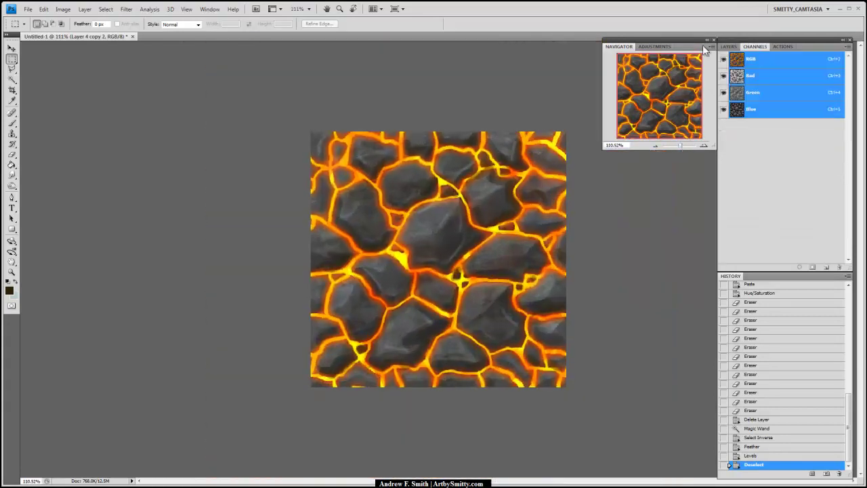
left_click(728, 46)
left_click(655, 47)
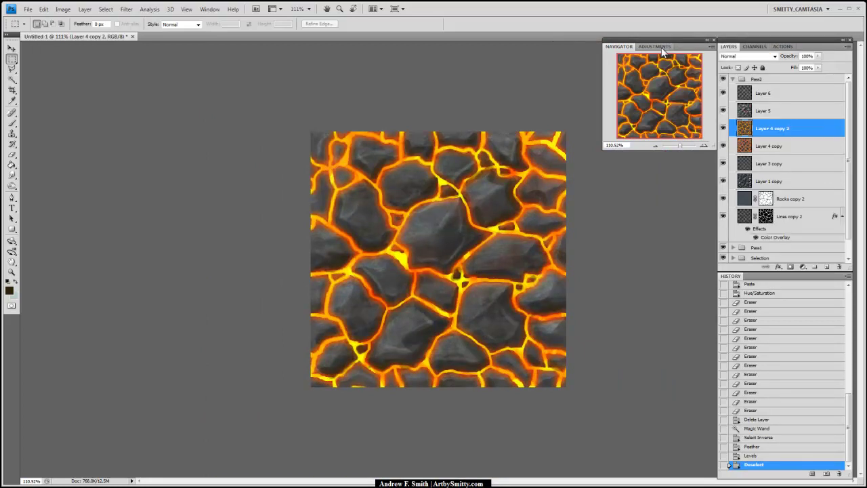
left_click(670, 91)
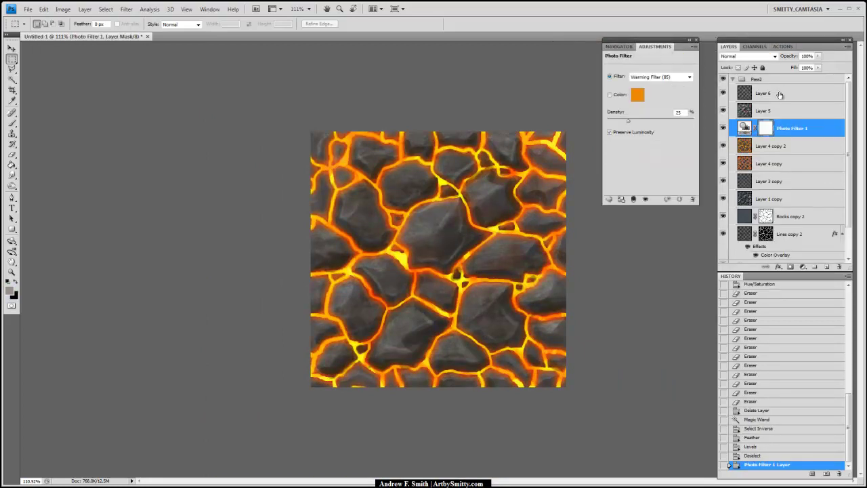
left_click(684, 79)
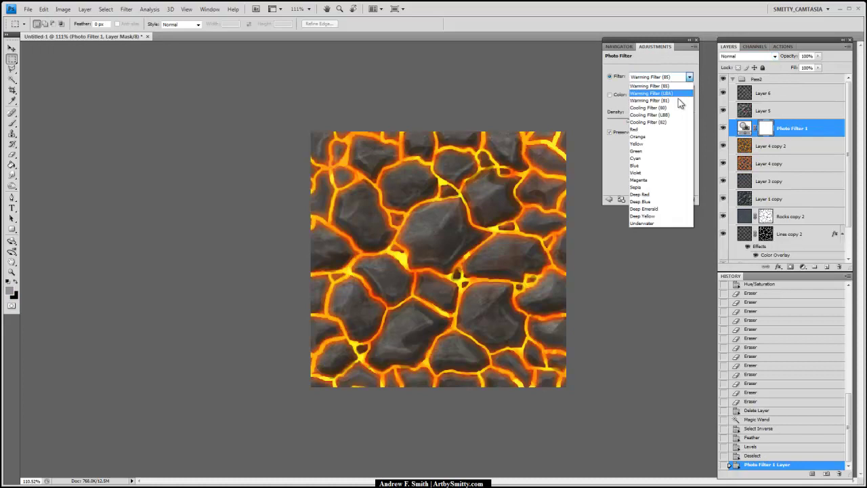
left_click(673, 119)
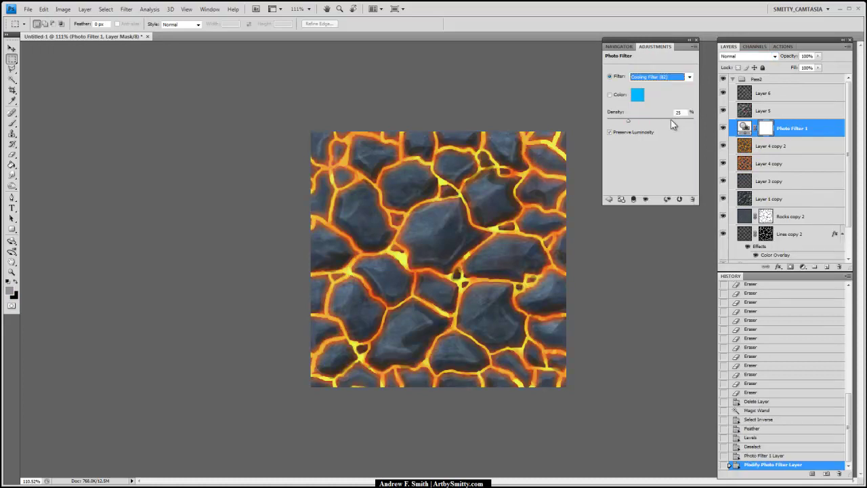
left_click(818, 57)
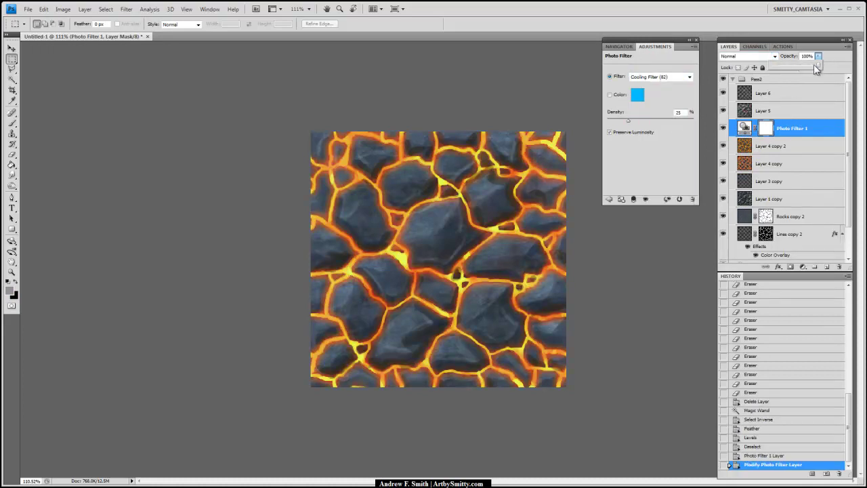
left_click(798, 66)
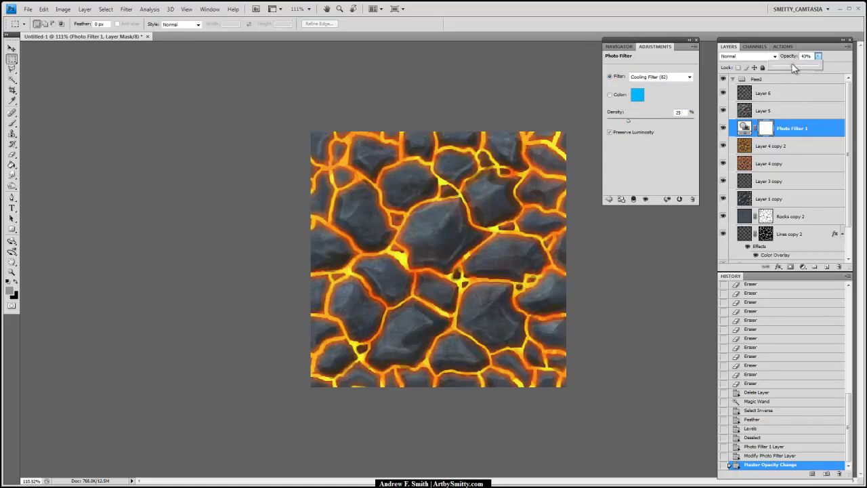
Move the Photo Filter layer above Layer 5, try merging the two layers, and undo the merge.
left_click_drag(787, 126, 795, 107)
left_click(788, 130, "shift")
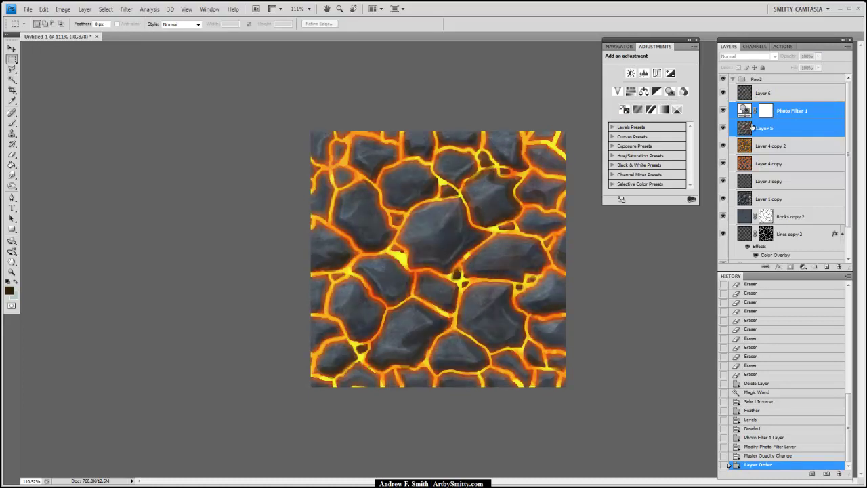
key("ctrl+e")
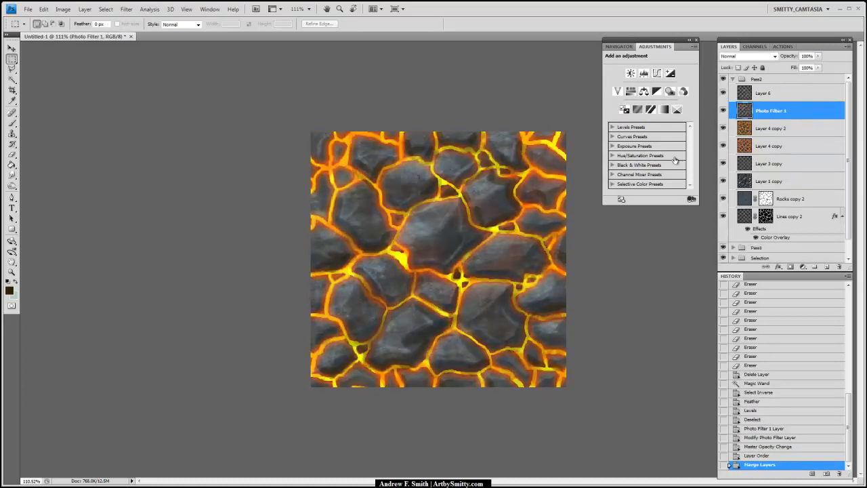
left_click(618, 47)
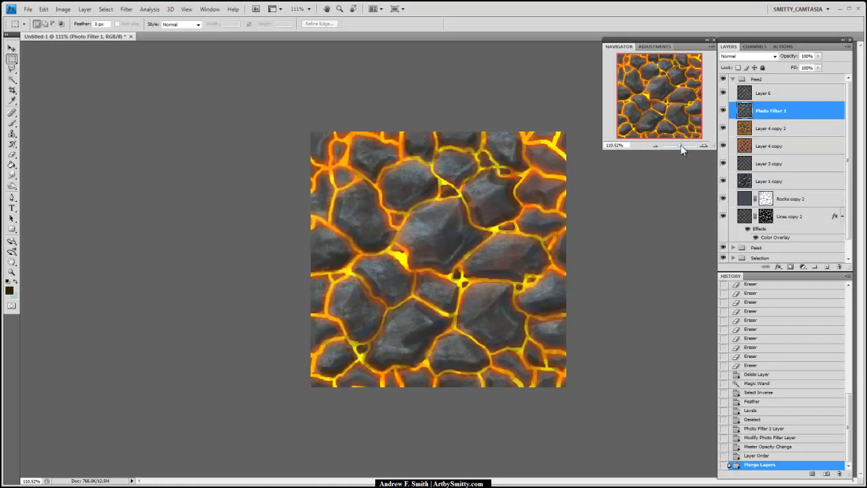
left_click_drag(680, 145, 683, 146)
key("ctrl+z")
Move the Photo Filter layer above Layer 6, undo a trial merge of the two, and duplicate the Photo Filter layer.
left_click_drag(785, 111, 781, 85)
left_click(723, 111)
key("ctrl+e")
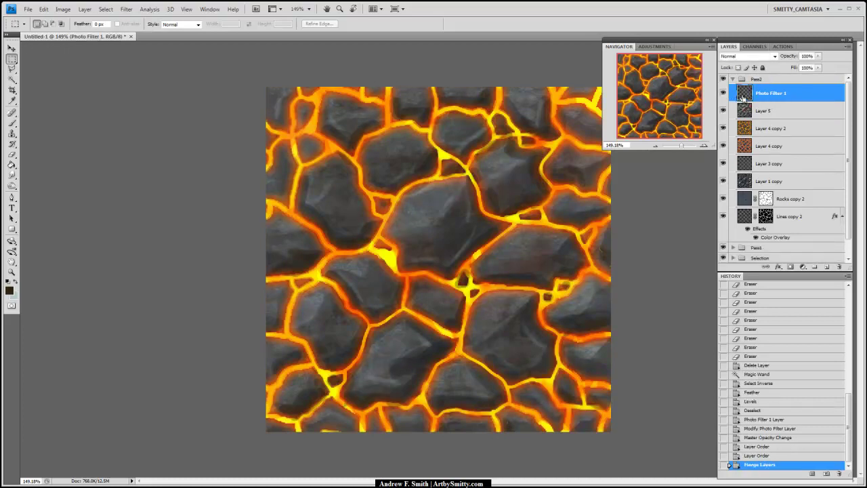
key("ctrl+z")
left_click_drag(813, 93, 827, 266)
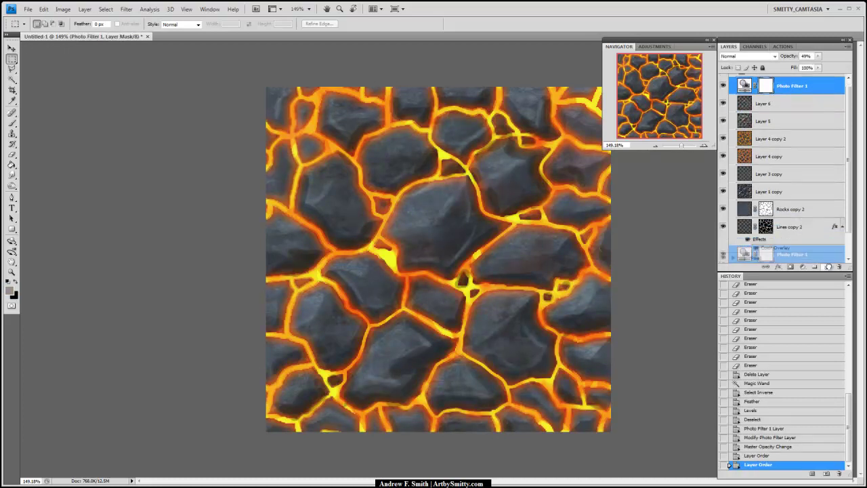
Try merging both Photo Filter layers into Layer 6.
left_click(788, 106, "shift")
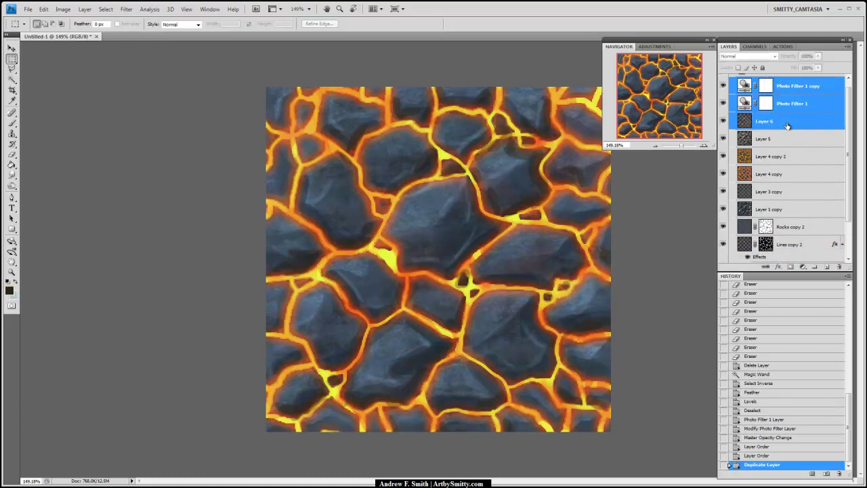
left_click(786, 124, "shift")
key("ctrl+e")
left_click_drag(683, 145, 691, 146)
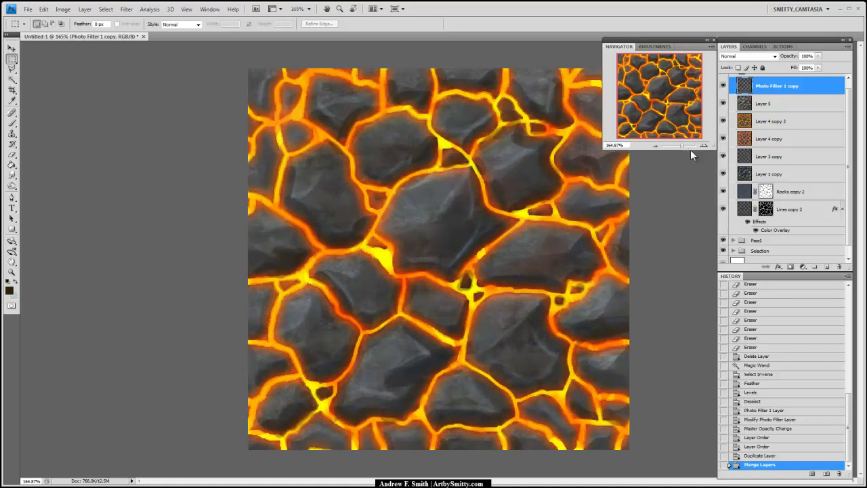
left_click_drag(685, 143, 682, 144)
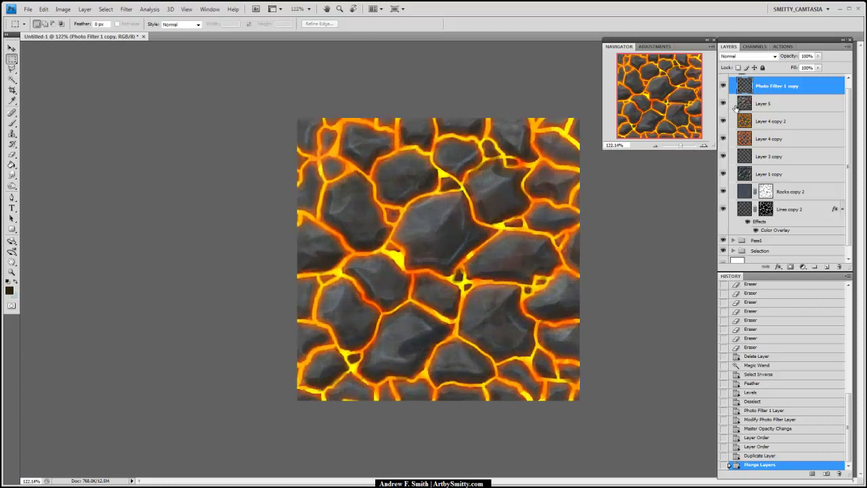
Select the lava lines on the Lines copy 2 layer with the Magic Wand and feather the selection.
left_click(793, 209)
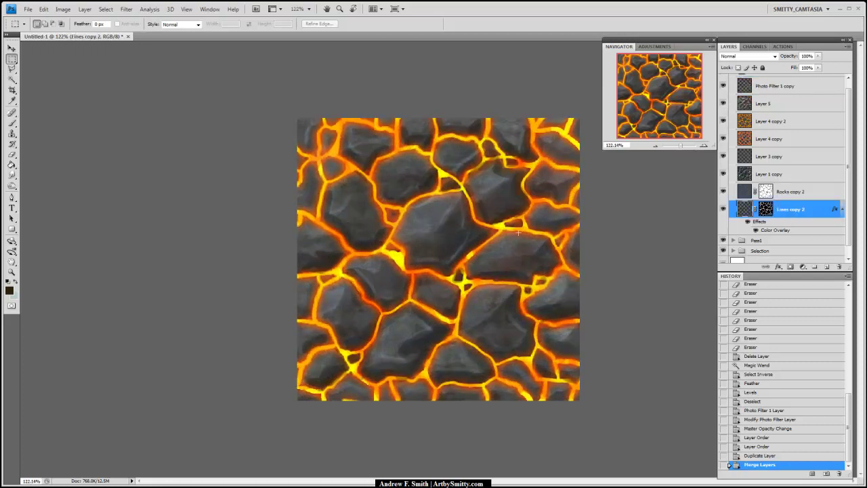
key("w")
left_click(482, 229)
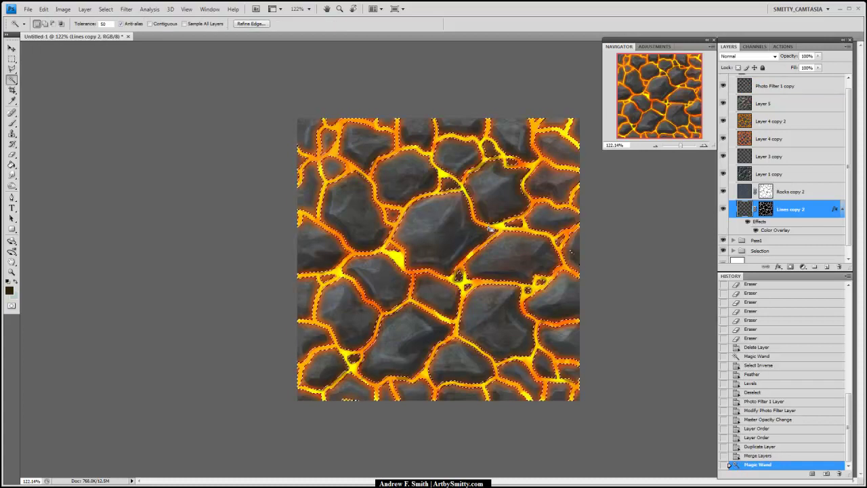
left_click(106, 9)
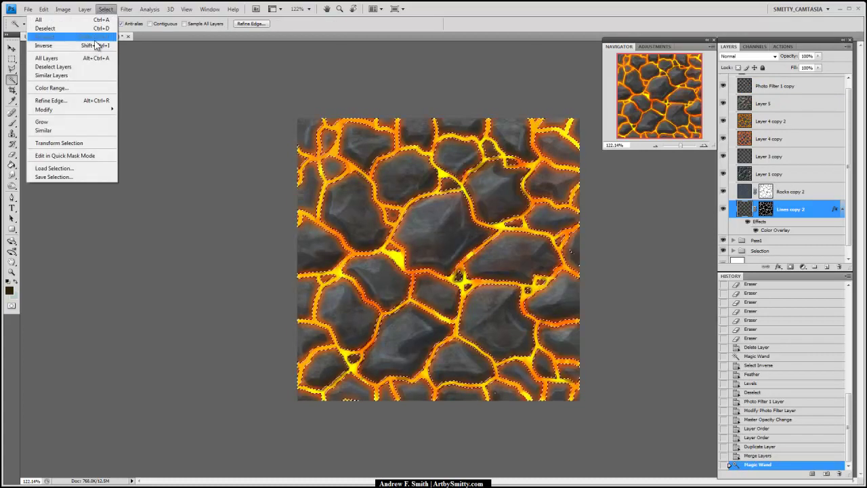
mouse_move(93, 109)
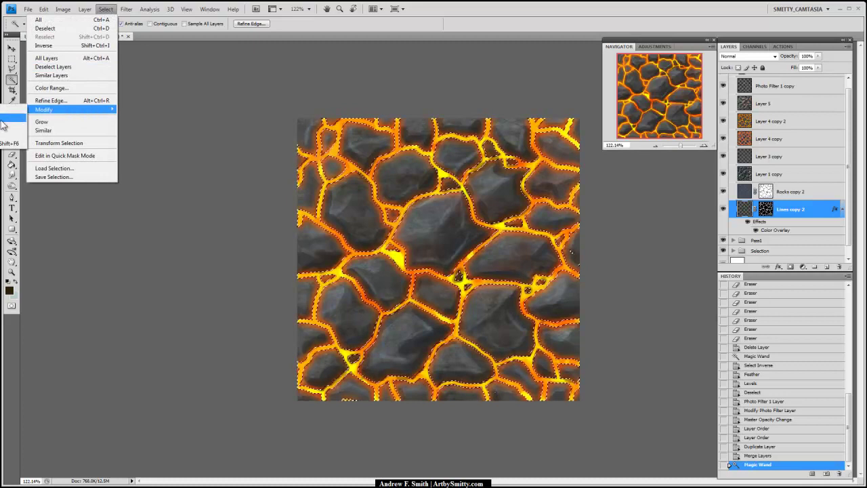
left_click(14, 143)
key("Return")
Duplicate all layers from Photo Filter 1 copy through Lines copy 2 and merge the duplicates into one layer.
scroll(853, 112, "up", 1)
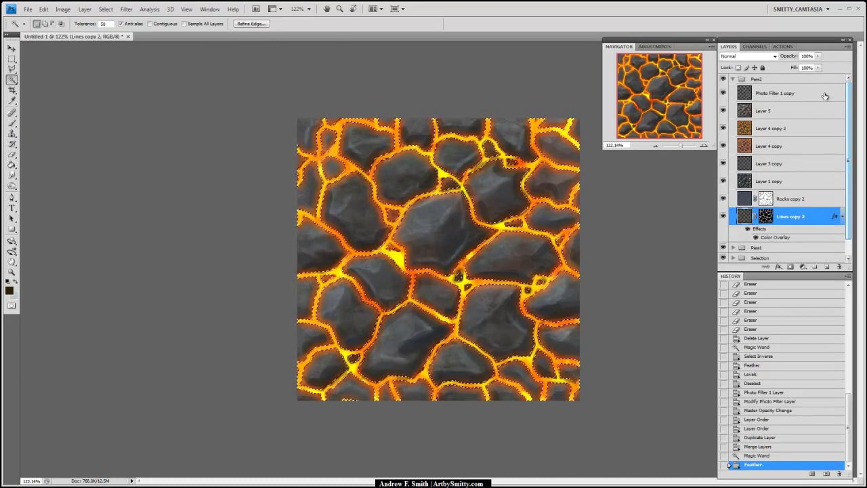
left_click(819, 98)
left_click(808, 225, "shift")
key("ctrl+j")
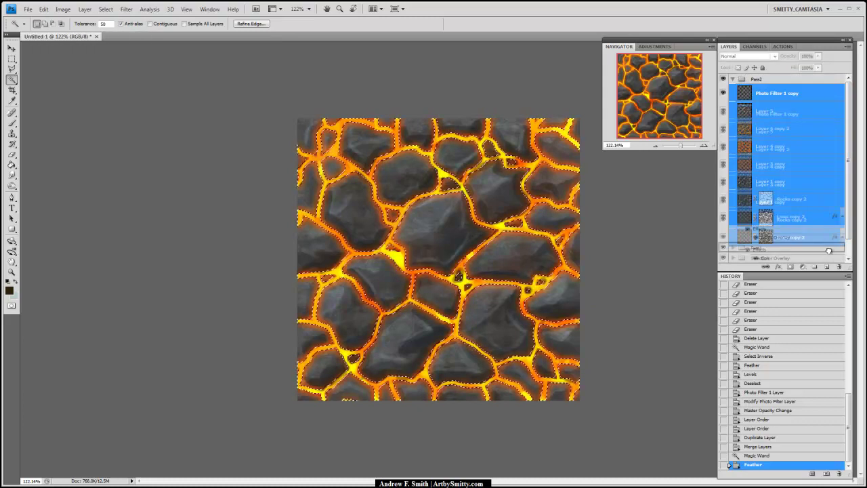
key("ctrl+e")
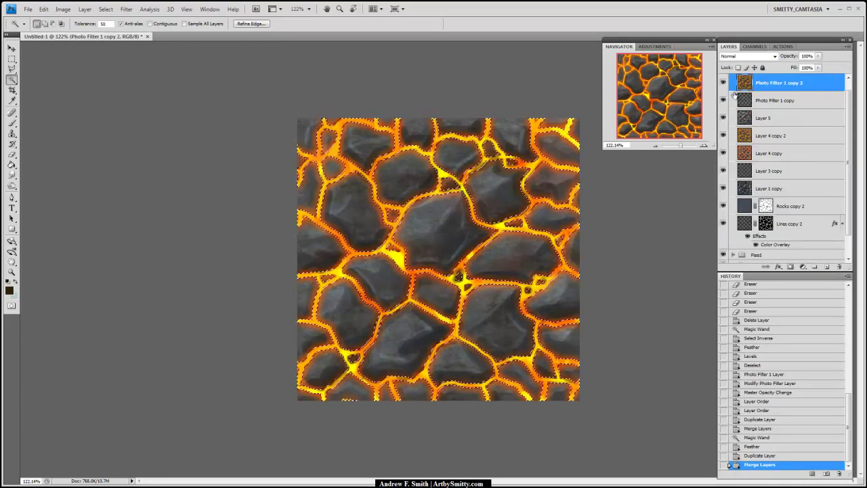
Switch to the Brush tool and set the foreground colour to a red of about #c7371b.
key("b")
left_click(10, 290)
left_click_drag(249, 297, 249, 296)
left_click_drag(224, 244, 226, 225)
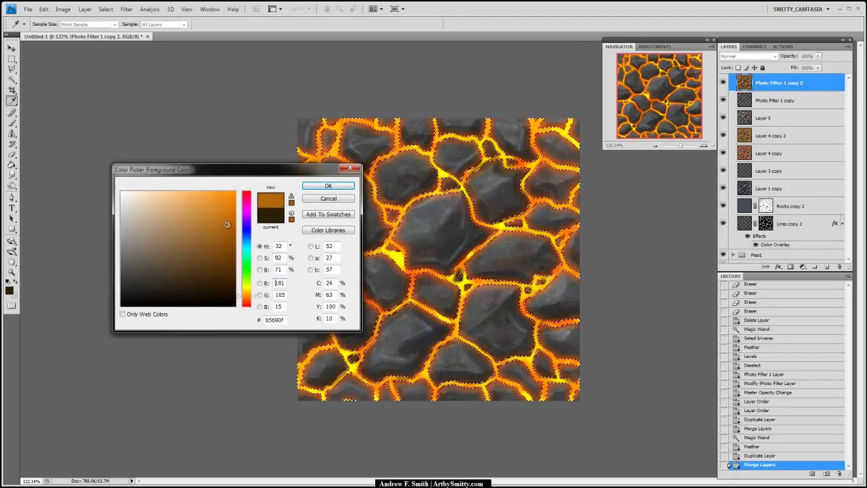
left_click(326, 188)
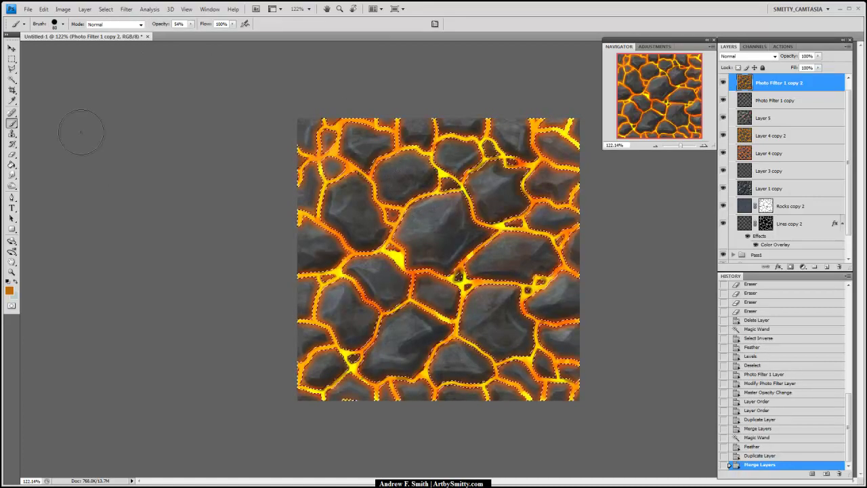
left_click(9, 291)
left_click(234, 243)
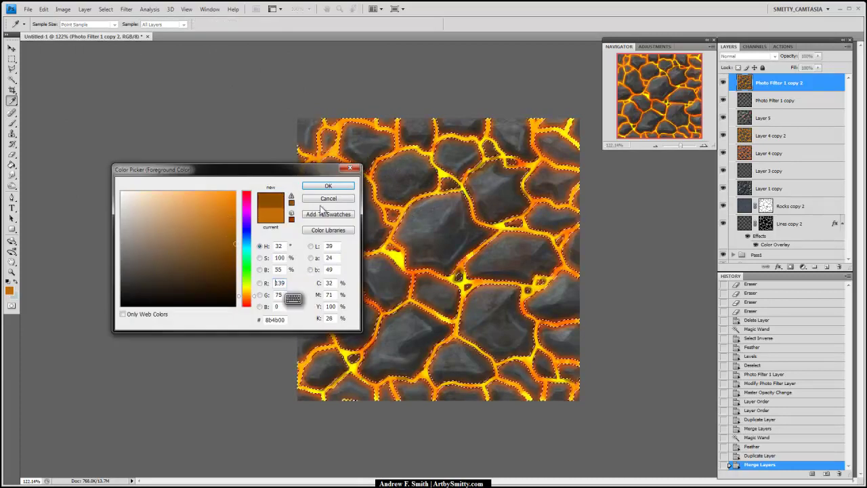
left_click(348, 168)
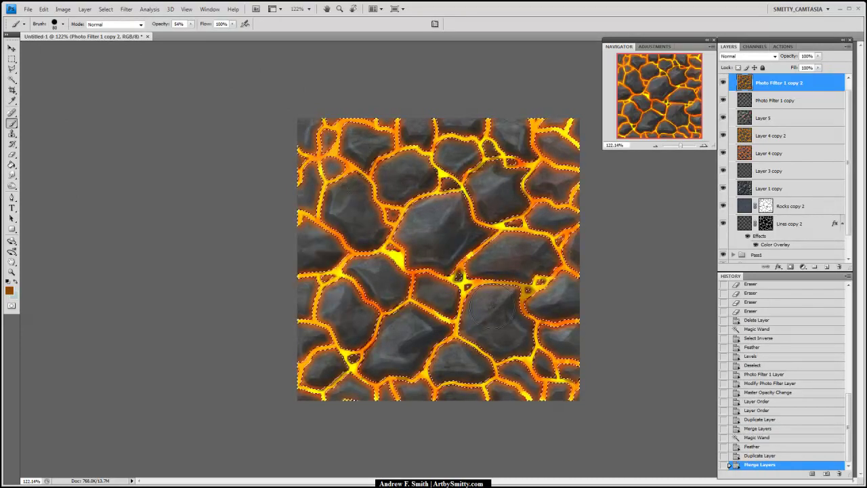
left_click(9, 291)
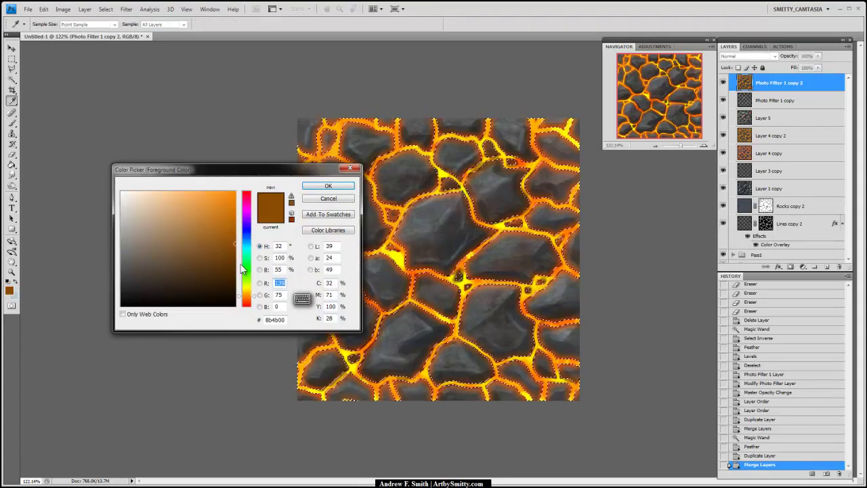
left_click(246, 303)
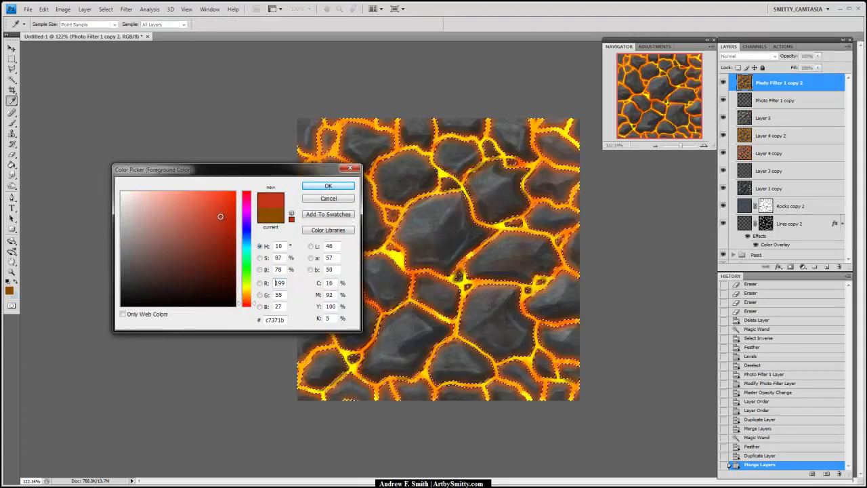
left_click(329, 186)
Dab the red brush along the middle, right and upper lava lines inside the feathered selection.
left_click(394, 297)
left_click(441, 317)
left_click(483, 340)
left_click(504, 298)
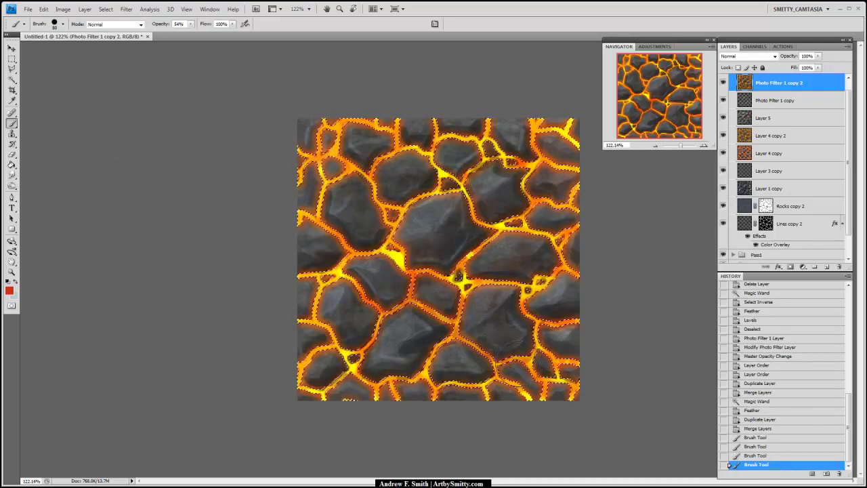
left_click(501, 252)
left_click(501, 239)
left_click(520, 218)
left_click(539, 200)
left_click(556, 183)
left_click(562, 175)
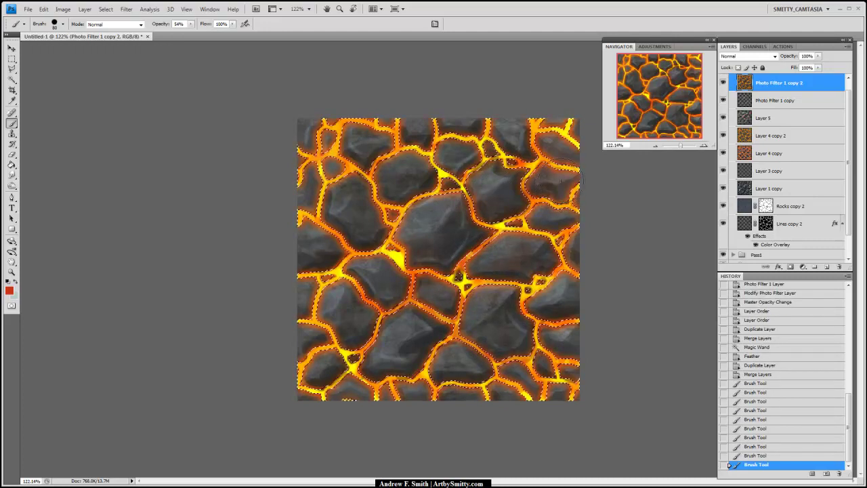
left_click(452, 155)
left_click_drag(456, 147, 465, 153)
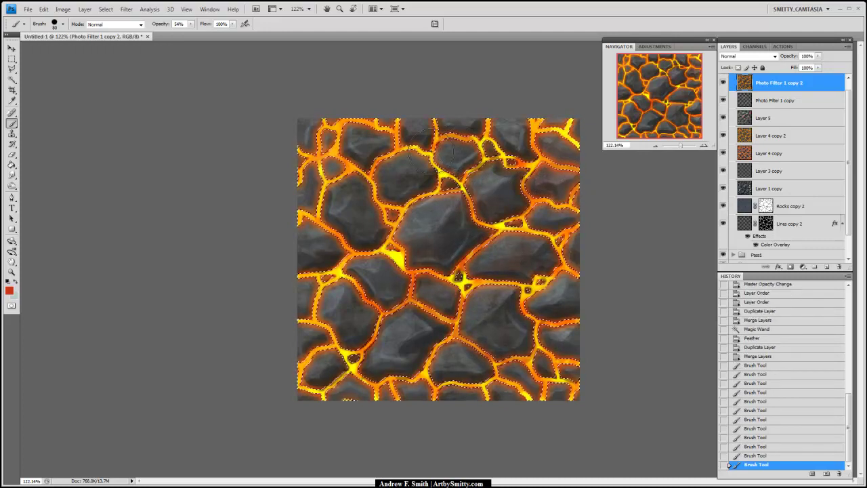
Undo the red strokes, merged layer copy, lava line selection and Photo Filter merge, back to the duplicated Photo Filter layer.
key("ctrl+alt+z")
key("ctrl+alt+z")
key("ctrl+alt+z")
key("ctrl+alt+z")
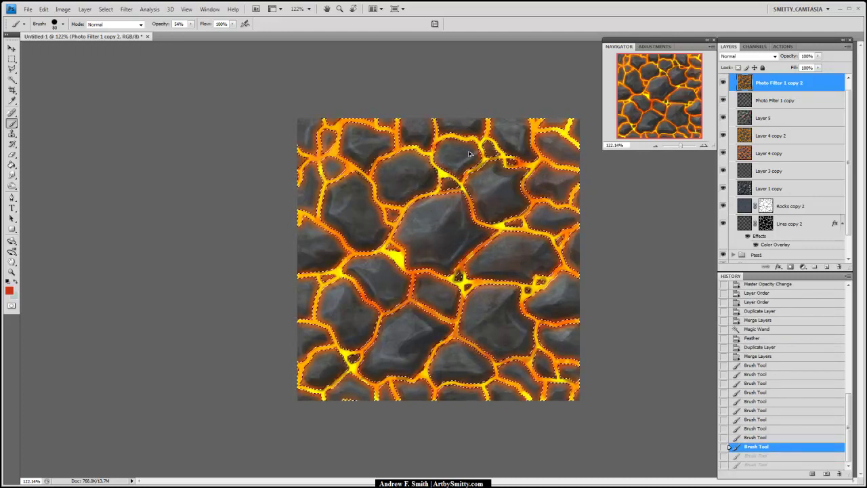
key("ctrl+alt+z")
key("ctrl+alt+z")
key("ctrl+alt+z")
key("ctrl+alt+z")
key("ctrl+alt+z")
key("ctrl+alt+z")
key("ctrl+alt+z")
key("ctrl+alt+z")
key("ctrl+alt+z")
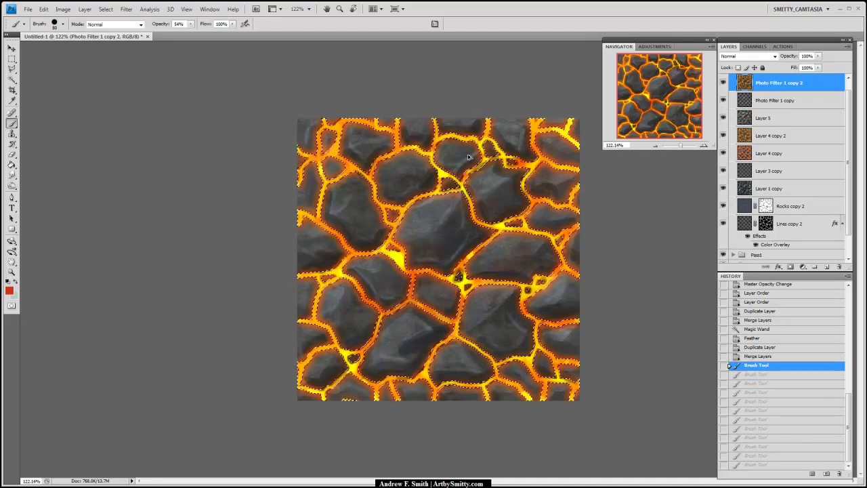
key("ctrl+alt+z")
key("ctrl+alt+z")
key("ctrl+alt+z")
key("ctrl+alt+z")
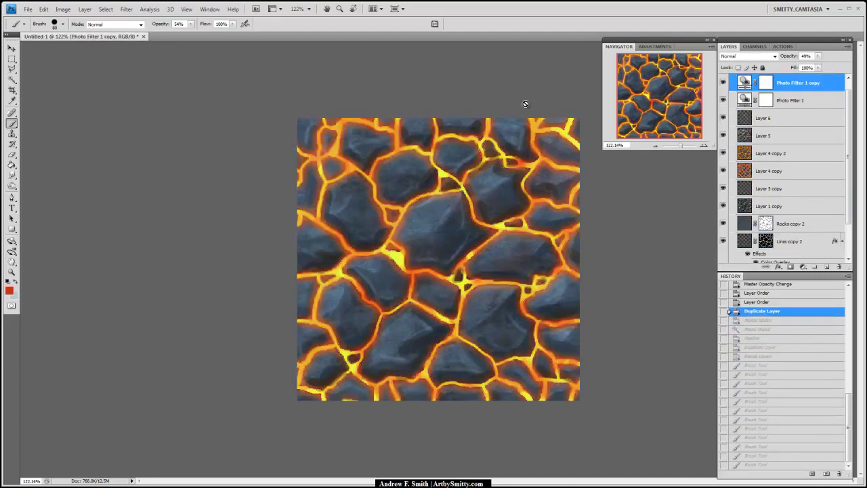
Restore the history to the first red brush stroke, then paste the clipboard as a layer and delete that layer.
left_click(781, 366)
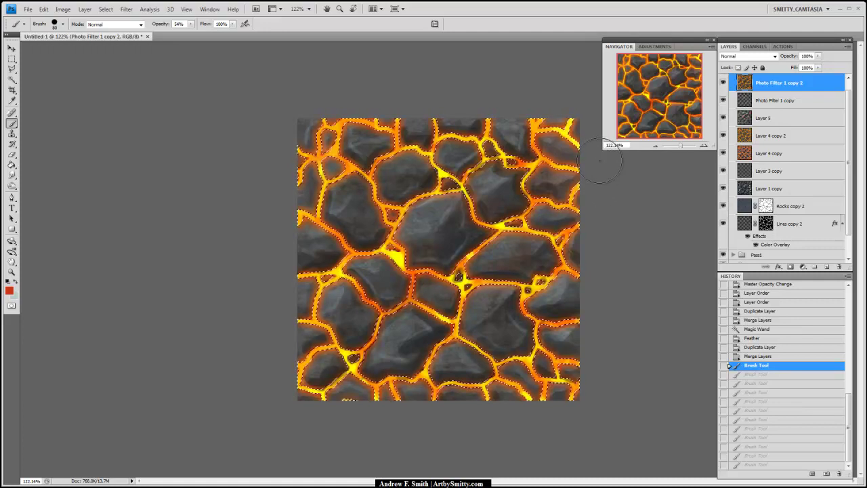
key("ctrl+v")
left_click_drag(797, 85, 840, 267)
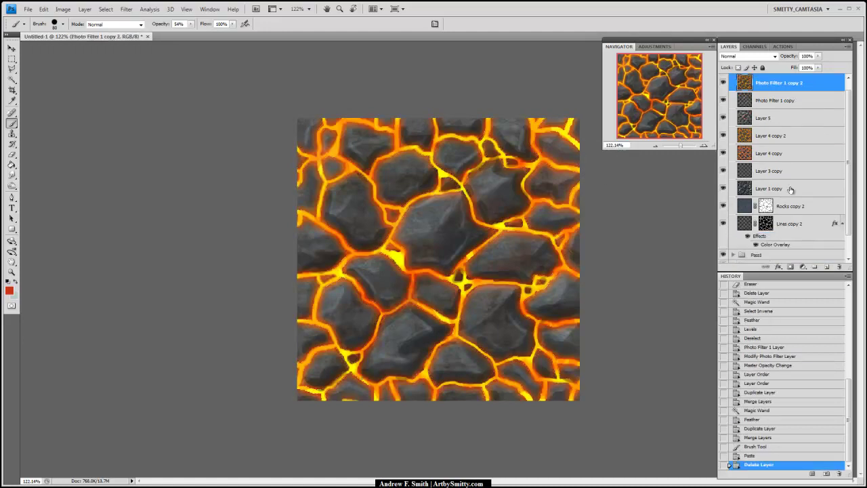
Select the lava lines by magic-wanding the empty area of the Lines copy 2 layer and inverting the selection.
left_click(792, 225)
key("l")
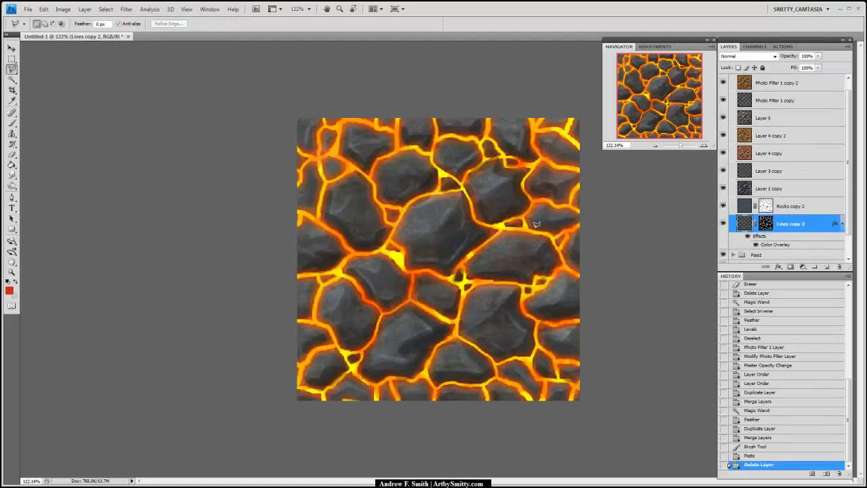
key("w")
left_click(549, 224)
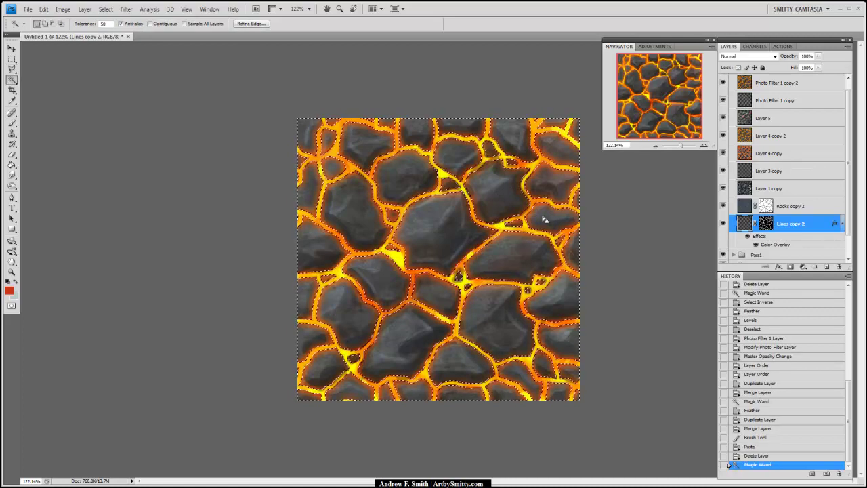
left_click(106, 10)
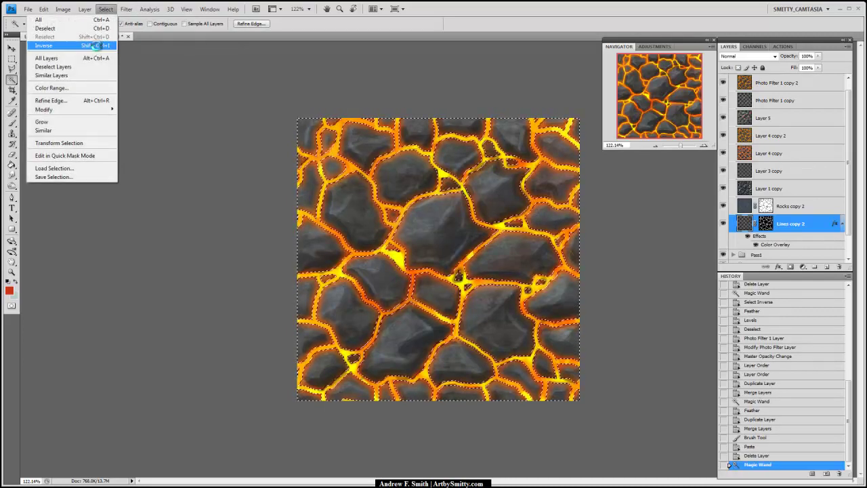
left_click(101, 45)
Copy the selected lava lines from the merged Photo Filter 1 copy 2 layer and paste them as a new layer.
left_click(792, 84)
scroll(752, 92, "up", 1)
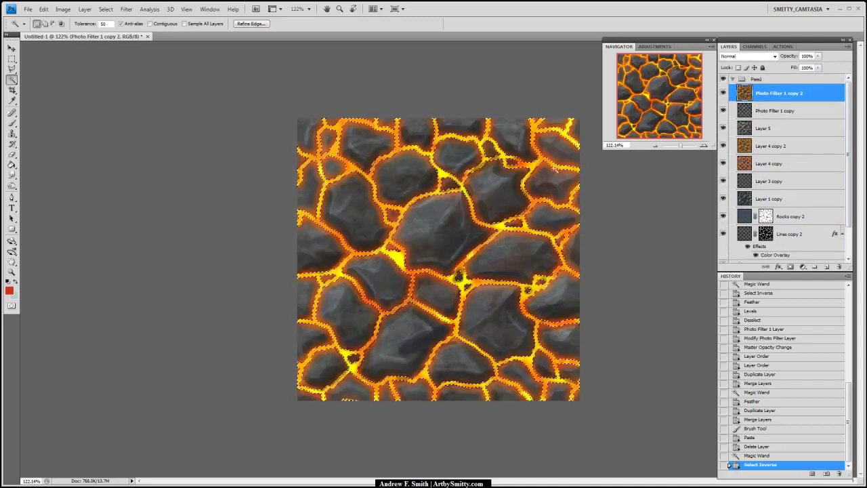
key("ctrl+c")
key("ctrl+v")
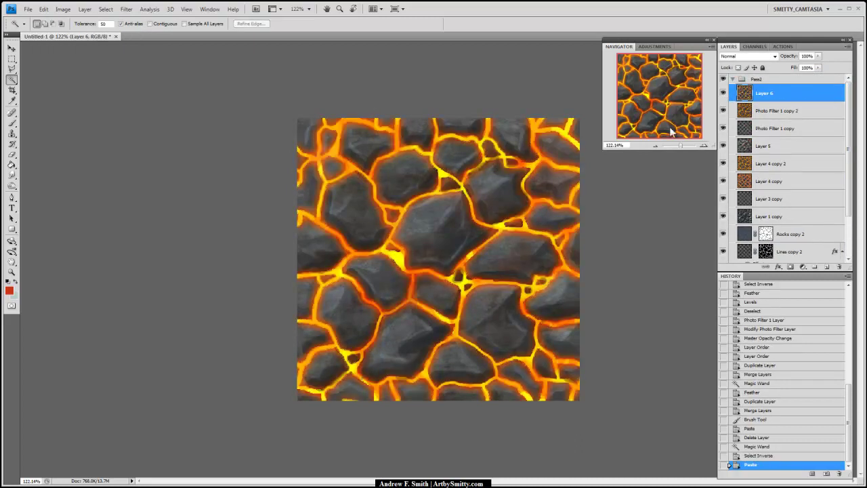
Add an Inner Glow to the pasted lava lines layer and set its colour to red #ec0a0a.
left_click_drag(681, 145, 687, 144)
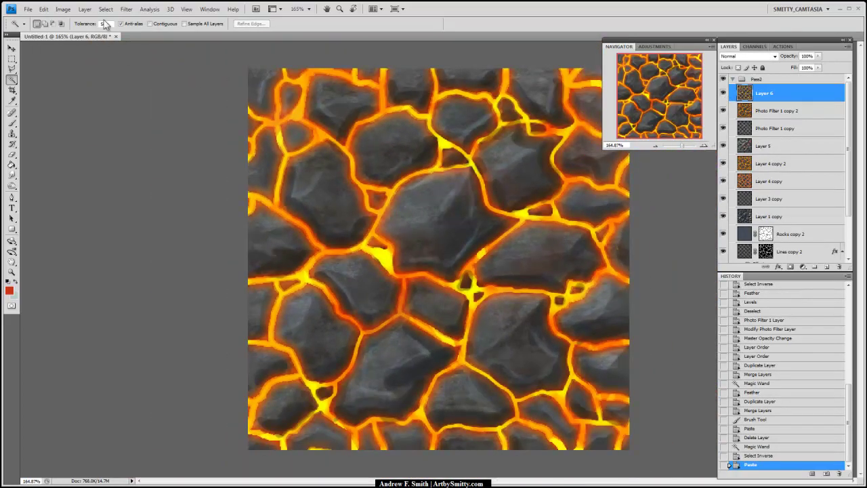
right_click(787, 99)
left_click(797, 112)
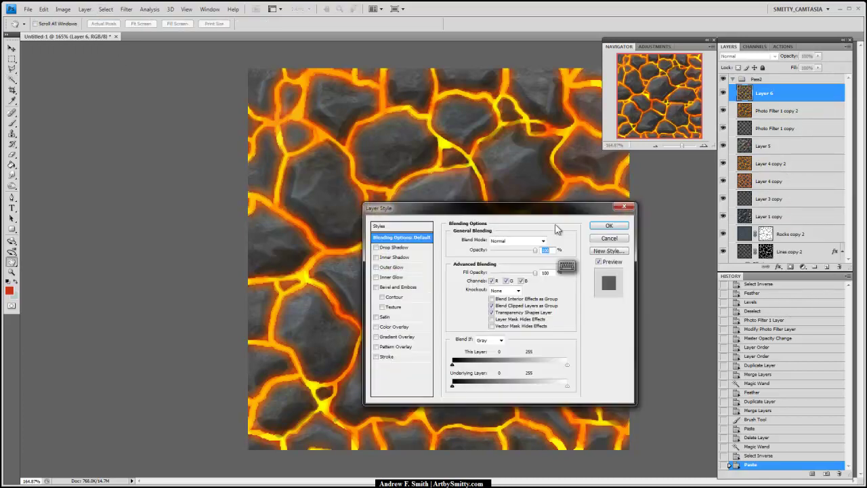
left_click(397, 278)
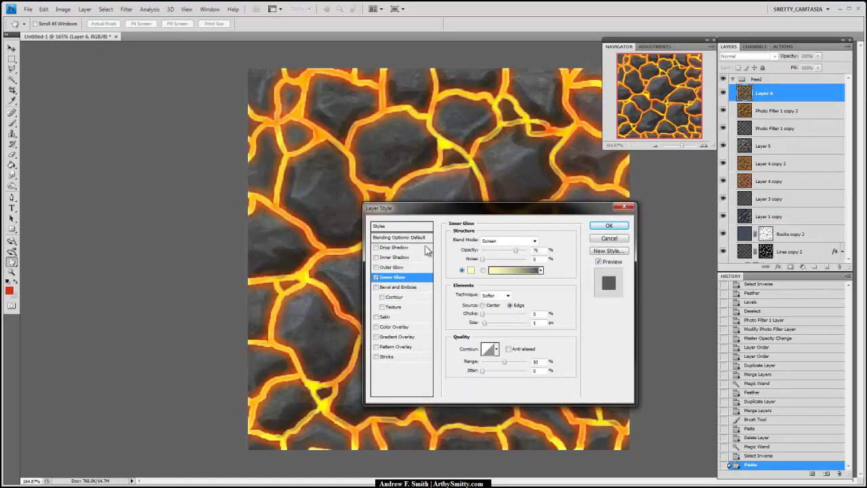
left_click(470, 270)
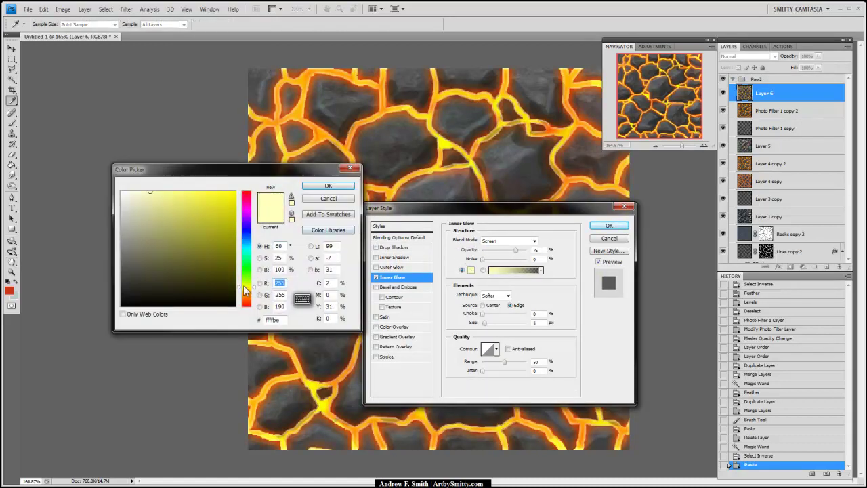
left_click_drag(246, 283, 246, 306)
left_click(234, 207)
left_click(231, 200)
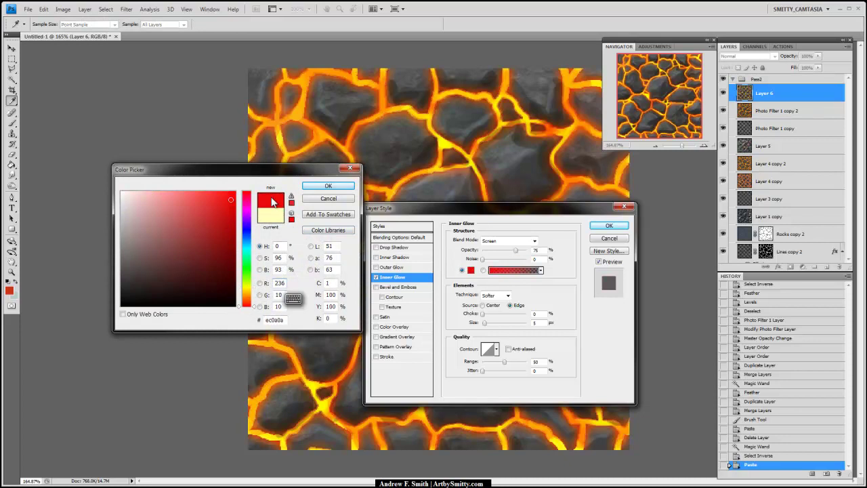
left_click(345, 191)
Set the Inner Glow to Normal blending with 71% opacity and 0% choke, shift its colour towards orange and apply the style.
left_click_drag(484, 323, 488, 324)
left_click(484, 315)
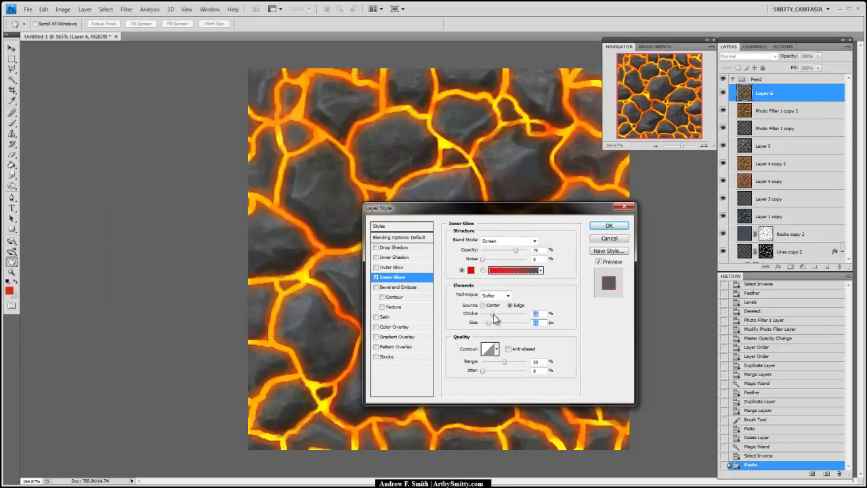
left_click_drag(517, 252, 514, 252)
left_click(515, 240)
left_click(498, 192)
left_click_drag(487, 323, 485, 323)
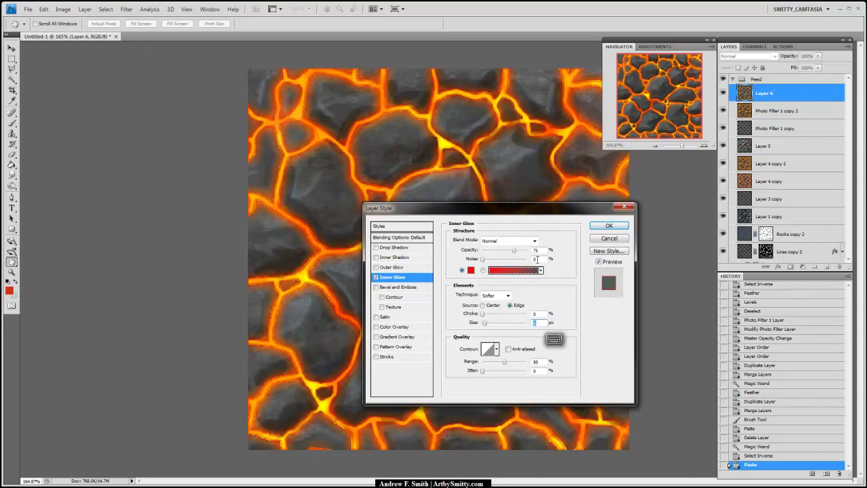
left_click(471, 271)
left_click(250, 301)
left_click(350, 189)
left_click(609, 225)
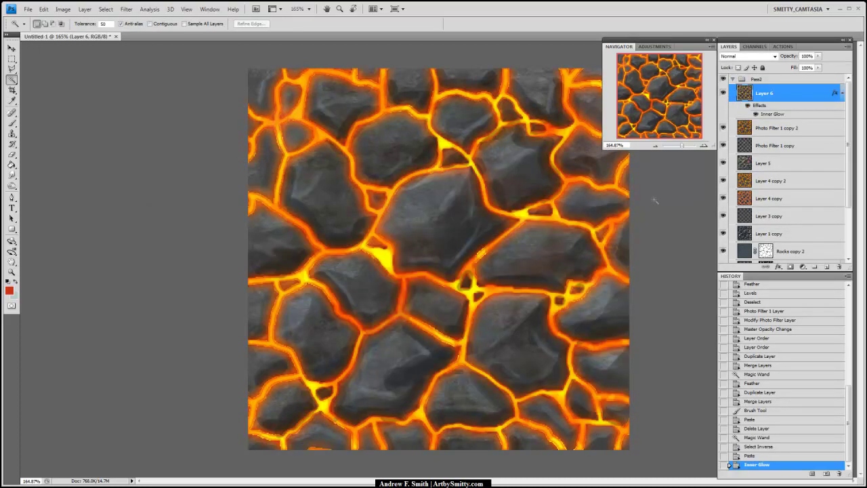
Duplicate the Pass2 group and rename the copy as Pass3.
left_click(733, 80)
left_click_drag(756, 80, 828, 267)
double_click(760, 80)
type("Pass3")
key("Return")
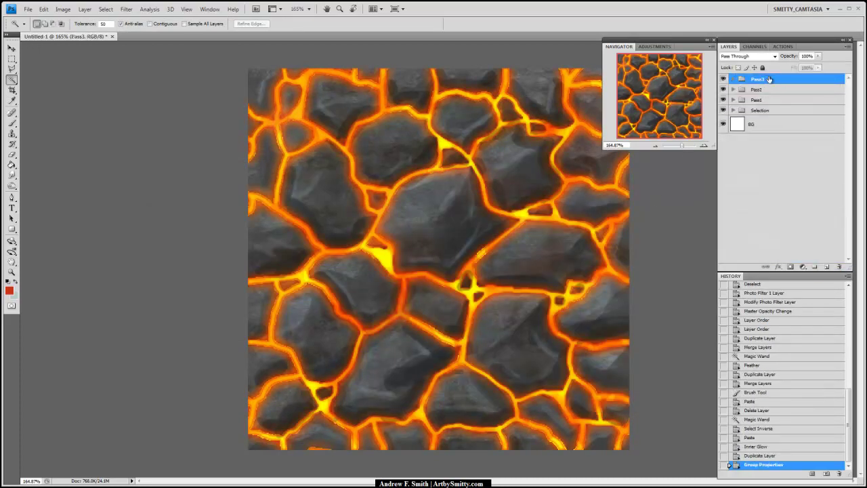
Merge all the layers inside the Pass3 group into a single layer.
left_click(733, 79)
left_click(779, 93)
scroll(811, 211, "down", 3)
left_click(809, 191, "shift")
key("ctrl+e")
Switch to the Brush tool and set the foreground colour to a very dark navy.
left_click_drag(683, 145, 685, 146)
left_click_drag(344, 156, 364, 215)
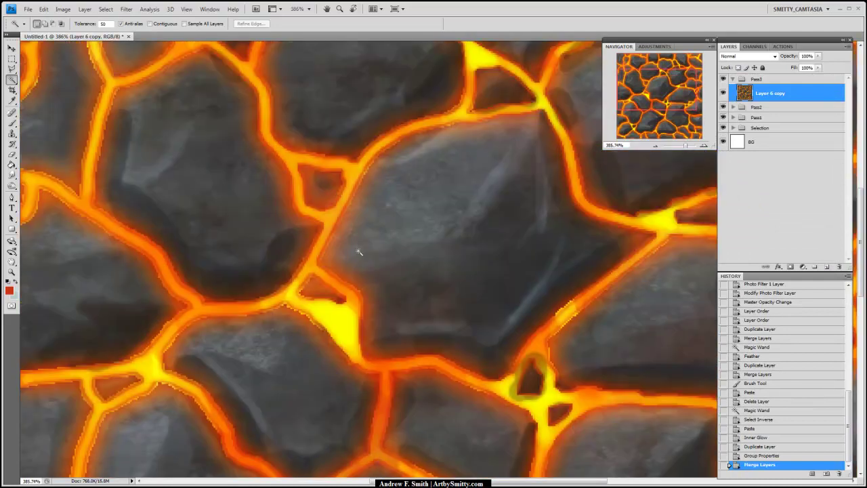
key("b")
left_click(10, 291)
left_click(246, 234)
left_click(225, 286)
left_click(328, 187)
key("]")
key("]")
key("]")
left_click_drag(368, 166, 340, 212)
key("ctrl+z")
left_click_drag(322, 258, 359, 296)
left_click_drag(358, 293, 364, 312)
left_click_drag(363, 308, 364, 328)
left_click_drag(364, 325, 364, 346)
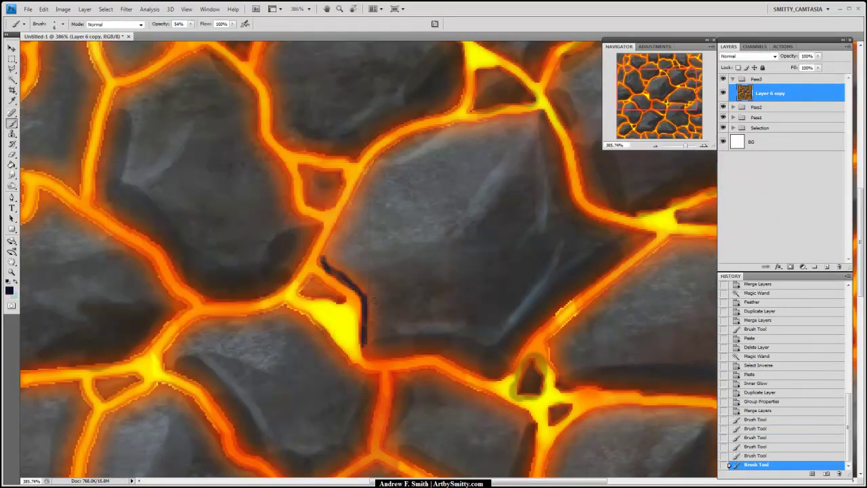
key("ctrl+alt+z")
key("ctrl+alt+z")
key("ctrl+alt+z")
key("ctrl+alt+z")
key("ctrl+alt+z")
key("ctrl+alt+z")
Create a new layer and brush dark navy shadows along the large central rock's lower and side edges with an enlarged brush.
left_click(826, 267)
key("]")
key("]")
key("]")
left_click_drag(507, 370, 552, 311)
left_click_drag(551, 313, 608, 267)
left_click_drag(606, 269, 643, 242)
left_click_drag(380, 363, 426, 355)
left_click_drag(420, 355, 455, 361)
left_click_drag(450, 359, 500, 377)
mouse_move(396, 361)
left_mouse_down()
mouse_move(361, 353)
mouse_move(363, 302)
left_mouse_up()
left_click_drag(328, 267, 356, 293)
Paint navy shadows along the lower edges of the rocks above the central one, enlarging the brush to 25 px.
left_click_drag(685, 146, 683, 146)
mouse_move(502, 157)
left_mouse_down()
mouse_move(512, 190)
mouse_move(547, 194)
left_mouse_up()
left_click_drag(547, 191, 605, 159)
left_click_drag(587, 127, 599, 155)
mouse_move(418, 158)
left_mouse_down()
mouse_move(437, 191)
mouse_move(454, 137)
left_mouse_up()
key("]")
key("]")
key("]")
mouse_move(400, 188)
left_mouse_down()
mouse_move(355, 179)
mouse_move(389, 190)
left_mouse_up()
left_click_drag(289, 240, 307, 264)
left_click_drag(318, 267, 362, 251)
left_click(376, 217)
Shade the lower edges of the left-hand rocks, the rock below centre-left and the large rocks on the right.
left_click_drag(255, 221, 279, 240)
left_click_drag(247, 288, 285, 280)
left_click_drag(317, 328, 367, 378)
mouse_move(622, 326)
left_mouse_down()
mouse_move(538, 317)
mouse_move(668, 316)
left_mouse_up()
mouse_move(648, 283)
left_mouse_down()
mouse_move(667, 266)
mouse_move(677, 309)
left_mouse_up()
left_click_drag(675, 310, 634, 324)
left_click(649, 332)
left_click_drag(633, 392, 693, 394)
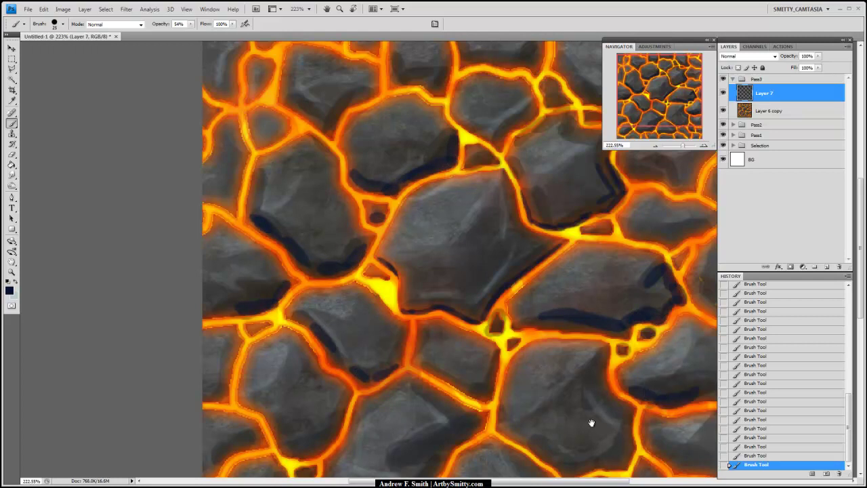
Undo the last two brush strokes and paint navy shadows on the rocks in the texture's lower-left area.
left_click_drag(603, 367, 588, 281)
left_click_drag(588, 281, 609, 376)
key("ctrl+alt+z")
key("ctrl+alt+z")
left_click_drag(226, 292, 230, 315)
left_click_drag(245, 324, 294, 367)
left_click_drag(229, 360, 194, 399)
left_click_drag(216, 298, 201, 313)
Paint navy shadows on the remaining rocks along the texture's upper, right and bottom areas, undoing the final stray stroke.
left_click_drag(371, 114, 325, 265)
left_click_drag(484, 165, 510, 166)
left_click(531, 181)
left_click_drag(598, 166, 652, 194)
left_click_drag(586, 240, 610, 226)
left_click_drag(645, 300, 636, 299)
left_click_drag(550, 411, 475, 206)
left_click_drag(500, 330, 504, 362)
left_click_drag(452, 361, 492, 394)
left_click_drag(419, 394, 426, 405)
left_click_drag(327, 397, 326, 408)
left_click_drag(683, 146, 680, 146)
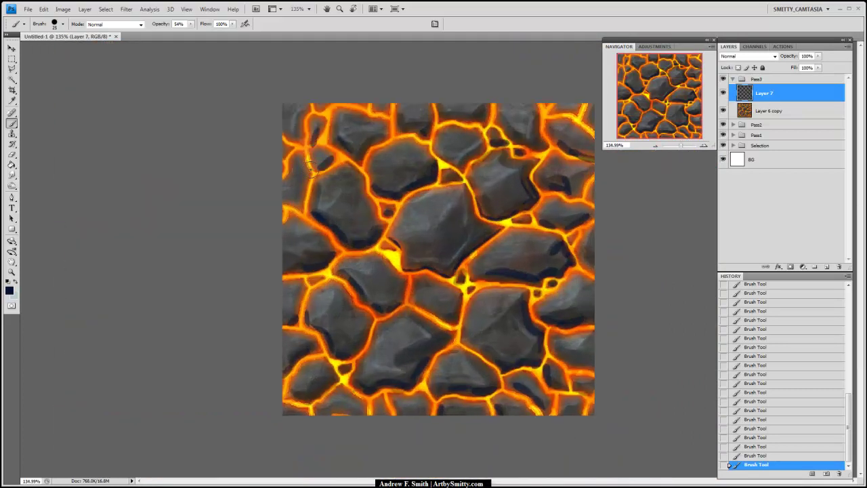
key("ctrl+z")
Switch to the 150 px textured brush and dab it over the large central rock.
left_click(54, 25)
left_click(92, 114)
left_click(440, 245)
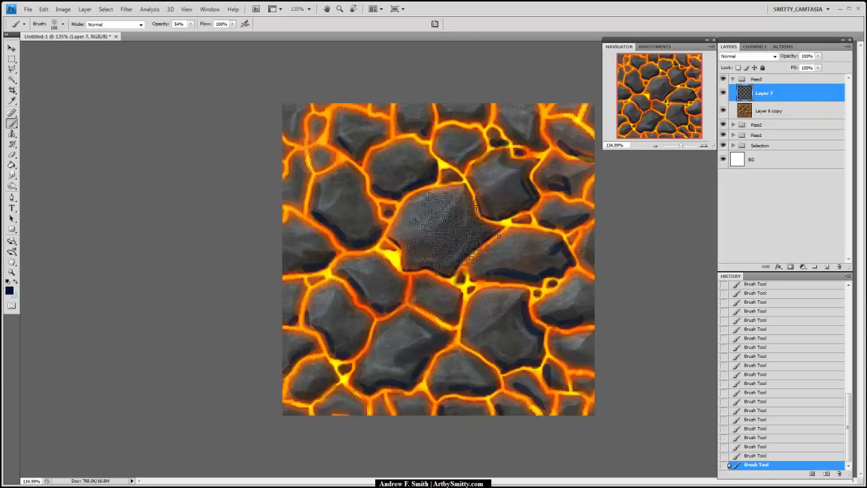
Apply a Hue/Saturation adjustment to the shadow layer to mute the blue of the rock shadows.
left_click(63, 9)
mouse_move(66, 32)
left_click(112, 77)
left_click(664, 265)
left_click(710, 291)
left_click_drag(711, 292, 700, 292)
left_click(785, 197)
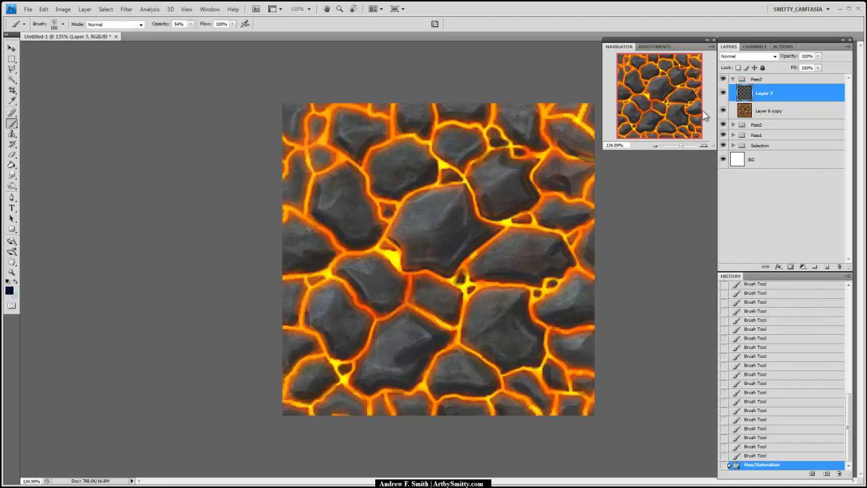
Set up a 4 px brush with the light grey-blue colour at 10% opacity, undoing the test stroke on the central rock.
left_click(64, 24)
left_click(76, 80)
left_click(434, 217)
left_click(15, 282)
left_click_drag(419, 198, 401, 232)
key("ctrl+z")
left_click(191, 25)
left_click_drag(192, 34, 171, 34)
Brush faint light highlights onto the ridges and edges of the upper-left and upper-right rocks.
left_click_drag(322, 206, 342, 237)
left_click_drag(332, 220, 350, 241)
left_click_drag(333, 222, 351, 241)
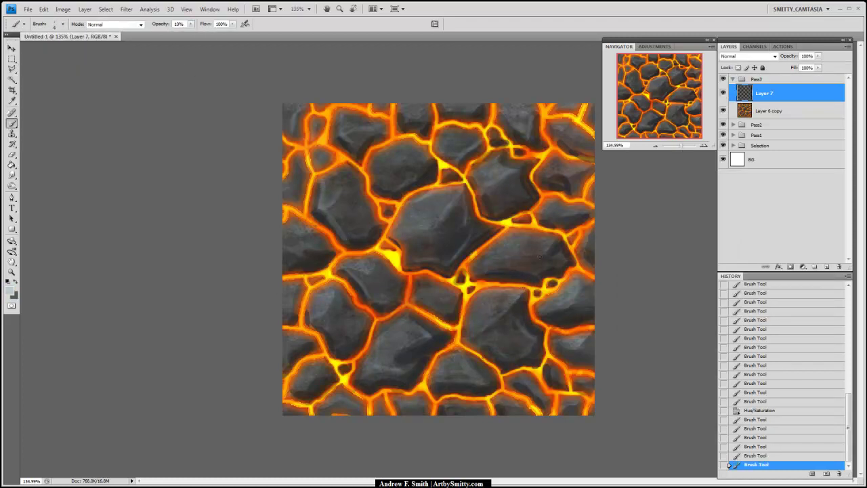
left_click_drag(581, 182, 590, 169)
left_click_drag(571, 178, 573, 190)
mouse_move(494, 191)
left_mouse_down()
mouse_move(489, 212)
mouse_move(500, 183)
left_mouse_up()
left_click_drag(510, 166, 497, 161)
scroll(407, 190, "up", 5)
mouse_move(414, 132)
left_mouse_down()
mouse_move(469, 109)
mouse_move(467, 210)
left_mouse_up()
left_click_drag(390, 150, 430, 157)
Sample the bright lava yellow, set the brush opacity to 43%, and brush over the cracks below the large central rock.
left_click_drag(459, 373, 426, 238)
left_click(466, 317, "alt")
key("4")
key("3")
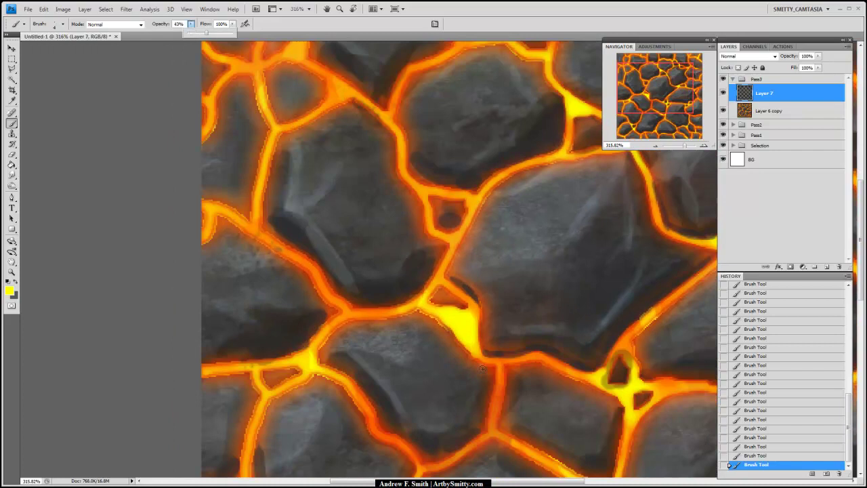
left_click_drag(498, 370, 445, 307)
left_click_drag(453, 271, 452, 307)
mouse_move(525, 383)
left_mouse_down()
mouse_move(380, 275)
mouse_move(413, 306)
left_mouse_up()
left_click_drag(410, 277, 430, 316)
mouse_move(498, 223)
left_mouse_down()
mouse_move(474, 313)
mouse_move(493, 254)
left_mouse_up()
left_click_drag(521, 257, 468, 235)
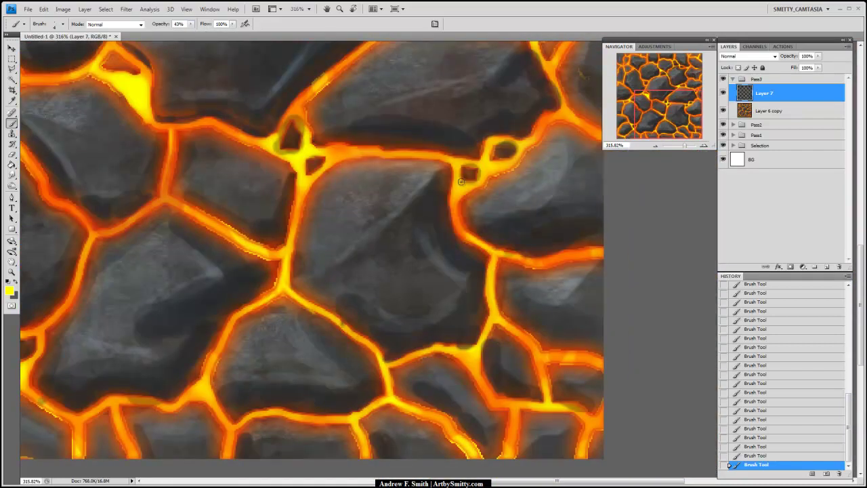
Brush yellow along the cracks and junctions around the large lower-right rock.
left_click_drag(434, 169, 471, 221)
left_click_drag(395, 205, 418, 205)
left_click_drag(429, 173, 456, 249)
mouse_move(360, 233)
left_mouse_down()
mouse_move(363, 248)
mouse_move(360, 234)
mouse_move(429, 177)
left_mouse_up()
left_click_drag(193, 130, 300, 227)
left_click_drag(285, 180, 339, 173)
scroll(331, 278, "up", 3)
scroll(331, 278, "left", 2)
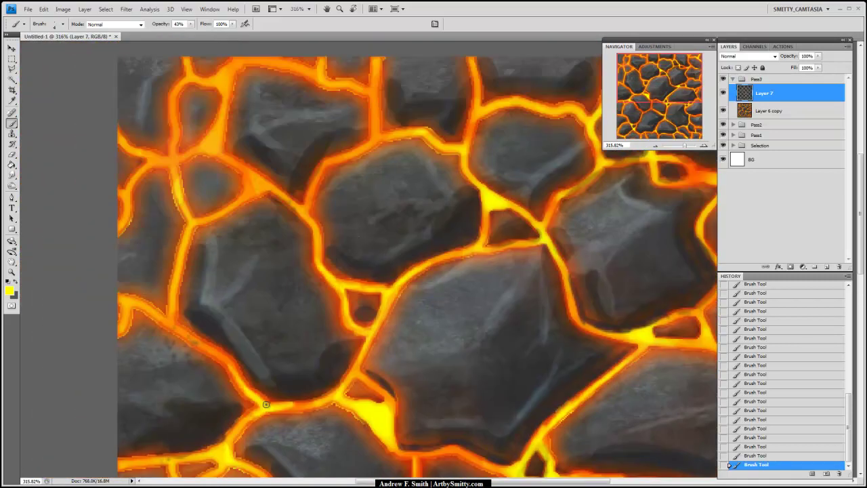
Brush bright yellow cores along the lava cracks across the upper part of the texture.
scroll(277, 208, "up", 3)
scroll(277, 208, "left", 2)
left_click_drag(287, 233, 333, 244)
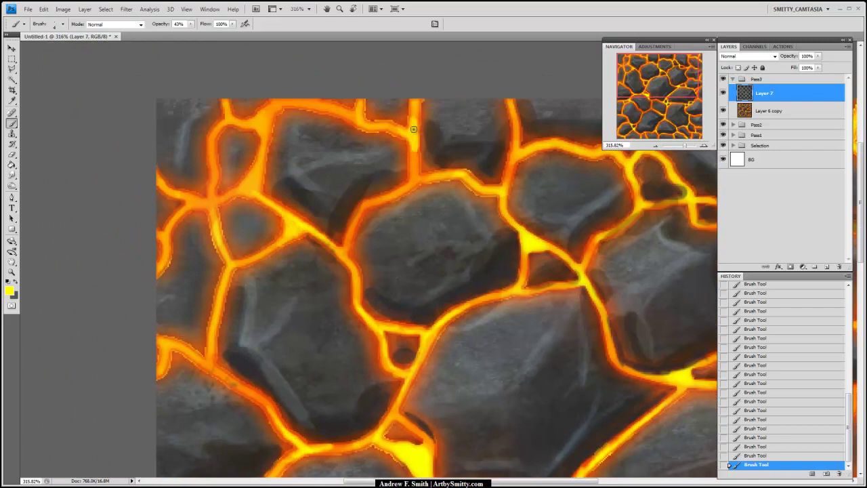
left_click_drag(264, 126, 259, 177)
mouse_move(230, 123)
left_mouse_down()
mouse_move(217, 135)
mouse_move(212, 161)
left_mouse_up()
mouse_move(708, 407)
left_mouse_down()
mouse_move(540, 276)
mouse_move(486, 250)
left_mouse_up()
left_click_drag(593, 196, 556, 247)
mouse_move(584, 125)
left_mouse_down()
mouse_move(555, 191)
mouse_move(452, 200)
mouse_move(410, 350)
left_mouse_up()
left_click_drag(391, 158, 427, 241)
left_click_drag(319, 245, 357, 250)
mouse_move(321, 246)
left_mouse_down()
mouse_move(313, 229)
mouse_move(276, 232)
mouse_move(297, 230)
left_mouse_up()
mouse_move(265, 236)
left_mouse_down()
mouse_move(213, 289)
mouse_move(265, 240)
left_mouse_up()
left_click_drag(274, 175, 273, 137)
left_click_drag(141, 147, 252, 173)
left_click_drag(252, 173, 241, 240)
left_click_drag(189, 264, 324, 159)
left_click_drag(302, 122, 283, 128)
left_click_drag(259, 81, 321, 177)
left_click_drag(265, 153, 296, 166)
mouse_move(185, 234)
left_mouse_down()
mouse_move(316, 163)
mouse_move(278, 175)
left_mouse_up()
left_click_drag(280, 134, 279, 171)
mouse_move(244, 170)
left_mouse_down()
mouse_move(272, 165)
mouse_move(282, 198)
left_mouse_up()
left_click_drag(354, 236, 347, 125)
left_click_drag(270, 213, 325, 269)
mouse_move(347, 335)
left_mouse_down()
mouse_move(336, 317)
mouse_move(316, 176)
left_mouse_up()
left_click_drag(250, 201, 231, 302)
mouse_move(416, 382)
left_mouse_down()
mouse_move(375, 186)
mouse_move(387, 230)
left_mouse_up()
mouse_move(353, 118)
left_mouse_down()
mouse_move(375, 145)
mouse_move(411, 135)
left_mouse_up()
left_click_drag(444, 61, 388, 185)
mouse_move(379, 152)
left_mouse_down()
mouse_move(397, 185)
mouse_move(393, 214)
left_mouse_up()
left_click_drag(395, 163, 446, 157)
Paint yellow into the lava cracks around the lower-left rocks and along the texture's bottom edge.
left_click_drag(428, 415, 254, 336)
scroll(251, 350, "down", 2)
scroll(382, 231, "left", 3)
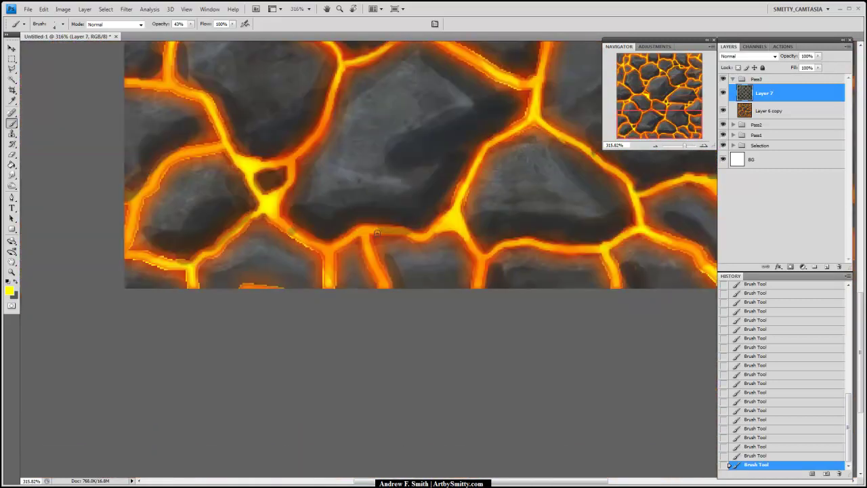
left_click_drag(365, 242, 325, 253)
left_click_drag(294, 176, 321, 211)
mouse_move(314, 223)
left_mouse_down()
mouse_move(349, 166)
mouse_move(292, 202)
left_mouse_up()
mouse_move(242, 263)
left_mouse_down()
mouse_move(335, 294)
mouse_move(366, 324)
left_mouse_up()
mouse_move(303, 280)
left_mouse_down()
mouse_move(370, 240)
mouse_move(316, 259)
left_mouse_up()
mouse_move(411, 306)
left_mouse_down()
mouse_move(360, 348)
mouse_move(408, 304)
left_mouse_up()
key("r")
left_click(435, 189)
left_click_drag(298, 286, 279, 339)
left_click_drag(445, 289, 231, 275)
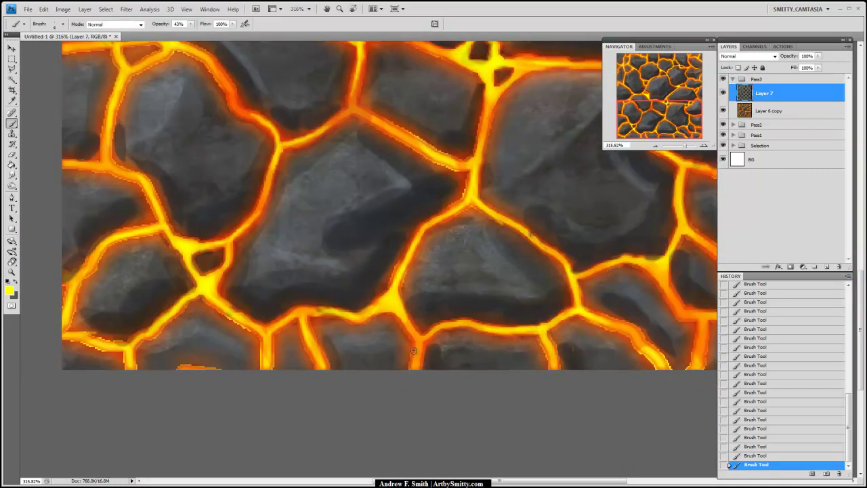
Brush yellow over the remaining orange cracks between the small rocks in the texture's lower-right corner.
left_click_drag(409, 323, 416, 373)
left_click_drag(609, 249, 451, 304)
left_click_drag(512, 326, 549, 373)
left_click_drag(532, 290, 570, 319)
mouse_move(573, 323)
left_mouse_down()
mouse_move(581, 370)
mouse_move(633, 329)
left_mouse_up()
left_click_drag(582, 372, 635, 380)
left_click_drag(619, 385, 614, 415)
left_click_drag(605, 374, 619, 397)
left_click_drag(533, 222, 525, 305)
mouse_move(526, 305)
left_mouse_down()
mouse_move(557, 312)
mouse_move(625, 302)
left_mouse_up()
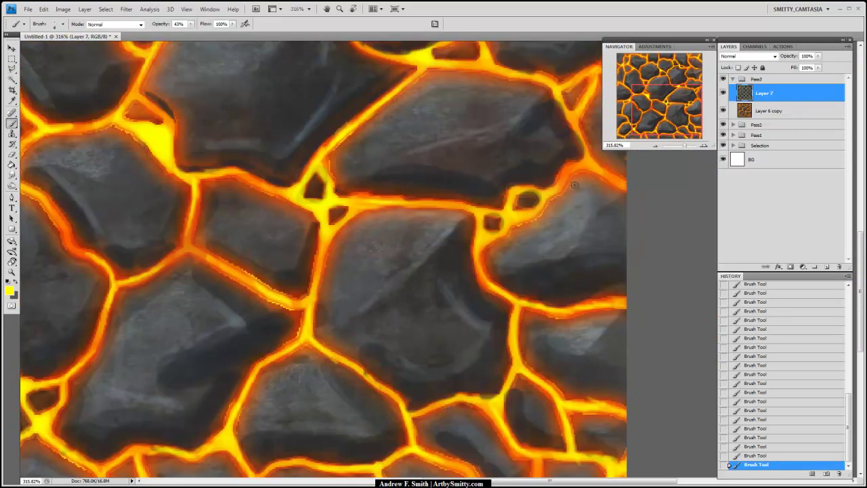
Brighten the cracks around the small rocks along the texture's right side with yellow strokes.
scroll(475, 254, "up", 3)
left_click_drag(463, 283, 521, 295)
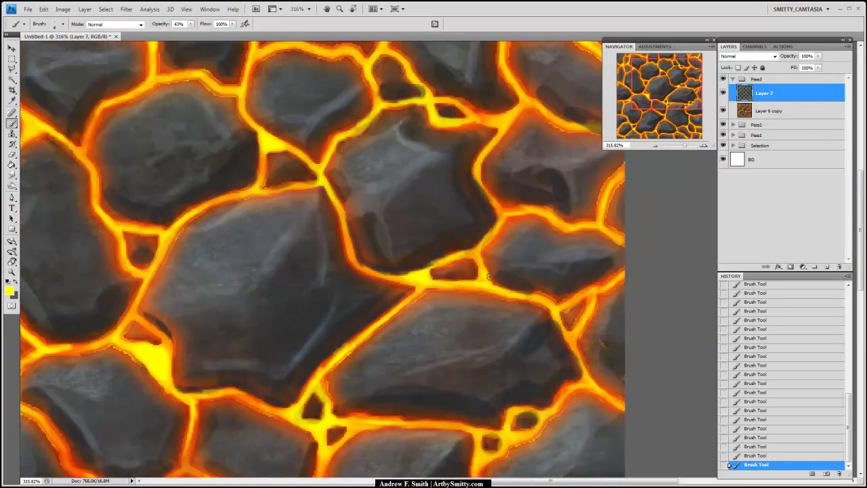
left_click_drag(478, 255, 488, 278)
left_click_drag(505, 132, 536, 226)
left_click_drag(535, 130, 550, 96)
left_click_drag(550, 121, 576, 122)
left_click_drag(545, 168, 554, 201)
left_click_drag(533, 208, 506, 217)
Touch up the cracks bordering the large central rock with more yellow strokes.
left_click_drag(685, 145, 686, 145)
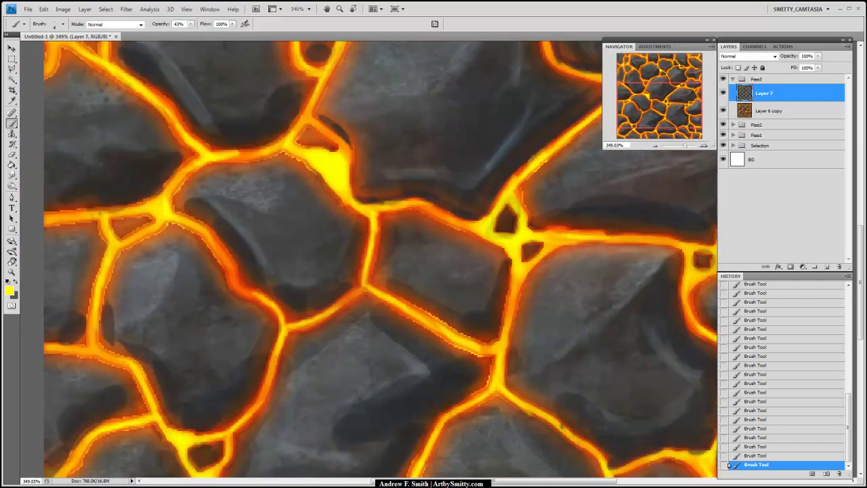
left_click_drag(342, 142, 329, 134)
left_click_drag(439, 111, 411, 255)
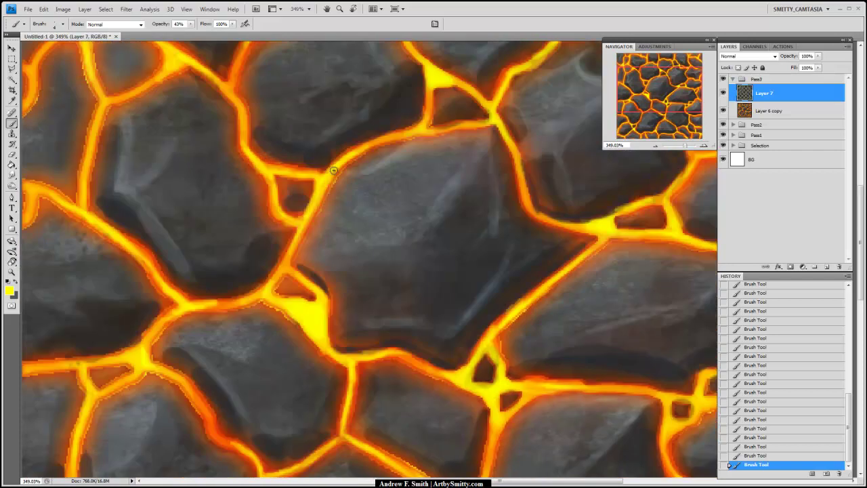
left_click_drag(323, 198, 387, 141)
left_click_drag(399, 128, 309, 251)
left_click_drag(313, 183, 321, 155)
left_click_drag(366, 122, 337, 191)
left_click_drag(450, 148, 440, 174)
mouse_move(590, 225)
left_mouse_down()
mouse_move(332, 191)
mouse_move(452, 245)
left_mouse_up()
mouse_move(452, 229)
left_mouse_down()
mouse_move(382, 219)
mouse_move(450, 237)
left_mouse_up()
Sample an orange-yellow from the lava and paint over the crack at the texture's upper-right edge.
left_click(400, 229, "alt")
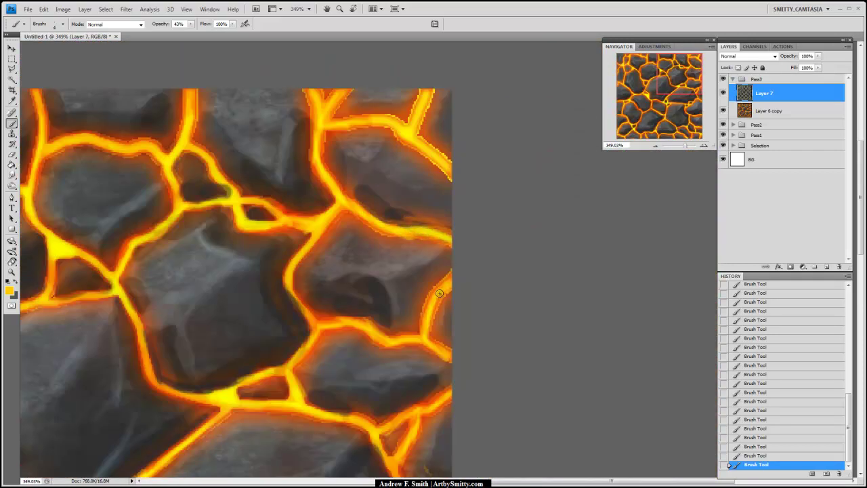
left_click_drag(450, 278, 435, 308)
left_click_drag(337, 317, 378, 252)
scroll(474, 299, "down", 3)
scroll(474, 299, "left", 2)
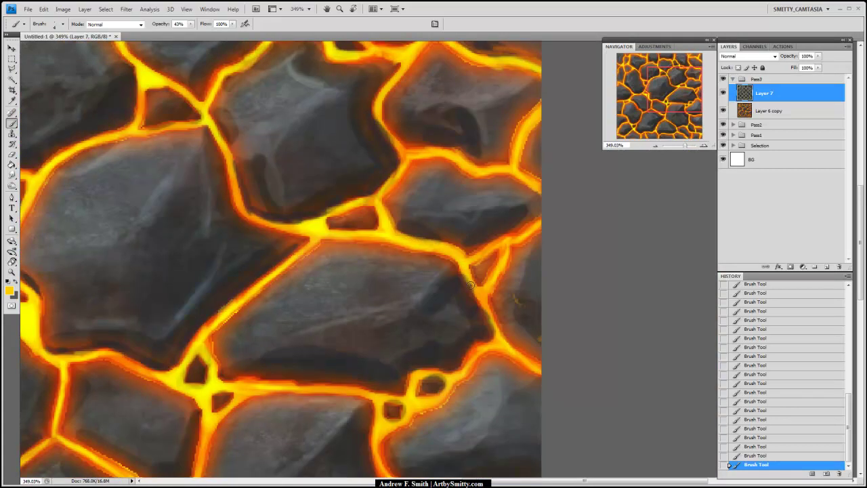
scroll(477, 288, "left", 3)
scroll(523, 213, "down", 1)
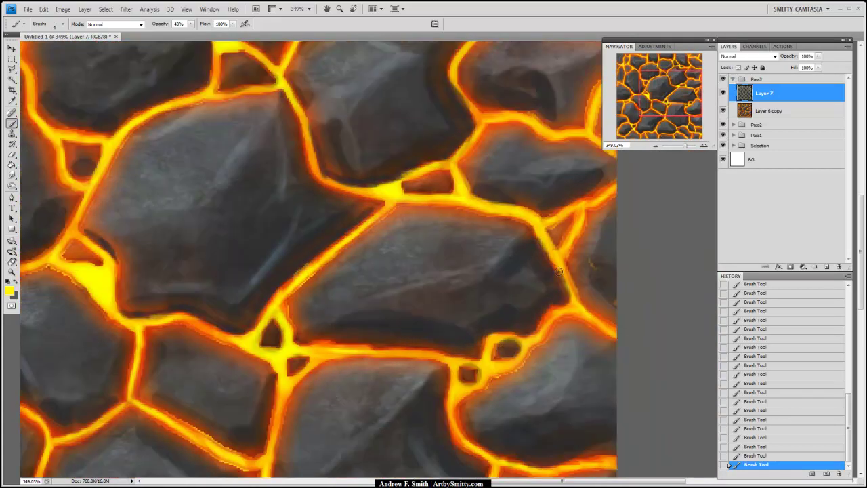
scroll(578, 301, "down", 5)
scroll(558, 164, "up", 3)
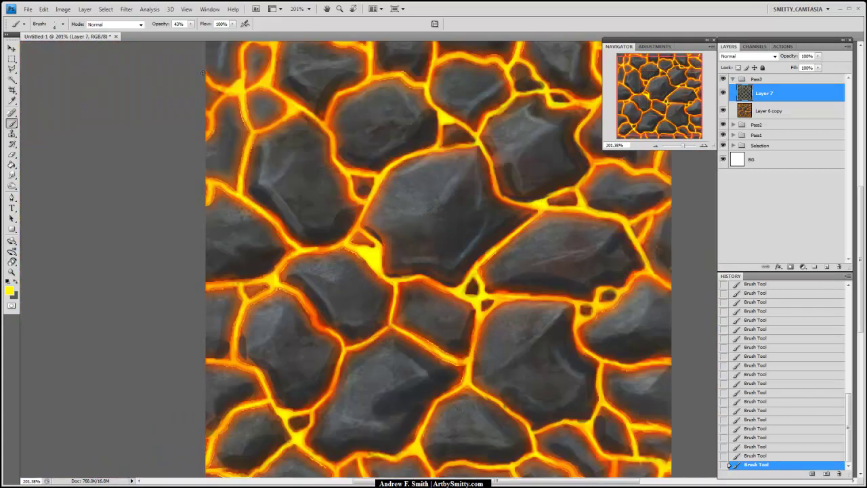
scroll(227, 94, "up", 3)
scroll(227, 94, "right", 2)
Duplicate Layer 7 and Layer 6 copy, merge the duplicates into one layer, and compare it by toggling its visibility.
left_click(799, 108, "shift")
left_click_drag(800, 109, 826, 266)
key("ctrl+e")
left_click(724, 93)
left_click(724, 93)
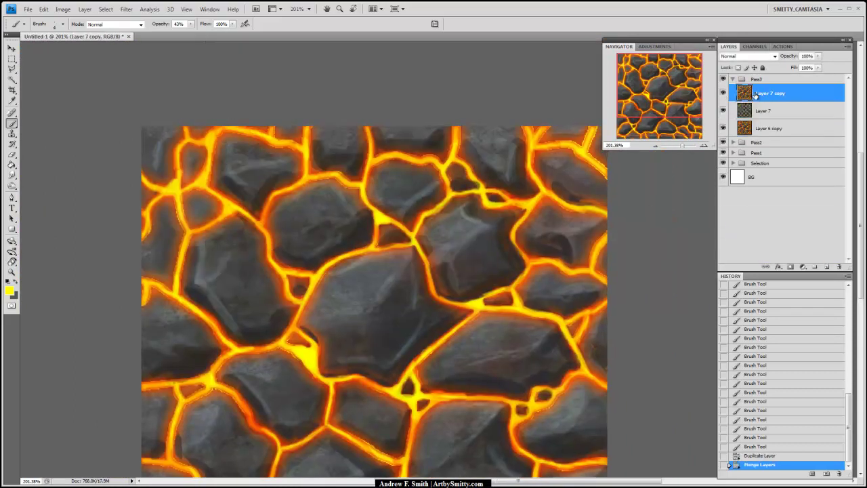
left_click_drag(547, 343, 594, 214)
left_click_drag(682, 145, 682, 145)
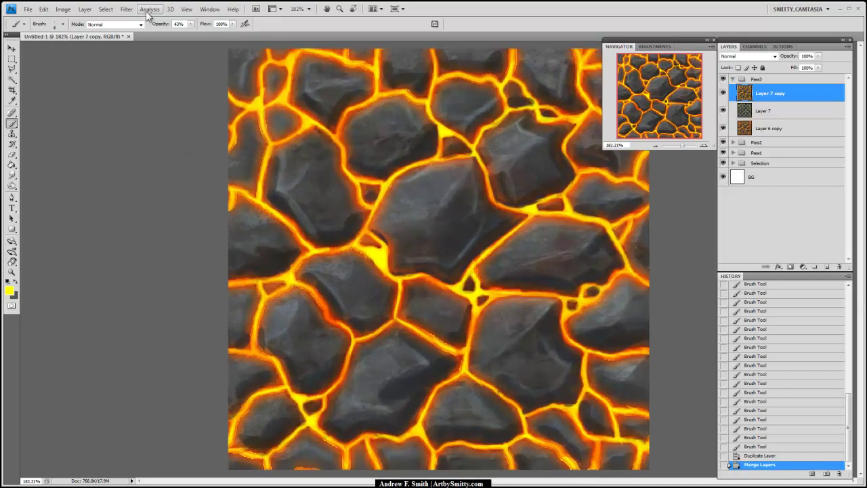
Preview several Artistic filters on the merged layer and apply Paint Daubs with the Simple brush type.
left_click(122, 9)
mouse_move(78, 74)
left_click(22, 82)
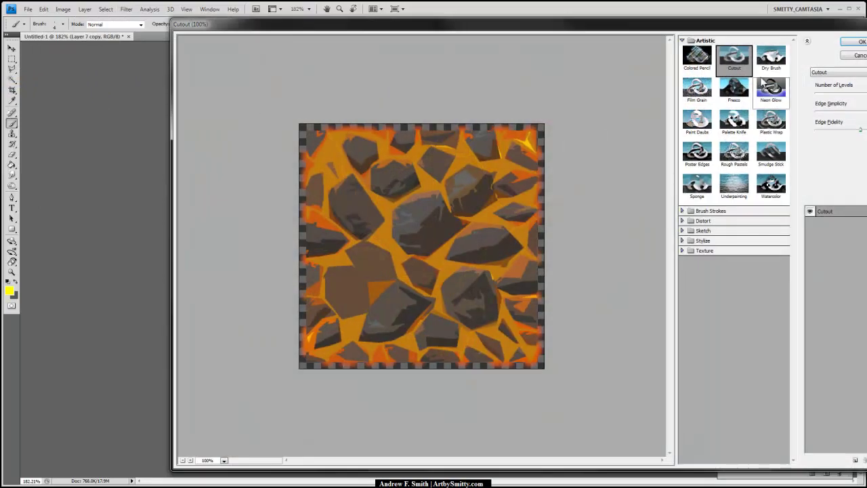
left_click(769, 60)
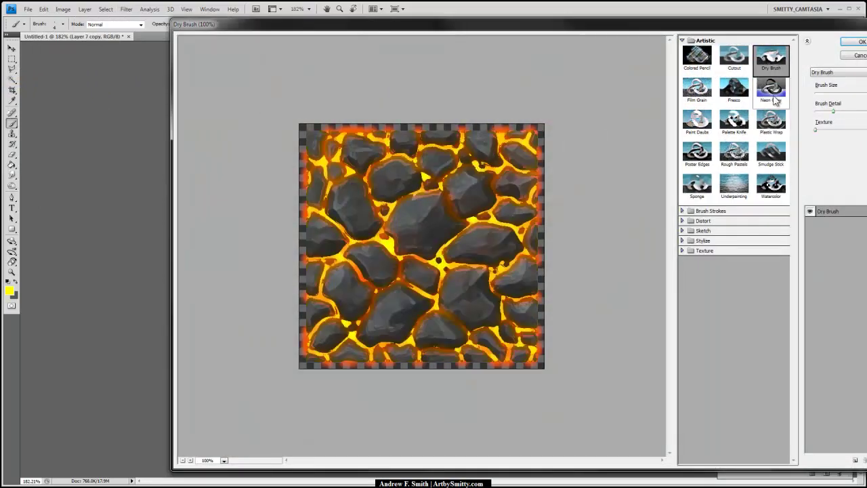
left_click(773, 123)
left_click(736, 124)
left_click(700, 125)
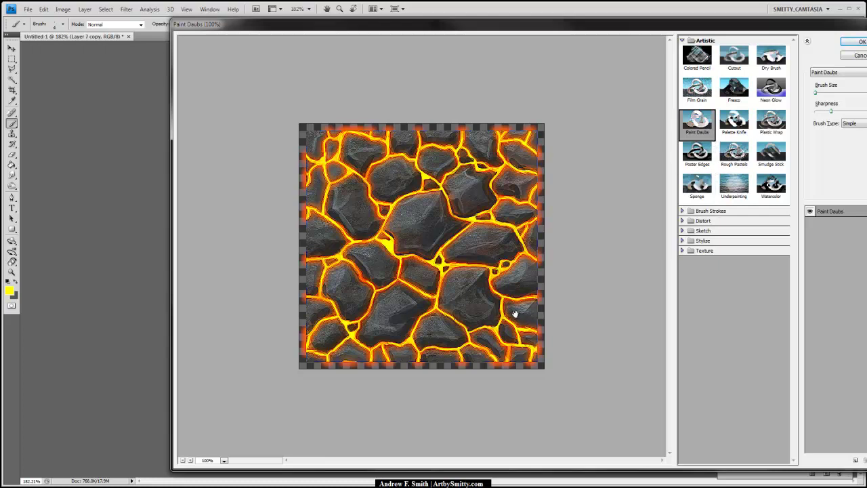
left_click(862, 42)
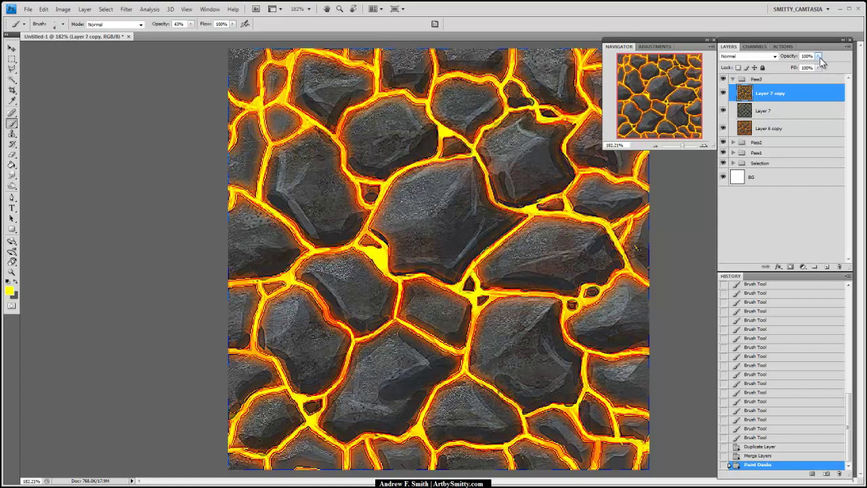
Reduce the filtered layer's opacity to 29% and toggle its visibility to compare the effect.
left_click(818, 56)
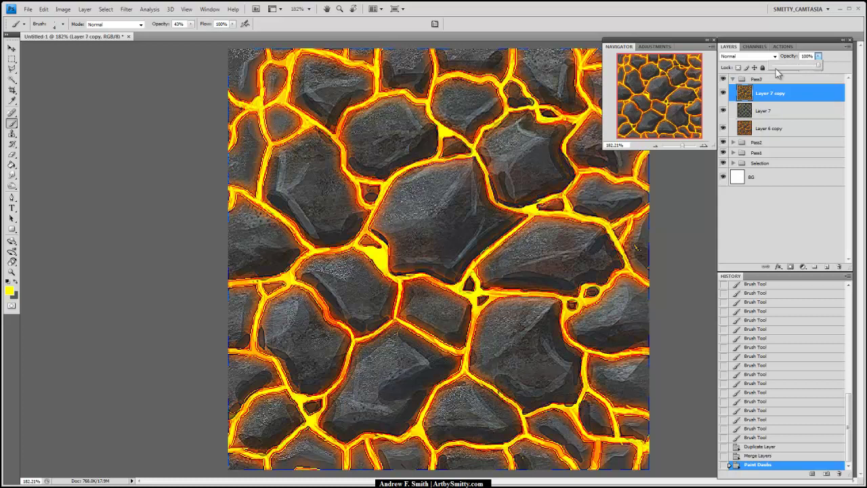
left_click_drag(788, 67, 793, 64)
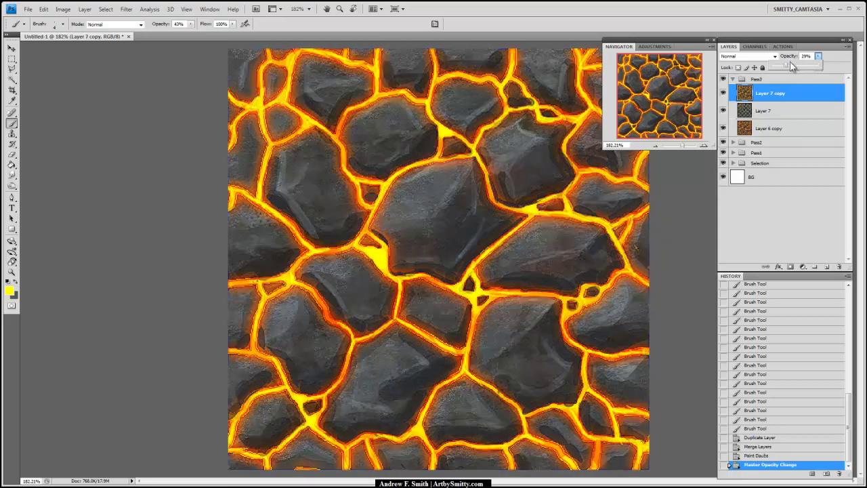
left_click(722, 94)
left_click(723, 94)
left_click(724, 94)
left_click(724, 94)
left_click_drag(684, 145, 682, 141)
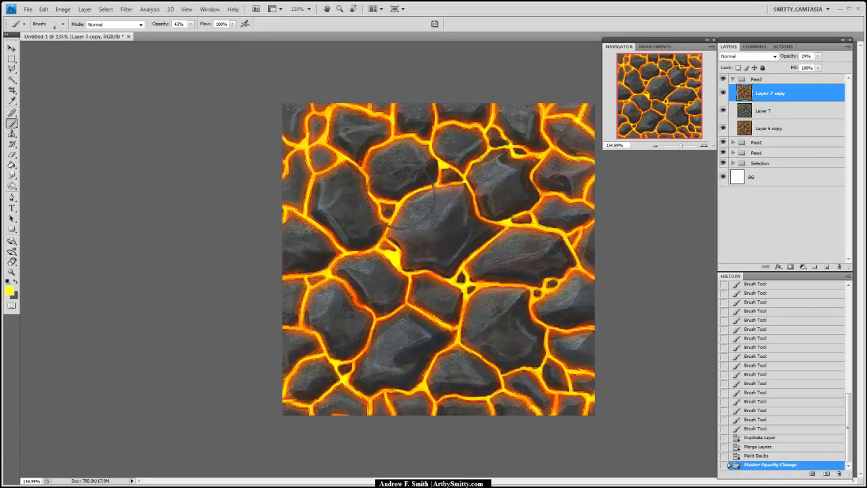
Compare the Pass3, Pass2, Pass1 and Selection groups by toggling their visibility, and examine the complete texture up close.
key("e")
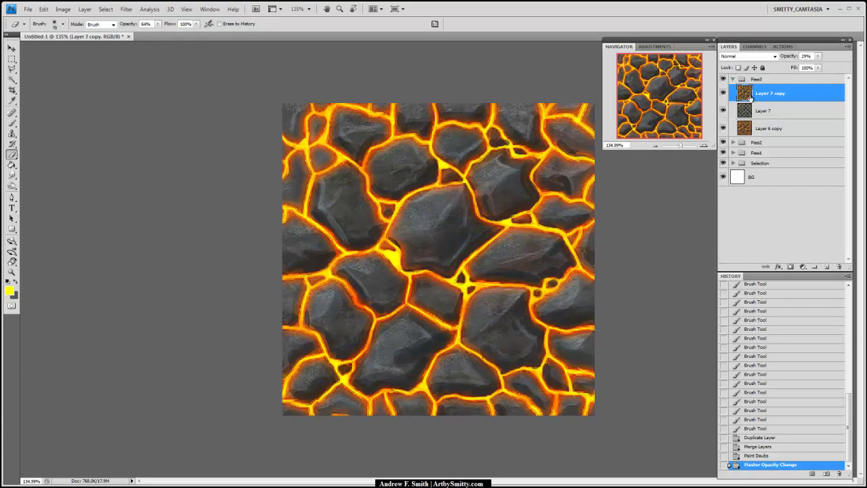
left_click(732, 79)
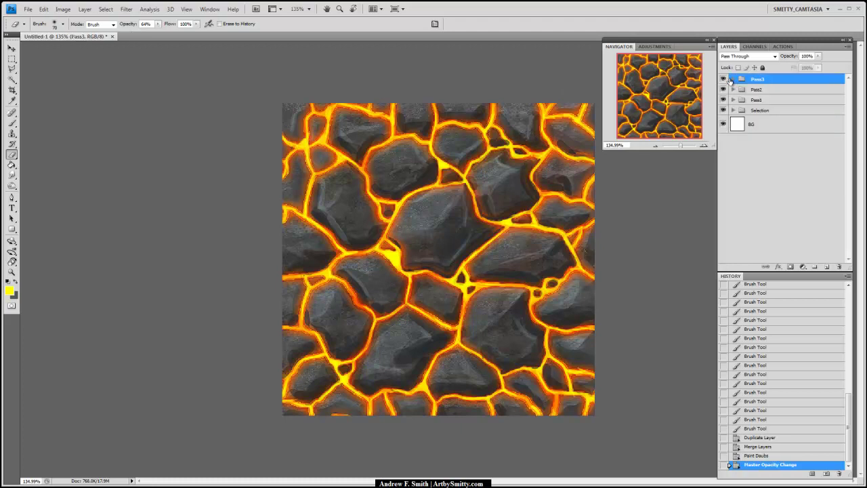
left_click(723, 80)
left_click(723, 79)
left_click(723, 79)
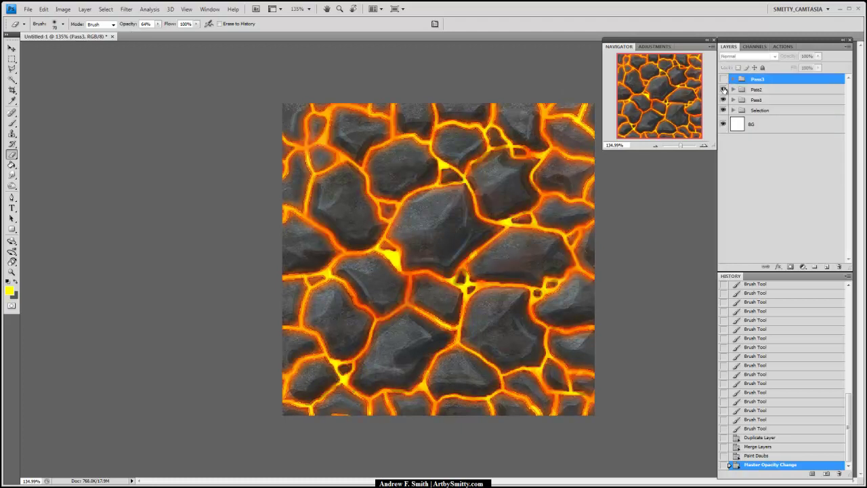
left_click(723, 100)
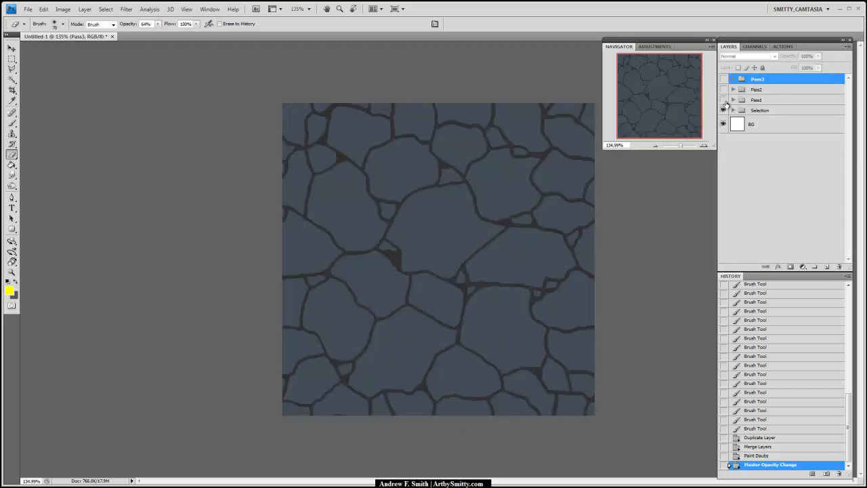
left_click(723, 111)
left_click(724, 101)
left_click(723, 89)
left_click(724, 79)
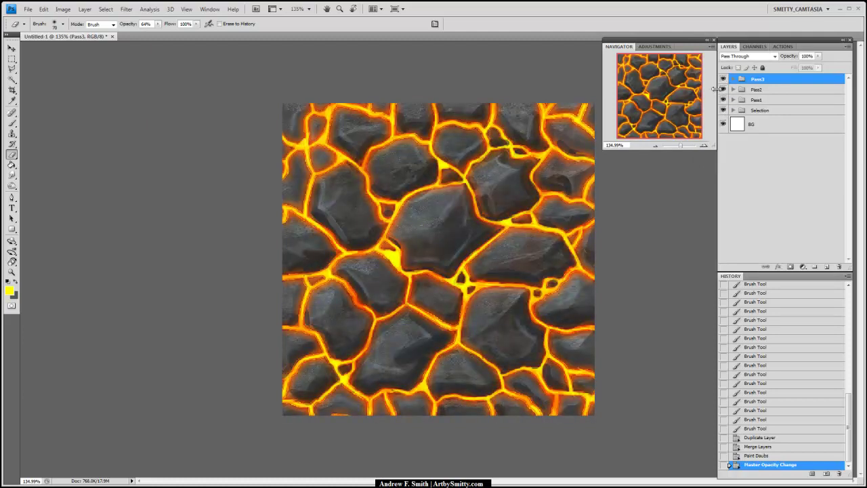
left_click_drag(676, 147, 683, 149)
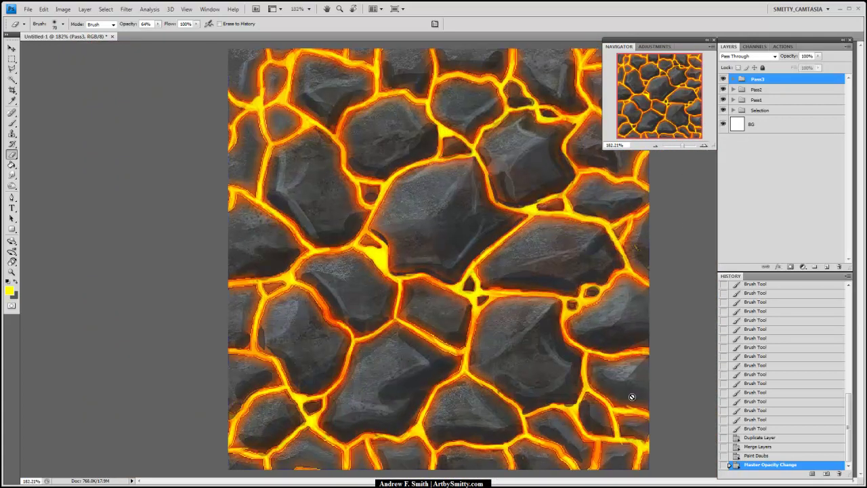
left_click_drag(685, 146, 686, 148)
left_click_drag(568, 264, 606, 233)
left_click_drag(685, 147, 681, 145)
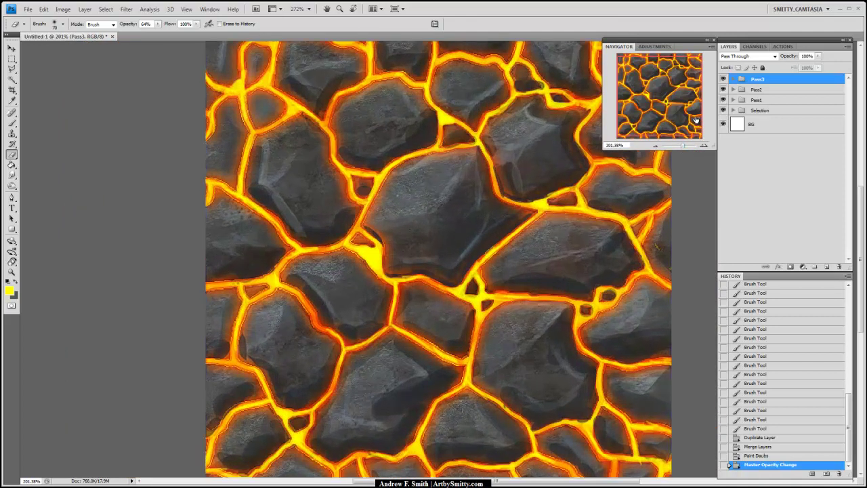
Add a new layer above Layer 7 copy in the Pass3 group.
left_click(733, 79)
left_click(787, 96)
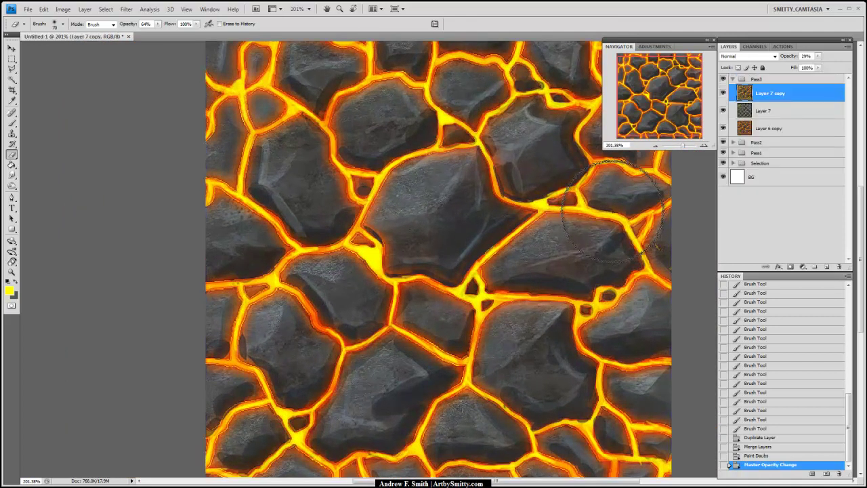
key("b")
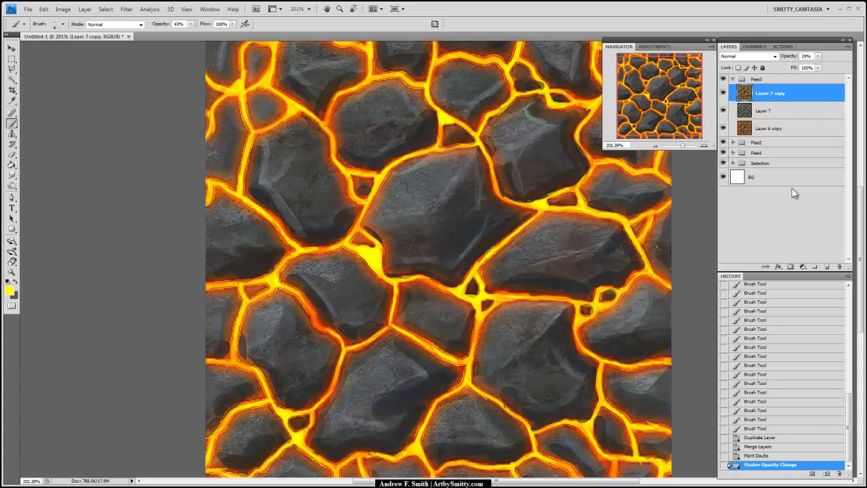
left_click(822, 266)
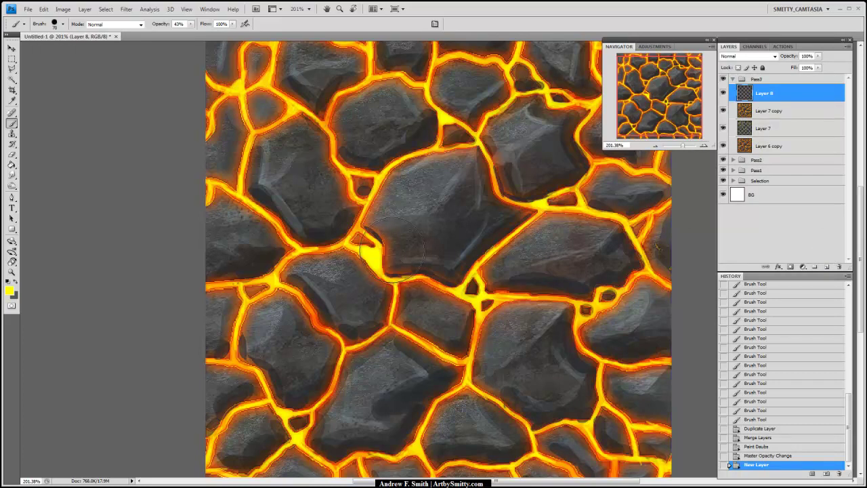
Darken rock areas on Layer 7 copy with the Burn tool, using a size 45 brush at 50% midtone exposure.
left_click(11, 176)
left_click(12, 177)
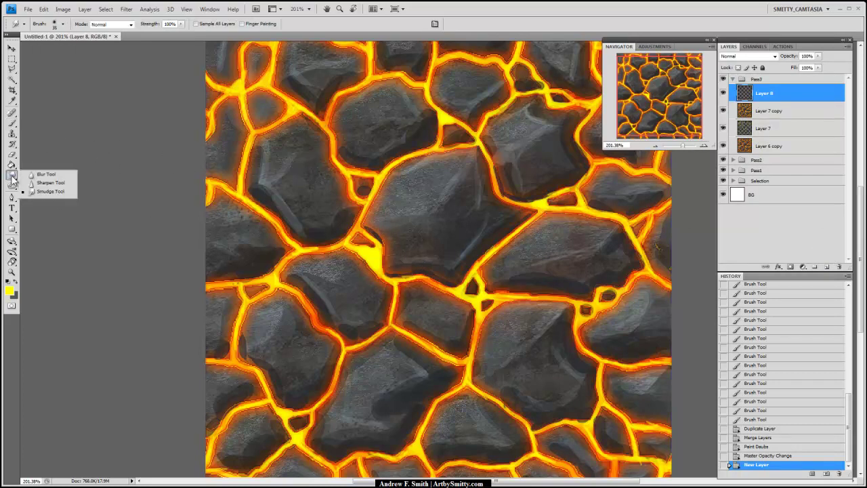
left_click(12, 187)
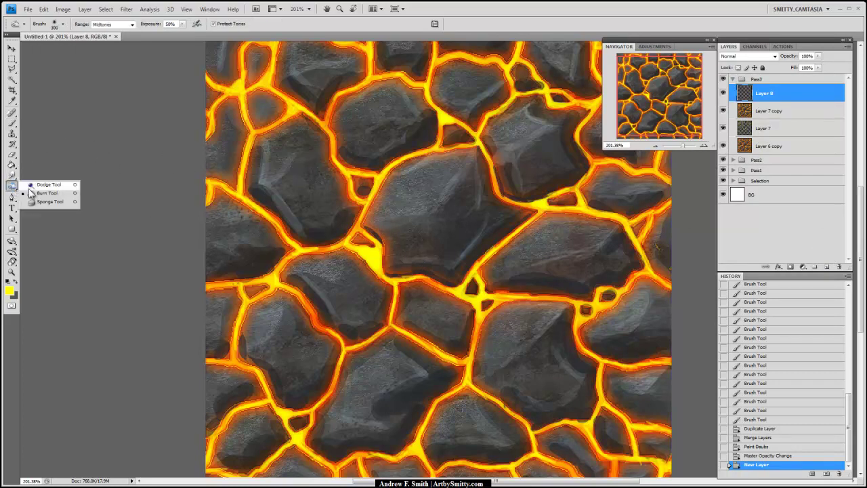
left_click(434, 251)
left_click_drag(684, 146, 681, 144)
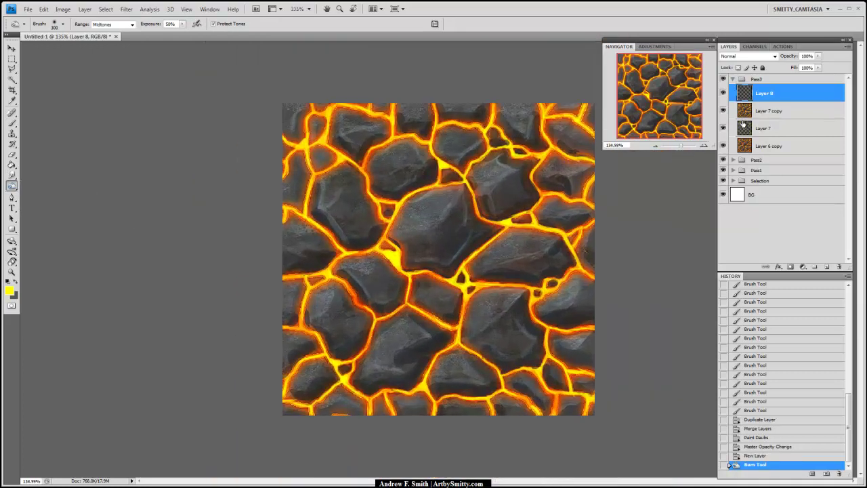
left_click(766, 113)
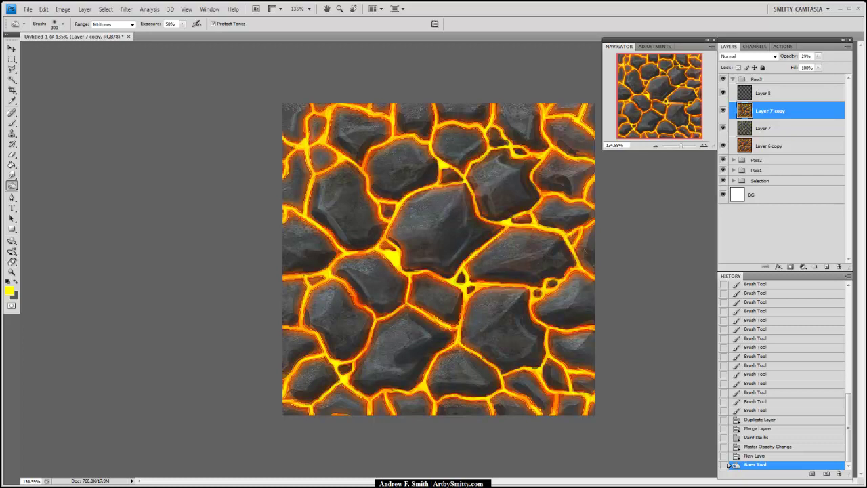
key("bracketleft")
key("bracketleft")
key("bracketleft")
key("bracketleft")
key("bracketleft")
key("bracketleft")
key("bracketleft")
key("bracketleft")
key("bracketleft")
key("bracketleft")
key("bracketleft")
key("bracketleft")
mouse_move(440, 301)
left_mouse_down()
mouse_move(442, 276)
mouse_move(427, 269)
mouse_move(442, 303)
mouse_move(429, 260)
mouse_move(444, 292)
left_mouse_up()
left_click_drag(440, 290, 433, 280)
left_click_drag(377, 218, 372, 202)
left_click_drag(388, 108, 436, 108)
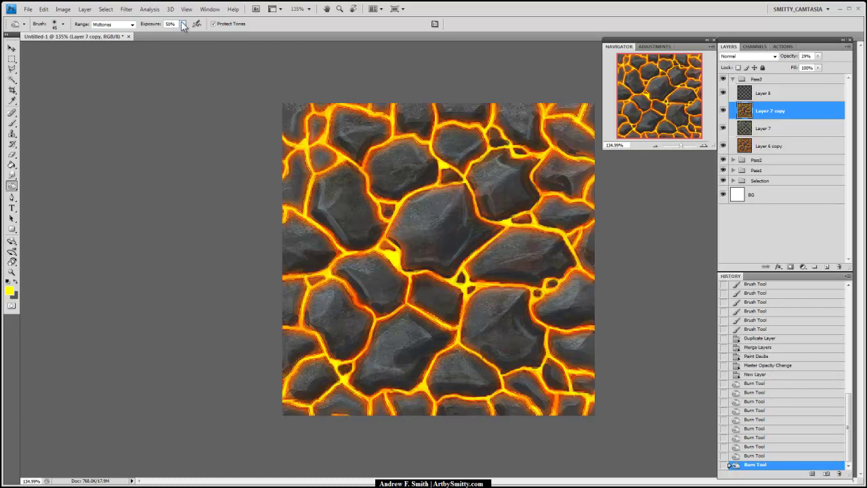
Burn shadows on the rocks in Layer 7 and Layer 7 copy with the exposure set to 97%.
left_click(766, 129)
left_click_drag(507, 255, 530, 245)
left_click(773, 111)
left_click_drag(560, 309, 556, 306)
left_click_drag(547, 378, 549, 387)
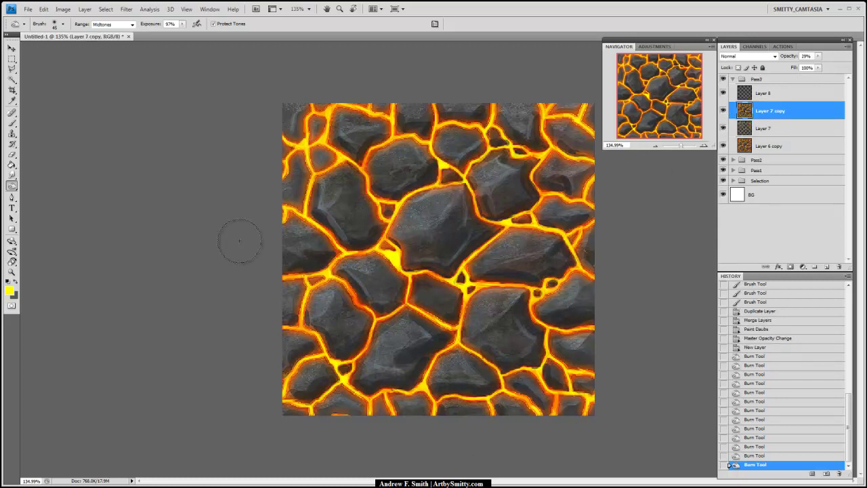
Lighten rock areas on Layer 7 copy and Layer 7 with the Dodge tool at 16% exposure.
right_click(12, 190)
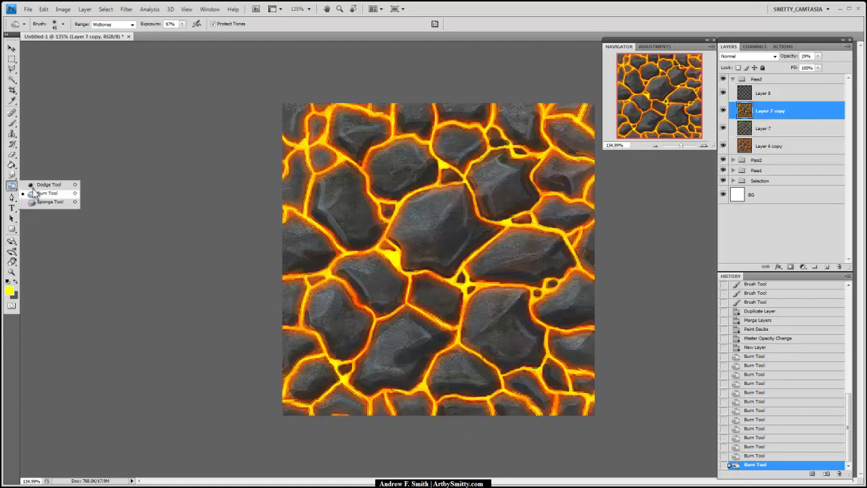
left_click(40, 186)
left_click_drag(334, 174, 345, 167)
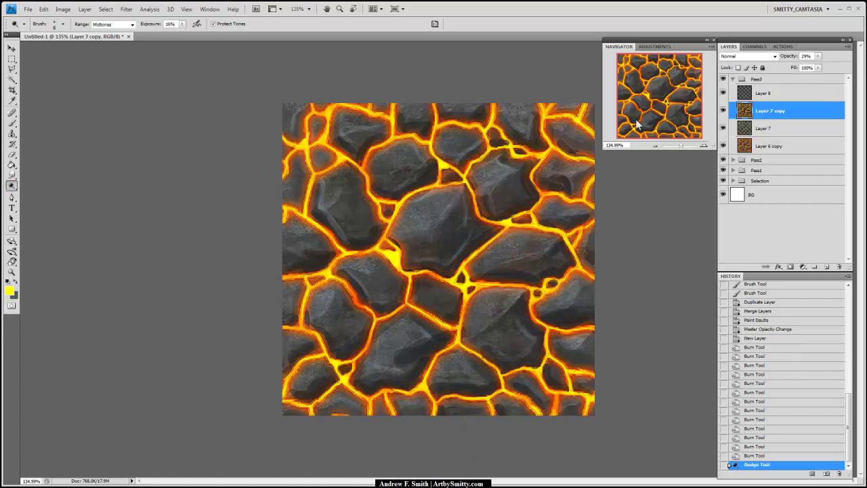
left_click(772, 128)
left_click_drag(410, 203, 499, 171)
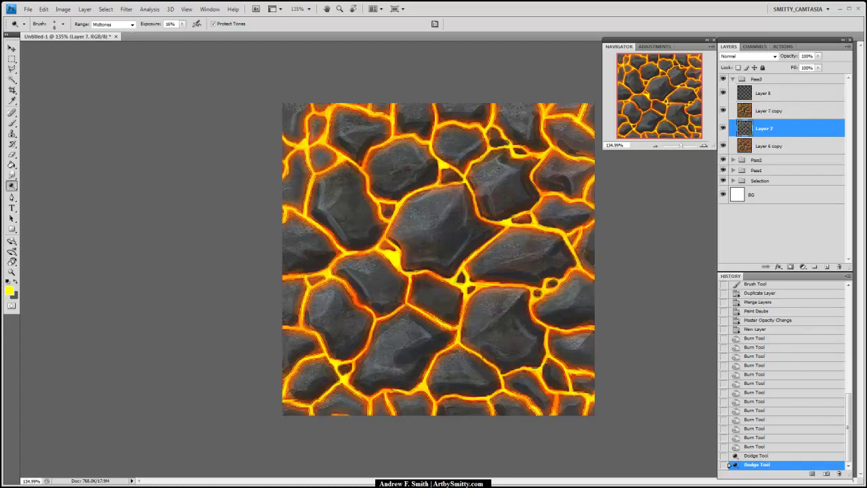
Merge a copy of the four Pass3 layers into a single new layer above Layer 8.
left_click(777, 145, "shift")
left_click(794, 94, "shift")
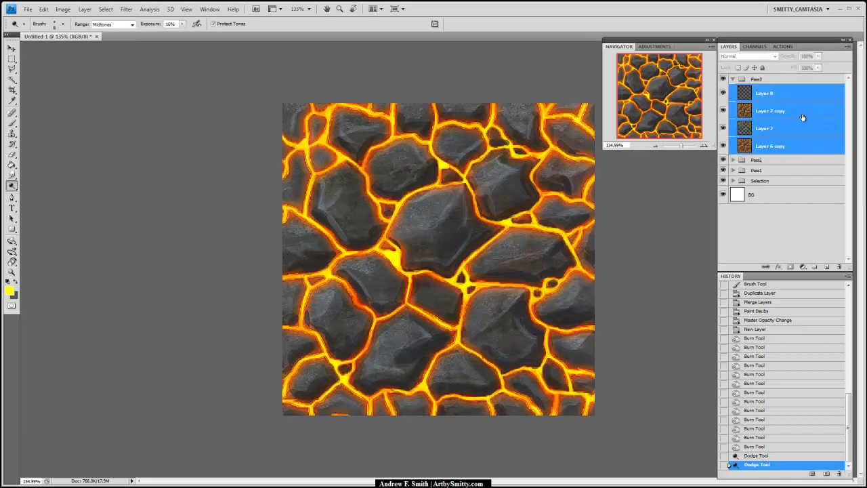
key("ctrl+alt+e")
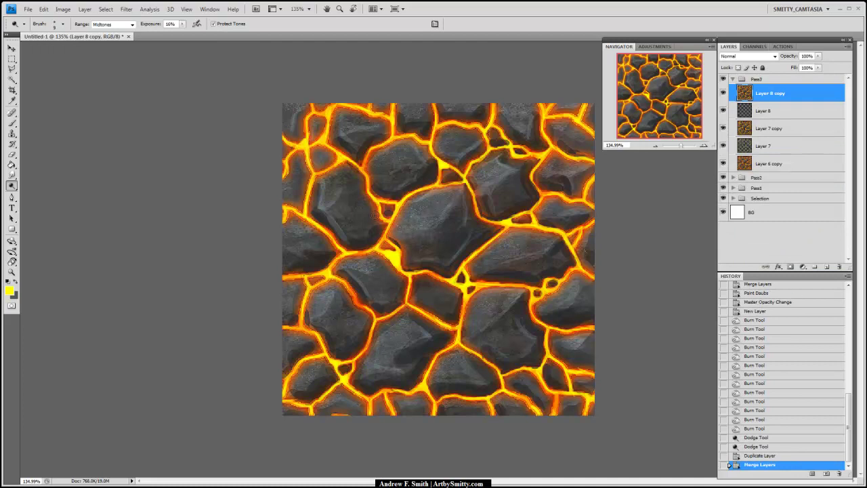
Dodge highlights onto the rock faces across Layer 8 copy with a size 30 brush at 16% midtone exposure.
mouse_move(404, 225)
left_mouse_down()
mouse_move(434, 207)
mouse_move(415, 215)
mouse_move(427, 203)
left_mouse_up()
left_click_drag(453, 250, 466, 252)
left_click_drag(444, 210, 439, 202)
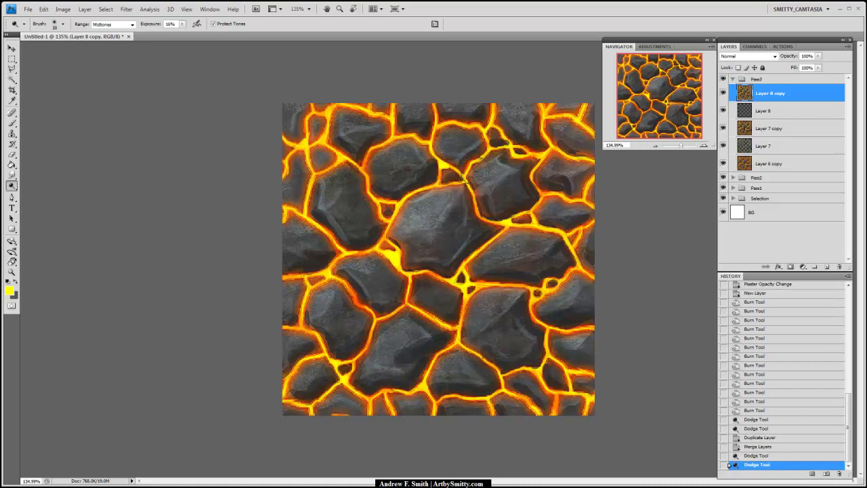
mouse_move(373, 296)
left_mouse_down()
mouse_move(348, 267)
mouse_move(359, 279)
mouse_move(351, 274)
mouse_move(359, 271)
left_mouse_up()
left_click_drag(450, 311, 442, 309)
left_click_drag(446, 305, 444, 306)
mouse_move(448, 303)
left_mouse_down()
mouse_move(442, 308)
mouse_move(454, 299)
left_mouse_up()
left_click_drag(454, 300, 447, 303)
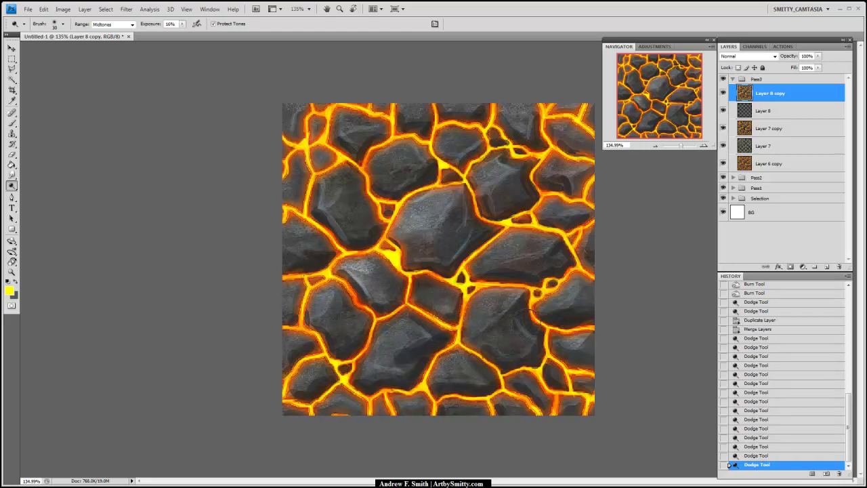
mouse_move(391, 339)
left_mouse_down()
mouse_move(373, 368)
mouse_move(391, 343)
left_mouse_up()
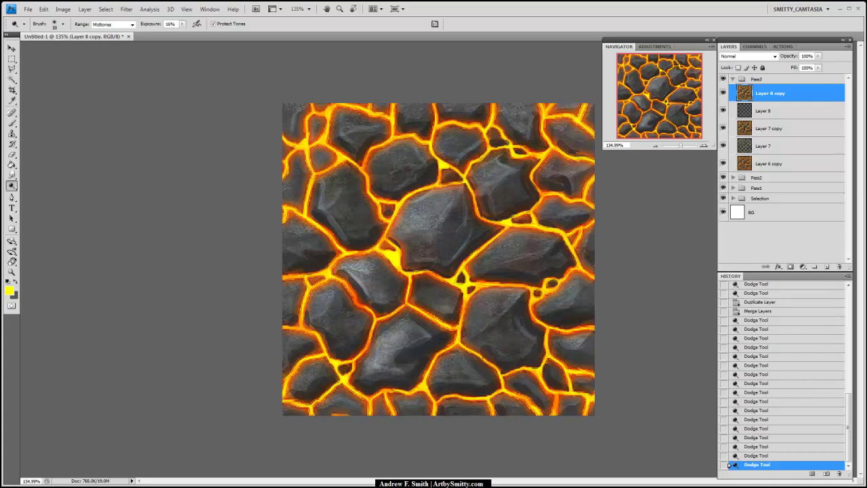
mouse_move(413, 148)
left_mouse_down()
mouse_move(391, 152)
mouse_move(410, 149)
left_mouse_up()
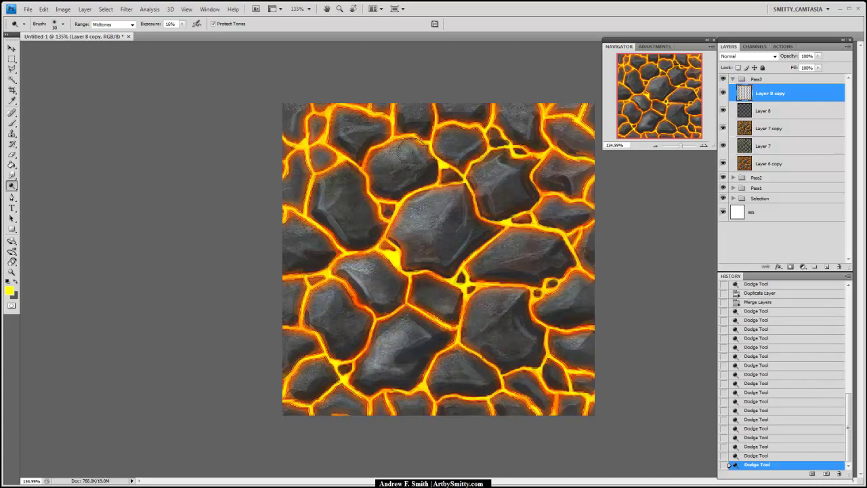
mouse_move(348, 175)
left_mouse_down()
mouse_move(339, 169)
mouse_move(296, 231)
left_mouse_up()
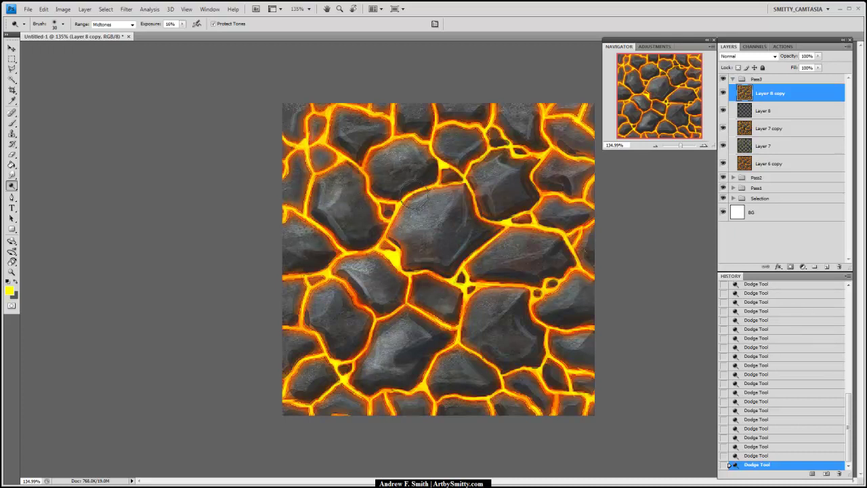
left_click_drag(486, 178, 483, 174)
left_click_drag(568, 163, 573, 166)
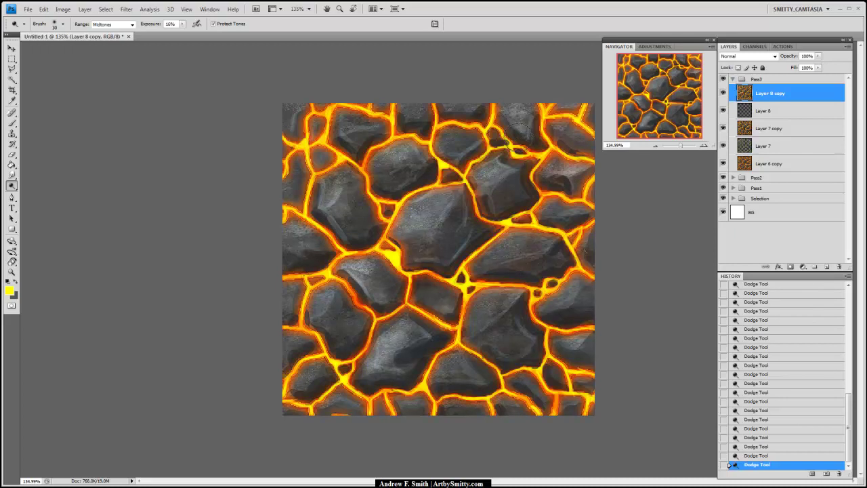
left_click_drag(453, 139, 444, 138)
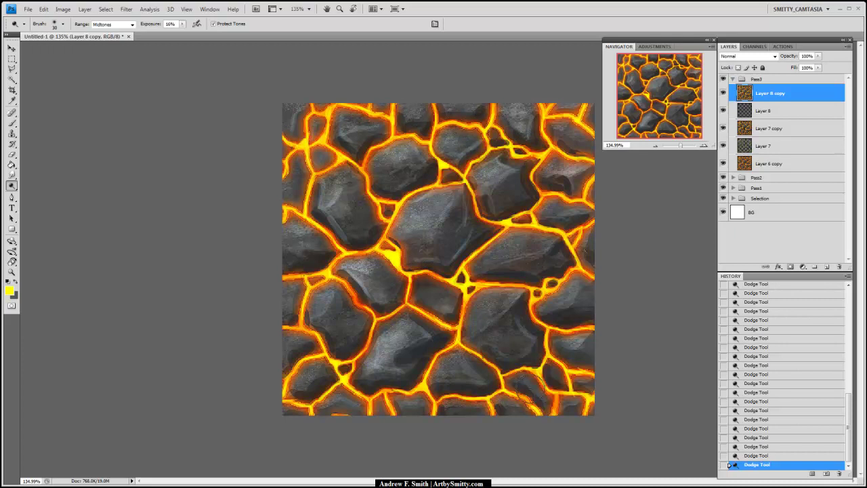
left_click_drag(539, 395, 535, 384)
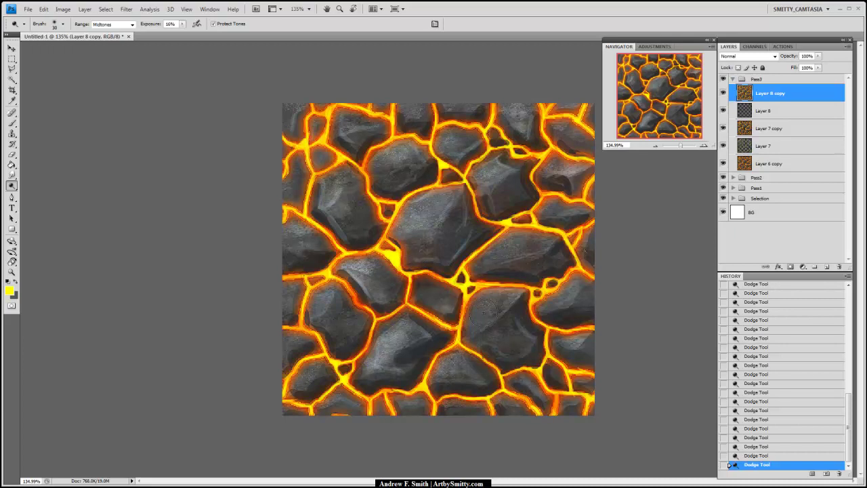
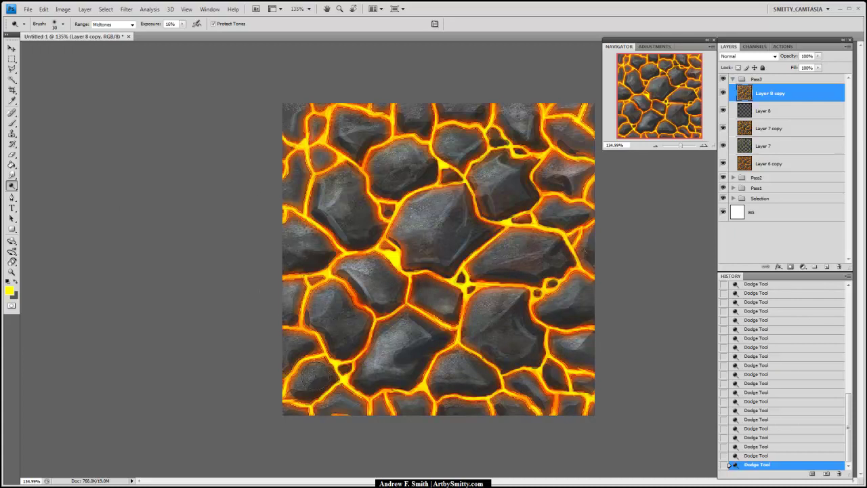
Deepen the shaded sides of the rocks across Layer 8 copy with the Burn tool at 97% exposure.
left_click(11, 188)
left_click(64, 196)
mouse_move(346, 215)
left_mouse_down()
mouse_move(395, 207)
mouse_move(398, 180)
mouse_move(358, 210)
mouse_move(384, 228)
left_mouse_up()
mouse_move(410, 298)
left_mouse_down()
mouse_move(509, 274)
mouse_move(474, 264)
left_mouse_up()
left_click_drag(561, 167, 553, 172)
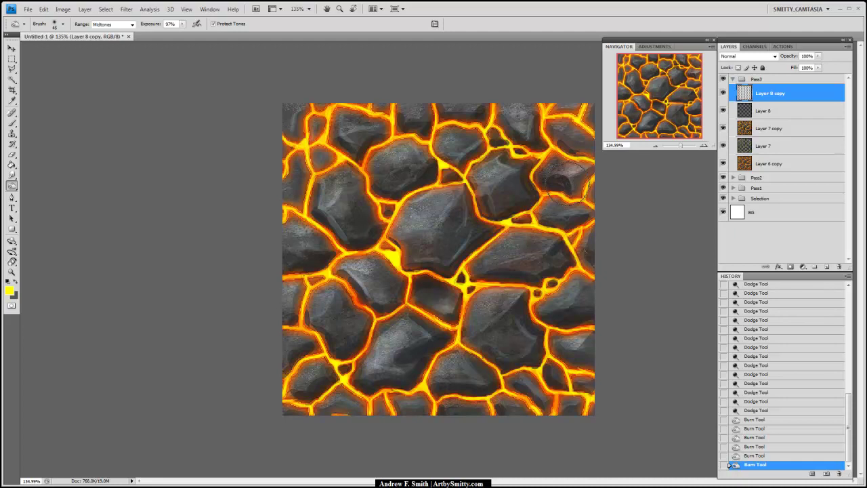
left_click_drag(583, 145, 568, 147)
left_click_drag(595, 344, 580, 358)
left_click_drag(580, 358, 573, 360)
left_click_drag(540, 390, 502, 410)
mouse_move(392, 400)
left_mouse_down()
mouse_move(430, 407)
mouse_move(406, 419)
mouse_move(425, 327)
mouse_move(381, 416)
mouse_move(383, 447)
left_mouse_up()
key("ctrl+alt+z")
left_click_drag(378, 412, 385, 460)
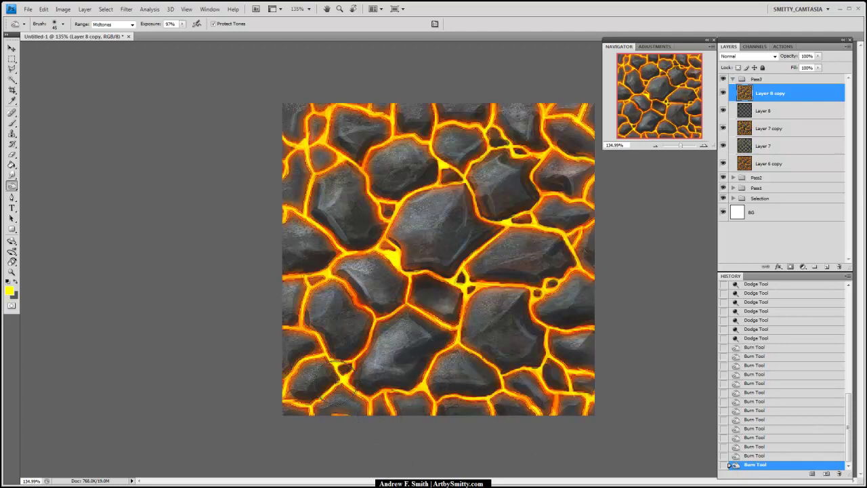
left_click_drag(401, 342, 370, 373)
left_click_drag(501, 136, 463, 152)
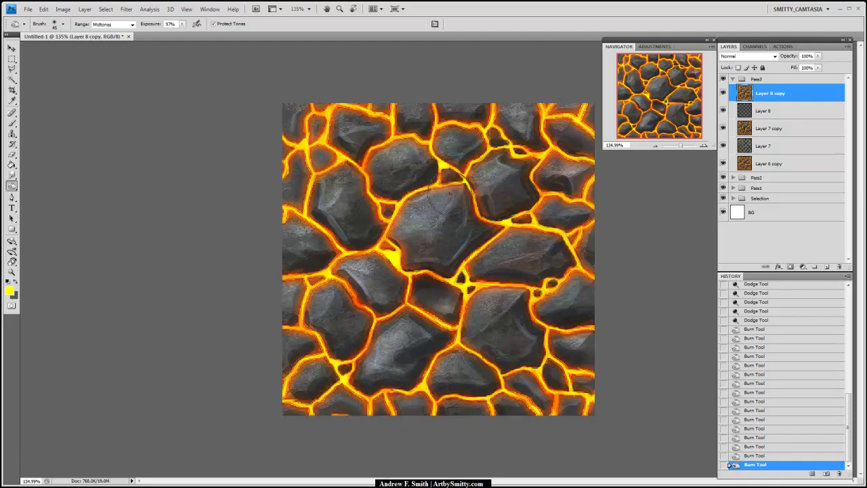
Examine the dodged and burned rocks and the lava lines up close across the texture.
key("ctrl+shift+s")
left_click(540, 245)
left_click_drag(681, 146, 687, 147)
left_click_drag(593, 319, 507, 196)
left_click_drag(566, 313, 546, 250)
left_click_drag(521, 150, 591, 308)
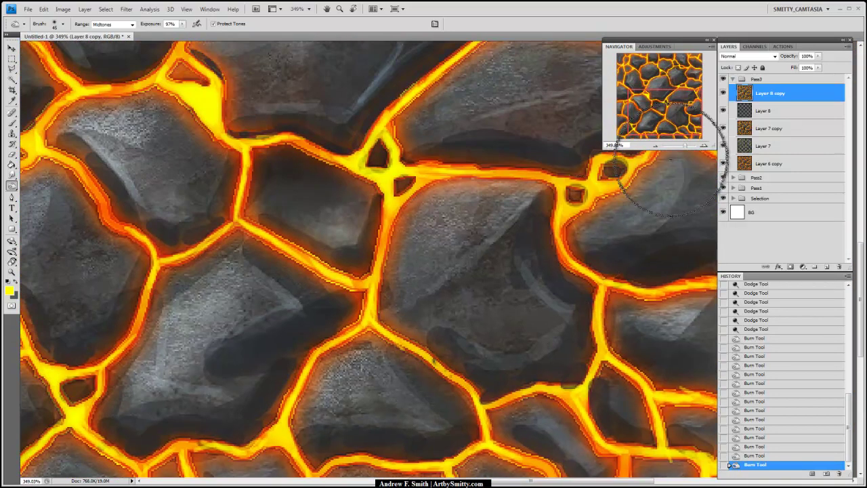
left_click_drag(685, 145, 682, 148)
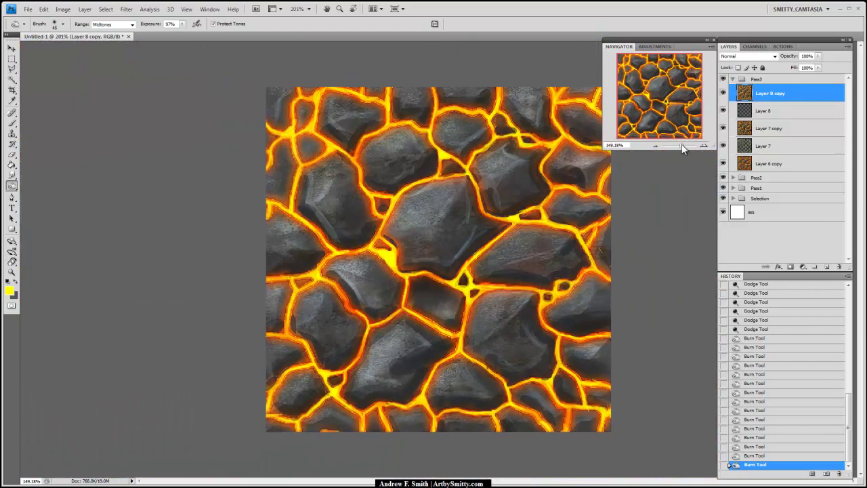
Duplicate the Pass3 group and rename the copy Pass 4.
left_click(765, 80)
left_click(733, 79)
left_click_drag(776, 80, 826, 266)
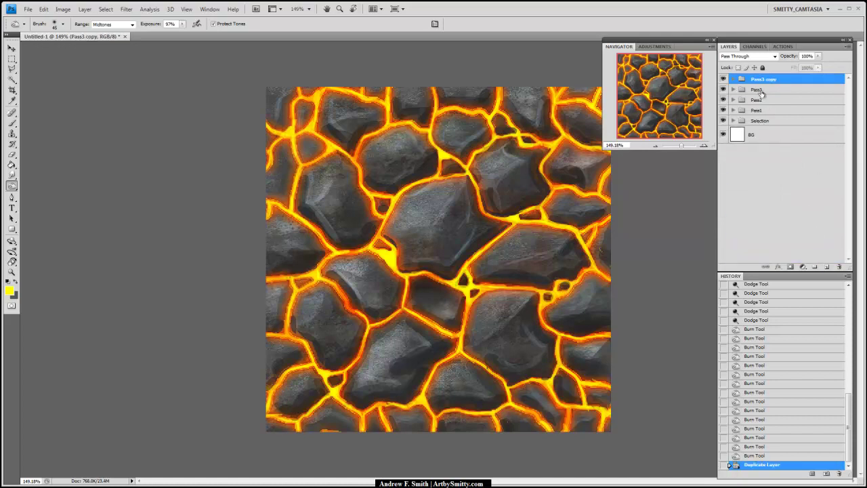
double_click(769, 80)
type("Pass 4")
key("Return")
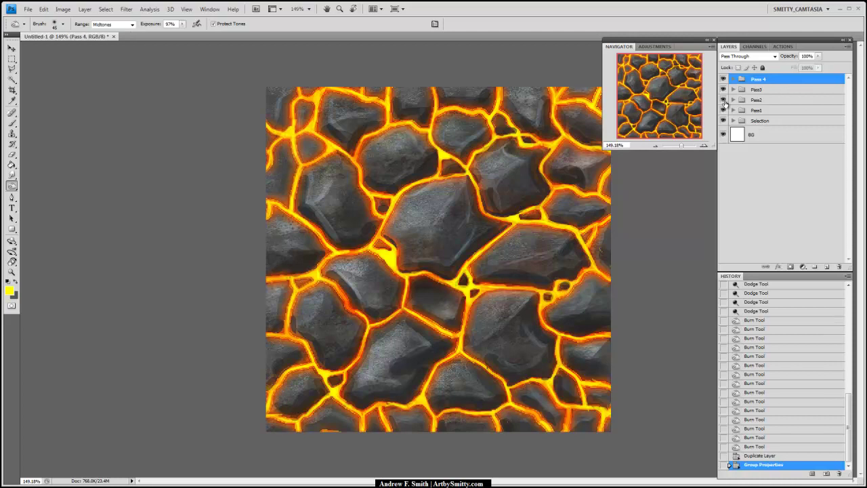
Merge all five layers inside the Pass 4 group into one layer.
left_click(734, 79)
left_click(769, 92)
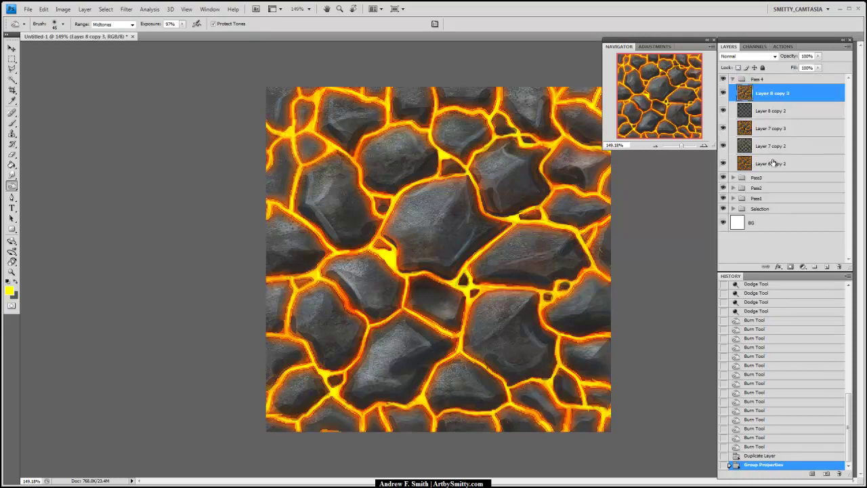
left_click(793, 163, "shift")
left_click_drag(793, 163, 815, 154)
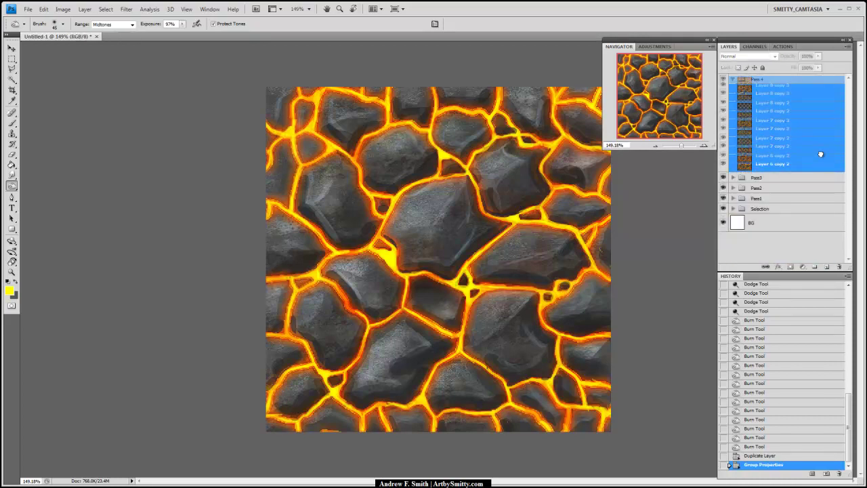
key("ctrl+e")
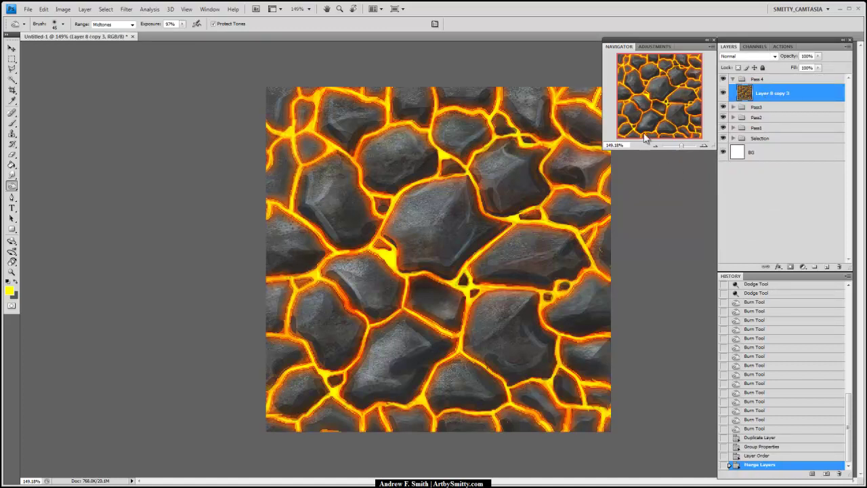
Offset the merged layer by 0 pixels horizontally and +256 pixels vertically, with undefined areas wrapped around.
left_click(126, 10)
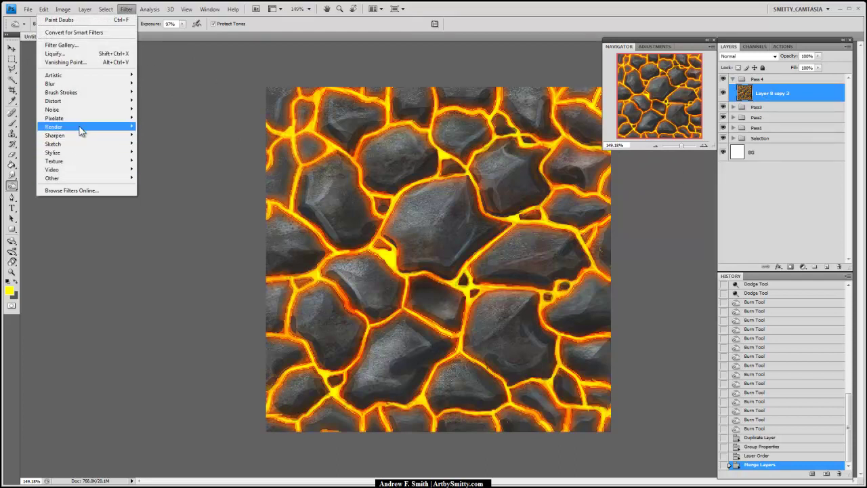
mouse_move(68, 177)
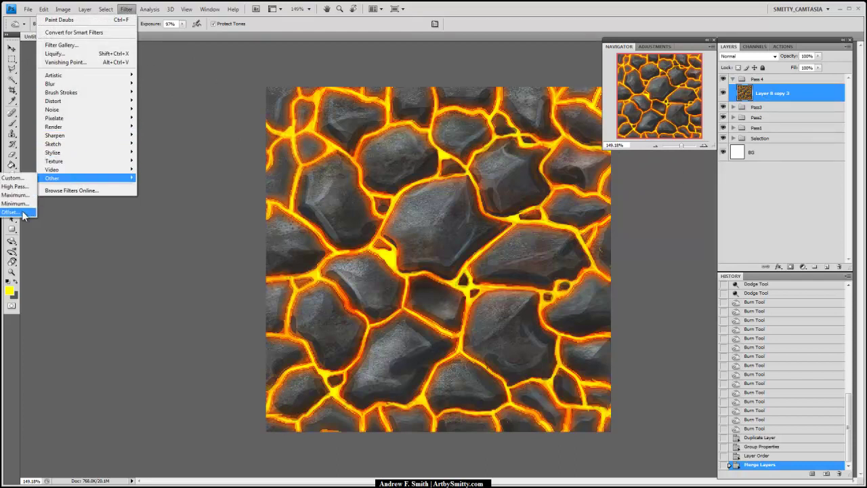
left_click(27, 209)
left_click_drag(573, 256, 644, 307)
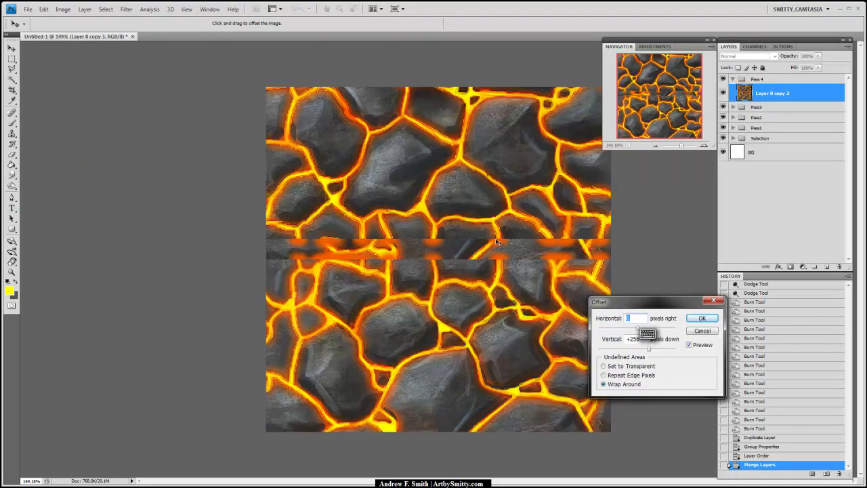
left_click(697, 321)
Examine the seam across the middle of the offset texture, up close and as a whole.
scroll(420, 220, "up", 3)
left_click(423, 219)
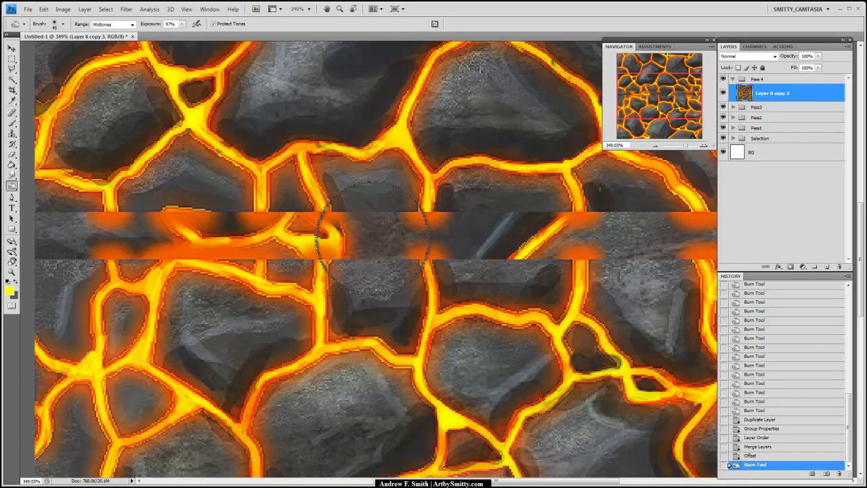
left_click_drag(686, 149, 682, 143)
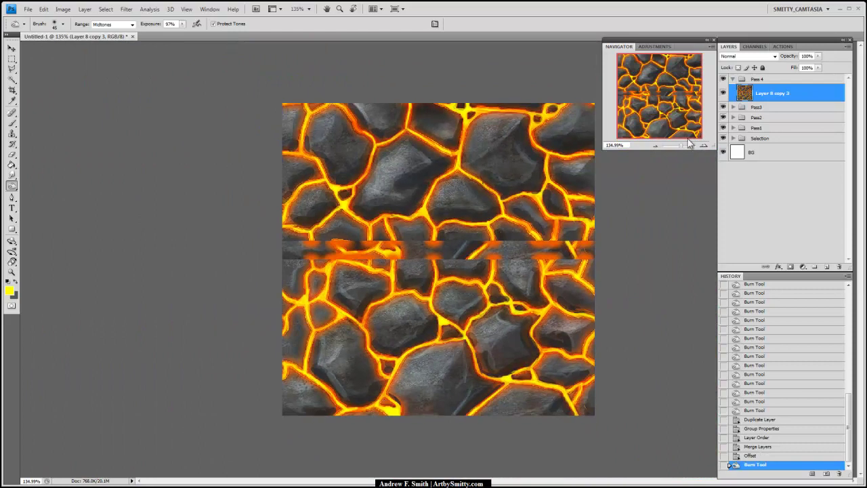
Step the history back to before the offset, and replace the merged layer with a pasted copy of the full canvas.
key("ctrl+z")
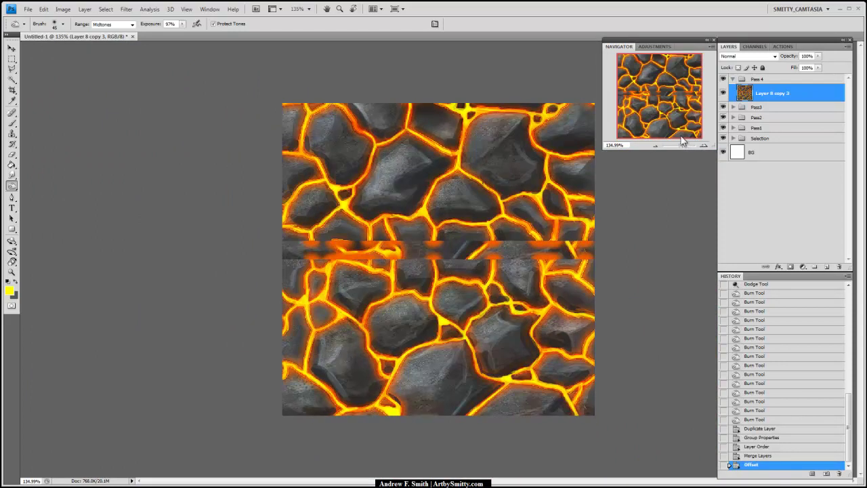
left_click(763, 455)
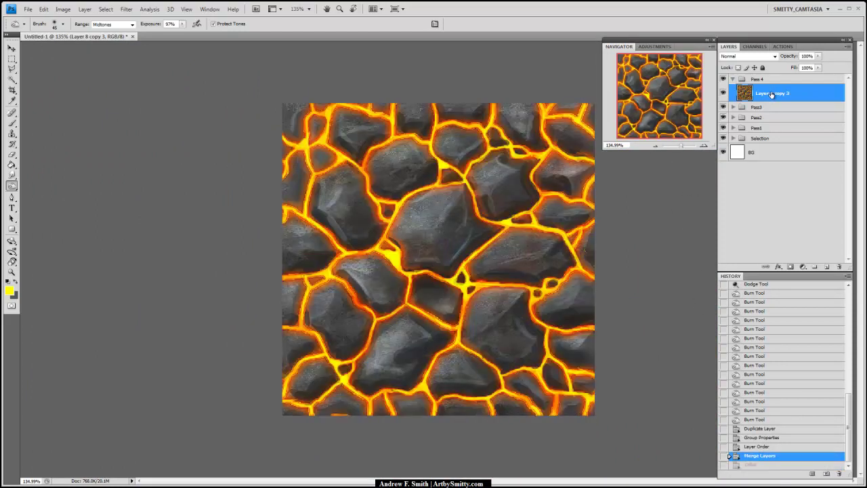
key("ctrl+a")
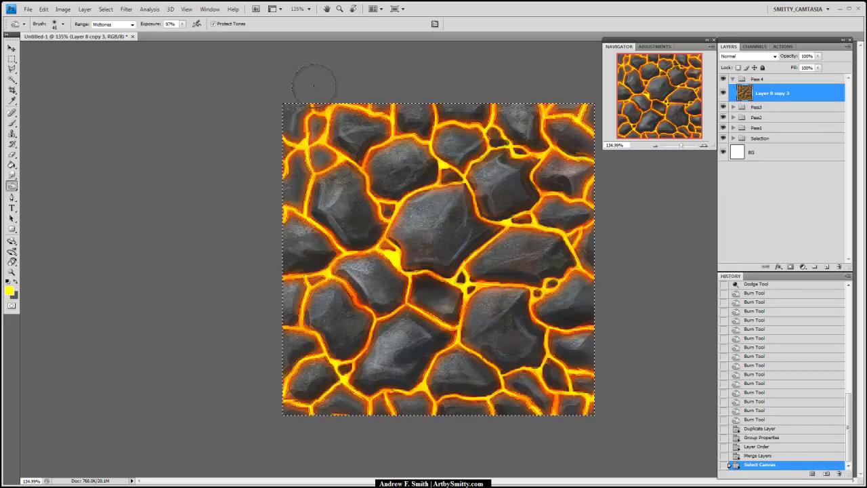
key("m")
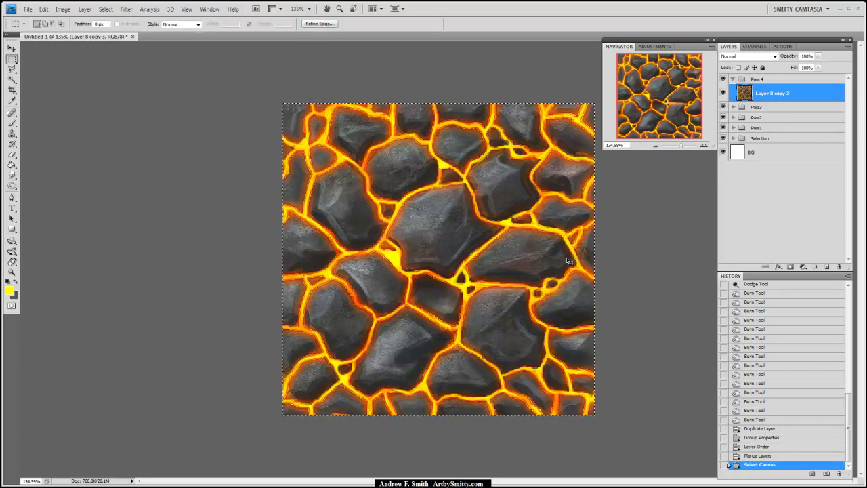
key("ctrl+v")
left_click(759, 112)
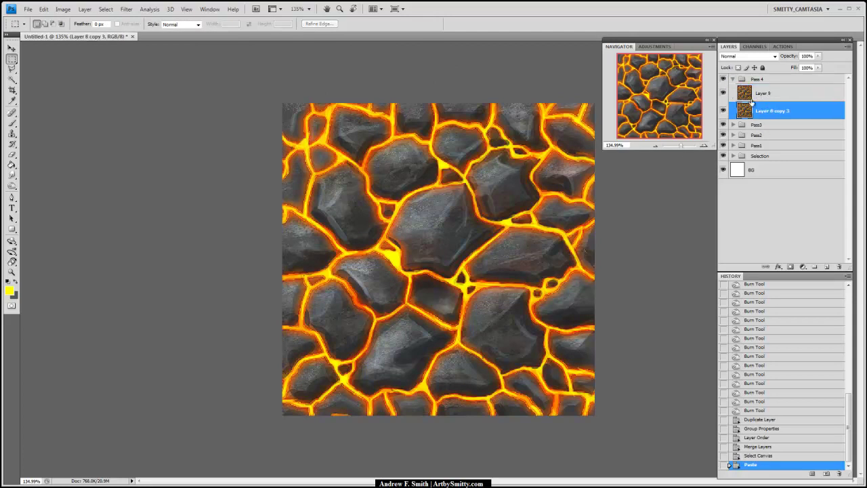
left_click_drag(776, 112, 840, 266)
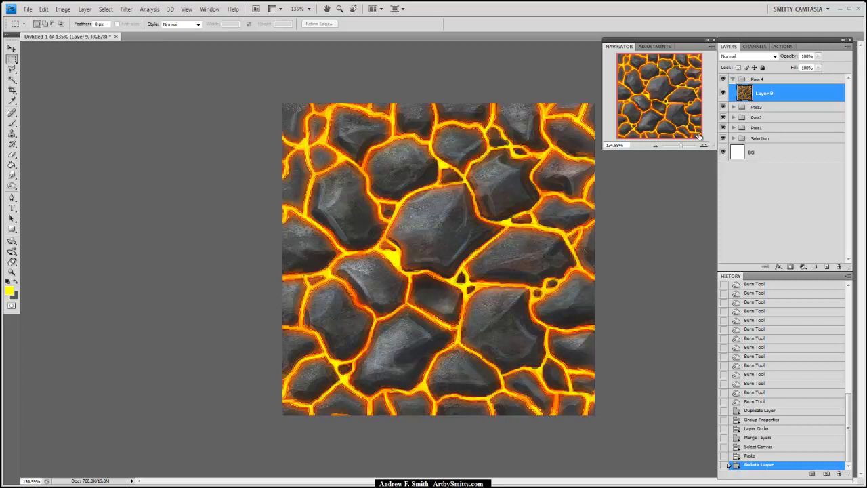
Move the pasted layer diagonally to check its edges against the canvas, and undo the move.
key("v")
left_click_drag(545, 178, 596, 230)
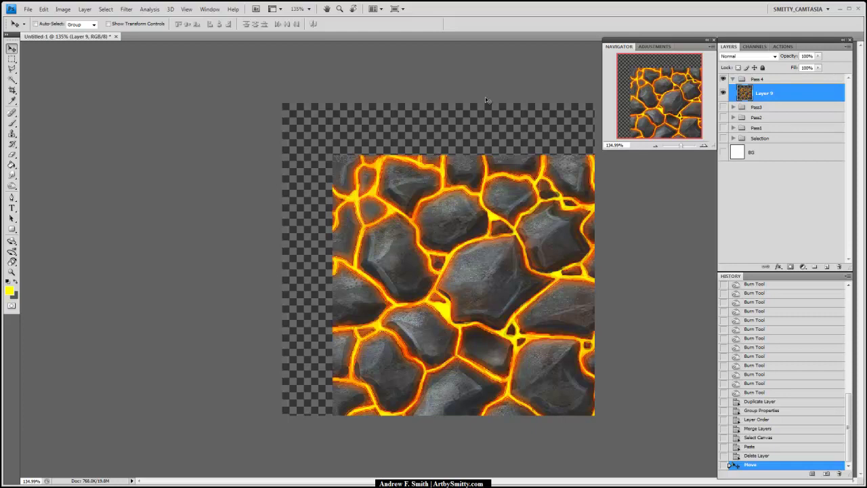
key("ctrl+z")
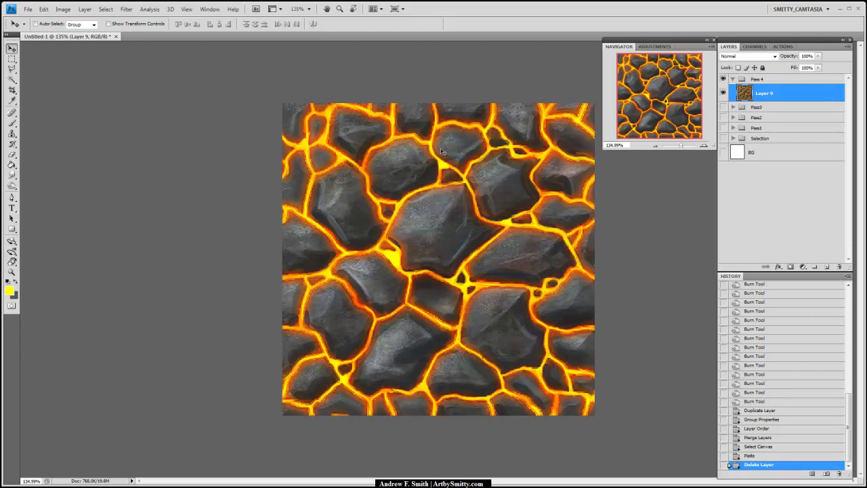
Offset the pasted layer by 0 pixels horizontally and +256 pixels vertically, with undefined areas wrapped around.
left_click(126, 9)
mouse_move(68, 177)
left_click(12, 211)
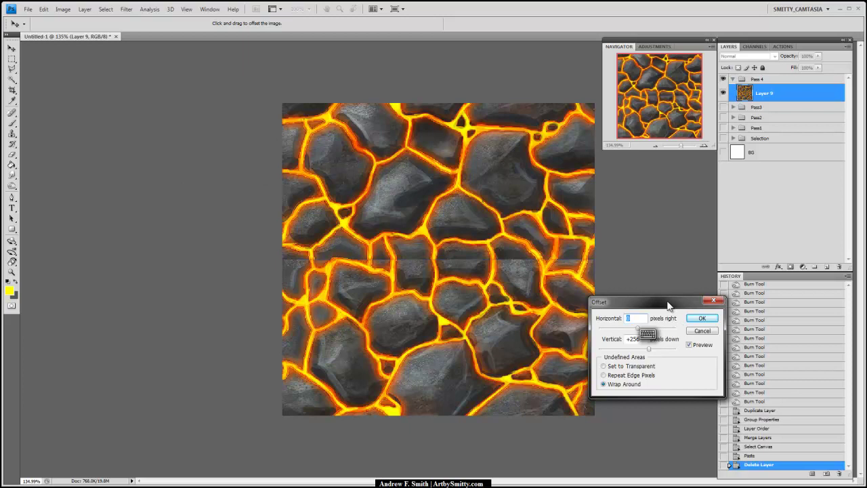
left_click_drag(668, 306, 652, 252)
left_click(685, 264)
Try to blend the horizontal seam with the Spot Healing Brush in Proximity Match mode, undoing the strokes.
left_click_drag(680, 146, 685, 147)
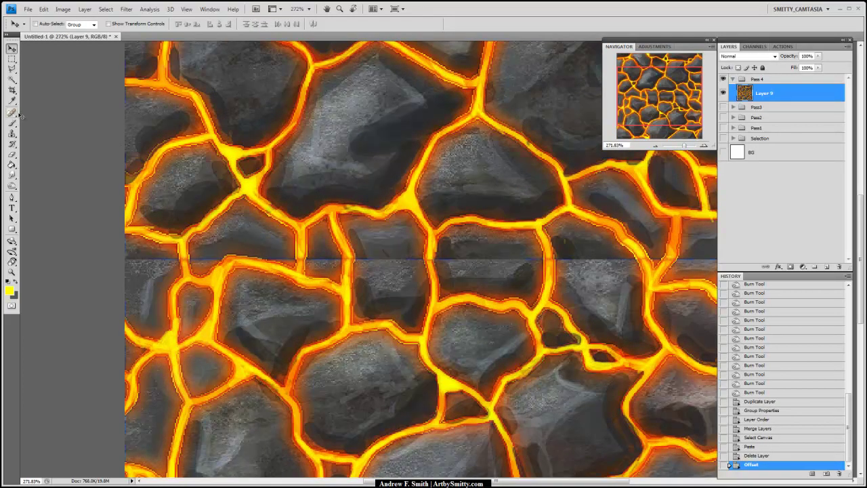
left_click_drag(485, 287, 487, 221)
left_click_drag(399, 167, 476, 181)
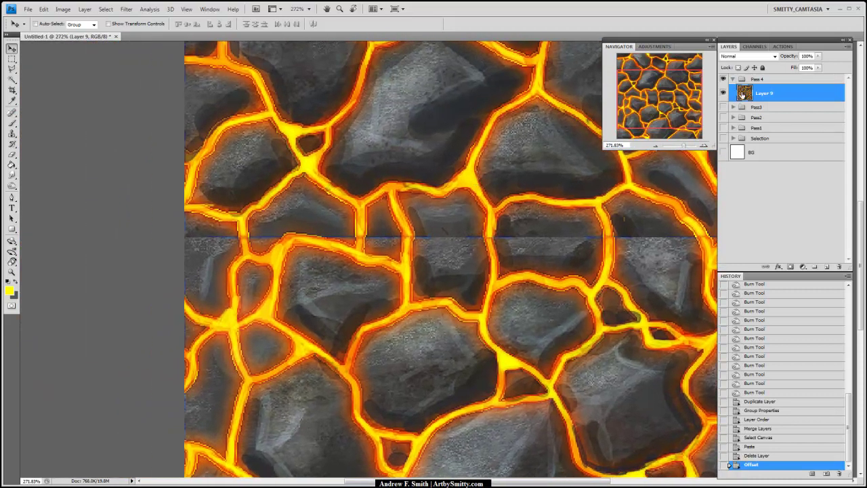
mouse_move(12, 112)
left_mouse_down()
mouse_move(46, 122)
mouse_move(47, 113)
left_mouse_up()
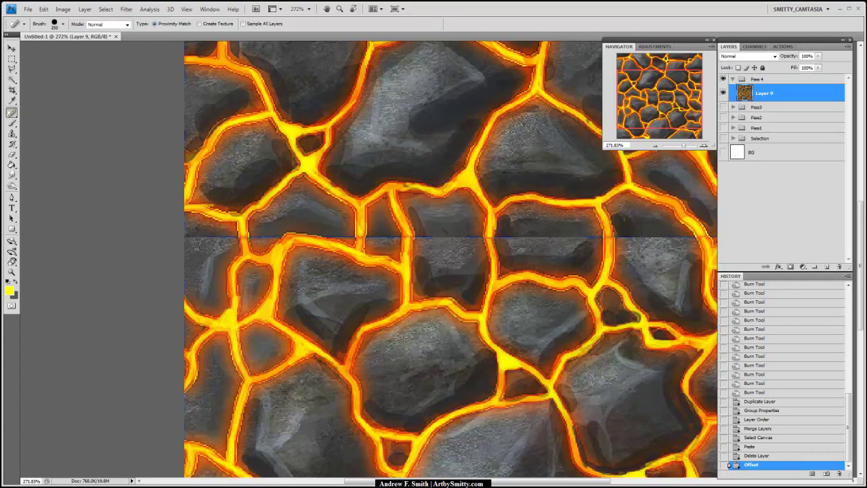
mouse_move(498, 234)
left_mouse_down()
mouse_move(581, 241)
mouse_move(557, 237)
left_mouse_up()
key("ctrl+z")
key("ctrl+z")
key("ctrl+z")
left_click_drag(453, 234, 433, 234)
key("ctrl+z")
Paint sampled rock greys over the horizontal seam across the large rock right of centre, using the Brush at 43% opacity.
left_click_drag(685, 145, 687, 146)
left_click_drag(618, 198, 443, 241)
left_click_drag(479, 216, 513, 229)
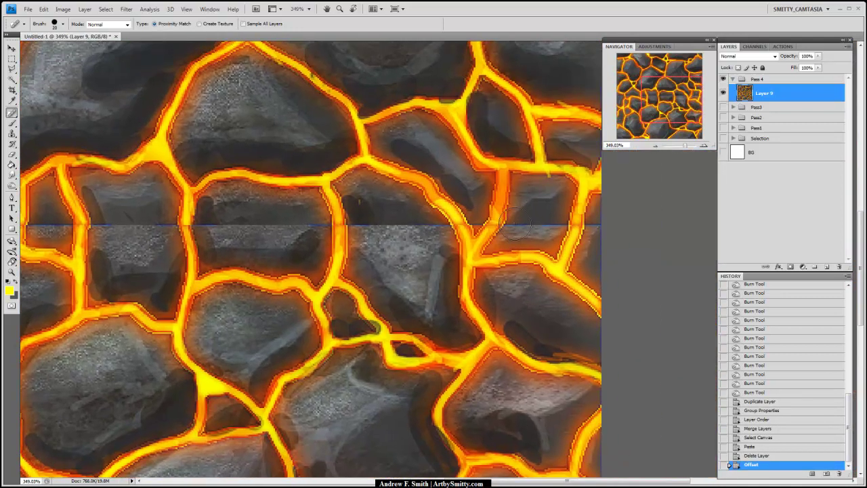
key("b")
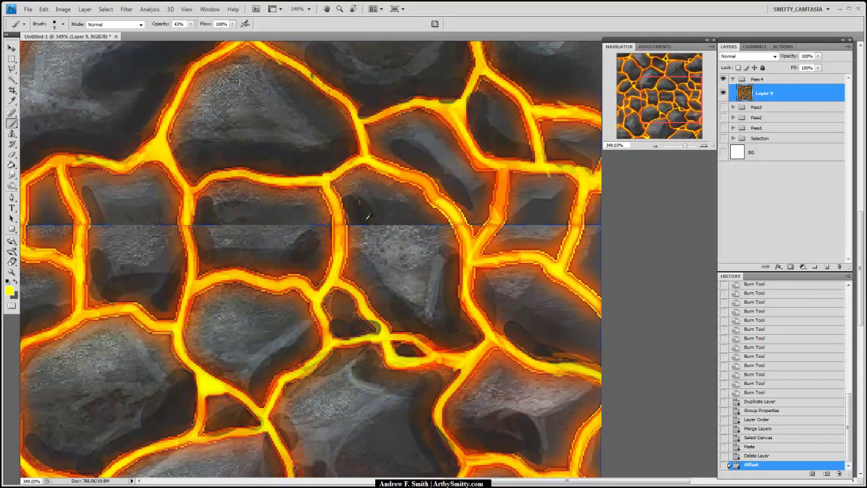
left_click_drag(355, 216, 355, 258)
mouse_move(355, 230)
left_mouse_down()
mouse_move(376, 247)
mouse_move(429, 208)
left_mouse_up()
left_click(407, 230, "alt")
left_click_drag(376, 220, 419, 230)
left_click_drag(385, 209, 470, 247)
left_click(449, 208, "alt")
Paint sampled lava and rock colours over the breaks where the lava lines and neighbouring rocks cross the horizontal seam.
left_click(501, 201, "alt")
mouse_move(500, 210)
left_mouse_down()
mouse_move(479, 245)
mouse_move(501, 178)
left_mouse_up()
left_click(477, 245, "alt")
mouse_move(340, 229)
left_mouse_down()
mouse_move(469, 237)
mouse_move(467, 267)
left_mouse_up()
left_click(316, 242, "alt")
left_click(317, 214, "alt")
mouse_move(321, 267)
left_mouse_down()
mouse_move(316, 215)
mouse_move(318, 247)
left_mouse_up()
left_click_drag(271, 186, 389, 183)
left_click_drag(328, 216, 329, 244)
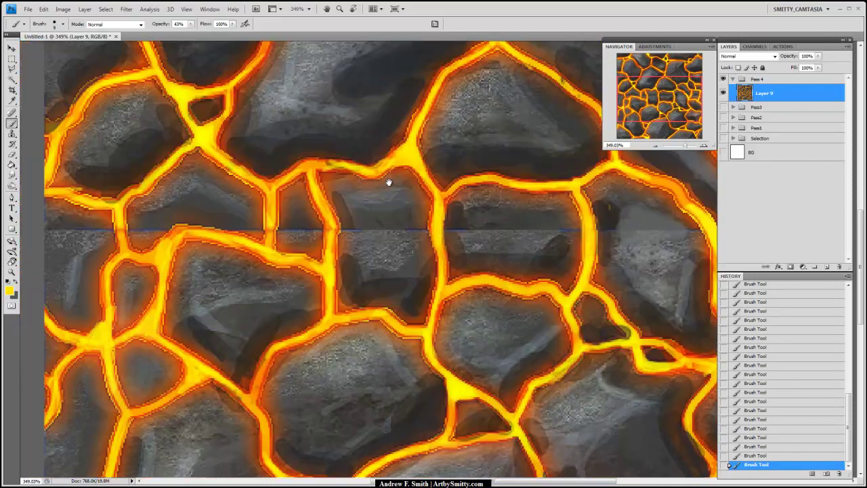
left_click_drag(277, 234, 371, 218)
left_click_drag(360, 228, 359, 196)
mouse_move(214, 200)
left_mouse_down()
mouse_move(220, 240)
mouse_move(251, 226)
left_mouse_up()
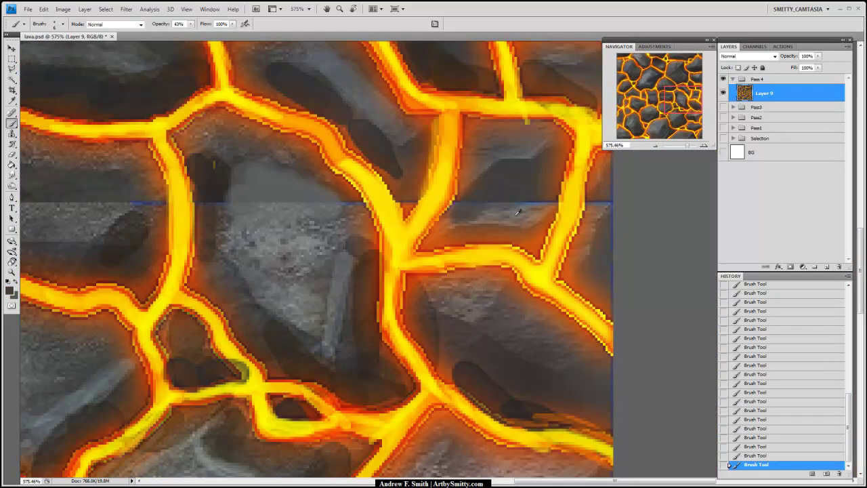
mouse_move(468, 206)
left_mouse_down()
mouse_move(522, 193)
mouse_move(469, 205)
left_mouse_up()
left_click(549, 200, "alt")
left_click_drag(489, 132, 667, 160)
Smudge the horizontal seam across the wide rock in the middle of the texture at 100% strength.
left_click(12, 175)
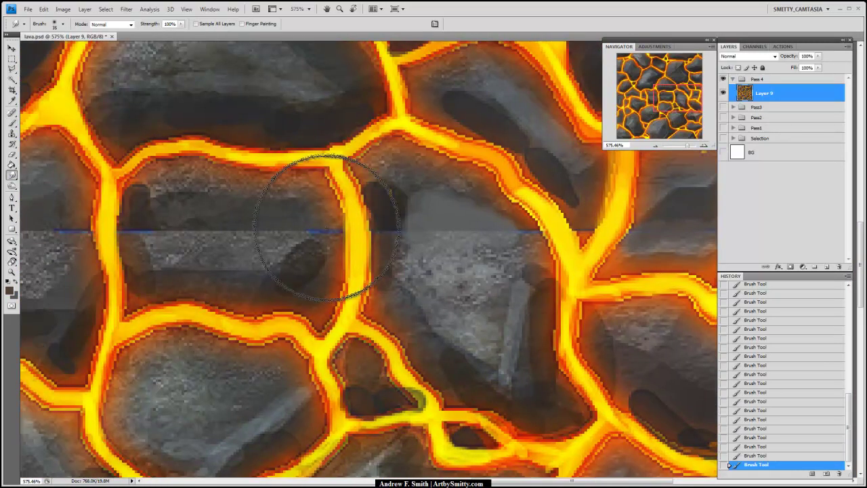
left_click_drag(335, 227, 317, 237)
left_click_drag(313, 225, 309, 243)
mouse_move(295, 239)
left_mouse_down()
mouse_move(289, 222)
mouse_move(156, 237)
left_mouse_up()
left_click_drag(144, 237, 130, 222)
left_click_drag(188, 235, 188, 224)
Smudge the horizontal seam across the square rock and the narrow rock left of the wide middle one.
mouse_move(217, 219)
left_mouse_down()
mouse_move(451, 162)
mouse_move(487, 186)
left_mouse_up()
mouse_move(323, 170)
left_mouse_down()
mouse_move(319, 141)
mouse_move(319, 189)
left_mouse_up()
mouse_move(313, 166)
left_mouse_down()
mouse_move(314, 191)
mouse_move(305, 193)
left_mouse_up()
mouse_move(302, 179)
left_mouse_down()
mouse_move(301, 203)
mouse_move(338, 201)
left_mouse_up()
mouse_move(253, 168)
left_mouse_down()
mouse_move(253, 225)
mouse_move(263, 230)
left_mouse_up()
left_click_drag(291, 168, 324, 197)
left_click_drag(242, 150, 380, 170)
mouse_move(325, 185)
left_mouse_down()
mouse_move(316, 207)
mouse_move(296, 202)
mouse_move(317, 141)
mouse_move(325, 191)
mouse_move(336, 212)
left_mouse_up()
mouse_move(319, 172)
left_mouse_down()
mouse_move(324, 199)
mouse_move(340, 212)
left_mouse_up()
Smudge the horizontal seam across the leftmost rocks up to the texture's left edge.
left_click_drag(300, 159, 434, 205)
left_click_drag(179, 245, 197, 276)
left_click_drag(220, 253, 200, 264)
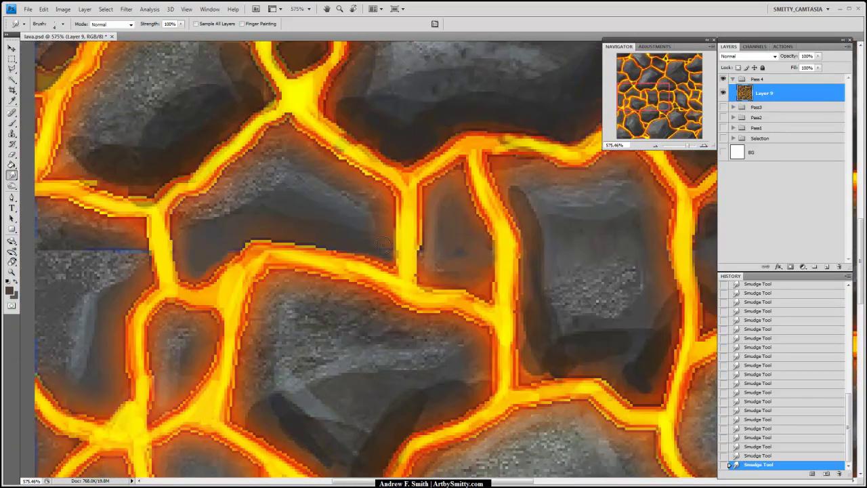
left_click_drag(384, 247, 346, 245)
left_click_drag(234, 177, 412, 143)
left_click_drag(462, 212, 486, 210)
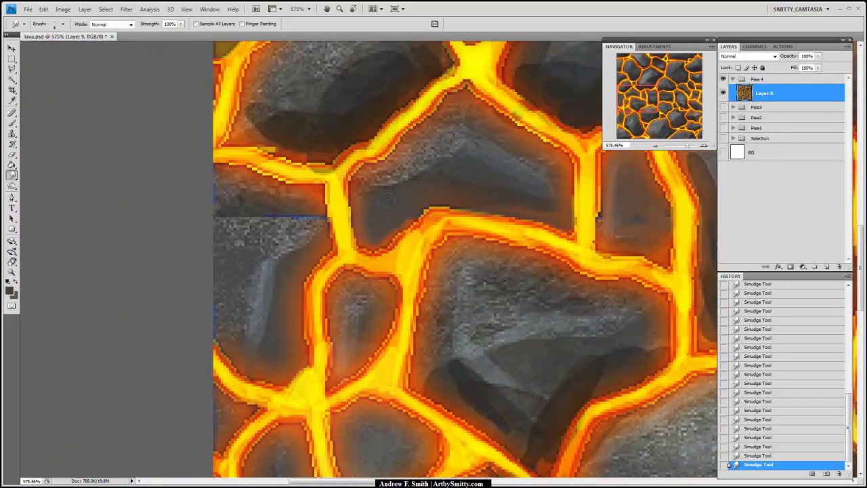
left_click_drag(306, 216, 217, 218)
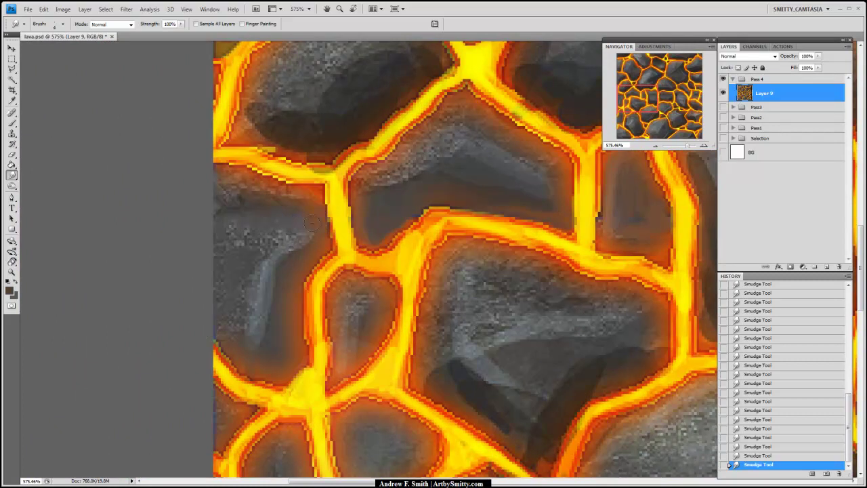
Smudge the remaining horizontal seam across the large rock right of centre and the lava beside it.
left_click_drag(356, 114, 407, 240)
left_click_drag(323, 167, 302, 272)
left_click_drag(362, 177, 400, 165)
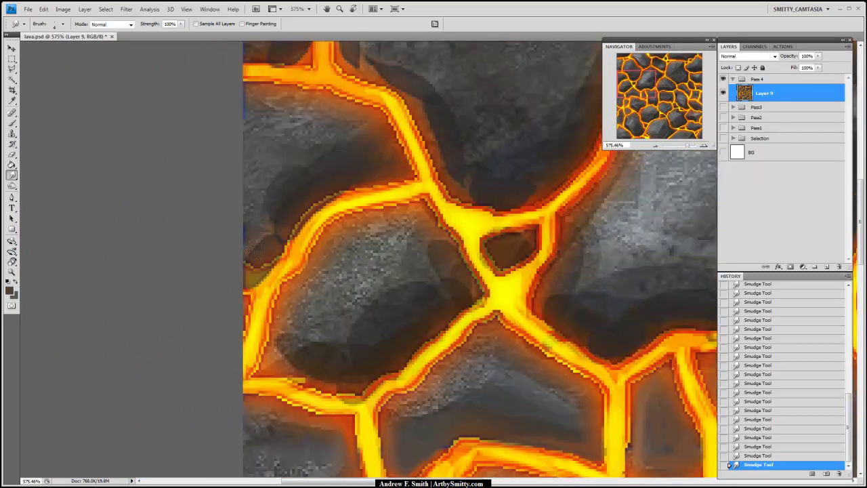
left_click_drag(257, 231, 164, 210)
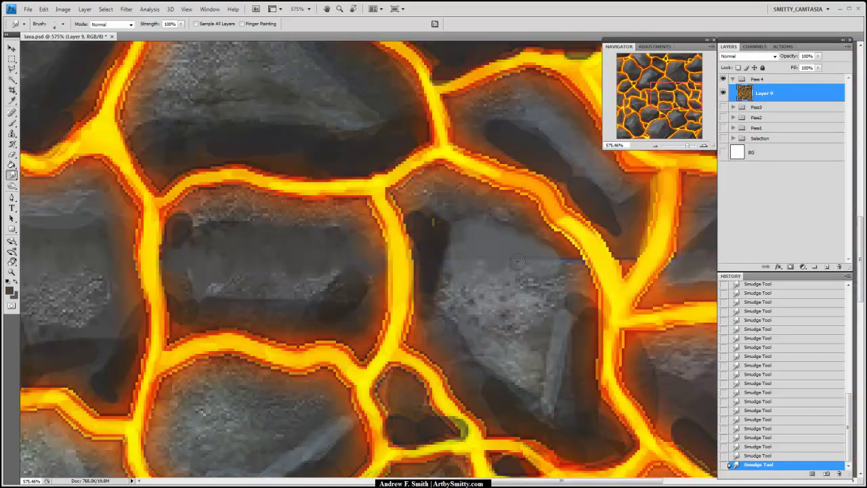
left_click_drag(586, 281, 454, 193)
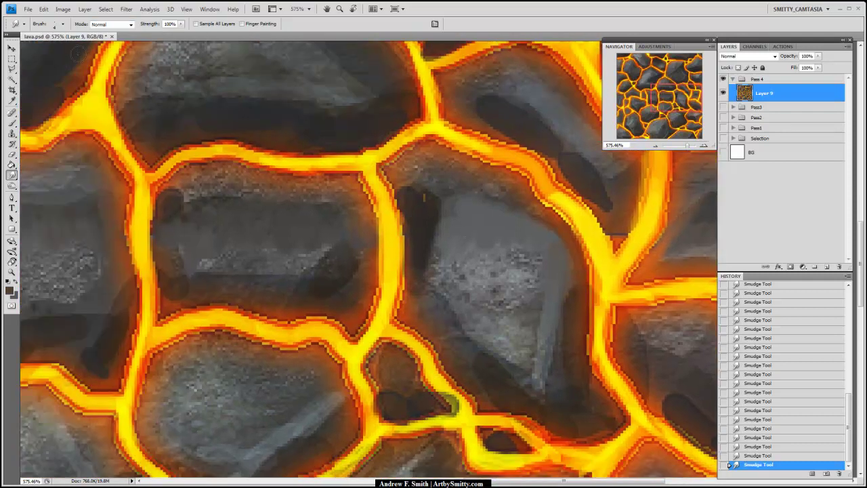
Switch to a textured brush tip and paint sampled grey over the smudged area of the large rock right of centre.
left_click(12, 125)
left_click(64, 24)
left_click(79, 100)
left_click(477, 237, "alt")
left_click_drag(474, 246, 482, 283)
left_click_drag(489, 258, 519, 288)
mouse_move(468, 227)
left_mouse_down()
mouse_move(442, 210)
mouse_move(515, 336)
left_mouse_up()
Paint textured grey over the smudged areas of the wide middle rock and the rocks to its left.
left_click_drag(420, 145, 397, 210)
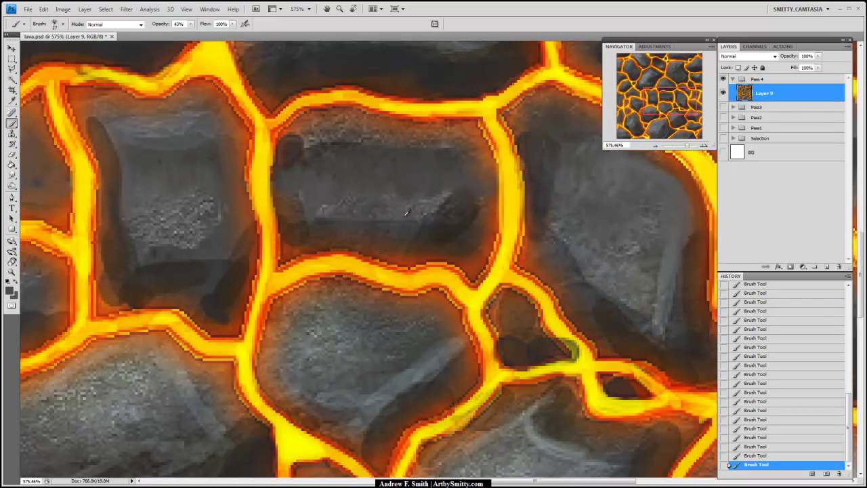
left_click(177, 235, "alt")
mouse_move(305, 193)
left_mouse_down()
mouse_move(328, 207)
mouse_move(399, 186)
left_mouse_up()
left_click_drag(403, 197, 451, 166)
left_click_drag(325, 203, 374, 225)
left_click_drag(376, 213, 390, 231)
left_click_drag(234, 166, 379, 200)
left_click_drag(380, 257, 454, 265)
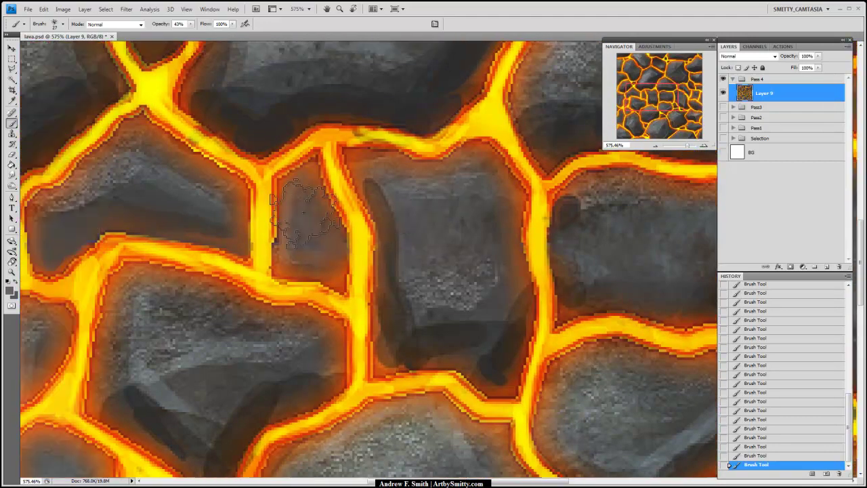
left_click_drag(298, 133, 444, 144)
left_click_drag(263, 139, 339, 156)
Offset the layer vertically once more with the same settings to bring the texture back to its original position.
left_click_drag(677, 274, 223, 231)
left_click_drag(678, 298, 324, 300)
left_click_drag(688, 146, 684, 145)
left_click(126, 9)
left_click(172, 198)
left_click(680, 264)
Offset the layer by 256 pixels horizontally and 0 pixels vertically.
left_click(126, 9)
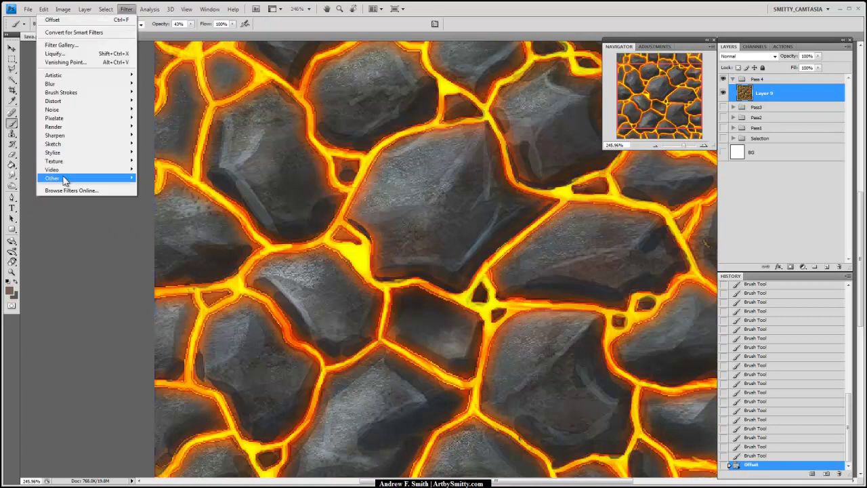
mouse_move(64, 178)
left_click(27, 215)
type("0")
left_click_drag(624, 282, 574, 235)
type("256")
left_click(685, 263)
Paint sampled rock greys over the vertical seam through the central rocks with the textured brush.
left_click(676, 114)
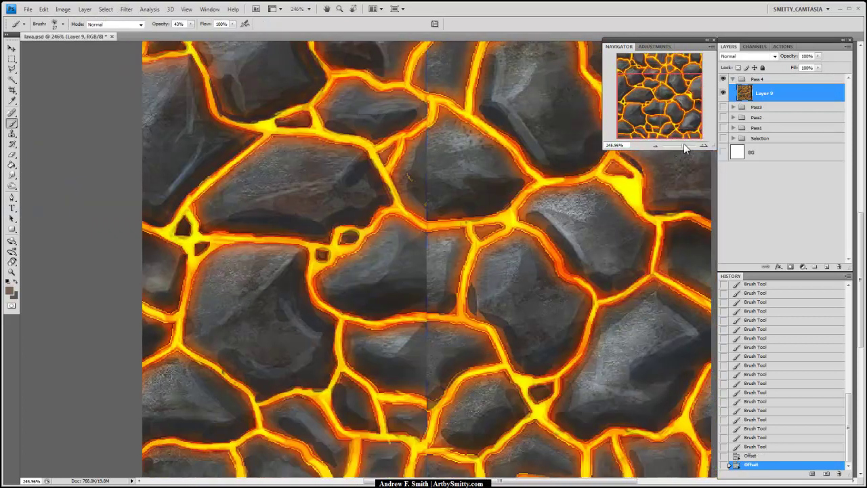
left_click_drag(684, 146, 680, 145)
scroll(434, 271, "up", 8)
left_click(430, 204, "alt")
left_click_drag(423, 193, 412, 120)
mouse_move(407, 318)
left_mouse_down()
mouse_move(416, 200)
mouse_move(403, 279)
left_mouse_up()
mouse_move(411, 260)
left_mouse_down()
mouse_move(388, 284)
mouse_move(339, 281)
left_mouse_up()
left_click_drag(393, 278, 426, 196)
left_click_drag(425, 187, 417, 271)
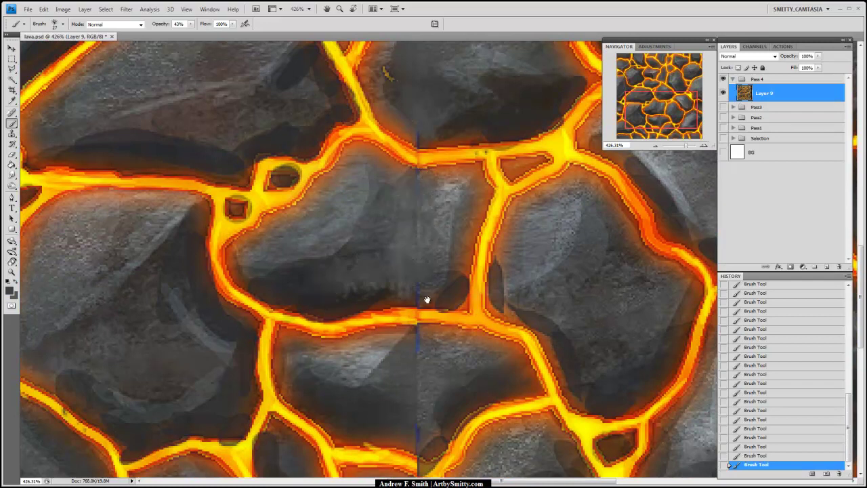
Paint sampled dark greys over the vertical seam through the rock below the central one.
left_click_drag(421, 326, 408, 199)
left_click_drag(402, 300, 404, 316)
left_click_drag(435, 218, 446, 226)
left_click(433, 218, "alt")
left_click_drag(481, 356, 449, 256)
left_click(356, 166, "alt")
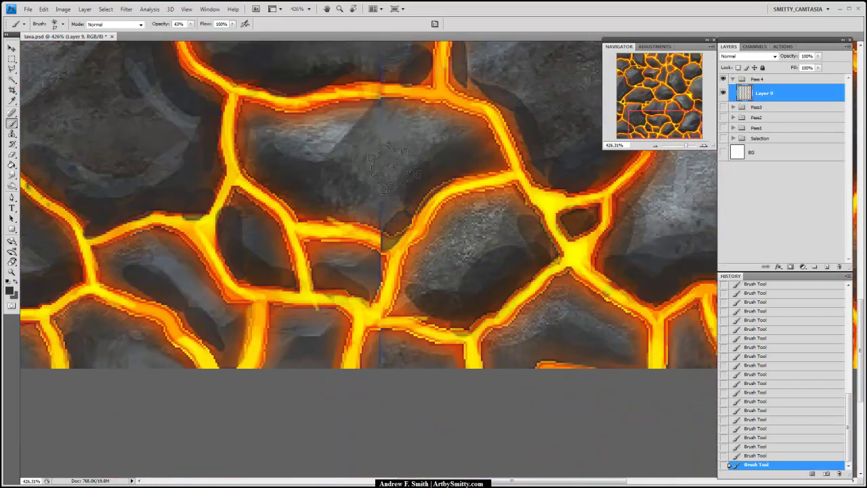
Paint sampled greys over the vertical seam through the rocks in the upper half of the texture.
left_click_drag(413, 140, 426, 226)
left_click_drag(373, 387, 405, 337)
left_click(409, 312, "alt")
left_click_drag(406, 113, 445, 309)
left_click(410, 161, "alt")
left_click_drag(419, 176, 429, 210)
mouse_move(418, 211)
left_mouse_down()
mouse_move(405, 233)
mouse_move(441, 358)
left_mouse_up()
left_click(475, 187, "alt")
mouse_move(470, 221)
left_mouse_down()
mouse_move(457, 186)
mouse_move(465, 184)
left_mouse_up()
left_click(169, 159, "alt")
Smudge the vertical seam through the rocks and lava lines in the upper half of the texture.
left_click(12, 175)
left_click_drag(461, 122, 460, 166)
left_click_drag(452, 177, 459, 182)
left_click_drag(454, 218, 464, 222)
left_click_drag(461, 236, 464, 247)
left_click_drag(464, 277, 463, 267)
mouse_move(457, 263)
left_mouse_down()
mouse_move(464, 258)
mouse_move(444, 283)
left_mouse_up()
mouse_move(451, 220)
left_mouse_down()
mouse_move(466, 220)
mouse_move(459, 197)
left_mouse_up()
scroll(467, 221, "up", 2)
left_click_drag(450, 147, 461, 152)
mouse_move(457, 157)
left_mouse_down()
mouse_move(467, 159)
mouse_move(469, 102)
left_mouse_up()
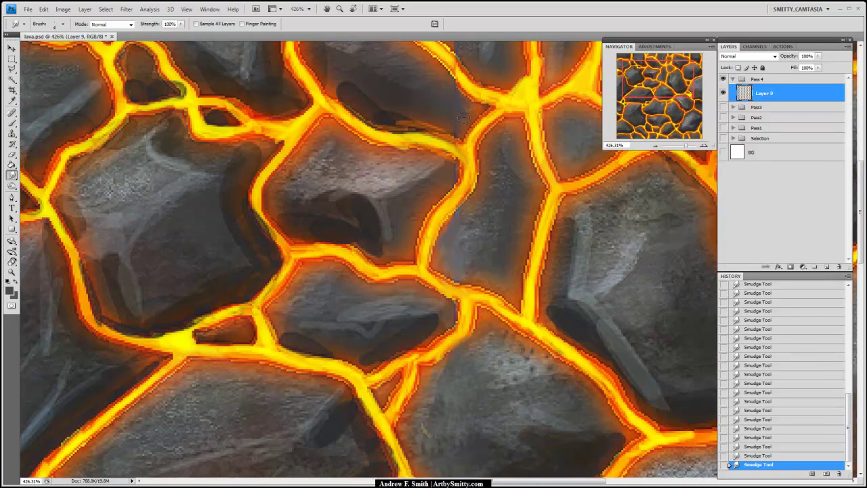
scroll(457, 132, "up", 3)
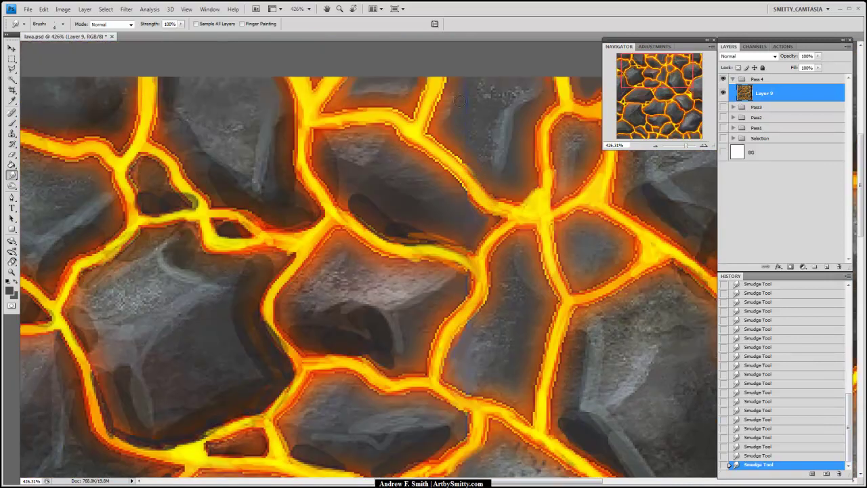
scroll(461, 114, "down", 3)
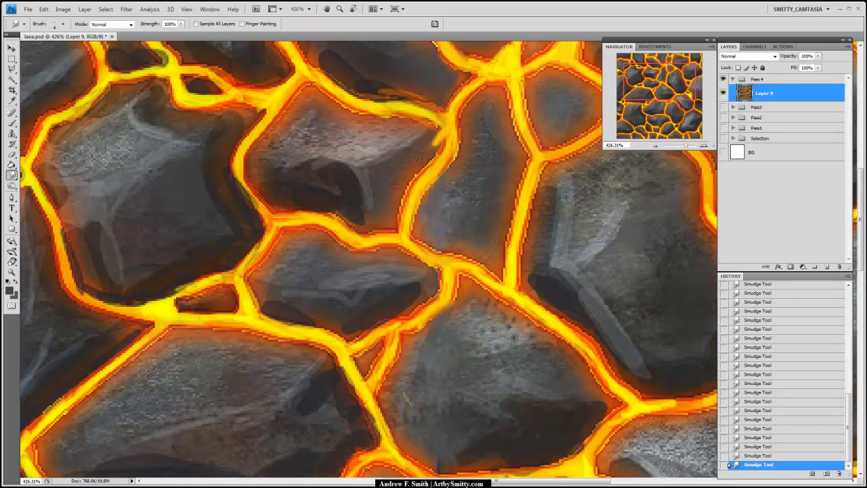
Smudge the rest of the vertical seam through the central and lower rocks and the lava lines crossing it.
left_click_drag(435, 166, 436, 95)
mouse_move(439, 398)
left_mouse_down()
mouse_move(416, 283)
mouse_move(414, 292)
left_mouse_up()
left_click_drag(410, 433, 378, 356)
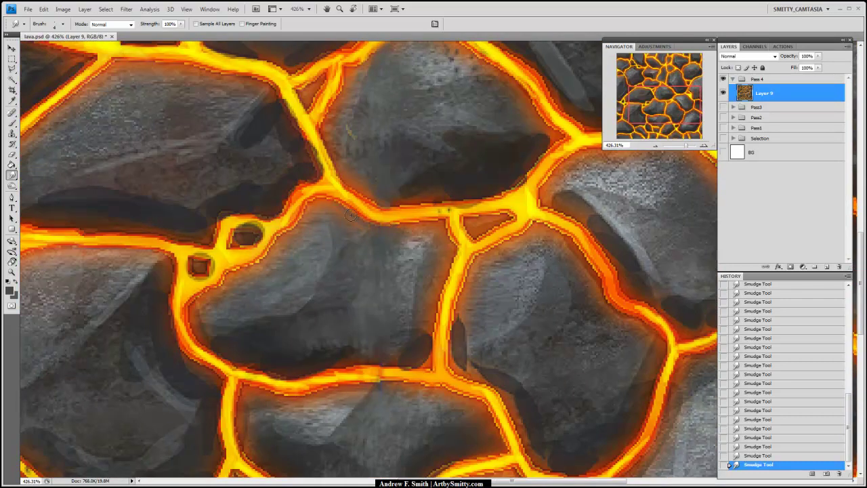
scroll(439, 305, "down", 5)
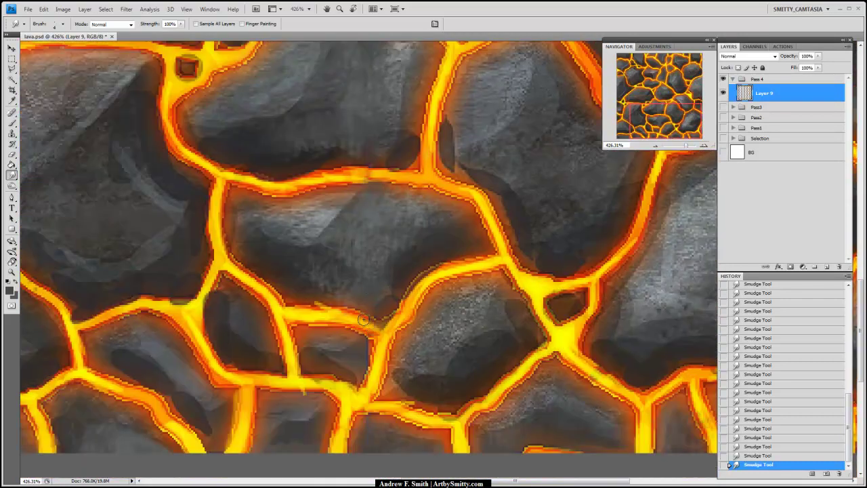
left_click_drag(381, 415, 366, 336)
left_click_drag(434, 201, 466, 376)
left_click_drag(412, 54, 435, 275)
left_click_drag(431, 144, 447, 269)
scroll(445, 238, "up", 3)
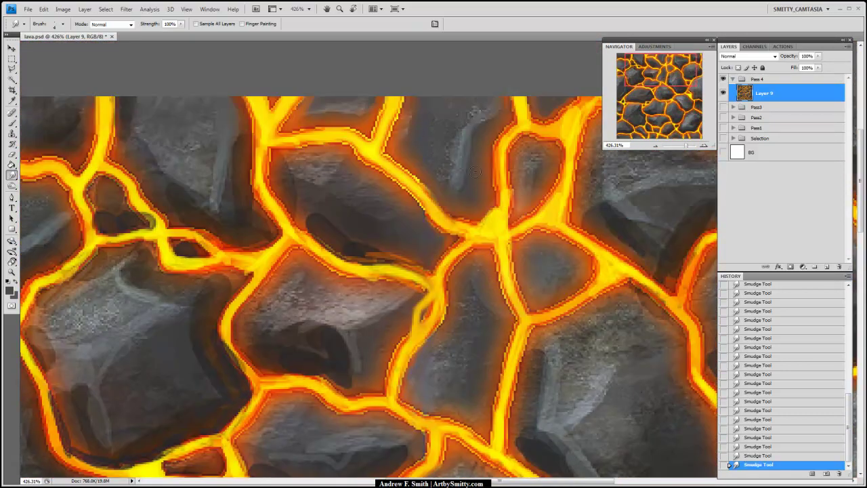
Apply the Offset filter to the painted lava layer again to shift the texture.
mouse_move(483, 216)
left_mouse_down()
mouse_move(486, 204)
mouse_move(486, 214)
mouse_move(403, 209)
mouse_move(388, 78)
left_mouse_up()
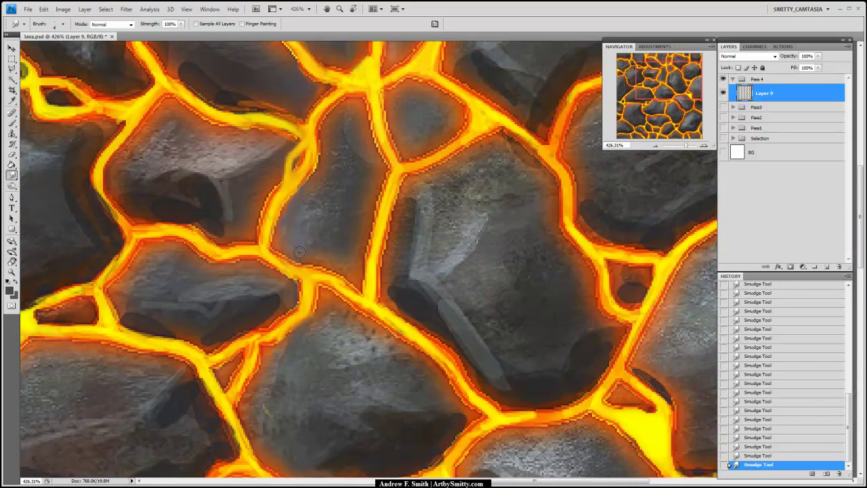
scroll(363, 248, "left", 2)
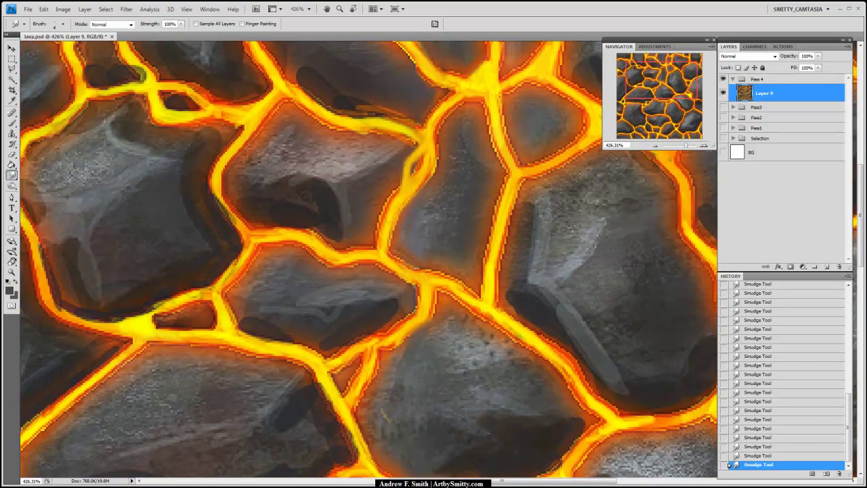
scroll(313, 205, "left", 3)
left_click_drag(687, 146, 683, 144)
left_click(126, 10)
mouse_move(52, 178)
left_click(18, 213)
left_click(684, 262)
Outline the lit facets of the rock below left of the central one and the far-left rock with the Polygonal Lasso.
scroll(500, 182, "up", 2)
key("l")
left_click_drag(438, 269, 485, 183)
left_click(294, 245)
left_click(317, 284)
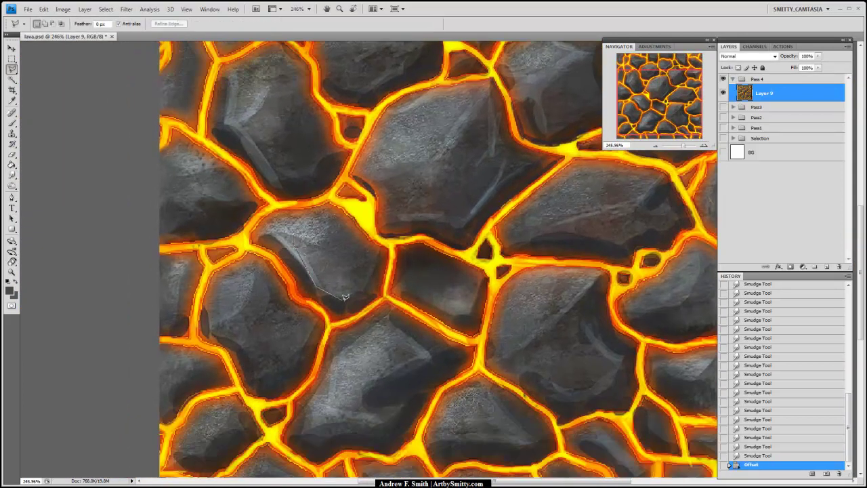
left_click(289, 210)
scroll(381, 251, "left", 2)
left_click(310, 256, "shift")
left_click(311, 262)
Add the lit facets of the rocks to the left of and above the large central rock to the selection.
left_click_drag(294, 114, 308, 224)
left_click(308, 220, "shift")
left_click(366, 158)
left_click(349, 139)
left_click(294, 174)
left_click(293, 212)
left_click(307, 221)
left_click_drag(404, 194, 394, 271)
left_click(398, 209, "shift")
left_click(480, 214)
left_click(422, 184)
Add the lit facets of the central rock, the long rock to its right and the large rock beneath it to the selection.
mouse_move(552, 376)
left_mouse_down()
mouse_move(339, 209)
mouse_move(333, 249)
mouse_move(420, 151)
left_mouse_up()
left_click(216, 172, "shift")
left_click(280, 167)
left_click(324, 99)
left_click(276, 102)
left_click(325, 264)
left_click(472, 203)
left_click(446, 203)
left_click(399, 256)
left_click(359, 269)
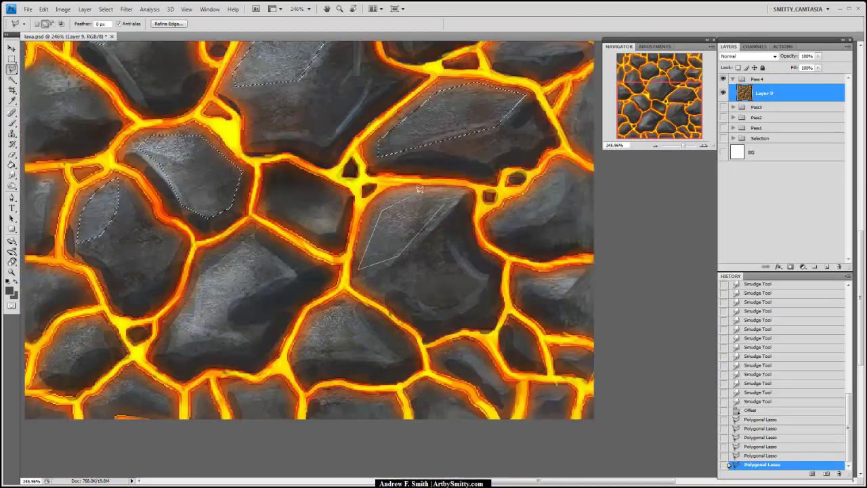
left_click(450, 198)
Add the lit facets of the three rocks near the texture's lower right edge to the selection.
left_click_drag(530, 186, 542, 166)
left_click(575, 147, "shift")
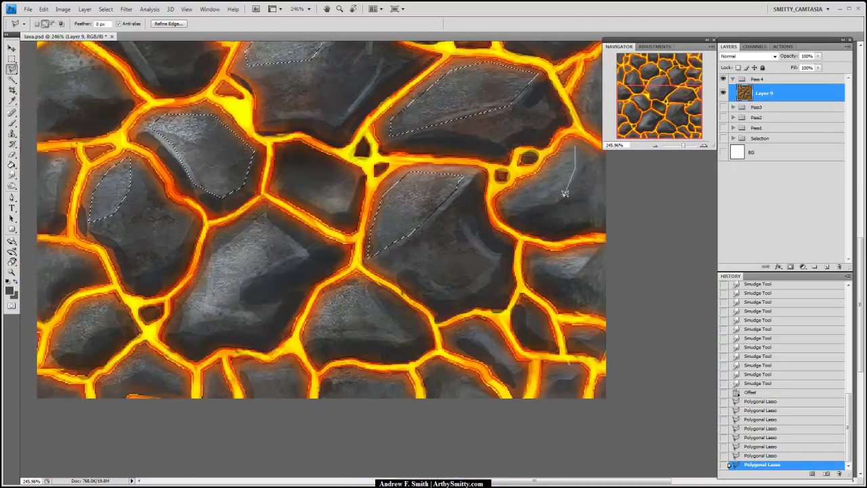
left_click(572, 141)
left_click(540, 266)
left_click(569, 275)
left_click(540, 265)
left_click(527, 307)
left_click(546, 338)
Add the lit facets of the triangular rock at the bottom centre and the bottom-left rock to the selection.
left_click_drag(446, 301, 556, 277)
left_click(469, 256)
left_click(514, 309)
left_click(525, 315)
left_click(467, 255)
left_click_drag(223, 298, 378, 278)
left_click(340, 260)
left_click(378, 284)
left_click(316, 313)
left_click_drag(339, 223, 407, 274)
Add the lit facets of the rocks along the upper part of the texture to the selection.
left_click_drag(447, 115, 347, 400)
left_click(377, 141)
left_click(442, 158)
left_click(402, 207)
mouse_move(610, 180)
left_mouse_down()
mouse_move(414, 159)
mouse_move(400, 149)
left_mouse_up()
left_click(506, 160)
left_click(499, 105)
left_click(462, 112)
left_click(284, 127)
left_click(326, 107)
mouse_move(378, 234)
left_mouse_down()
mouse_move(383, 183)
mouse_move(400, 147)
left_mouse_up()
left_click(506, 144)
left_click(451, 103)
Add the small dark rock below the central one and the lit facet of the large rock beneath it to the selection.
left_click_drag(465, 253, 485, 141)
left_click(340, 249)
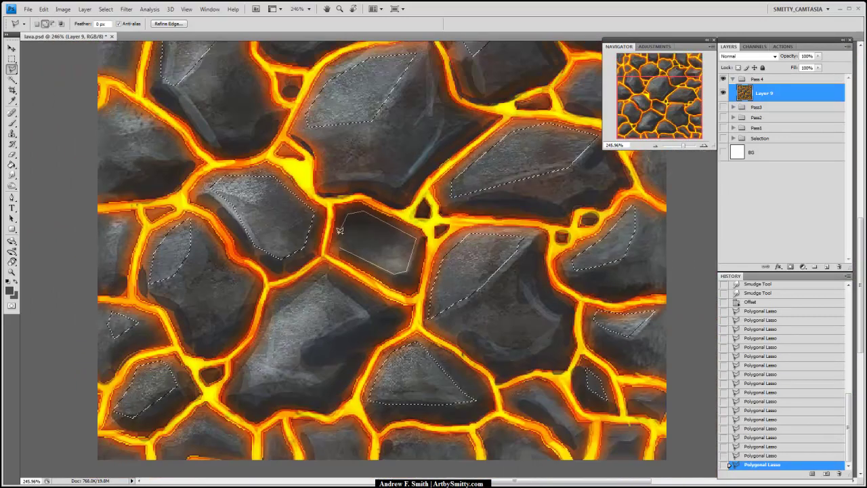
left_click(343, 220)
left_click(363, 211)
left_click(415, 237)
left_click(411, 270)
left_click(400, 274)
left_click(339, 247)
left_click_drag(353, 292, 394, 223)
left_click(280, 320)
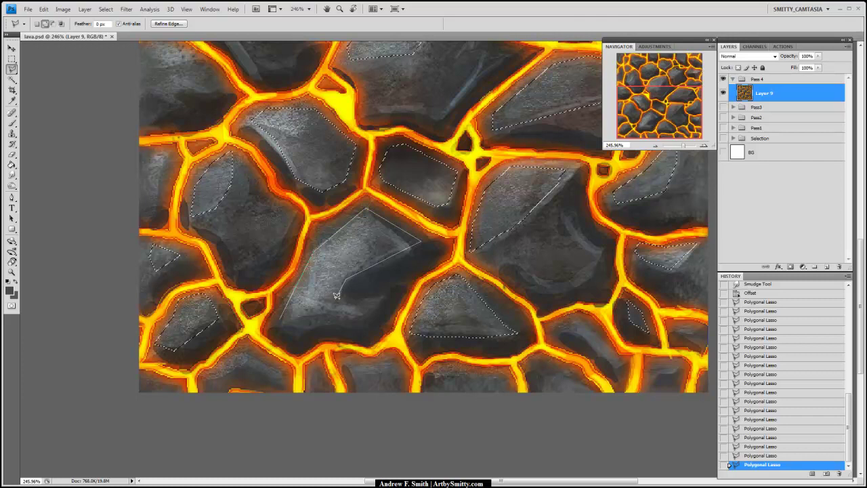
left_click_drag(361, 304, 374, 349)
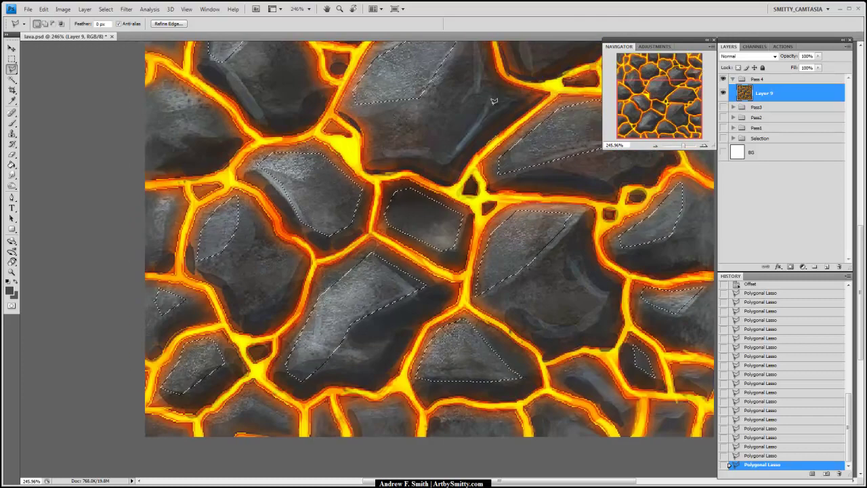
Choose the soft round 65 px brush with 0% hardness for painting inside the selection.
key("b")
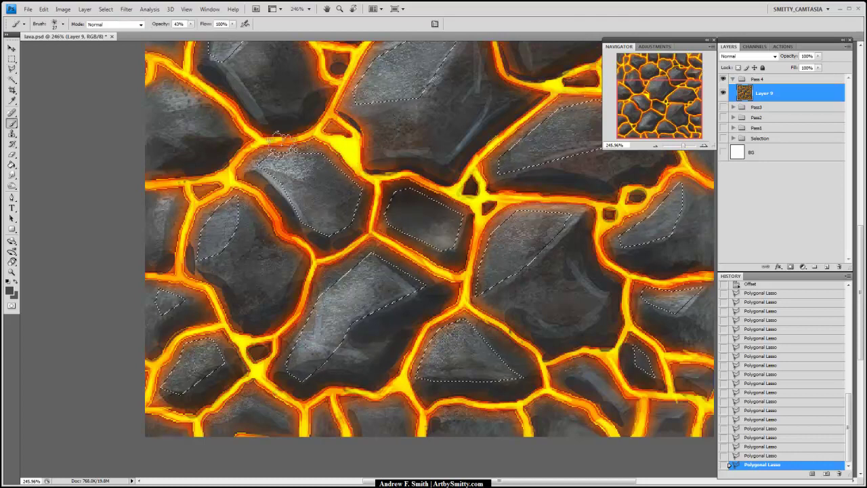
left_click(63, 25)
left_click(65, 99)
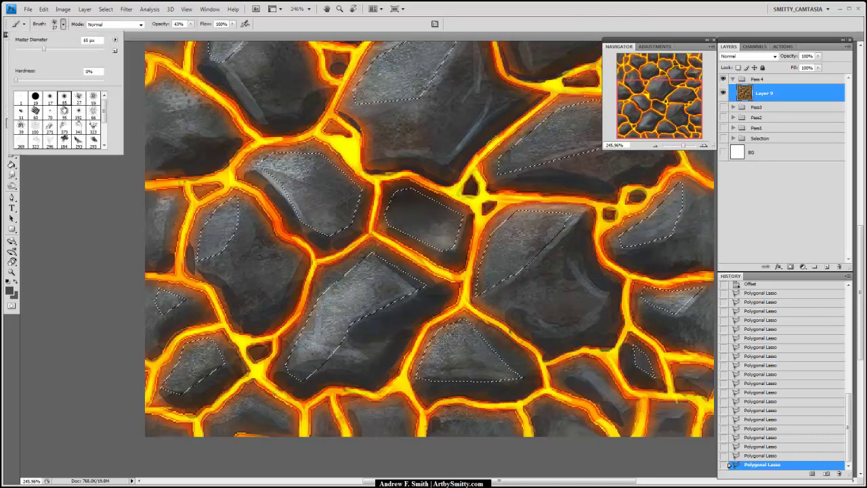
left_click(88, 214)
left_click_drag(683, 145, 681, 146)
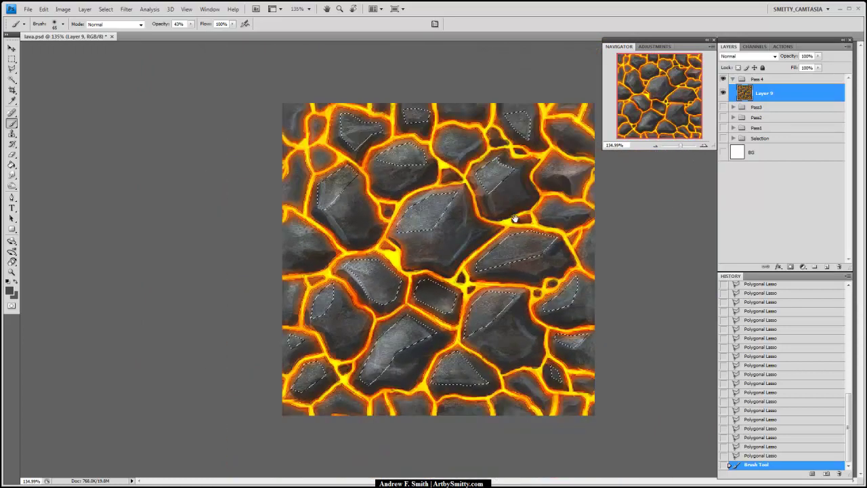
Try a light tan foreground colour, c7c197, for the rock highlights.
left_click(9, 290)
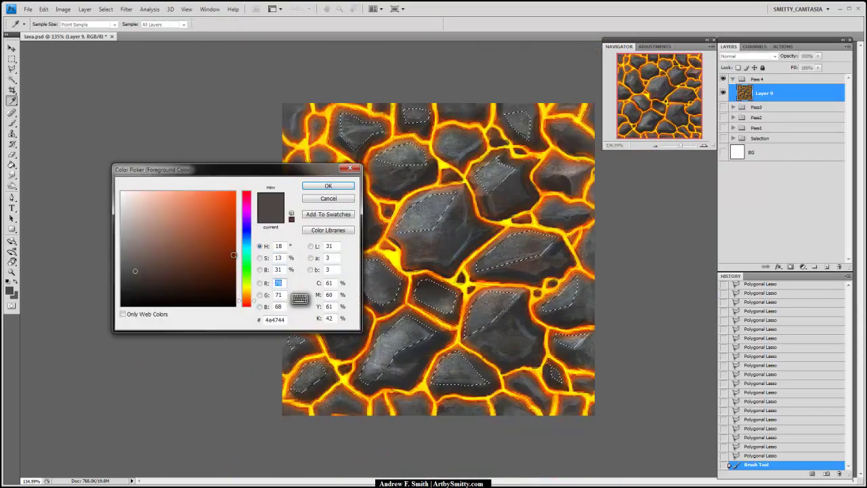
left_click(247, 290)
left_click(148, 217)
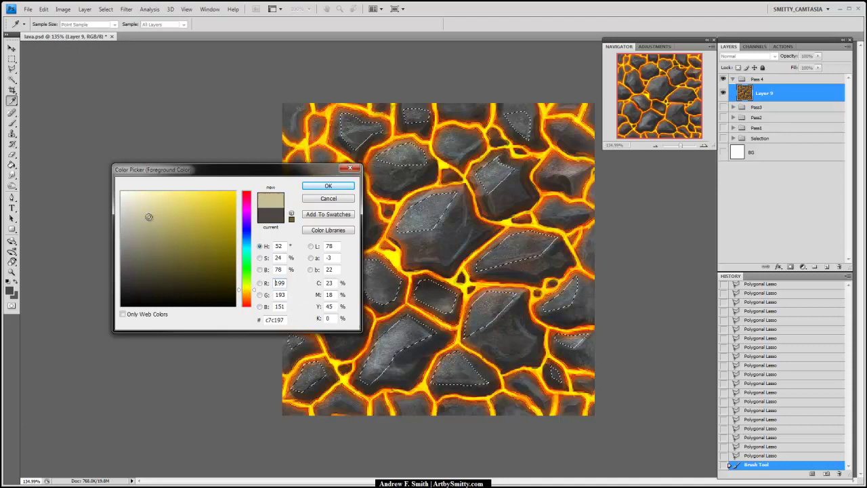
left_click(328, 185)
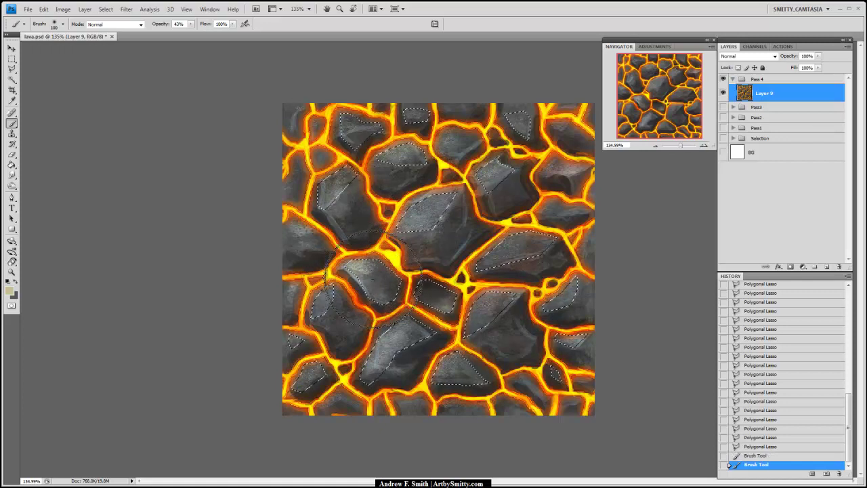
left_click(11, 99)
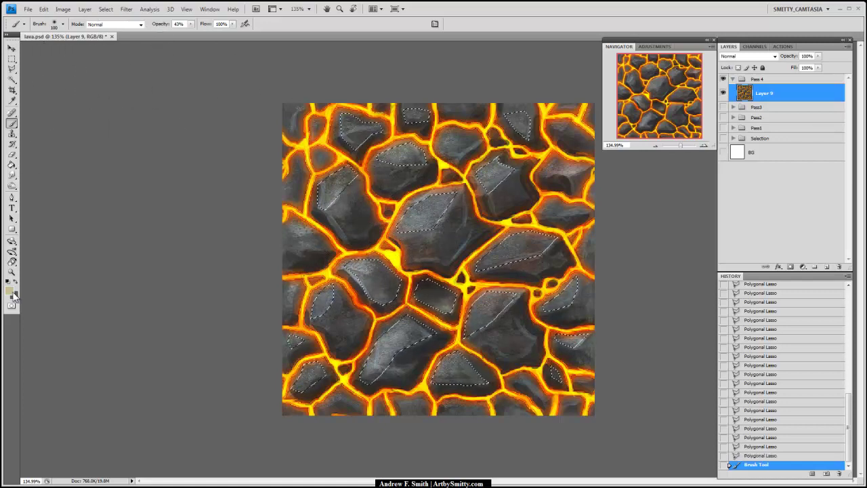
Set the brush's foreground colour to a pale blue-grey.
left_click(10, 292)
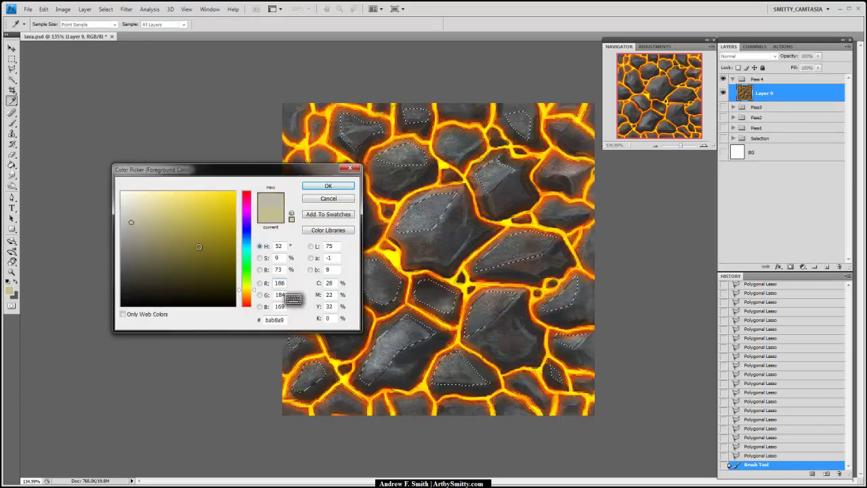
left_click(246, 252)
left_click(327, 185)
key("b")
Brush pale blue-grey highlights at 43% opacity over the selected facets of the upper, central and right-hand rocks.
left_click(442, 211)
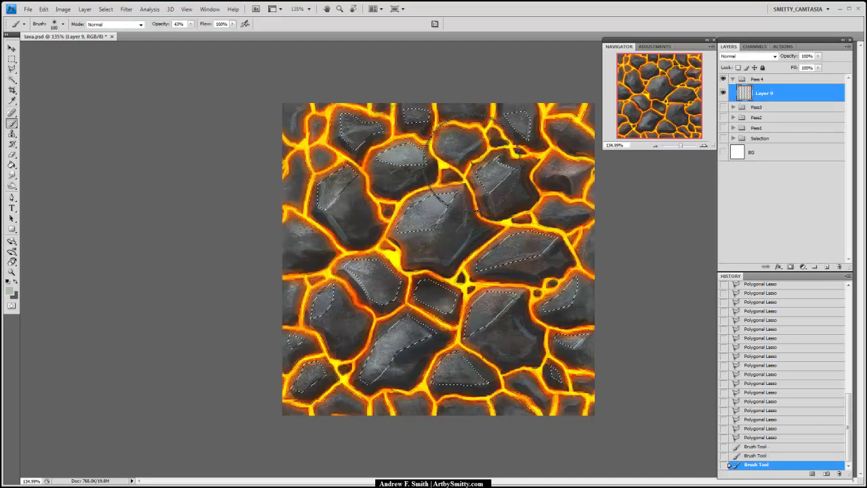
mouse_move(340, 106)
left_mouse_down()
mouse_move(359, 126)
mouse_move(366, 119)
left_mouse_up()
key("ctrl+z")
mouse_move(334, 181)
left_mouse_down()
mouse_move(314, 241)
mouse_move(321, 271)
left_mouse_up()
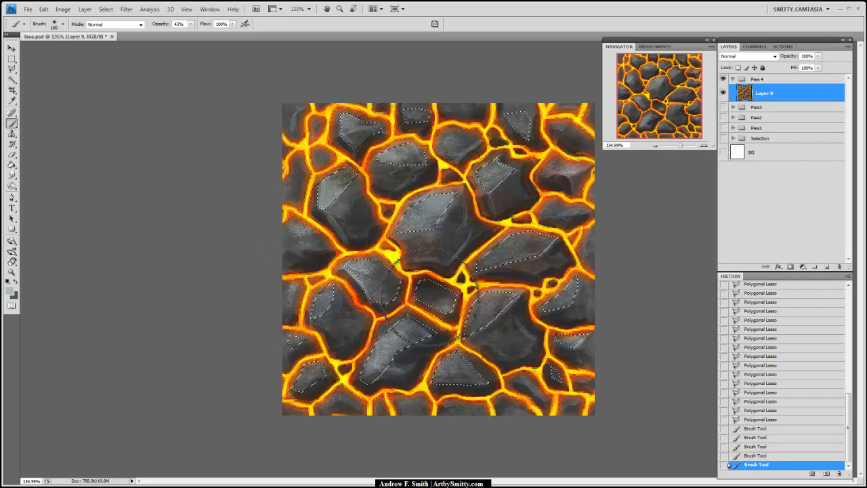
left_click_drag(528, 238, 588, 250)
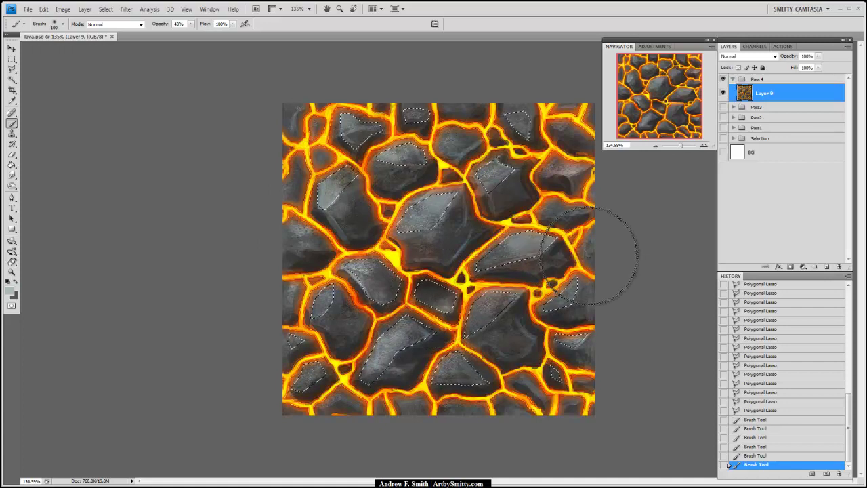
Lower the brush opacity to 16%, brush highlights over the remaining selected facets, and deselect.
left_click(181, 33)
mouse_move(512, 237)
left_mouse_down()
mouse_move(532, 240)
mouse_move(581, 216)
mouse_move(602, 285)
left_mouse_up()
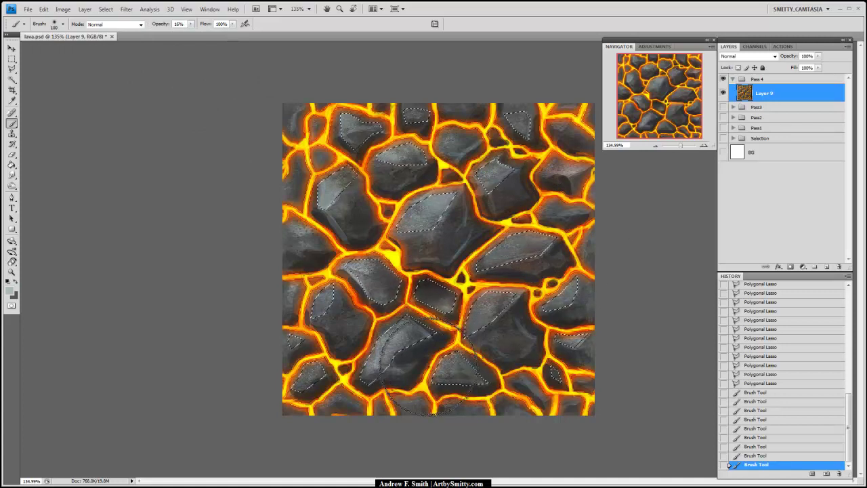
left_click_drag(367, 368, 459, 354)
left_click_drag(372, 362, 386, 353)
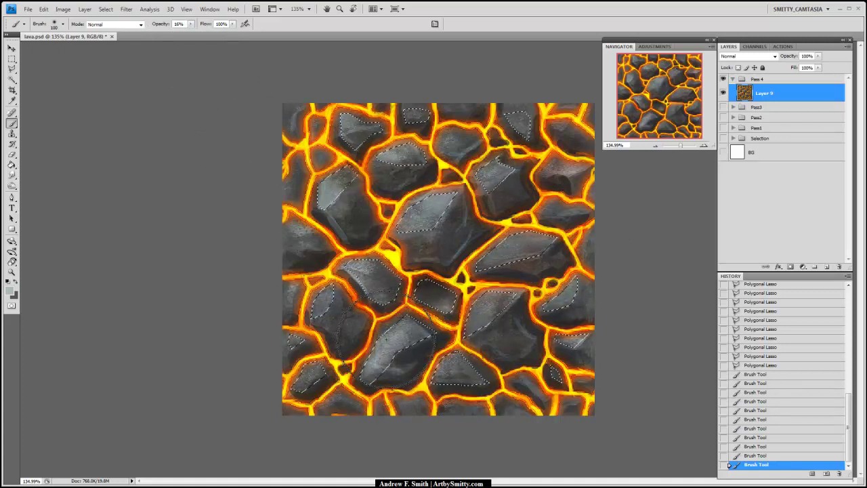
mouse_move(442, 376)
left_mouse_down()
mouse_move(463, 368)
mouse_move(443, 366)
mouse_move(441, 391)
left_mouse_up()
mouse_move(329, 383)
left_mouse_down()
mouse_move(309, 368)
mouse_move(309, 312)
left_mouse_up()
key("m")
key("ctrl+d")
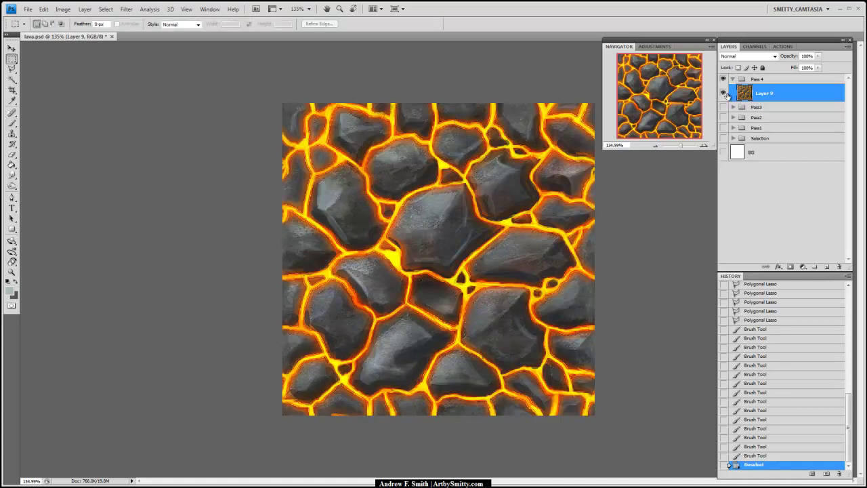
Compare the texture before and after the highlight strokes using earlier history states, and return to the latest state.
left_click(797, 347)
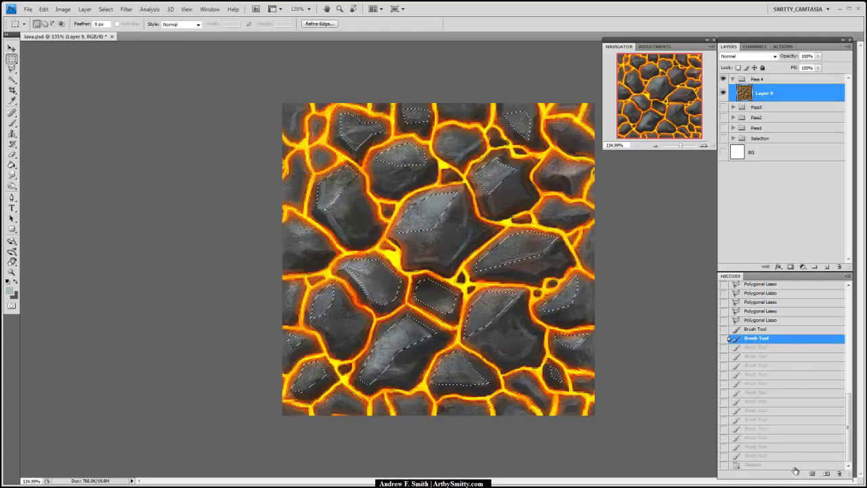
key("ctrl+z")
left_click(793, 294)
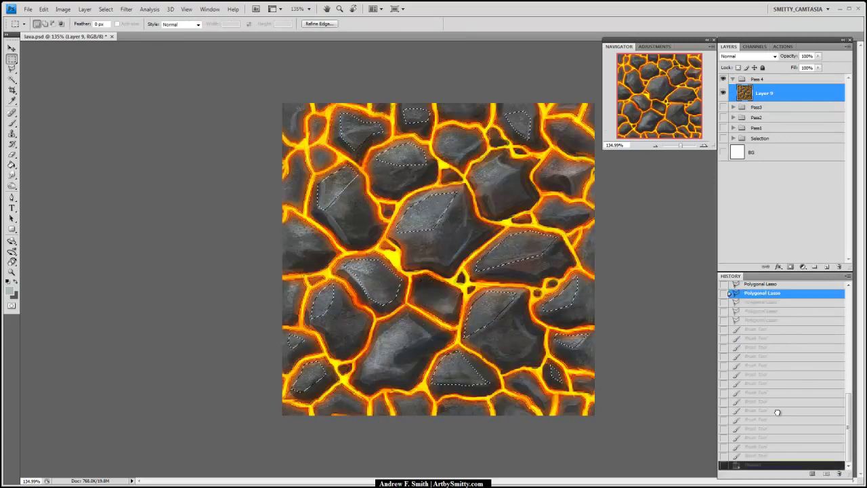
left_click(762, 465)
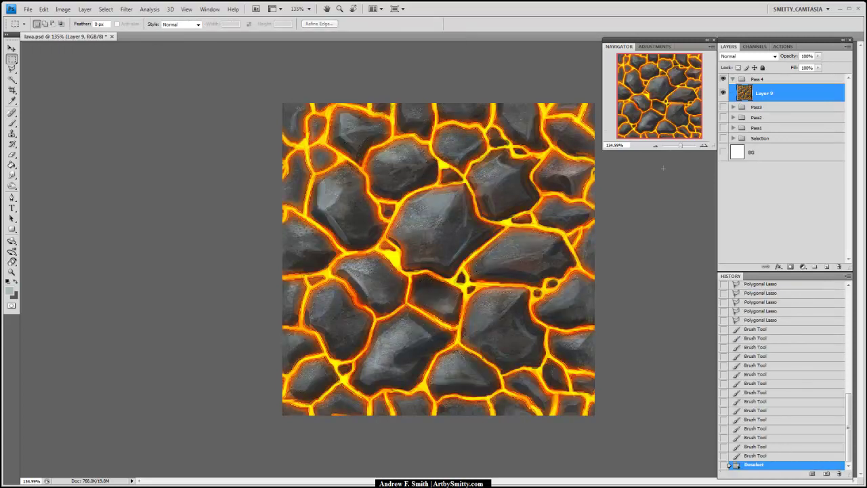
Try a Levels adjustment with the white input level lowered to about 224, and undo it.
left_click(63, 9)
mouse_move(59, 38)
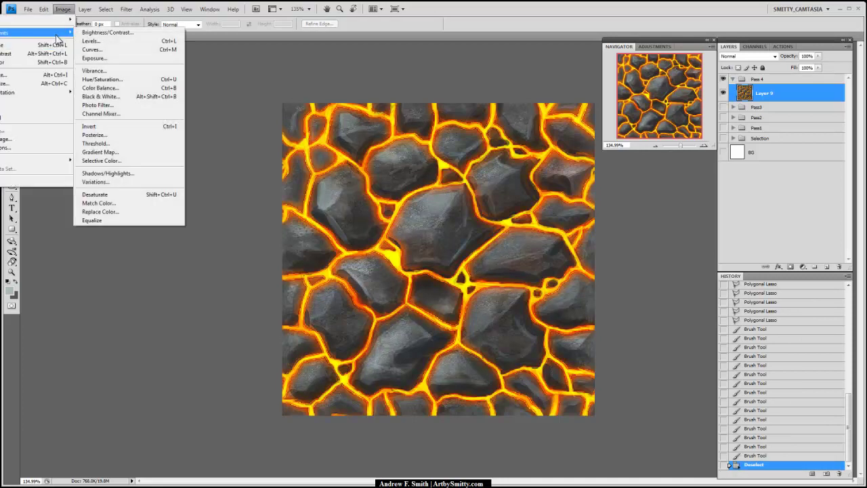
left_click(111, 43)
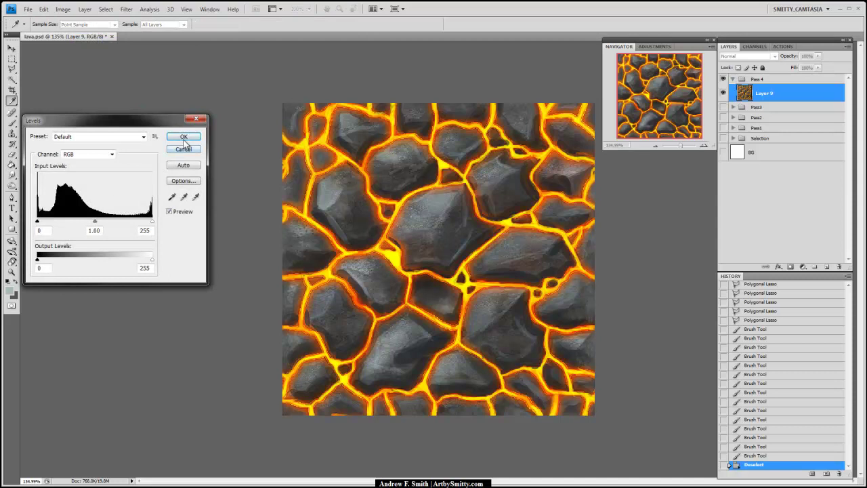
left_click_drag(152, 221, 138, 228)
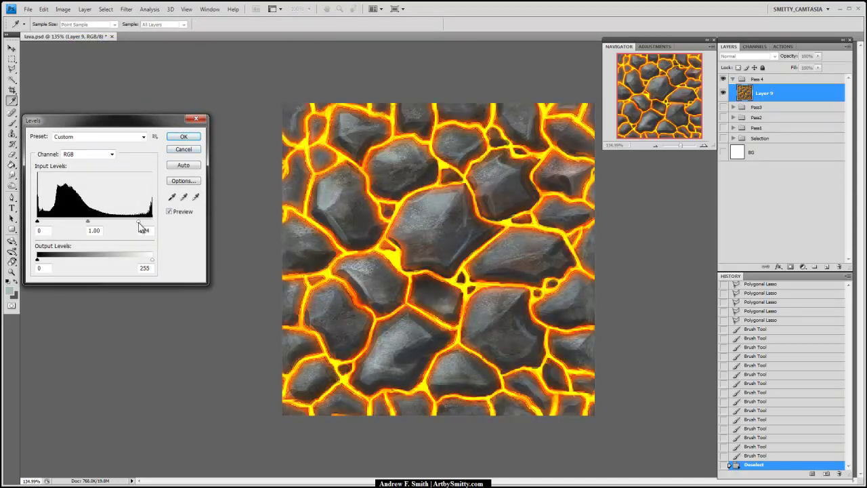
left_click(183, 136)
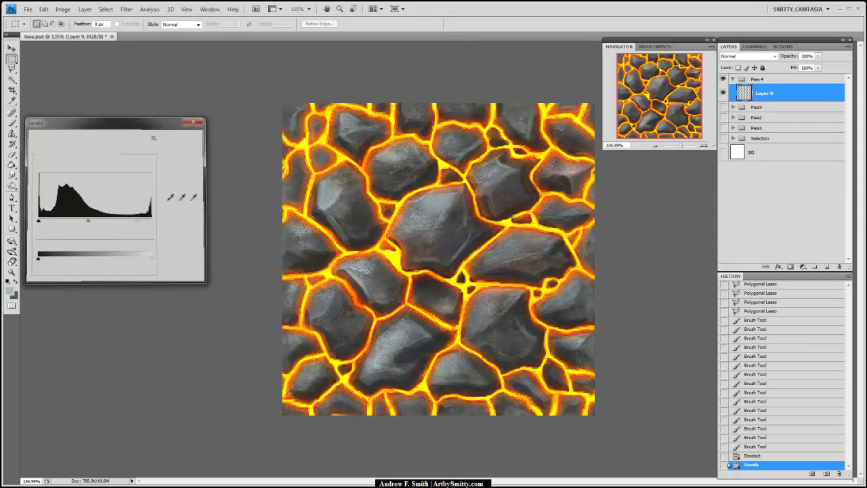
key("ctrl+z")
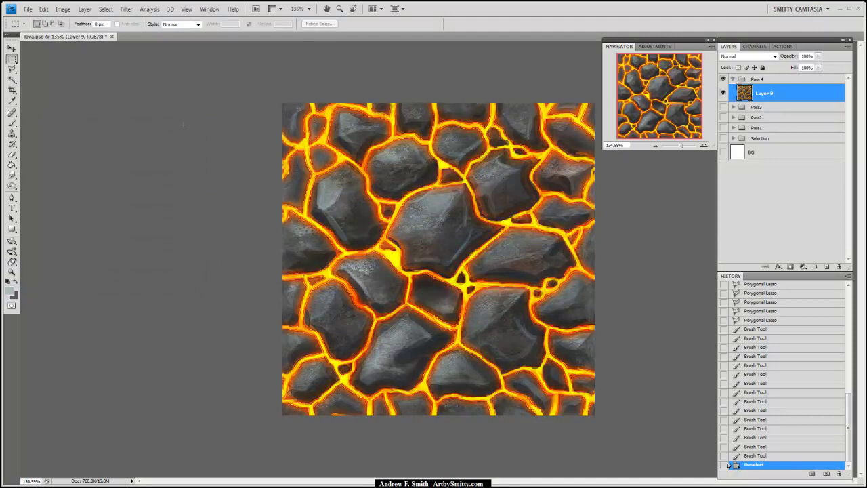
Try Auto Color on the lava layer and undo it.
left_click(63, 10)
left_click(44, 61)
key("ctrl+z")
Duplicate Layer 9 and apply Auto Color and Auto Contrast to the copy.
left_click_drag(799, 95, 827, 267)
left_click(63, 9)
left_click(44, 62)
left_click(63, 9)
left_click(44, 54)
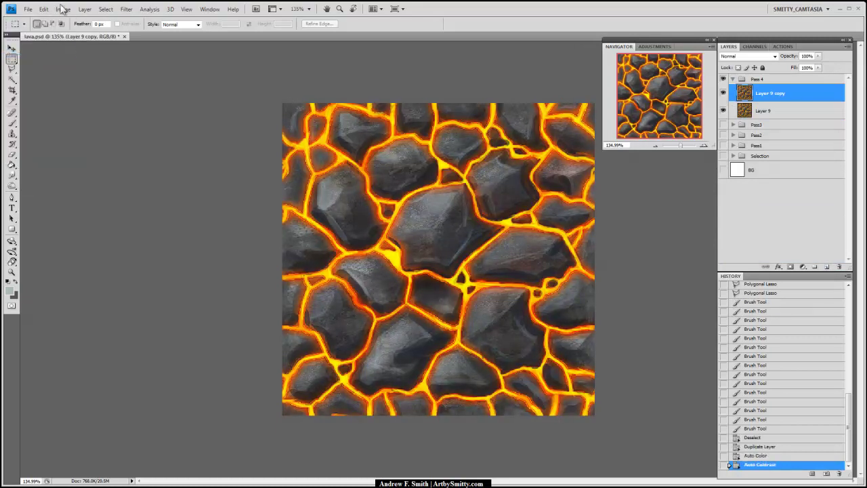
Try Auto Tone on the duplicated layer and undo it.
left_click(63, 9)
left_click(44, 46)
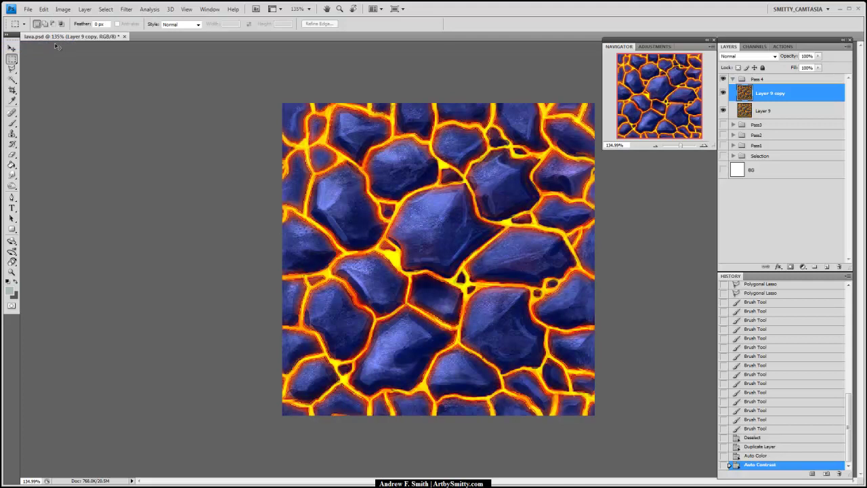
key("ctrl+z")
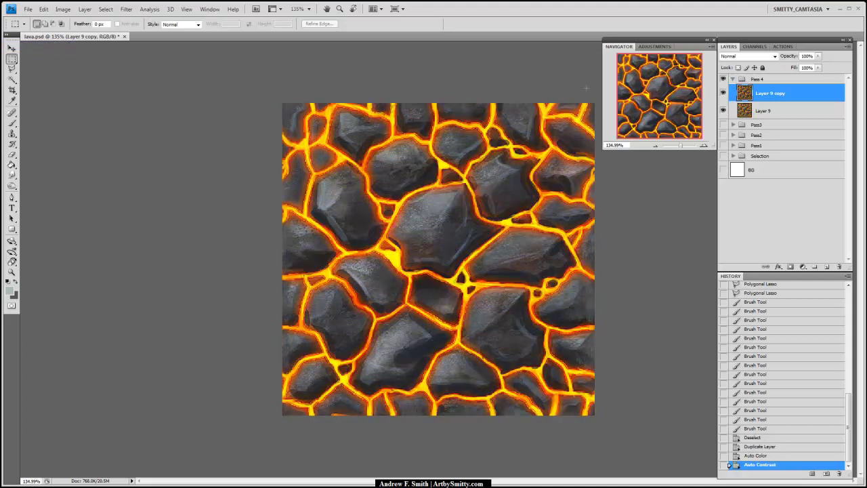
Add a Photo Filter adjustment layer using Cooling Filter (82) above the Layer 9 copy and lower its opacity to 36%.
mouse_move(683, 149)
left_mouse_down()
mouse_move(688, 144)
mouse_move(669, 141)
mouse_move(679, 146)
left_mouse_up()
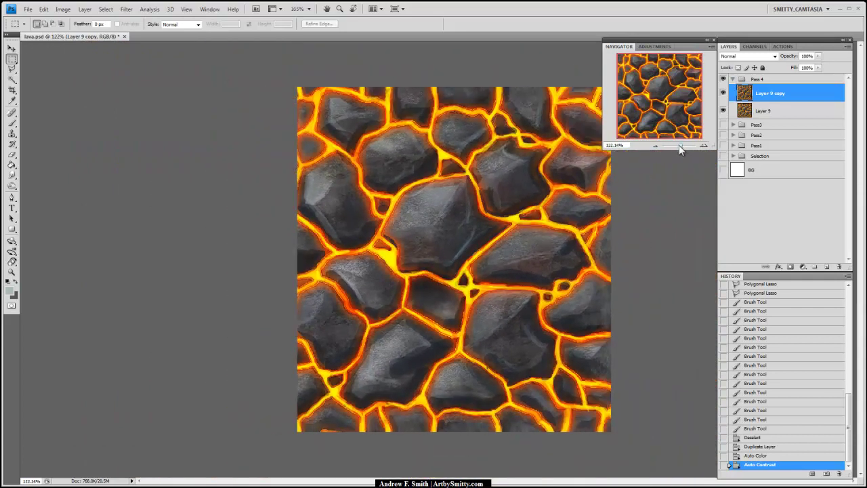
left_click(655, 46)
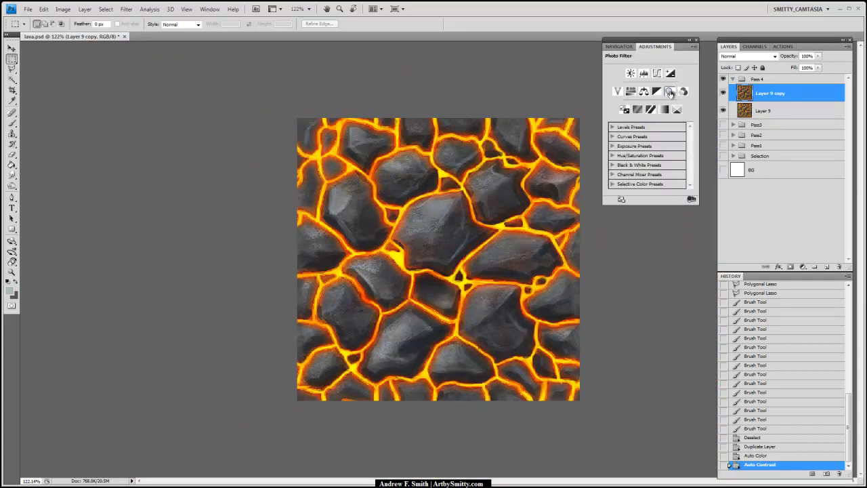
left_click(670, 93)
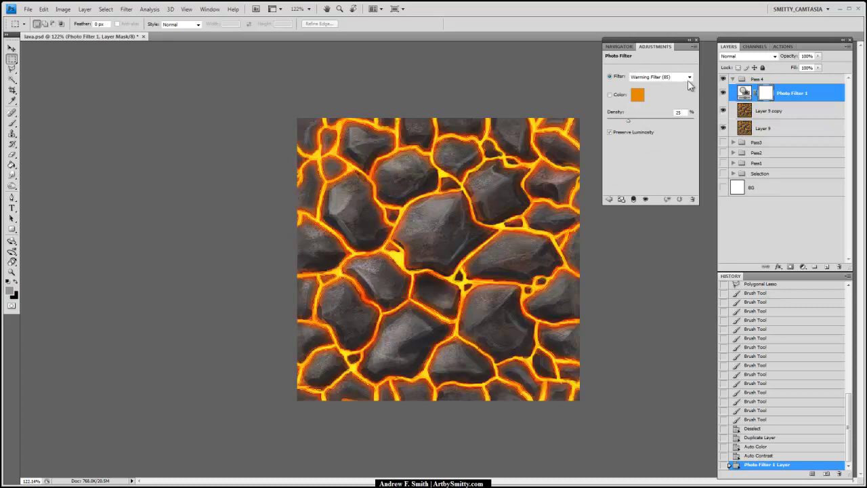
left_click(688, 77)
left_click(671, 122)
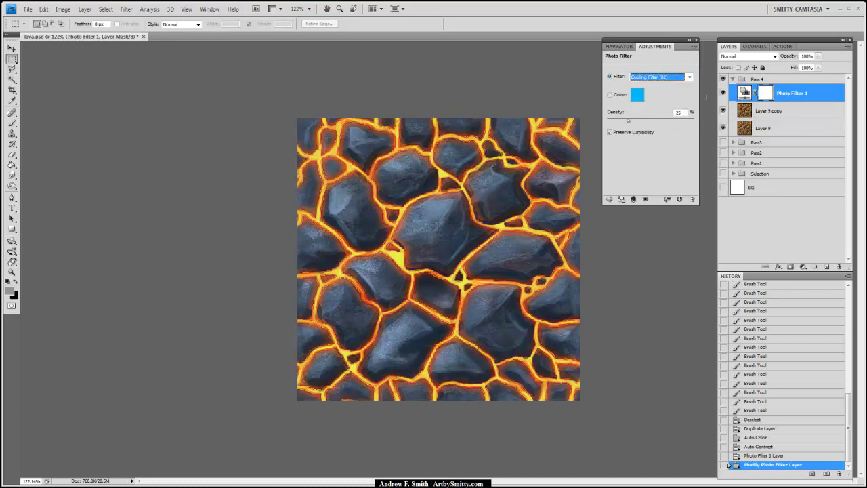
left_click_drag(818, 56, 791, 68)
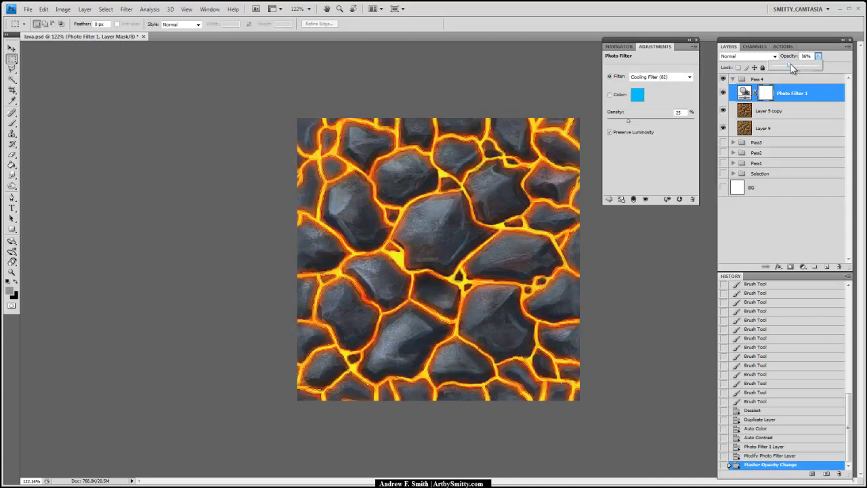
left_click(722, 91)
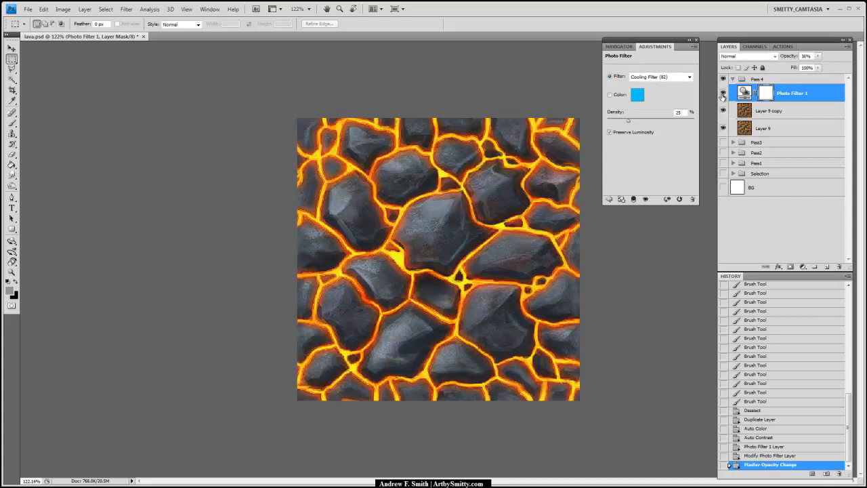
Merge the Photo Filter 1 adjustment layer with the Layer 9 copy.
left_click(619, 46)
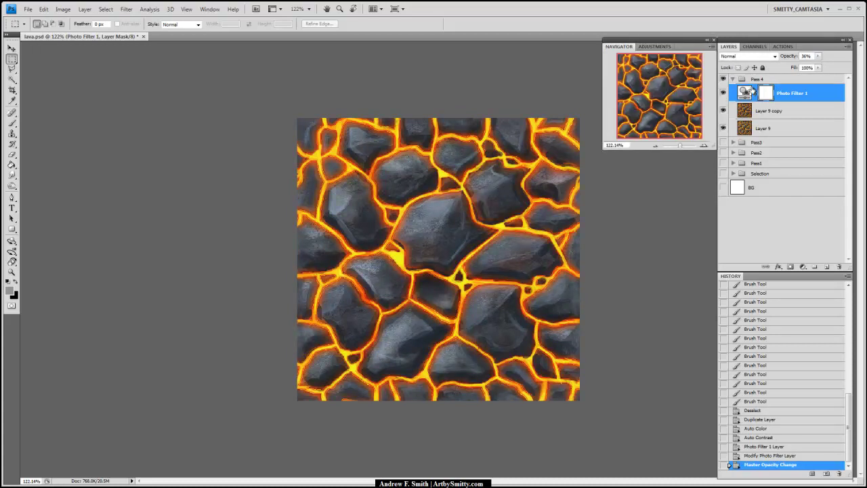
left_click(779, 110, "shift")
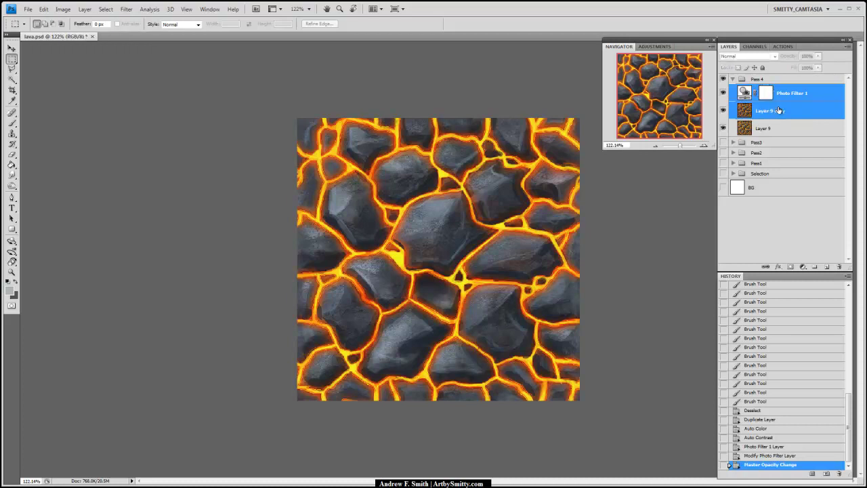
key("ctrl+e")
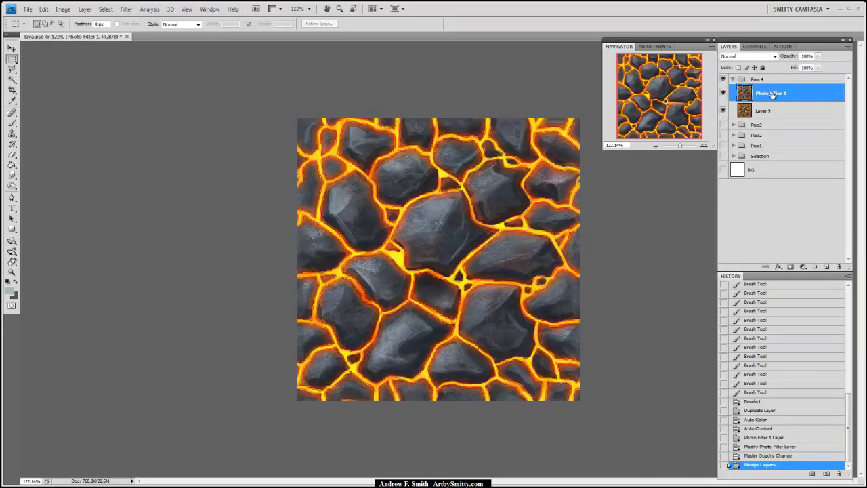
Partially erase the cool tint over various rocks on the merged layer with a size 90 Eraser at 64% opacity.
key("e")
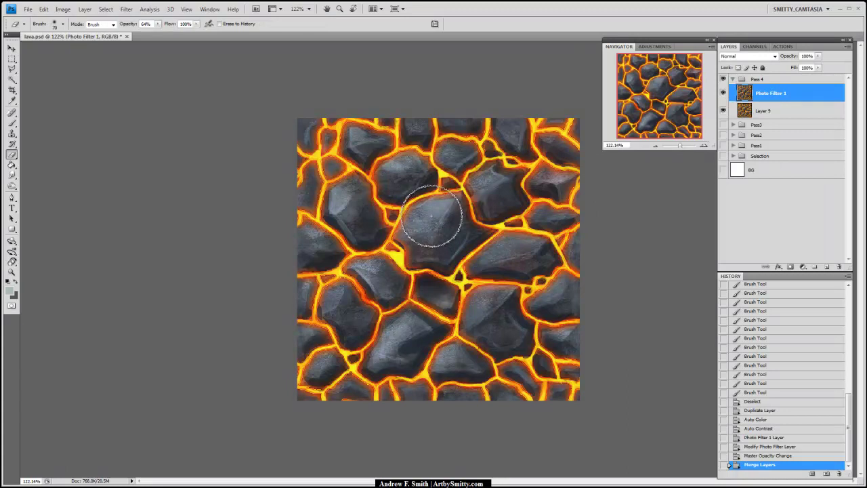
key("bracketright")
key("bracketright")
mouse_move(454, 217)
left_mouse_down()
mouse_move(470, 217)
mouse_move(431, 227)
left_mouse_up()
mouse_move(482, 304)
left_mouse_down()
mouse_move(458, 299)
mouse_move(482, 328)
mouse_move(497, 329)
mouse_move(487, 307)
mouse_move(504, 334)
mouse_move(483, 312)
left_mouse_up()
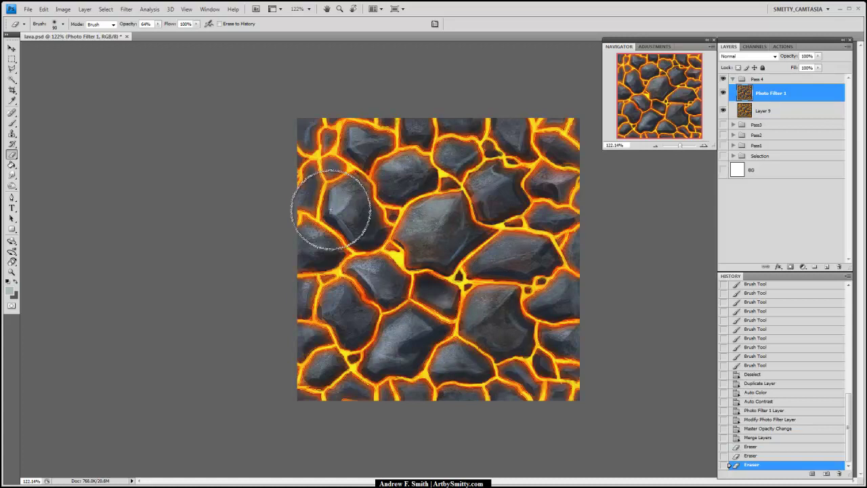
left_click_drag(352, 231, 351, 180)
left_click_drag(361, 140, 370, 155)
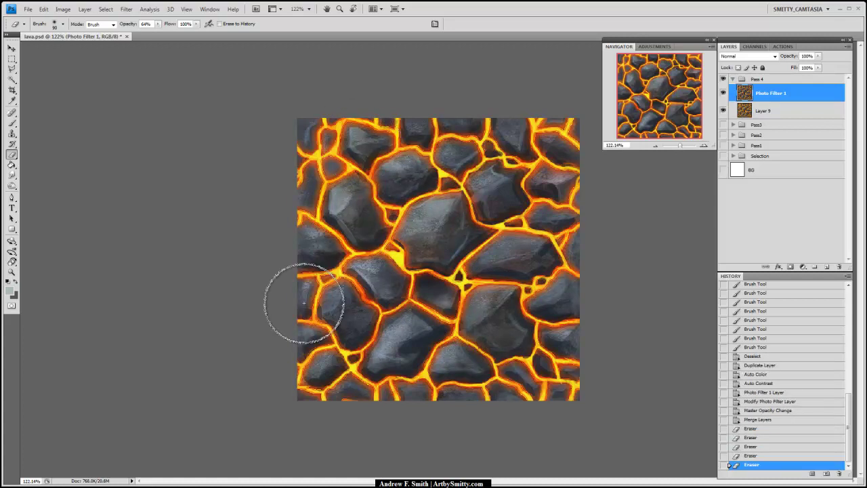
left_click_drag(308, 335, 304, 347)
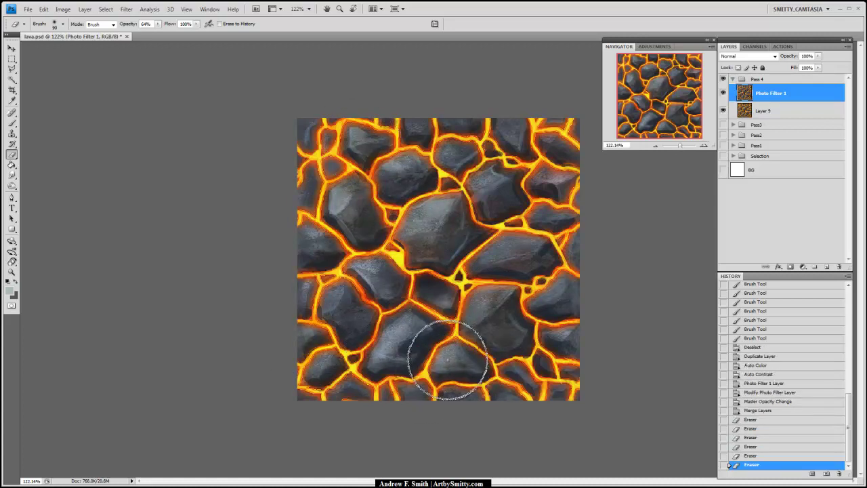
left_click_drag(455, 349, 459, 344)
mouse_move(514, 204)
left_mouse_down()
mouse_move(504, 182)
mouse_move(540, 181)
left_mouse_up()
mouse_move(432, 178)
left_mouse_down()
mouse_move(411, 159)
mouse_move(425, 182)
mouse_move(456, 170)
left_mouse_up()
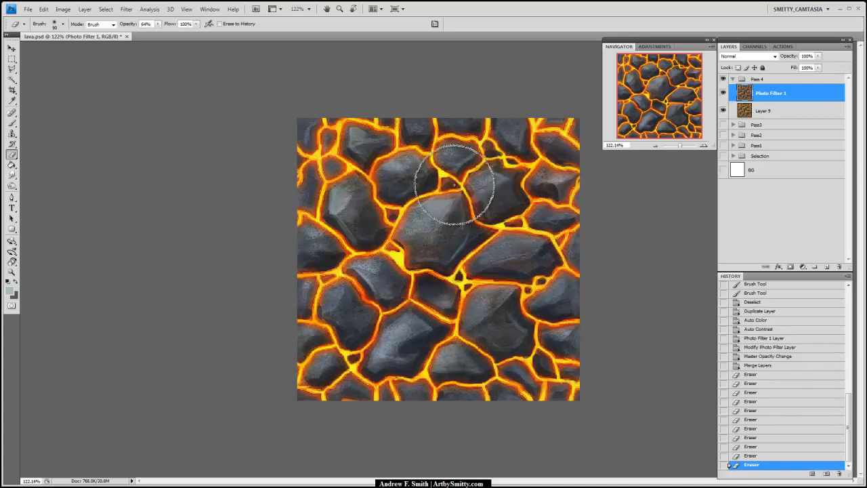
mouse_move(416, 362)
left_mouse_down()
mouse_move(380, 330)
mouse_move(381, 306)
mouse_move(412, 257)
left_mouse_up()
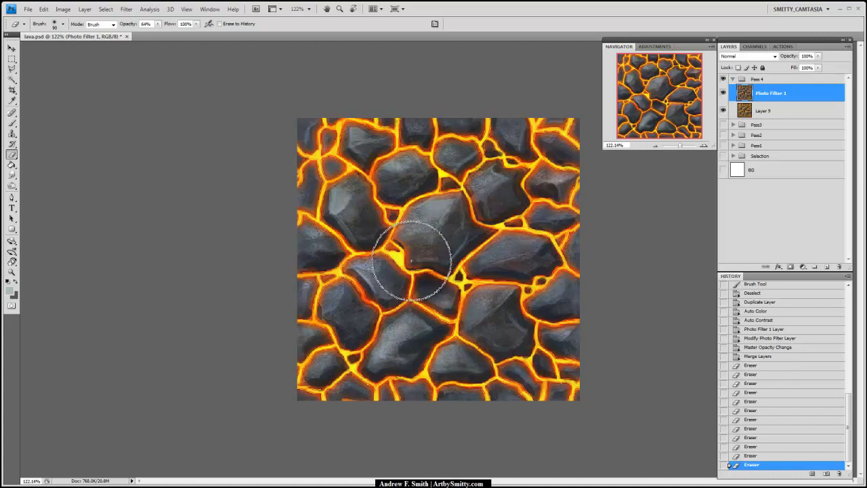
mouse_move(361, 188)
left_mouse_down()
mouse_move(338, 166)
mouse_move(360, 177)
left_mouse_up()
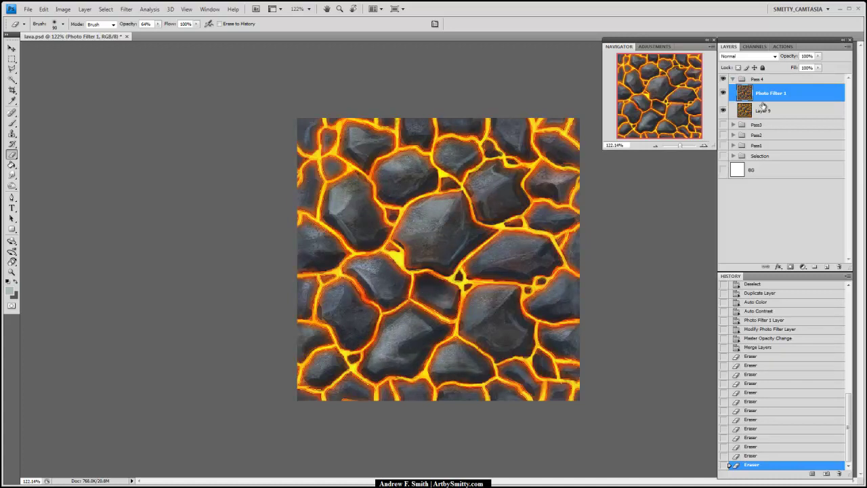
Compare the texture with and without the merged Photo Filter 1 layer, and reduce that layer's opacity to 53%.
left_click(724, 95)
left_click(724, 95)
left_click_drag(818, 59, 801, 70)
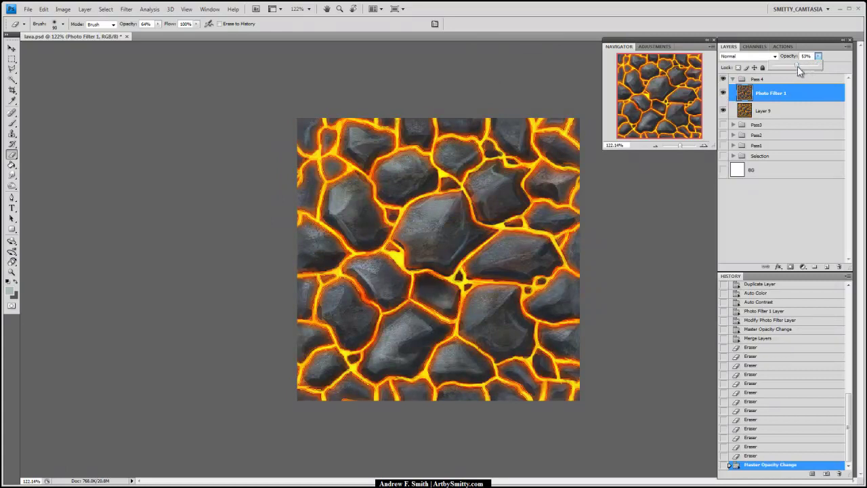
left_click_drag(676, 146, 687, 145)
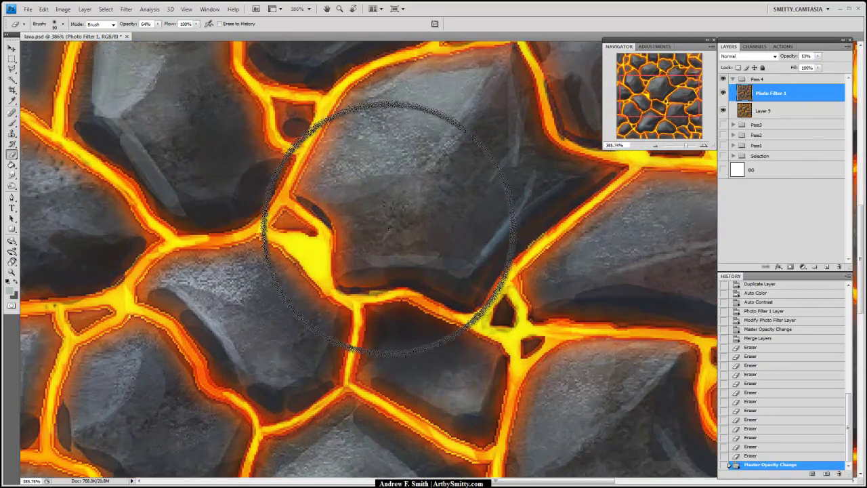
left_click_drag(596, 133, 519, 258)
left_click_drag(546, 182, 536, 224)
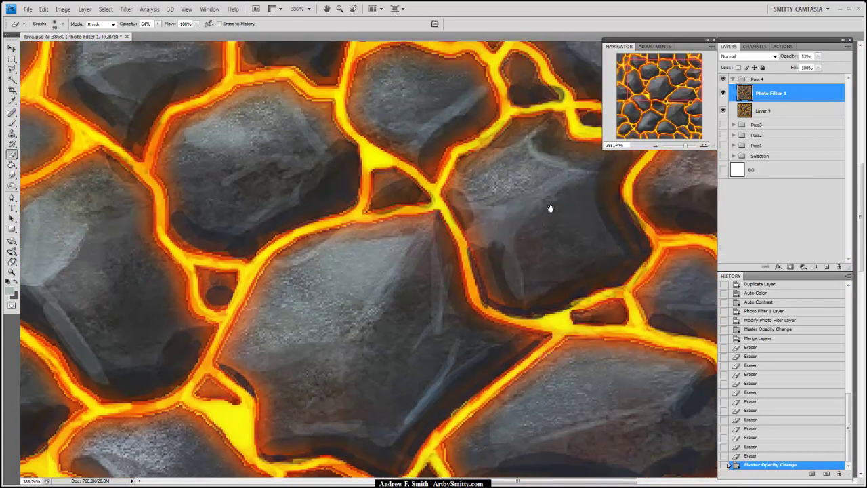
left_click_drag(687, 146, 683, 146)
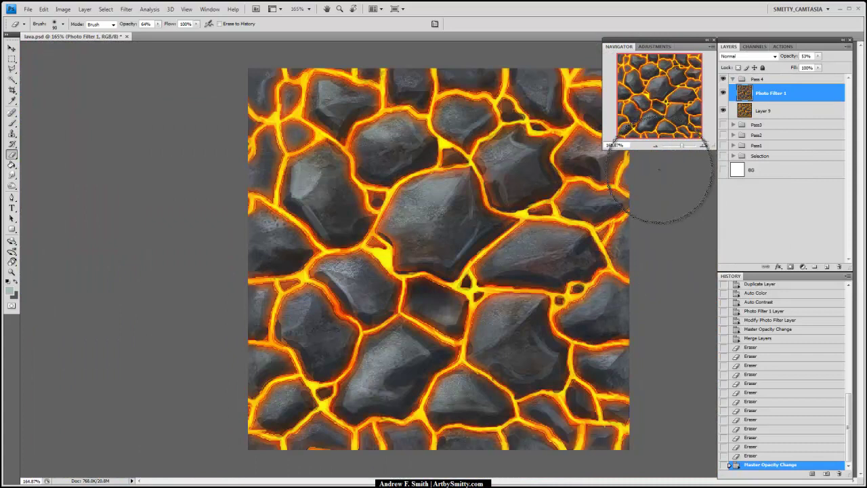
left_click_drag(683, 145, 680, 146)
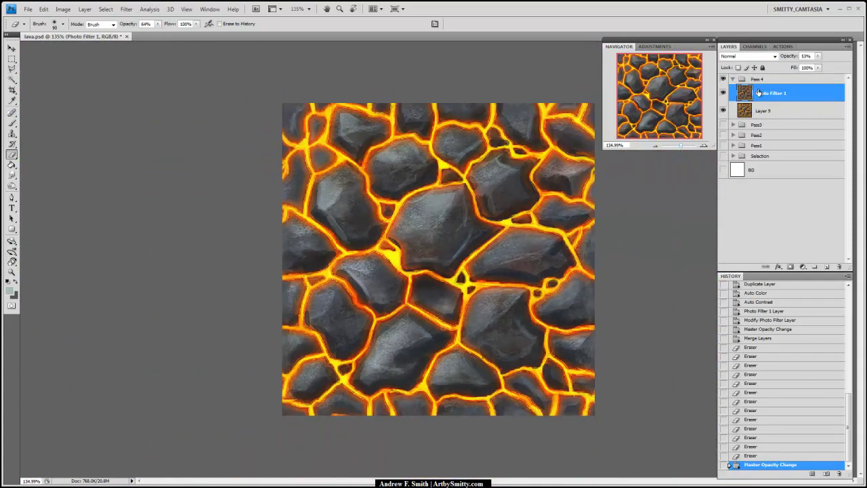